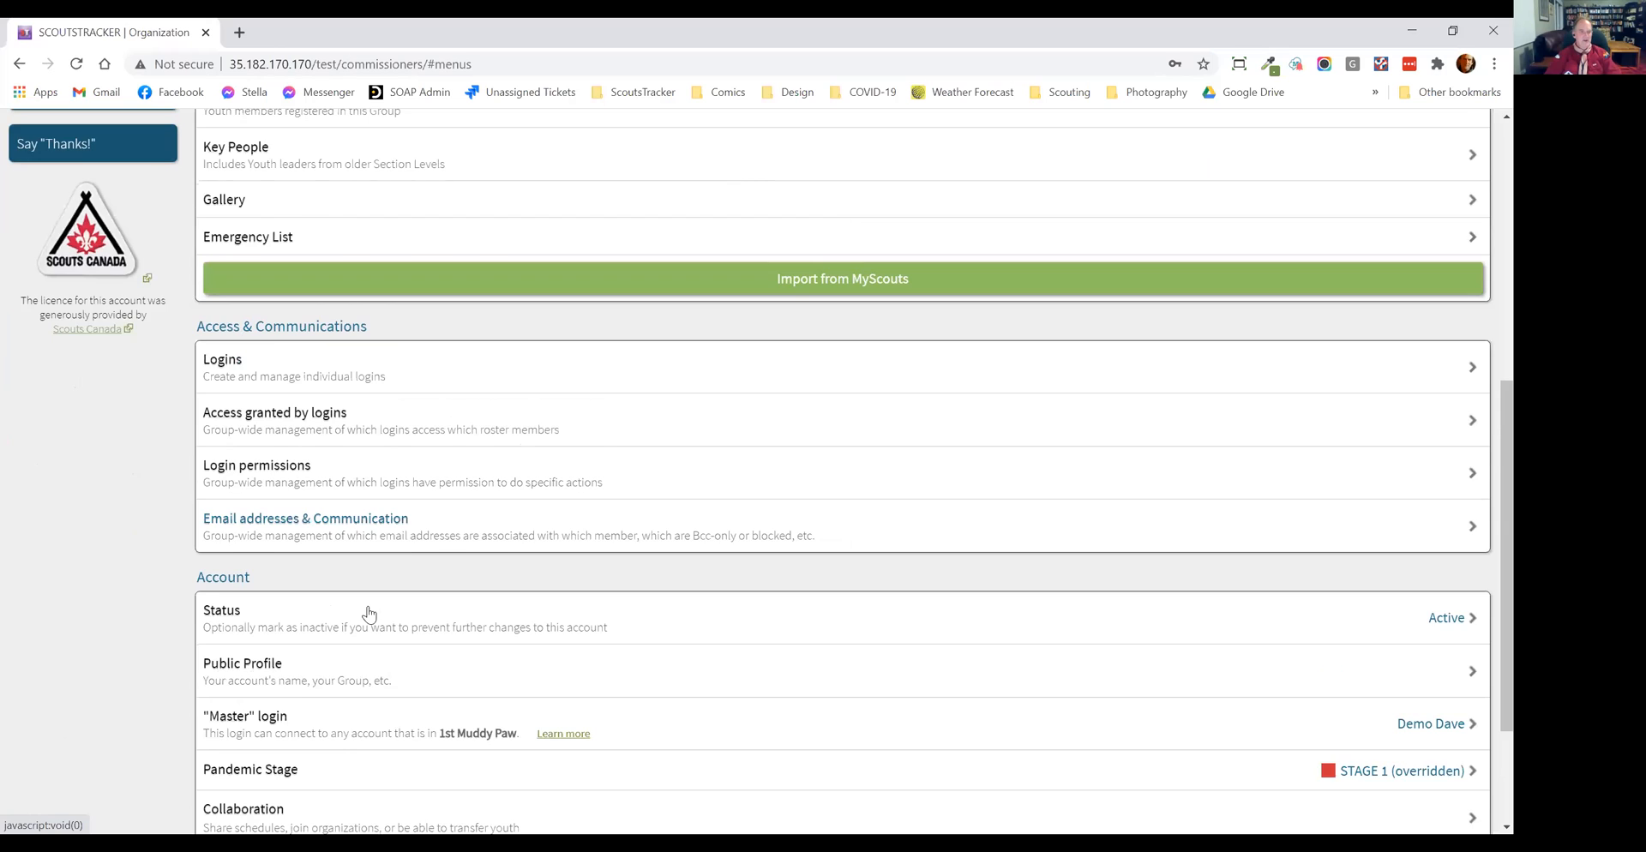
# Step: Override the pandemic stage for the 1st Muddy Paw Group with Stage 1, confirm the verification, and return to the home page
pyautogui.click(367, 610)
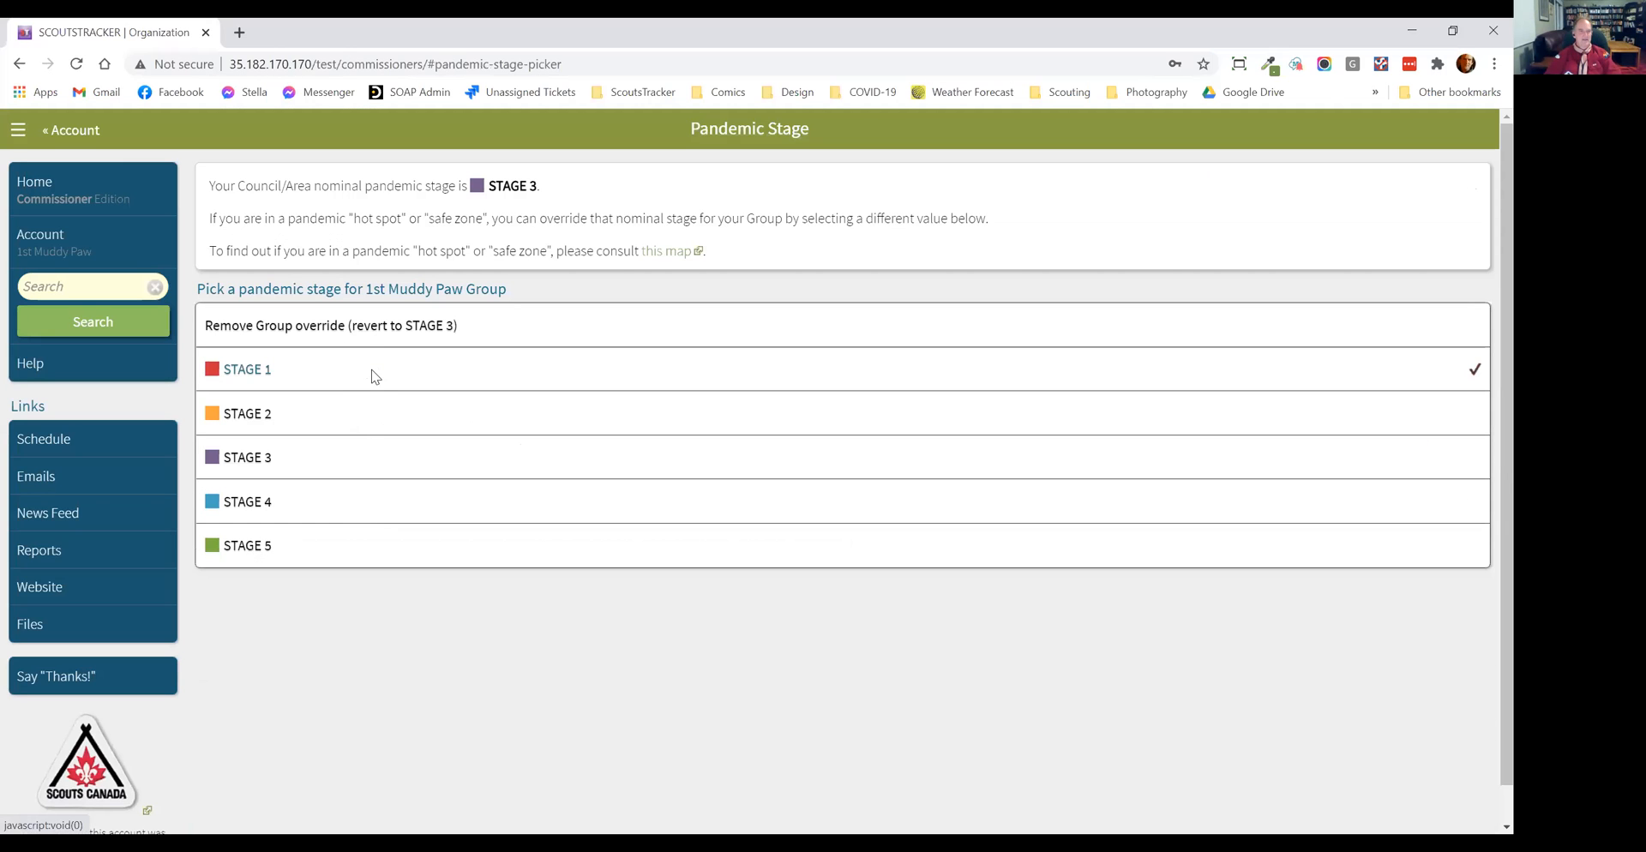
pyautogui.click(711, 364)
pyautogui.click(674, 488)
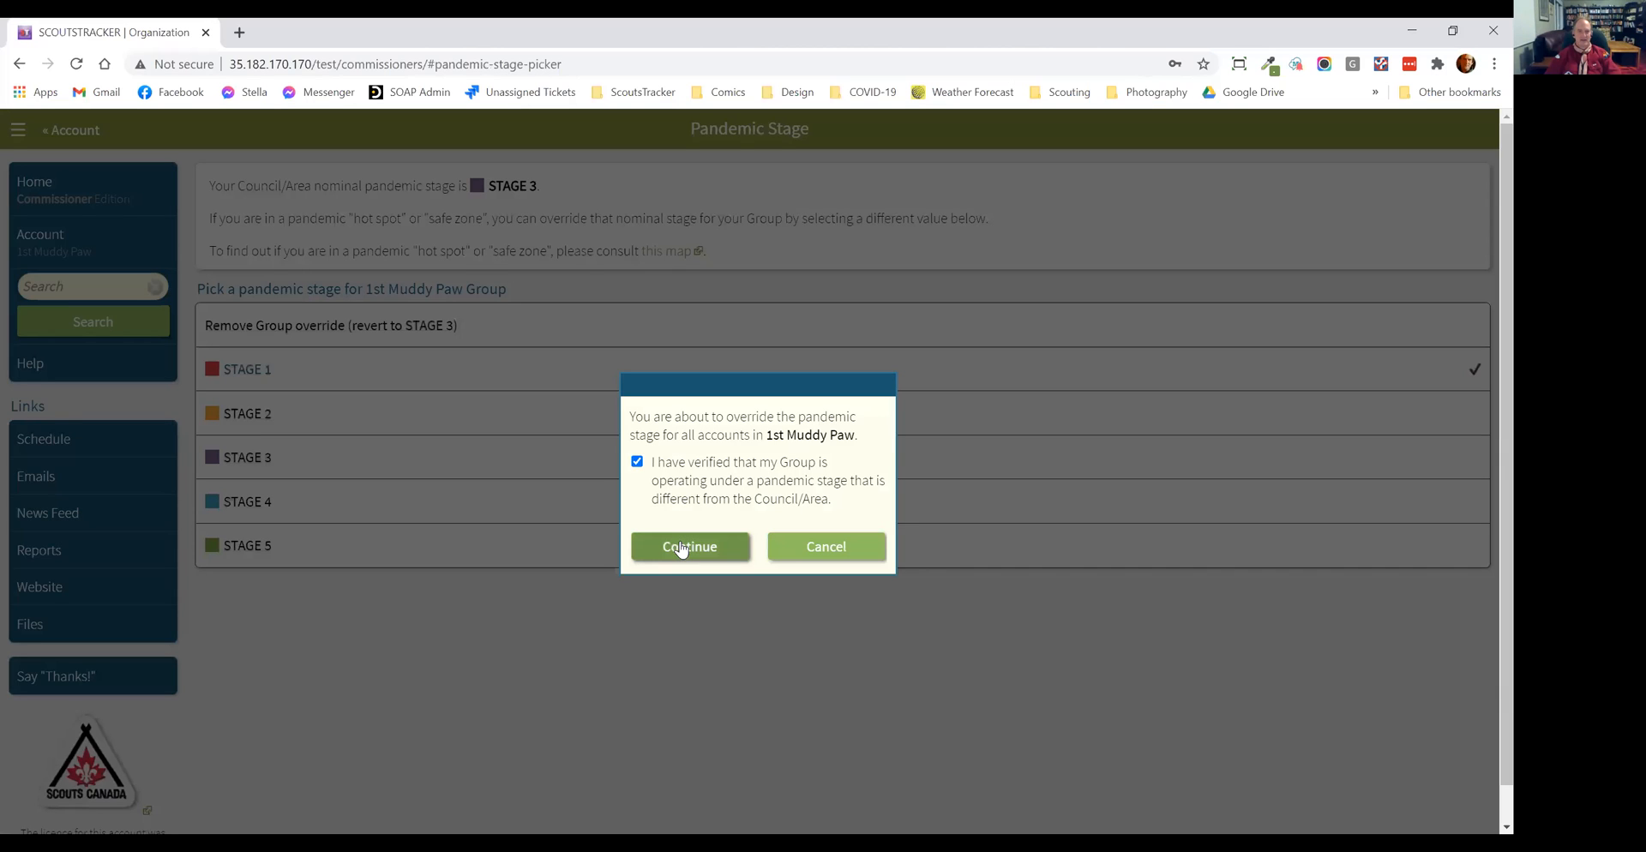
pyautogui.click(681, 549)
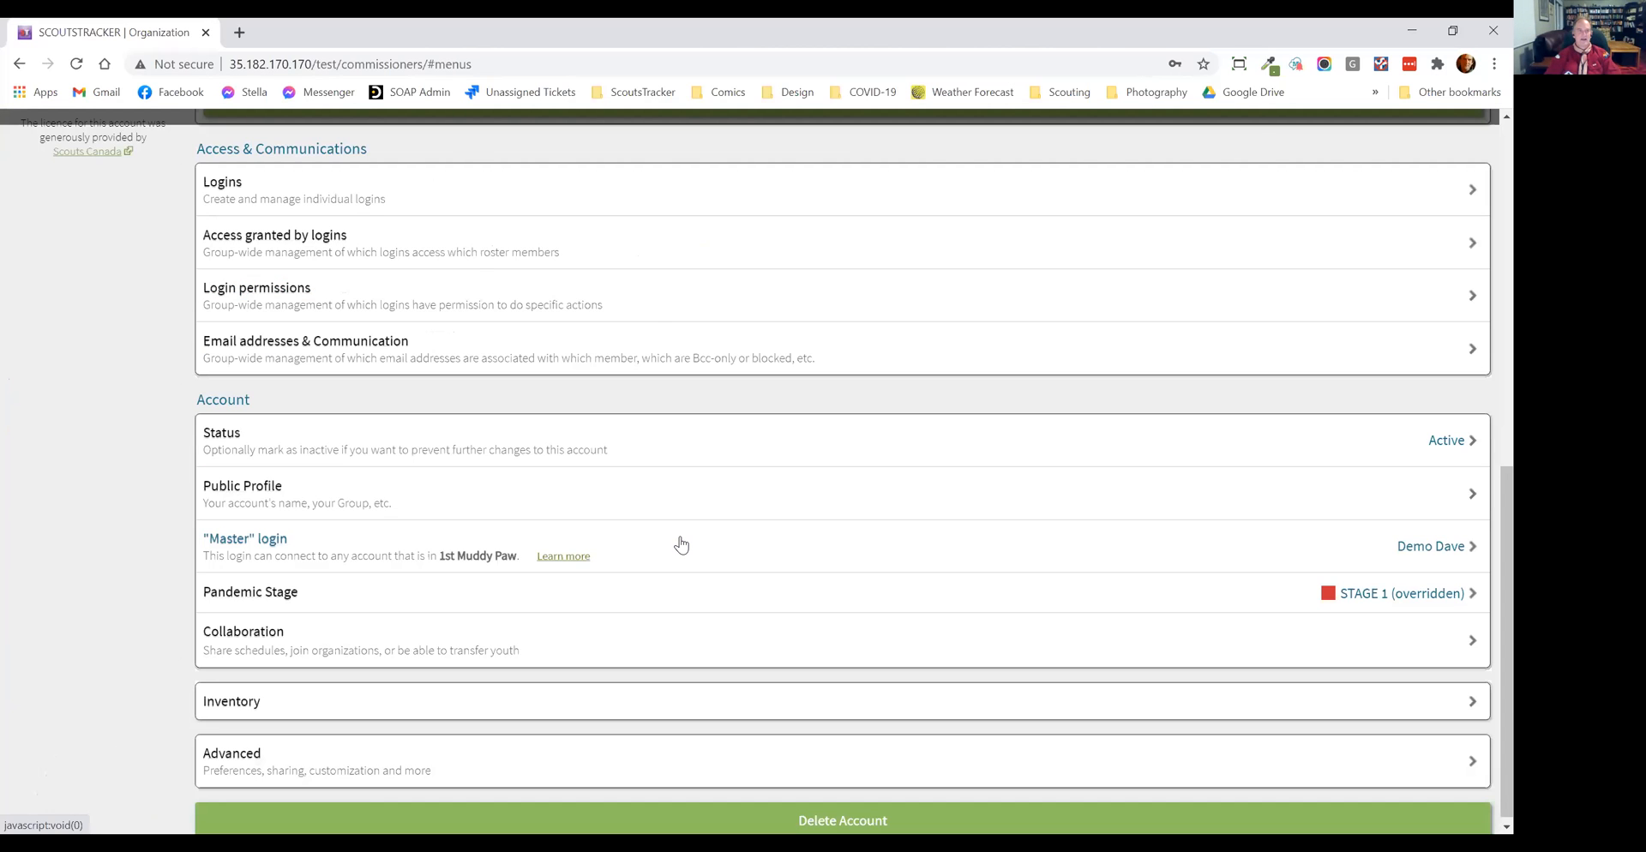
pyautogui.scroll(10, 682, 545)
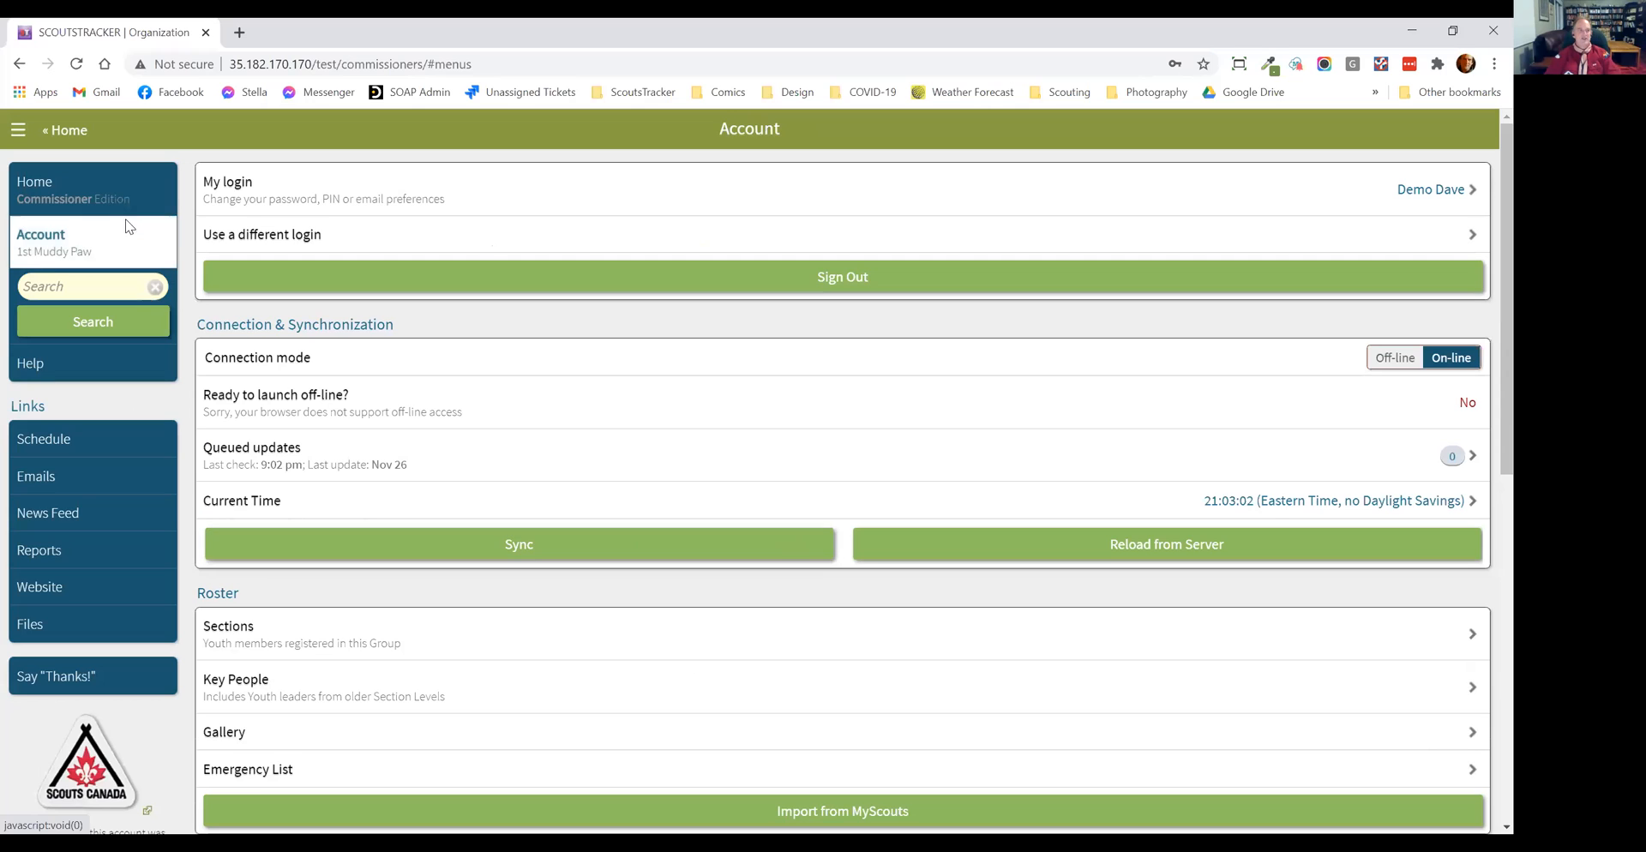
pyautogui.click(127, 202)
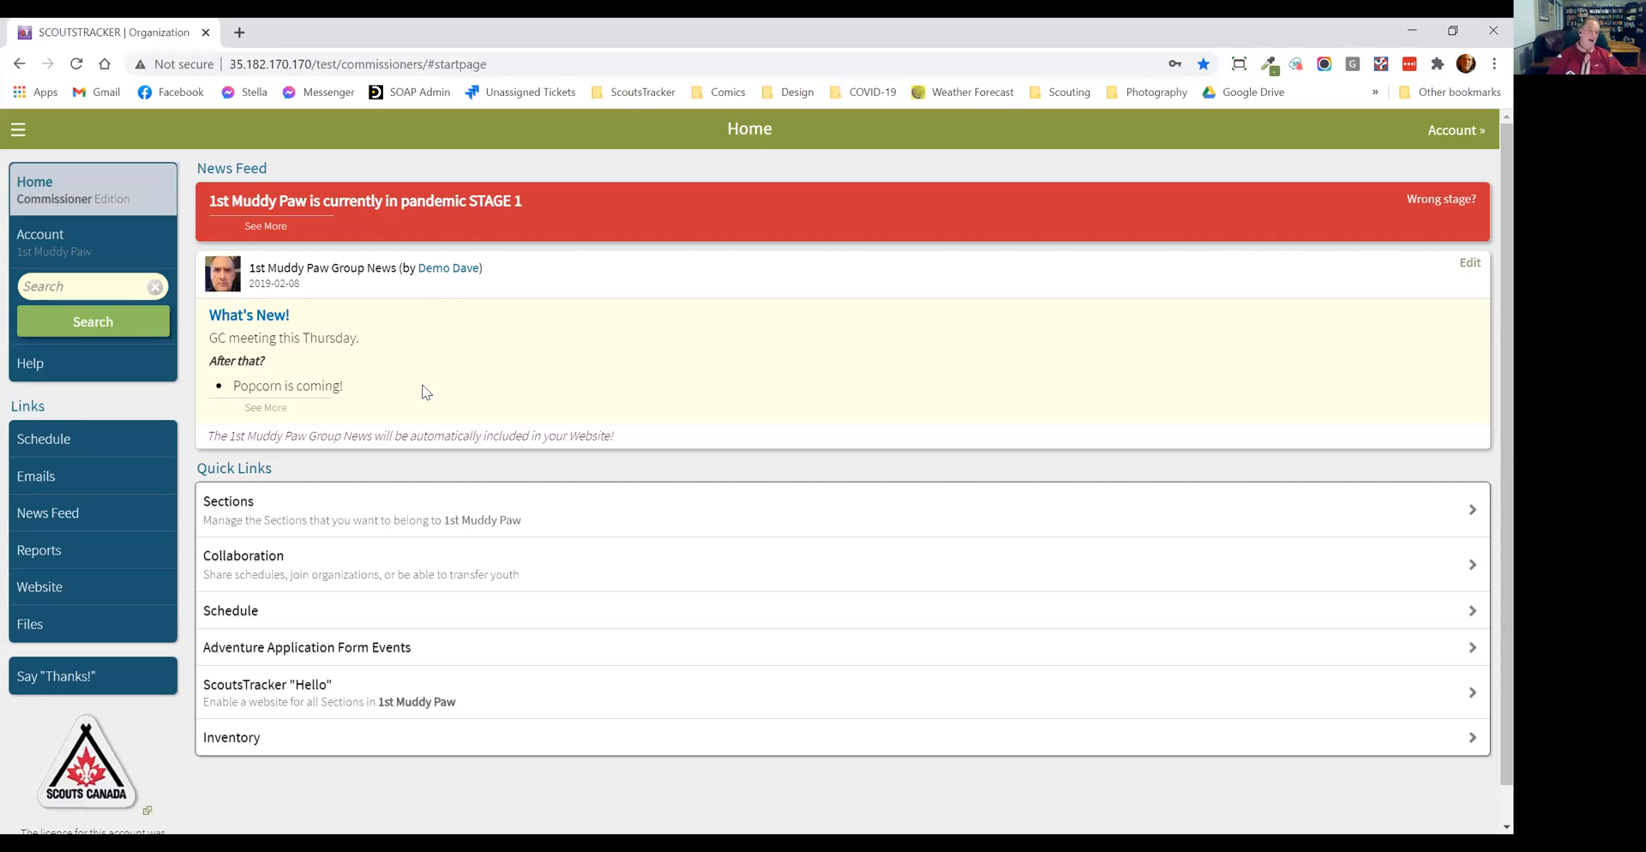
# Step: Create a news feed post aimed at every section level except Beavers
pyautogui.click(74, 522)
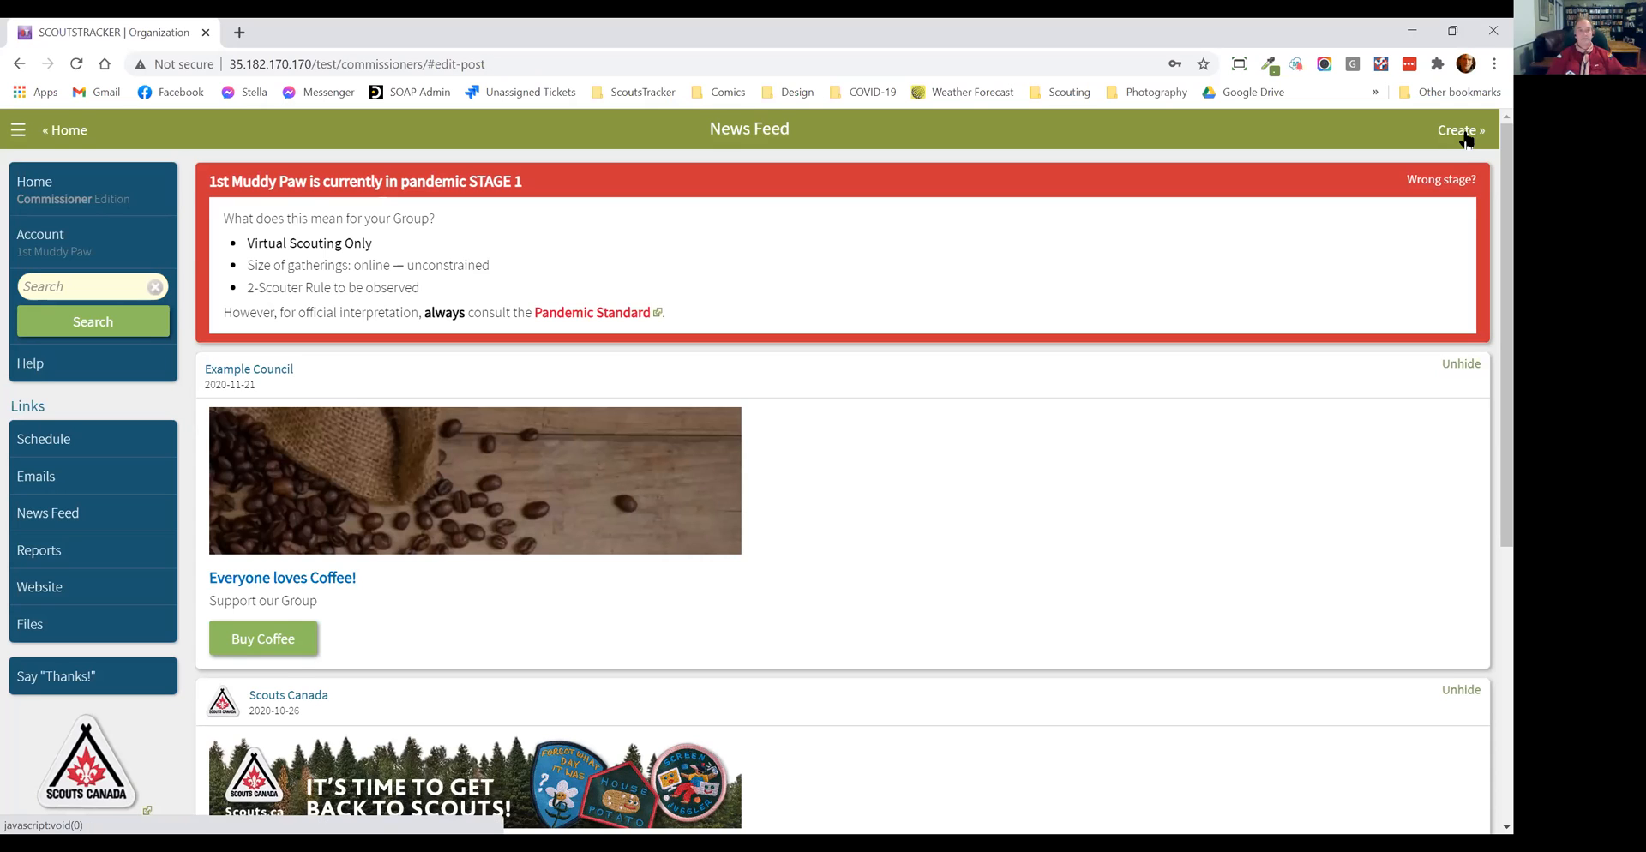
pyautogui.click(1464, 133)
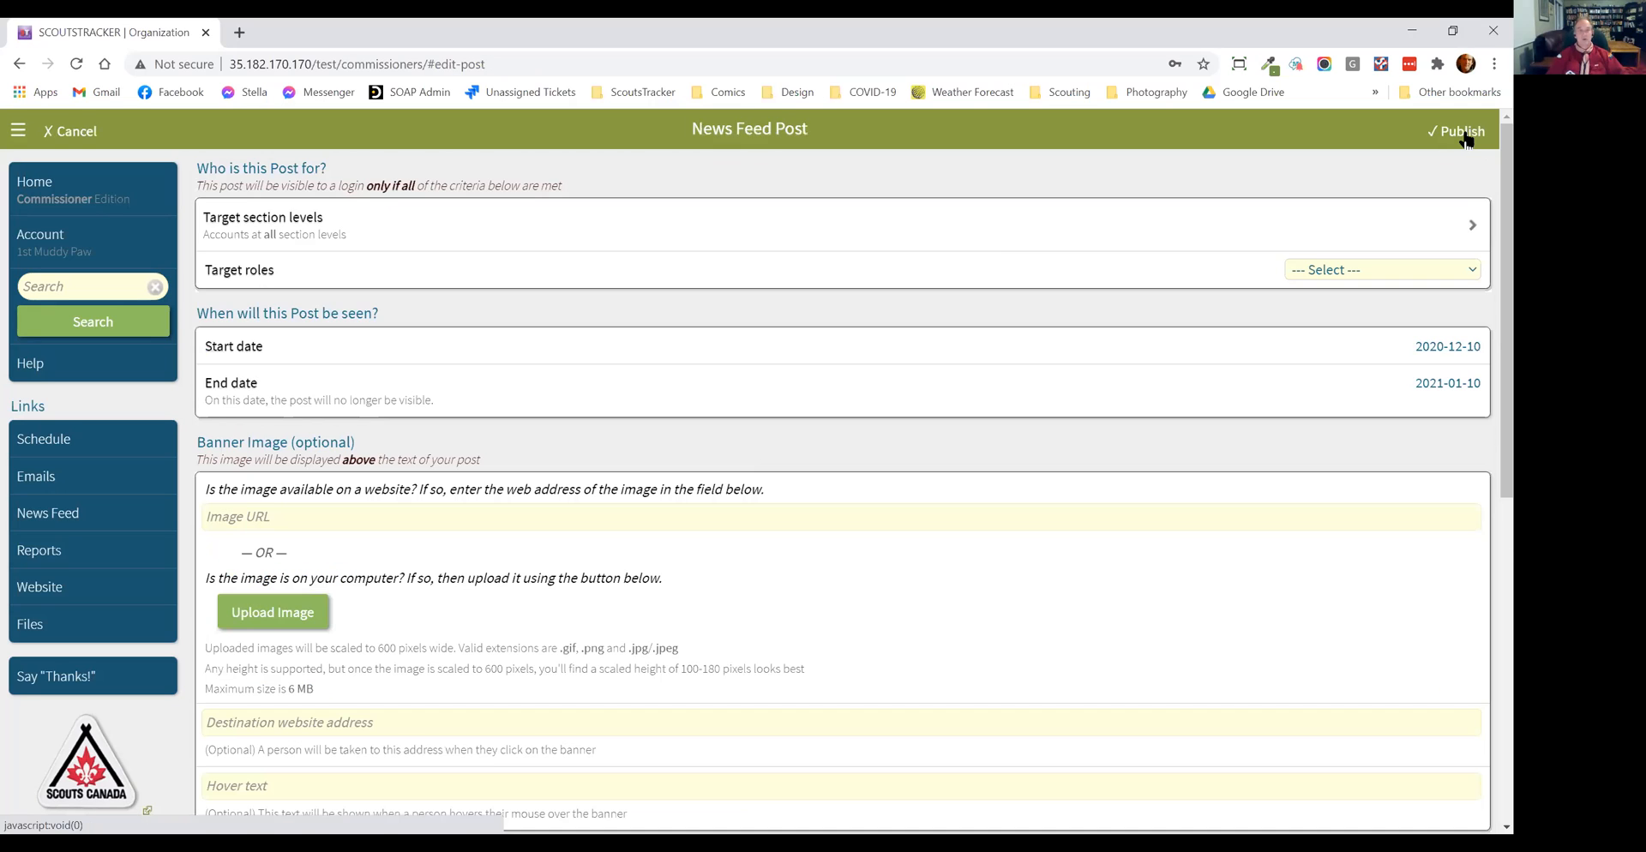
pyautogui.click(1302, 233)
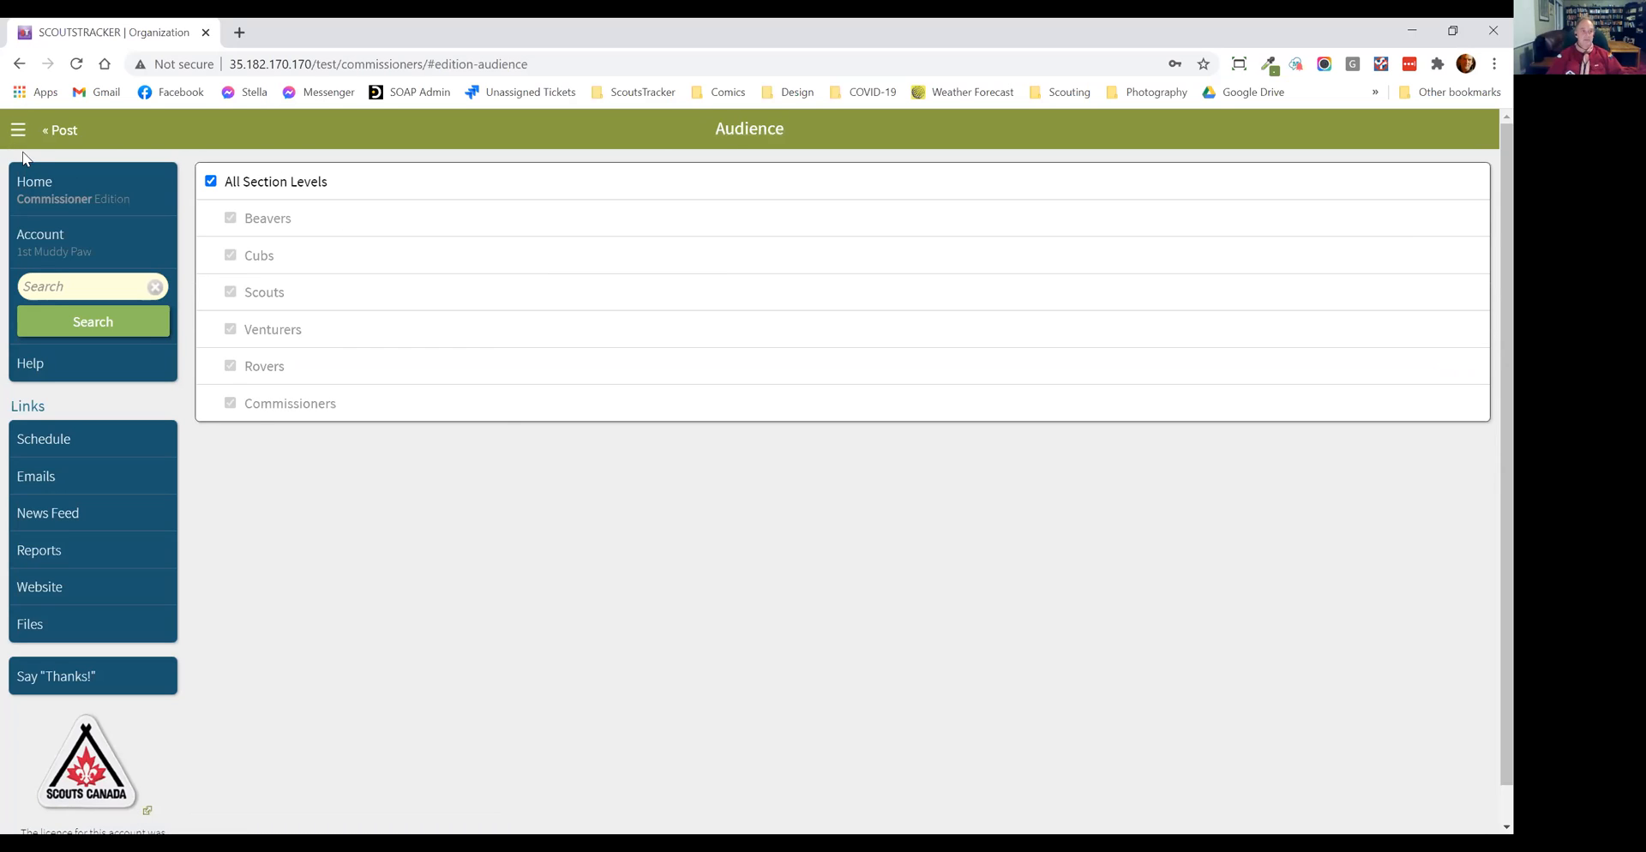
pyautogui.click(244, 182)
pyautogui.click(261, 221)
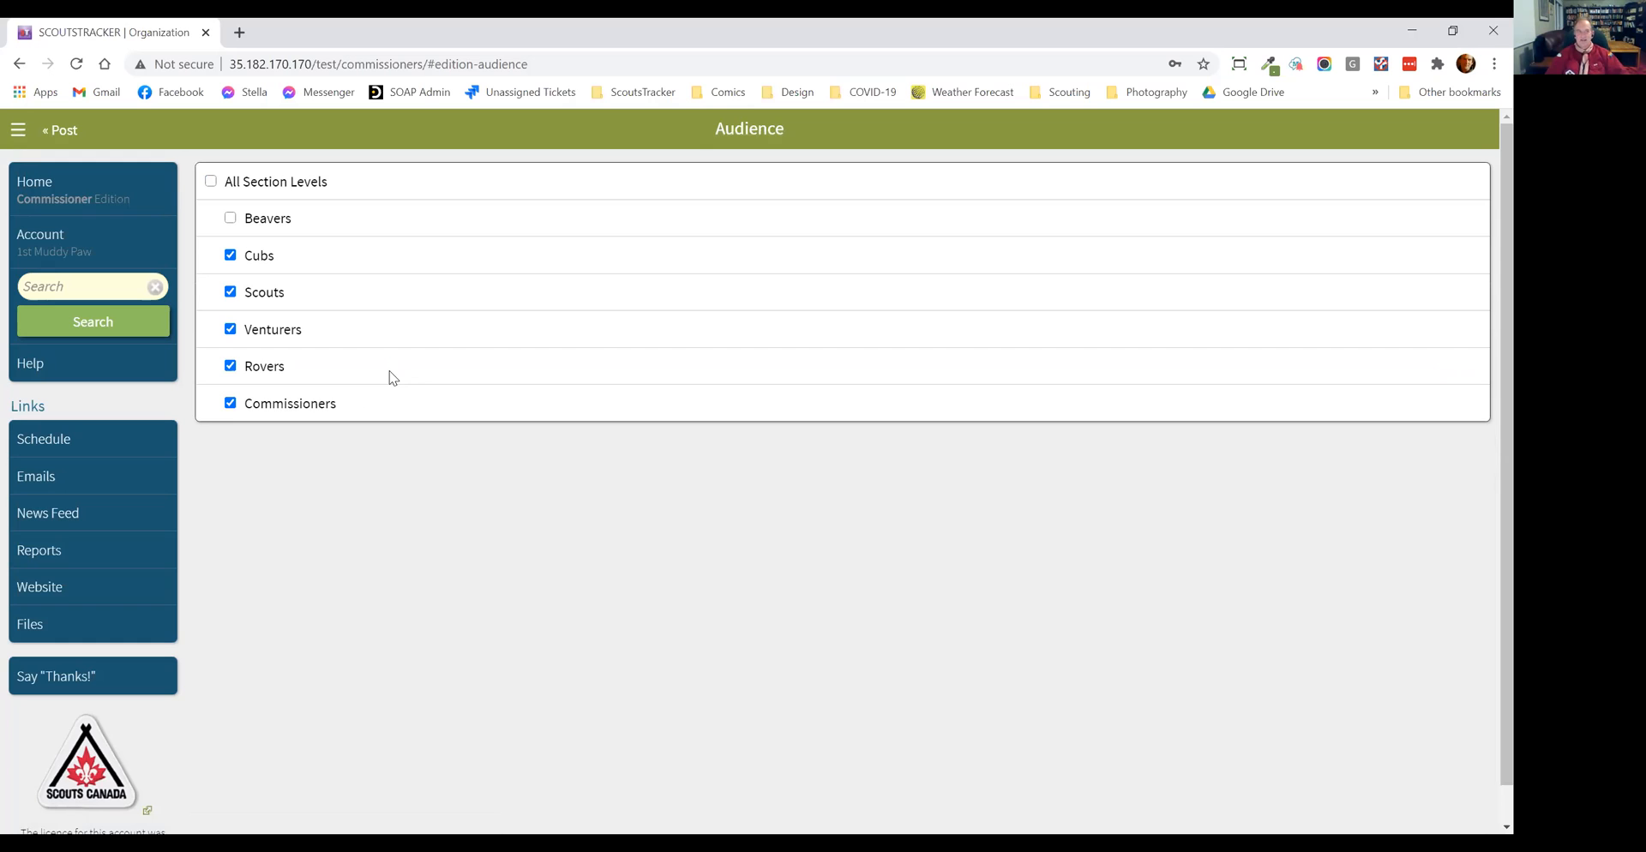
pyautogui.click(75, 132)
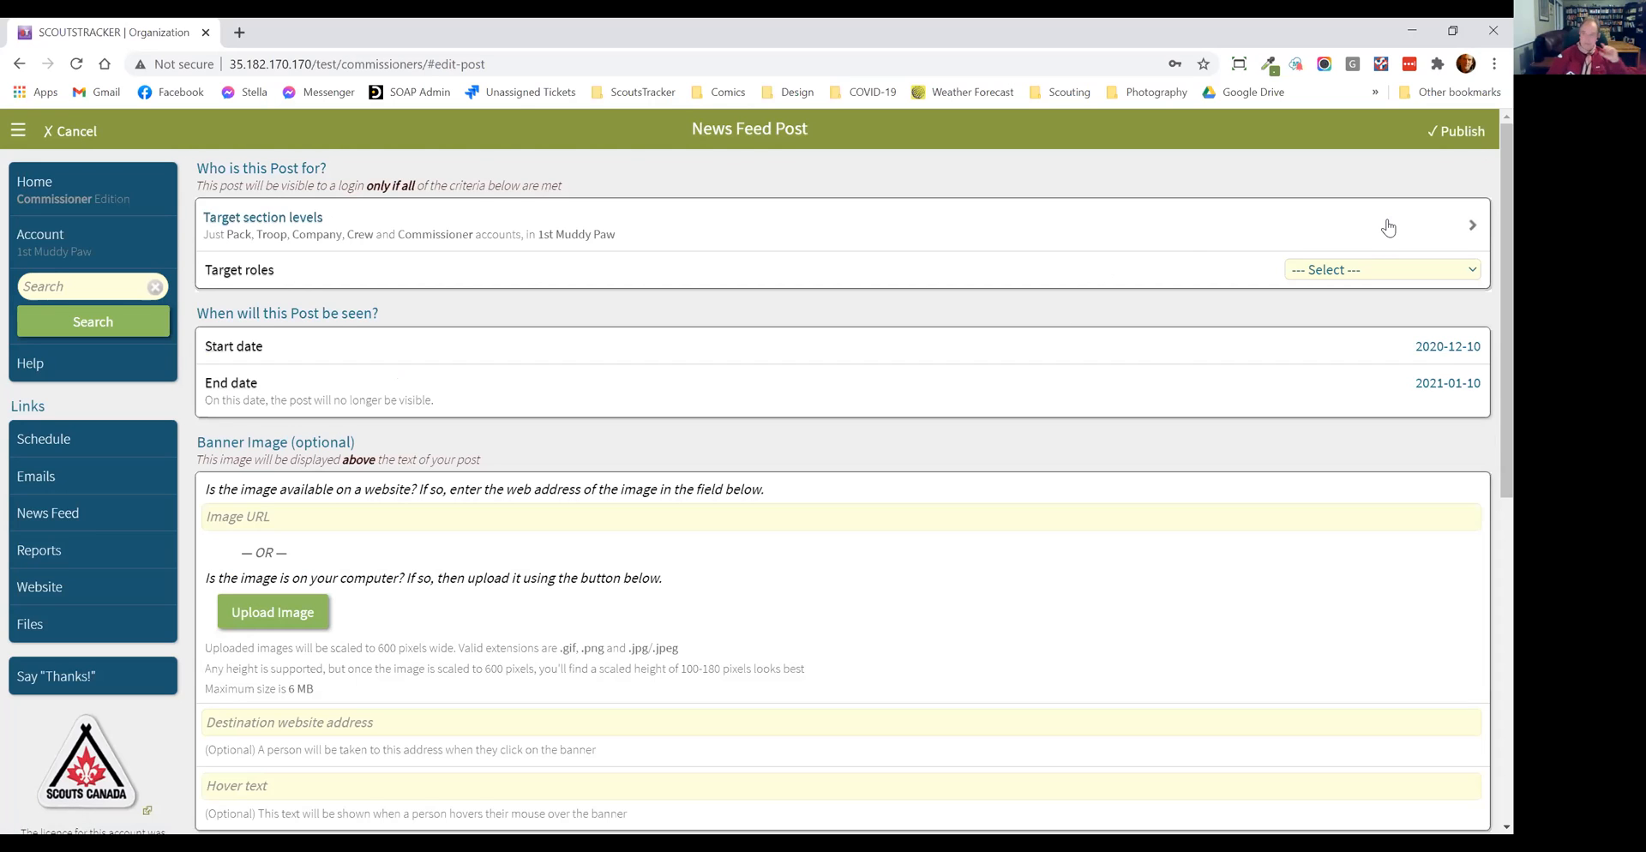
# Step: Set the post's target roles to Everyone and its start date to 2020-12-17
pyautogui.click(1348, 271)
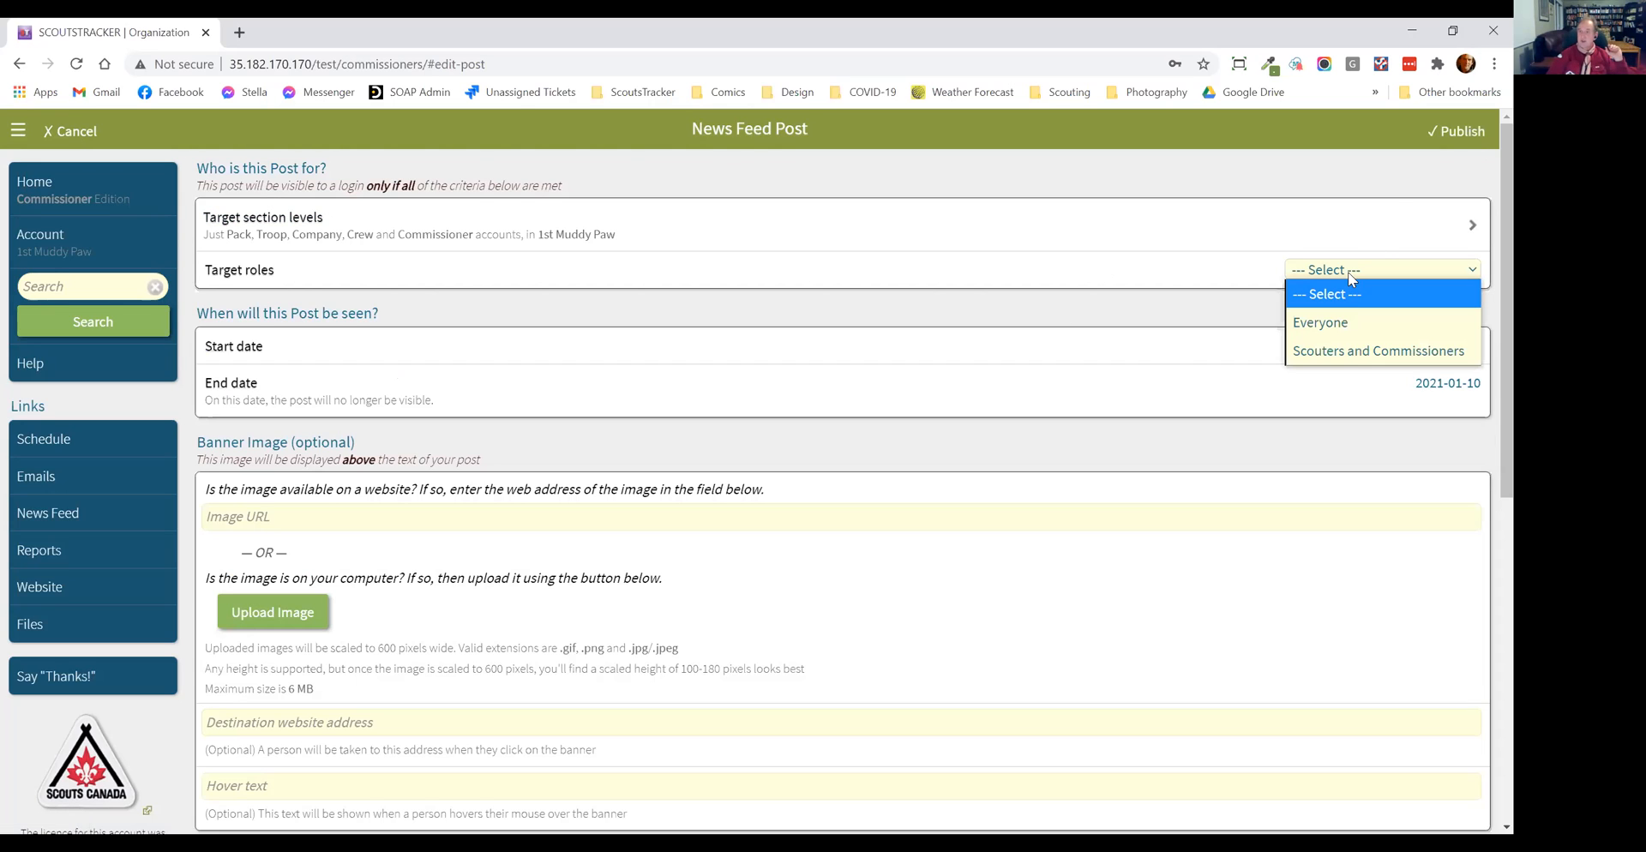
pyautogui.click(1364, 322)
pyautogui.scroll(-4, 1109, 360)
pyautogui.scroll(4, 1109, 360)
pyautogui.click(1255, 359)
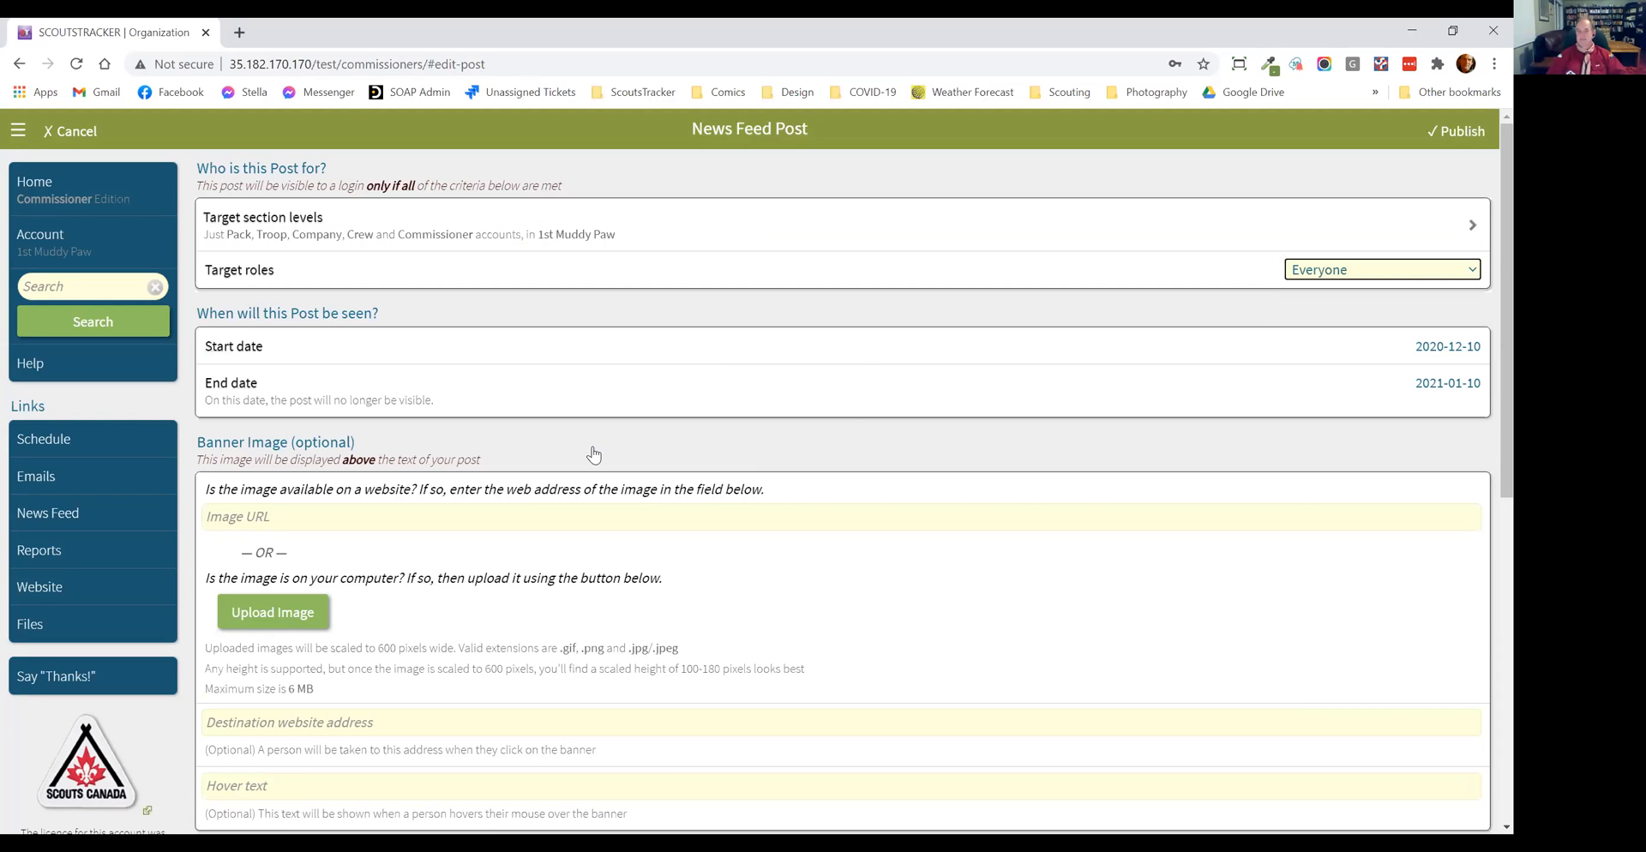
pyautogui.click(875, 469)
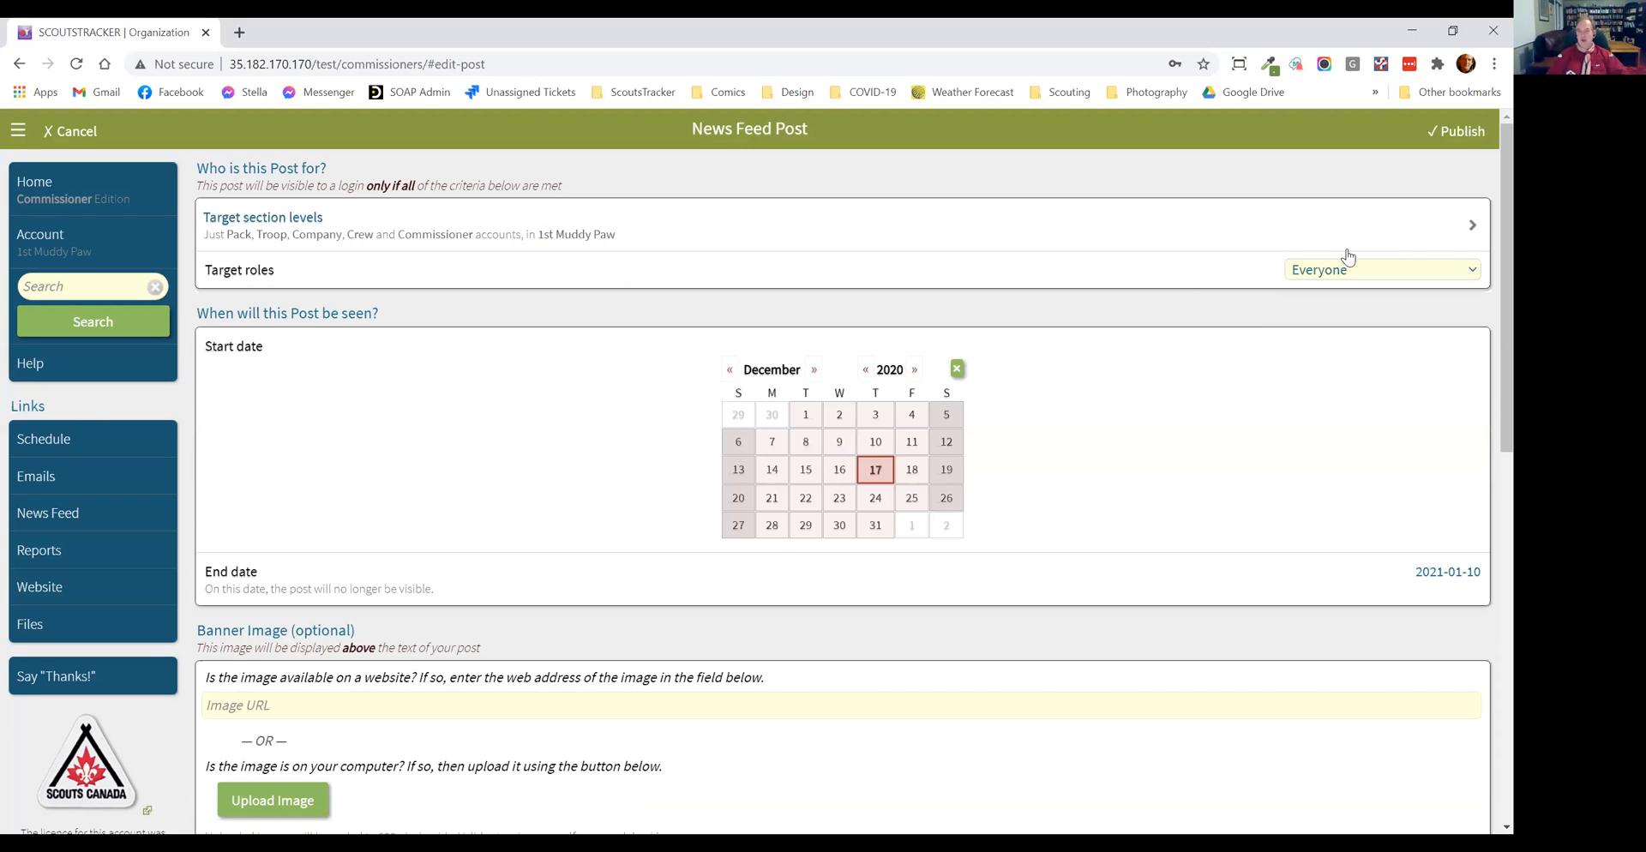
pyautogui.click(958, 370)
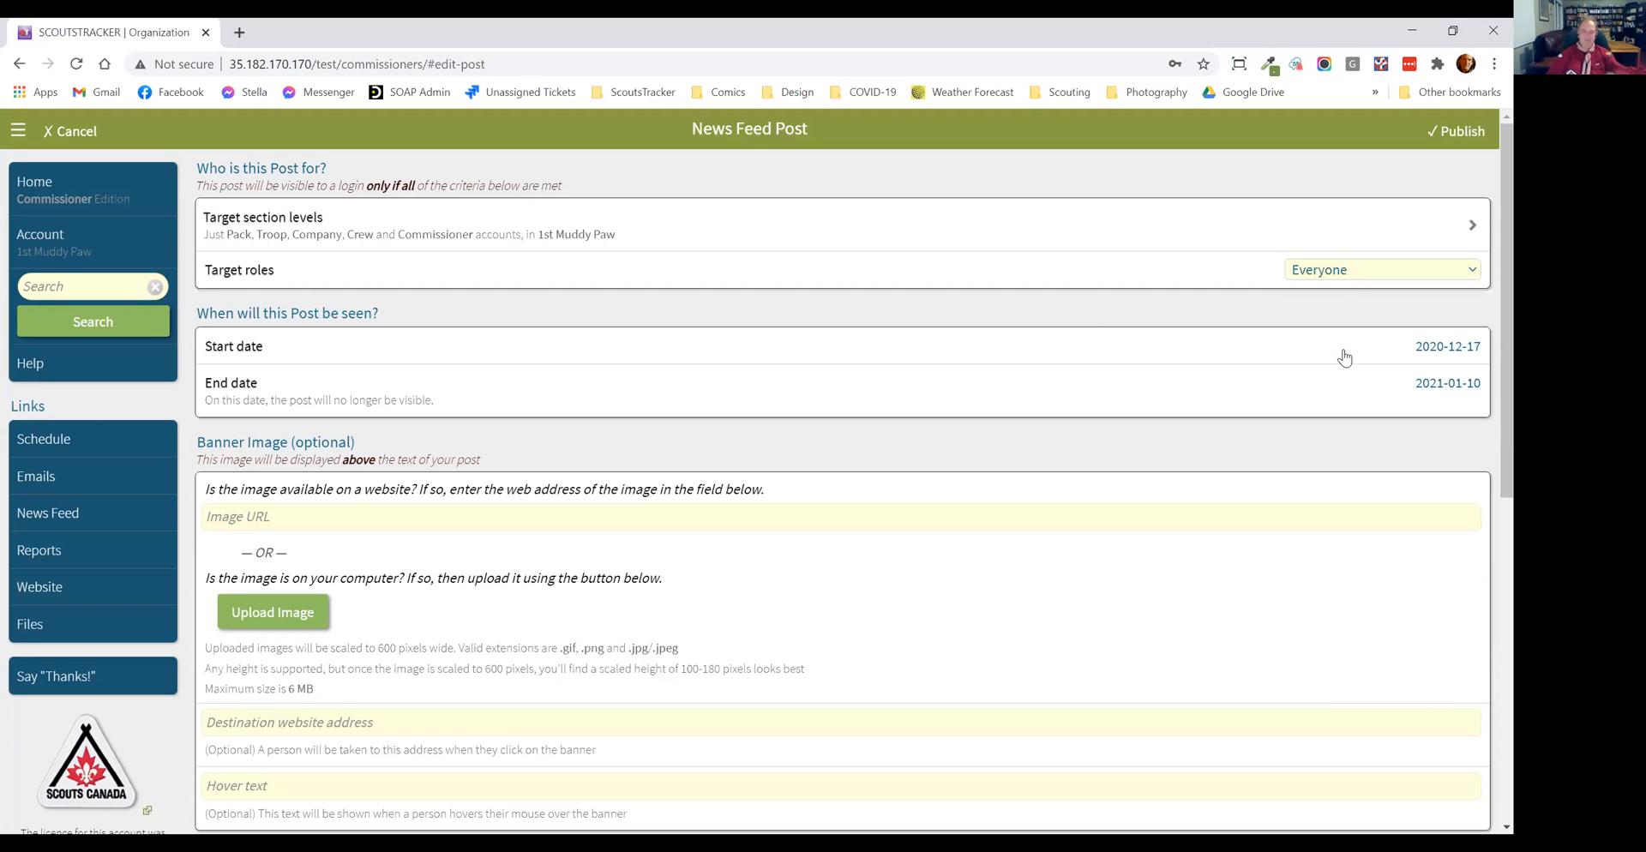
# Step: Upload coffeebeans.jpg from the Downloads folder as the post's banner image
pyautogui.scroll(-2, 1012, 473)
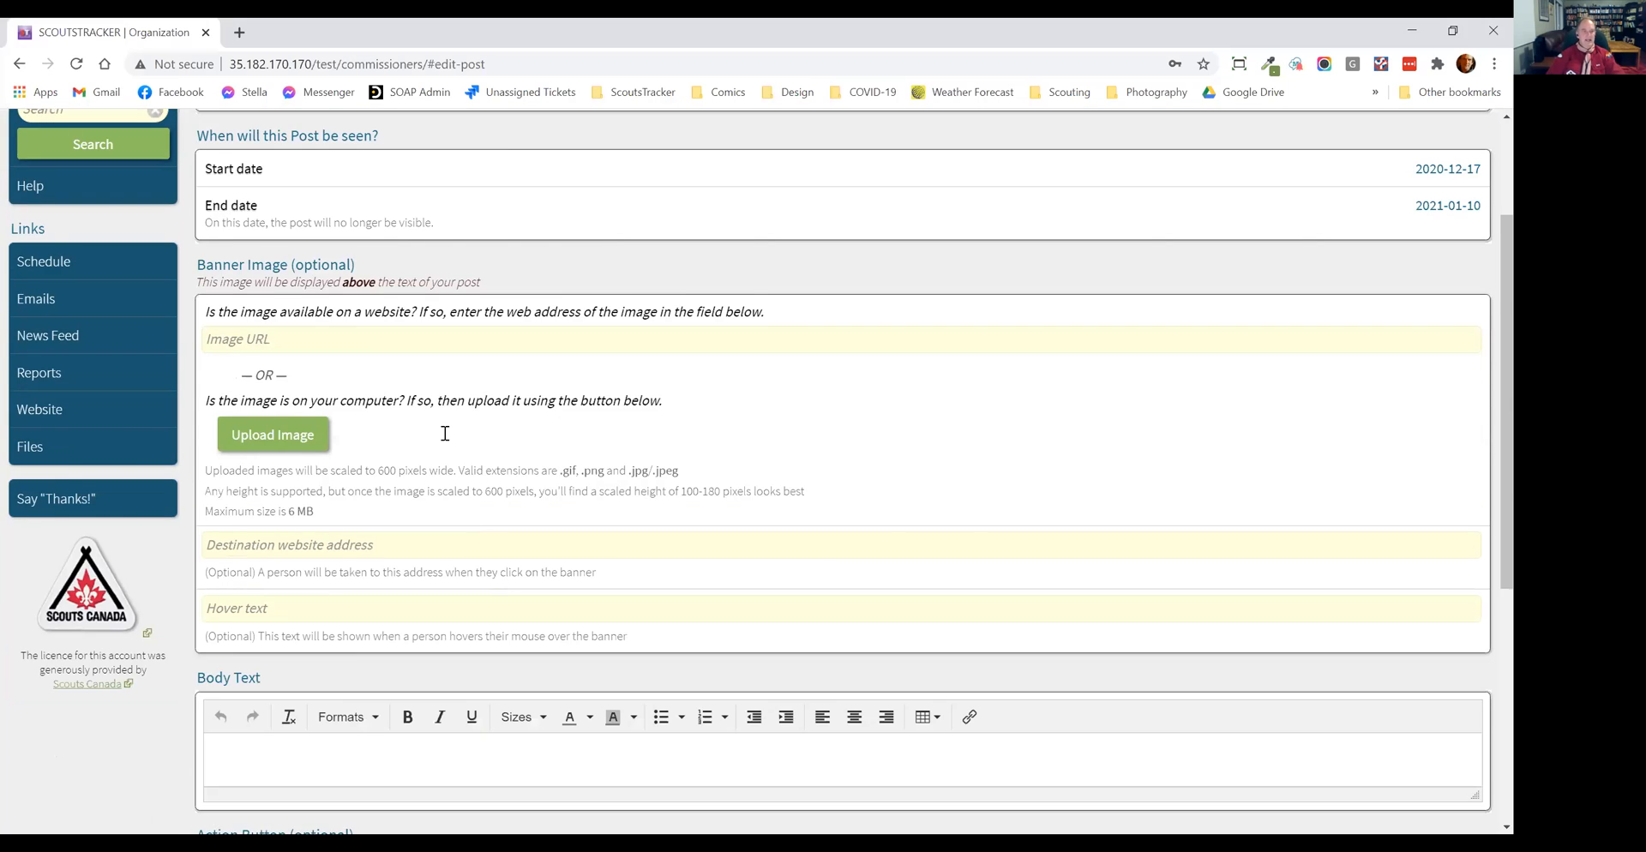
pyautogui.scroll(-2, 445, 433)
pyautogui.click(273, 258)
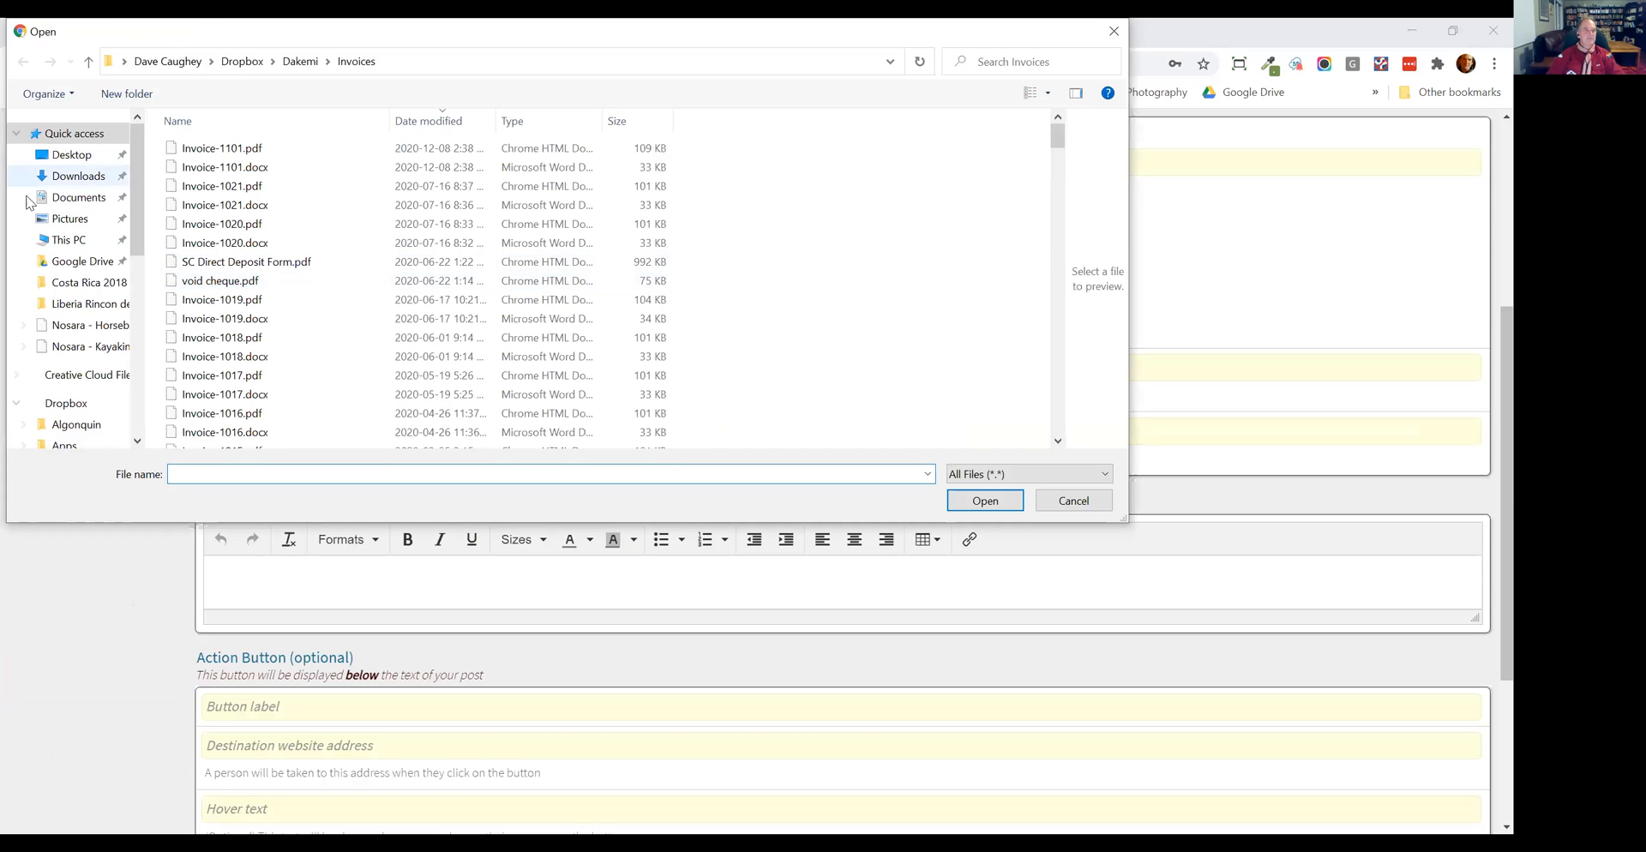
pyautogui.click(63, 180)
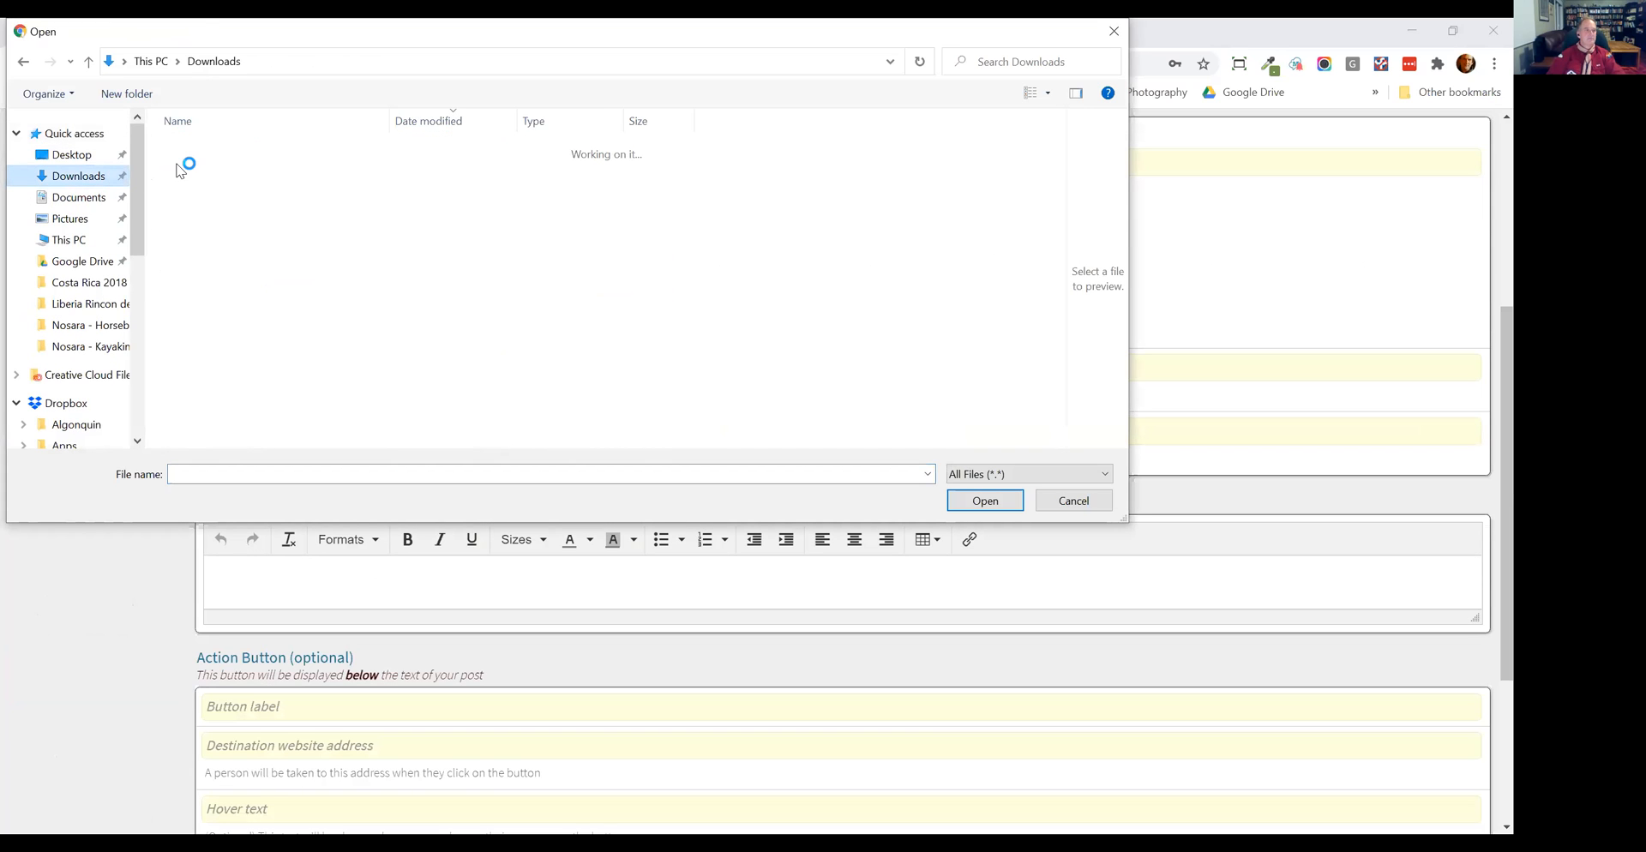
pyautogui.scroll(-1, 309, 257)
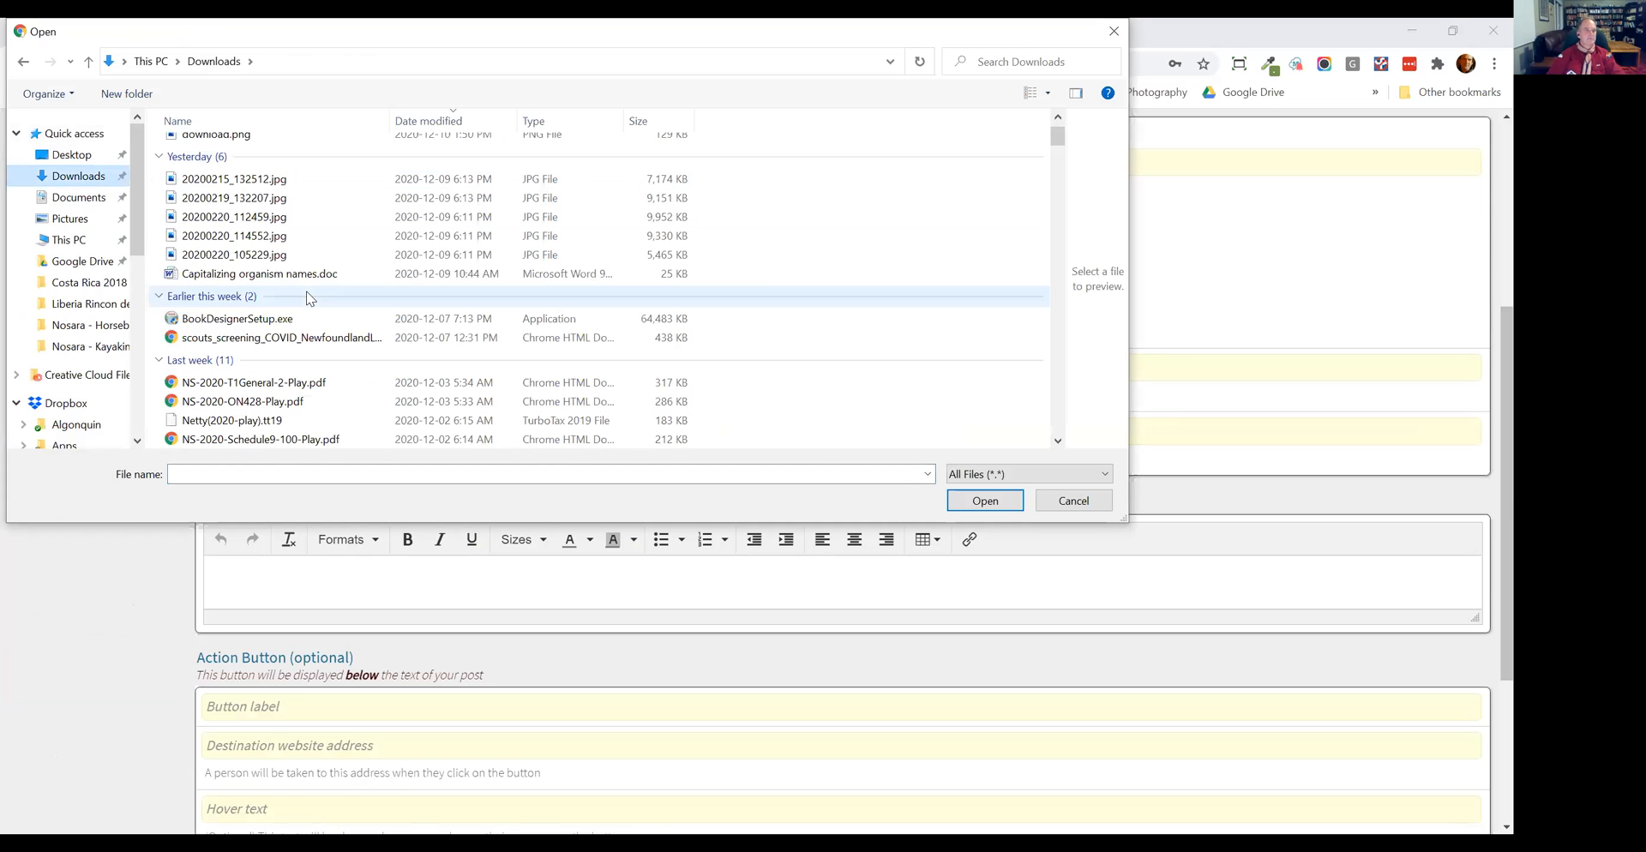
pyautogui.scroll(-4, 313, 326)
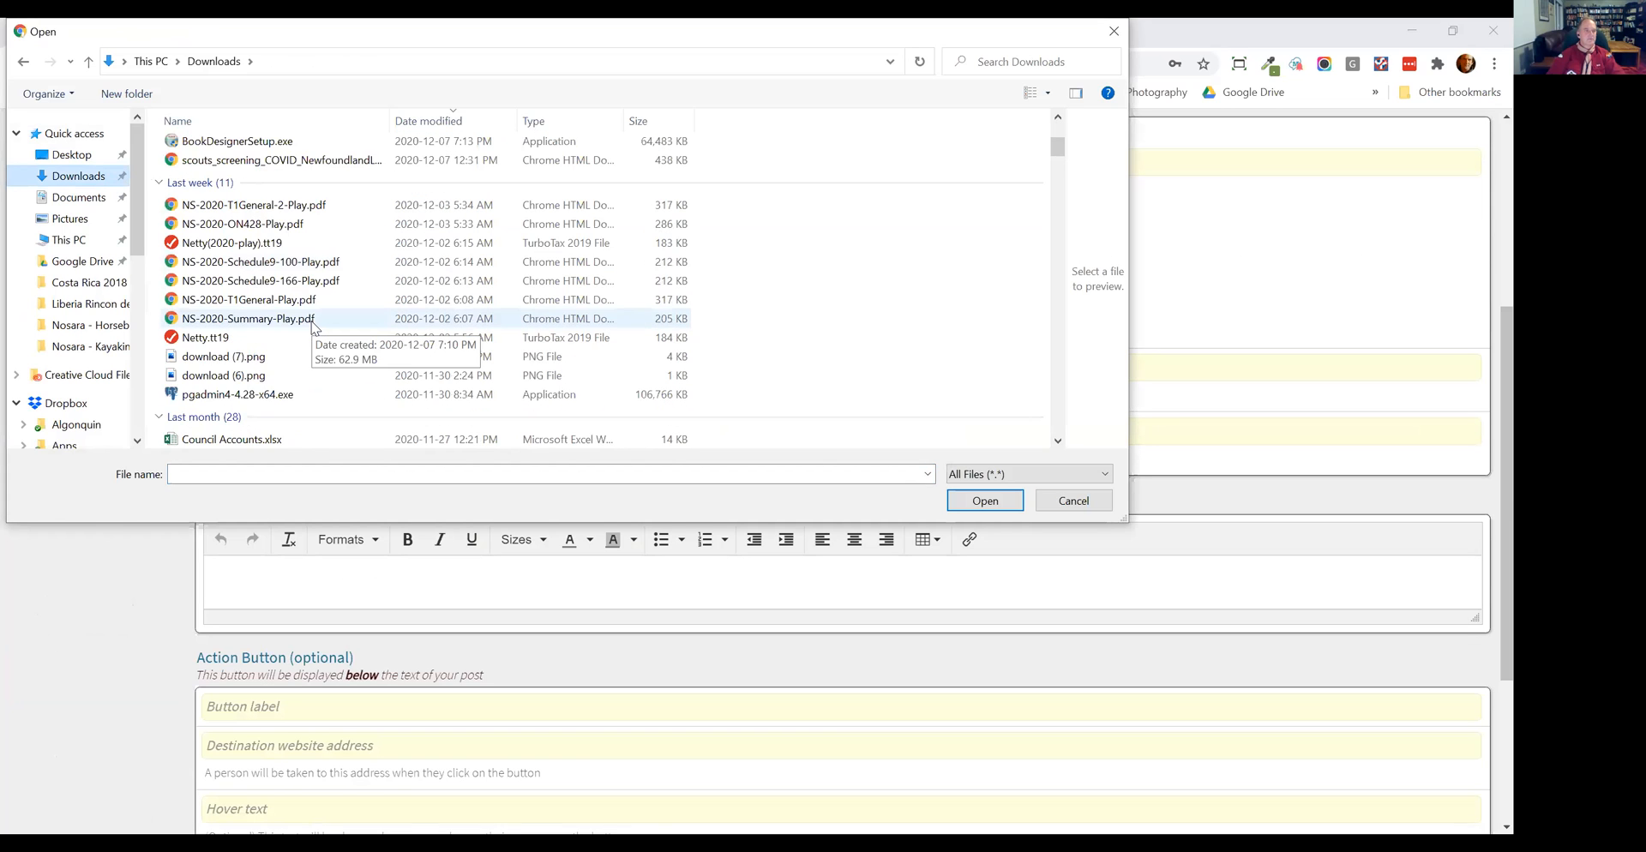
pyautogui.scroll(-3, 313, 327)
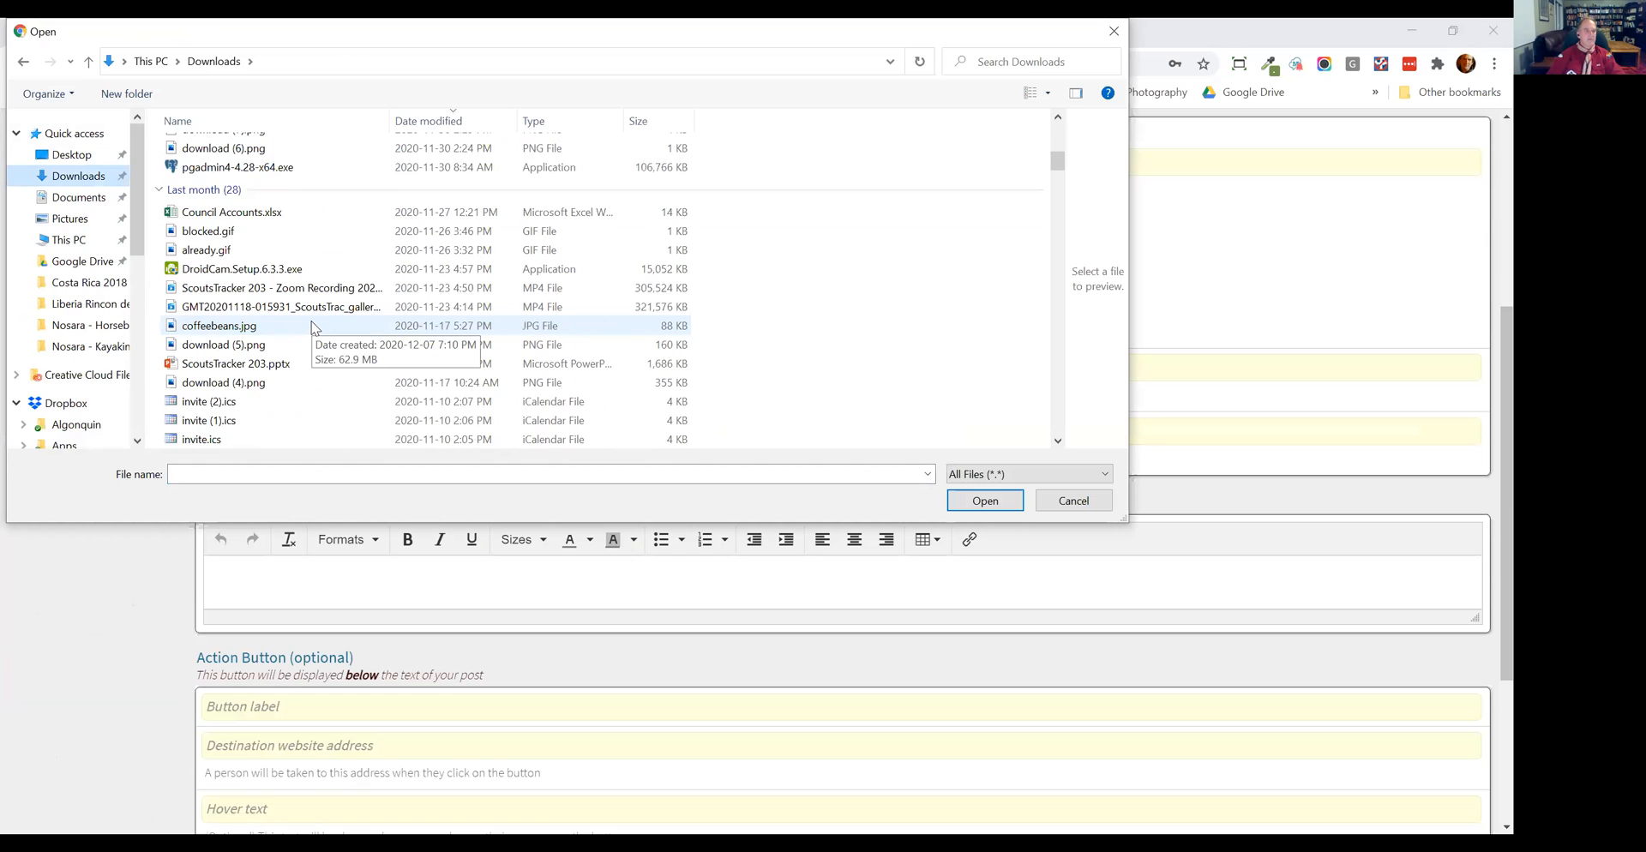
pyautogui.doubleClick(312, 328)
pyautogui.scroll(-5, 897, 642)
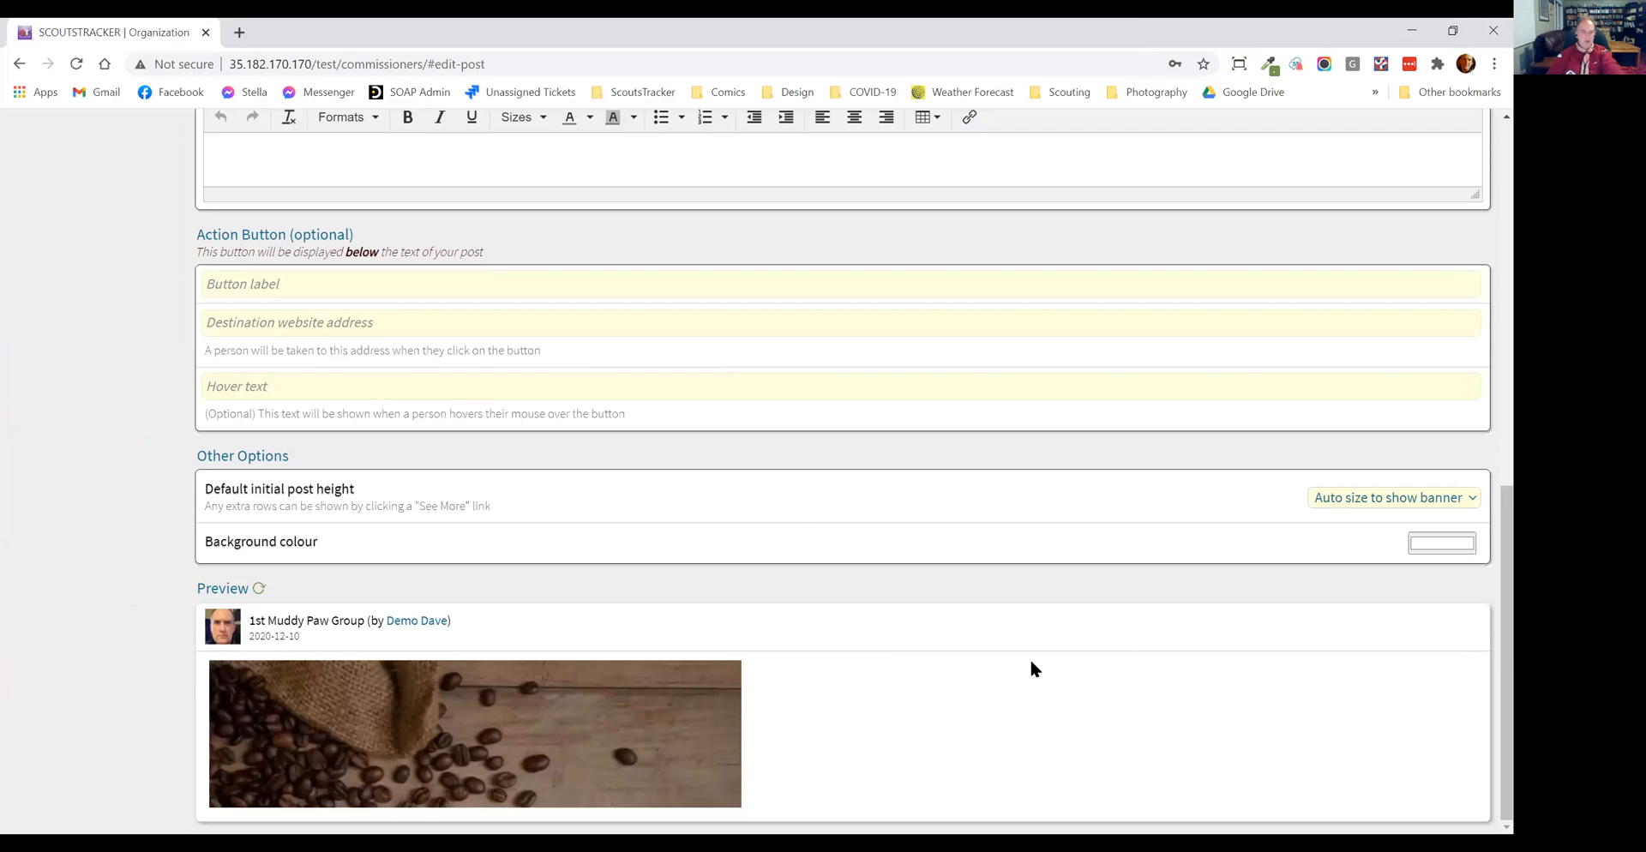
# Step: Enter "Buy coffee" as the post's body text
pyautogui.scroll(3, 1031, 664)
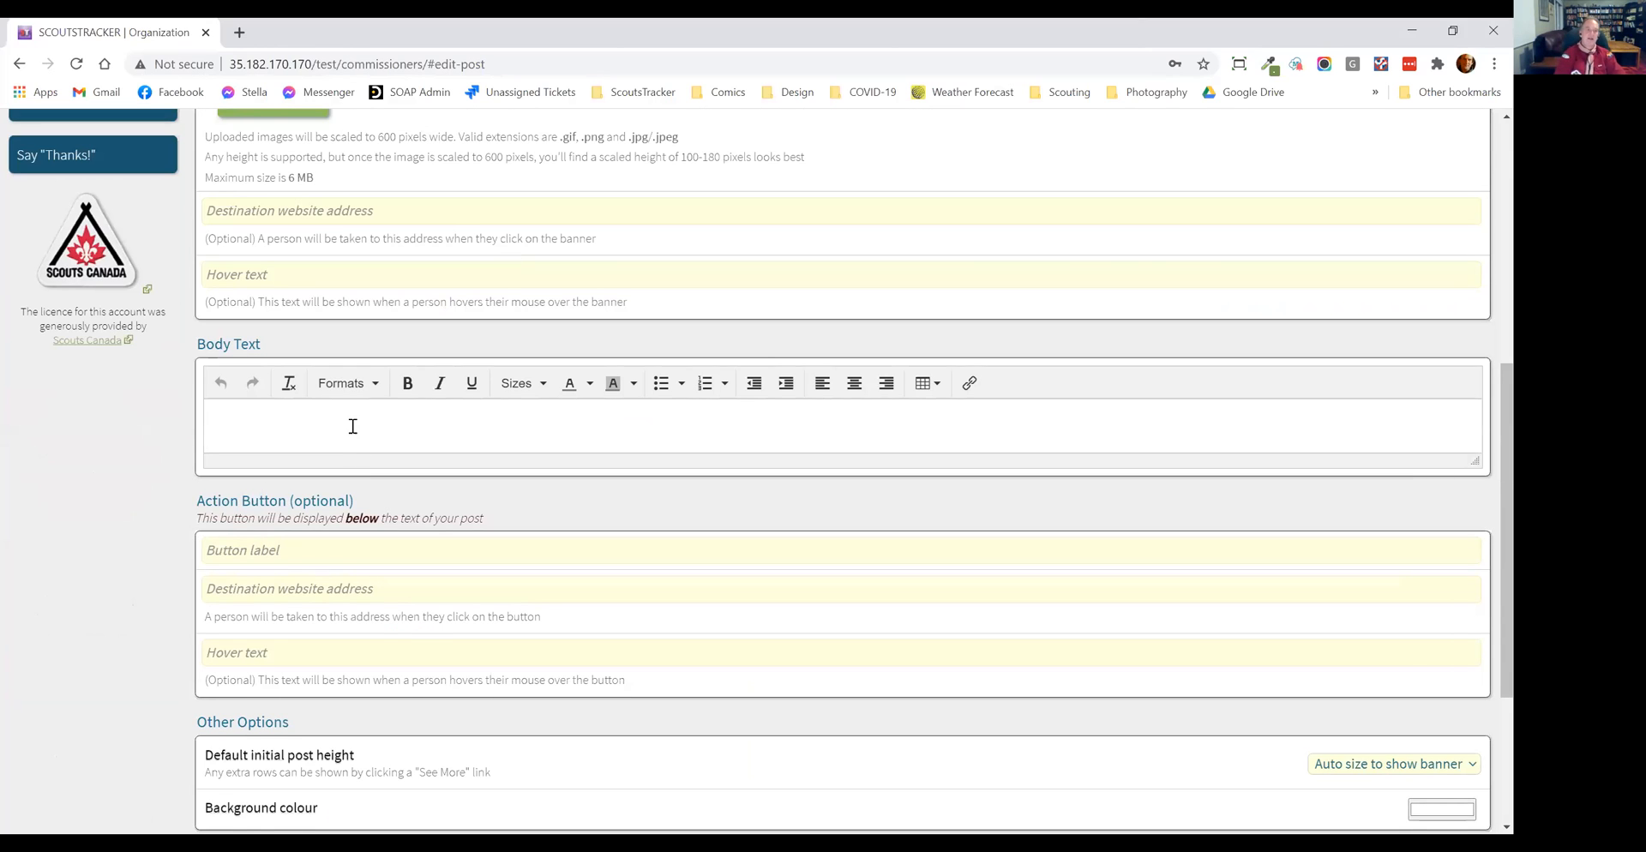
pyautogui.click(352, 427)
pyautogui.write('B')
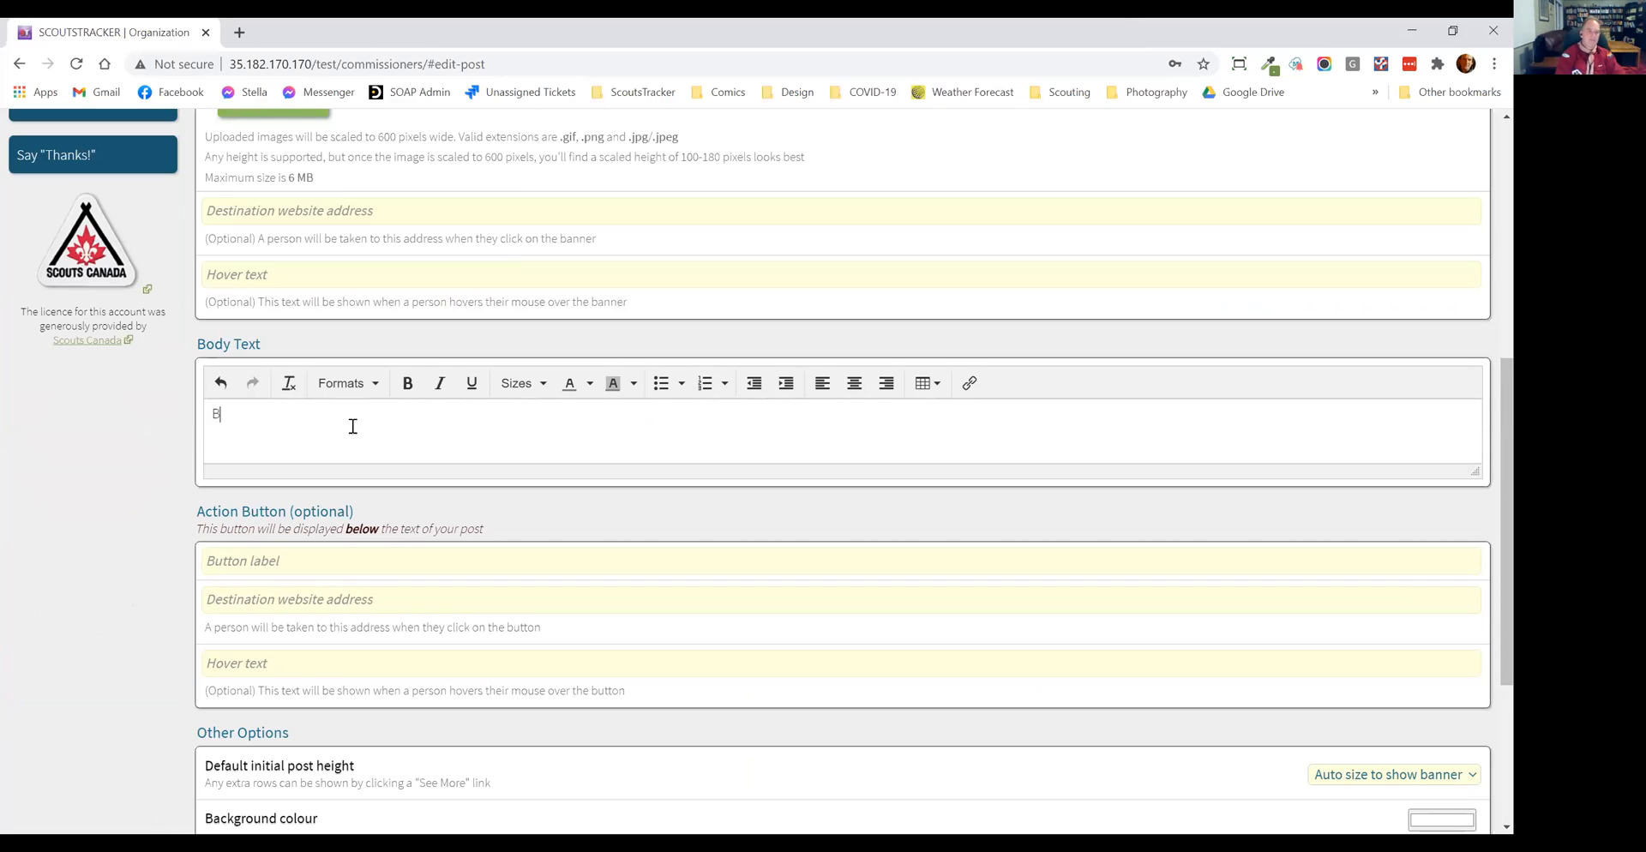
pyautogui.write('uy coffee')
pyautogui.scroll(-3, 188, 302)
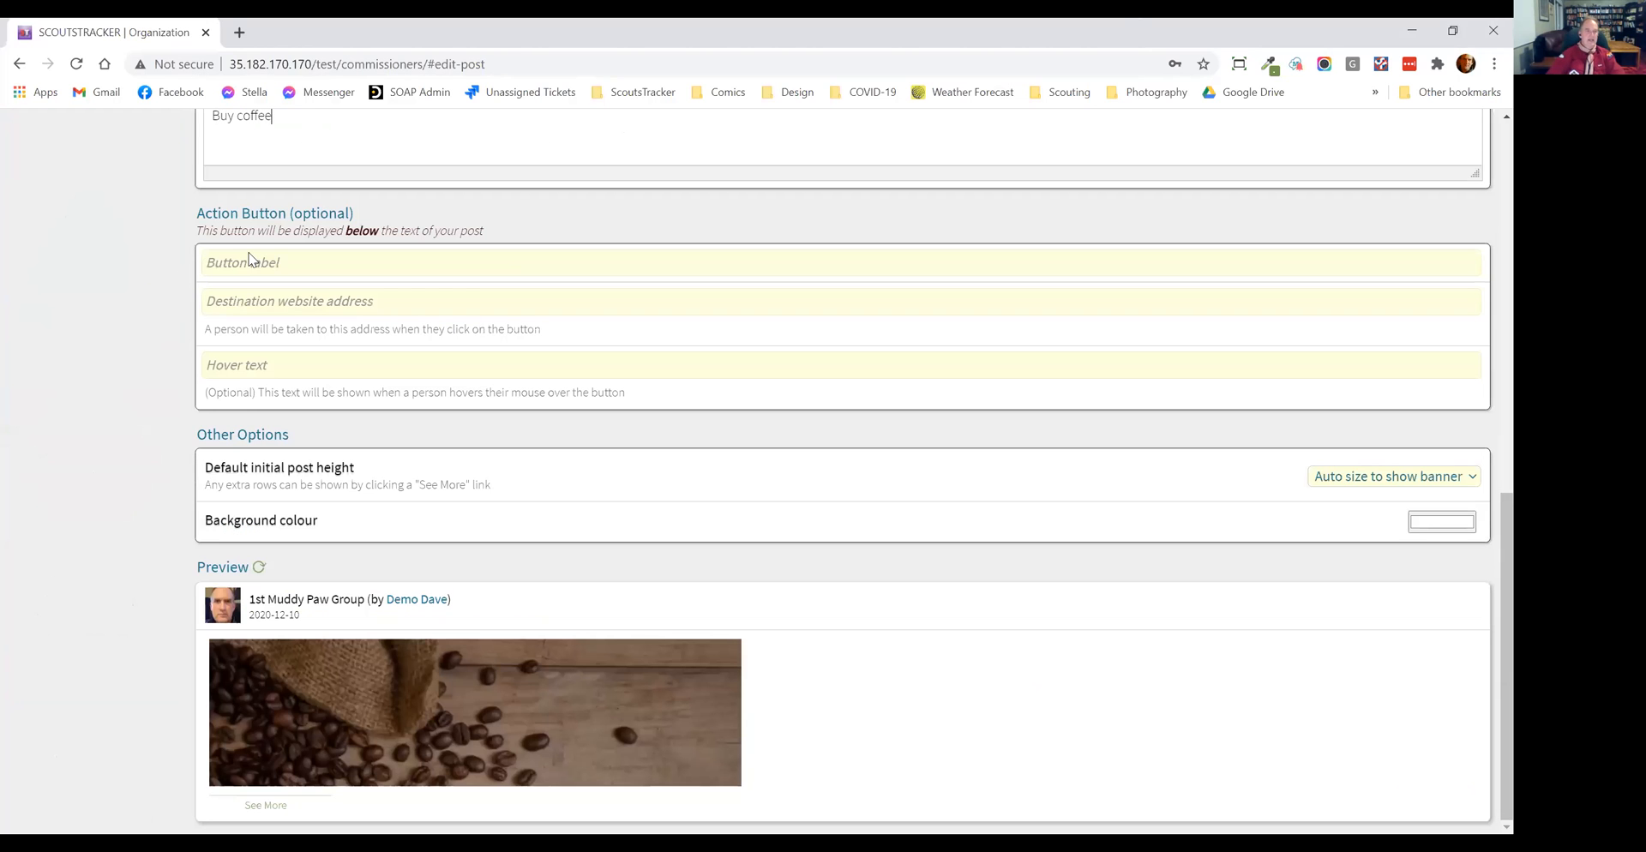
pyautogui.click(255, 269)
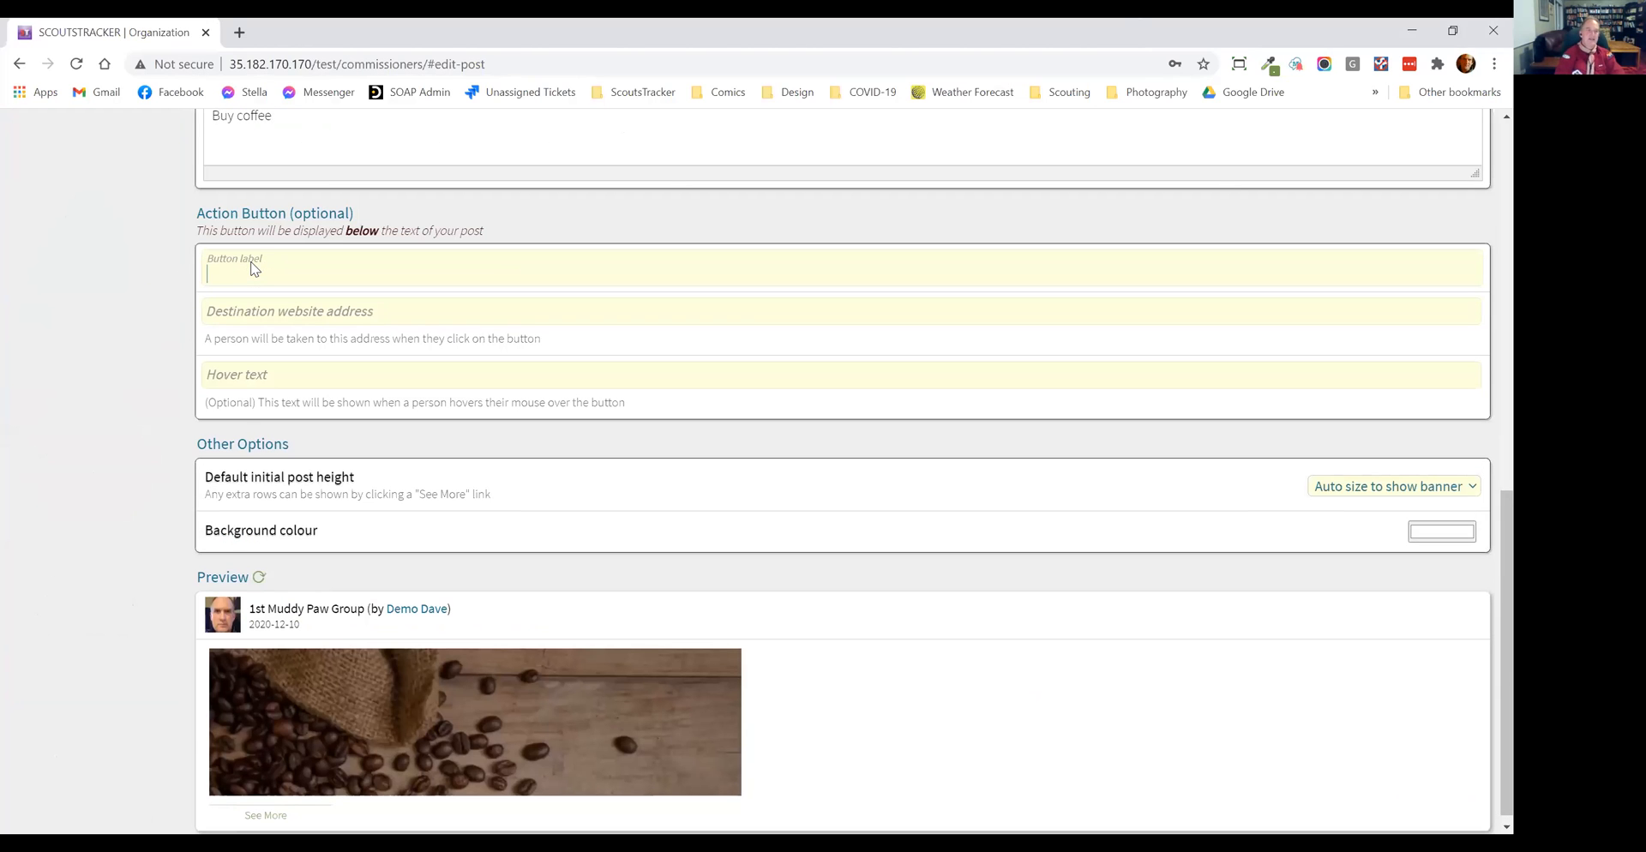
pyautogui.write('Buy Now')
pyautogui.click(408, 311)
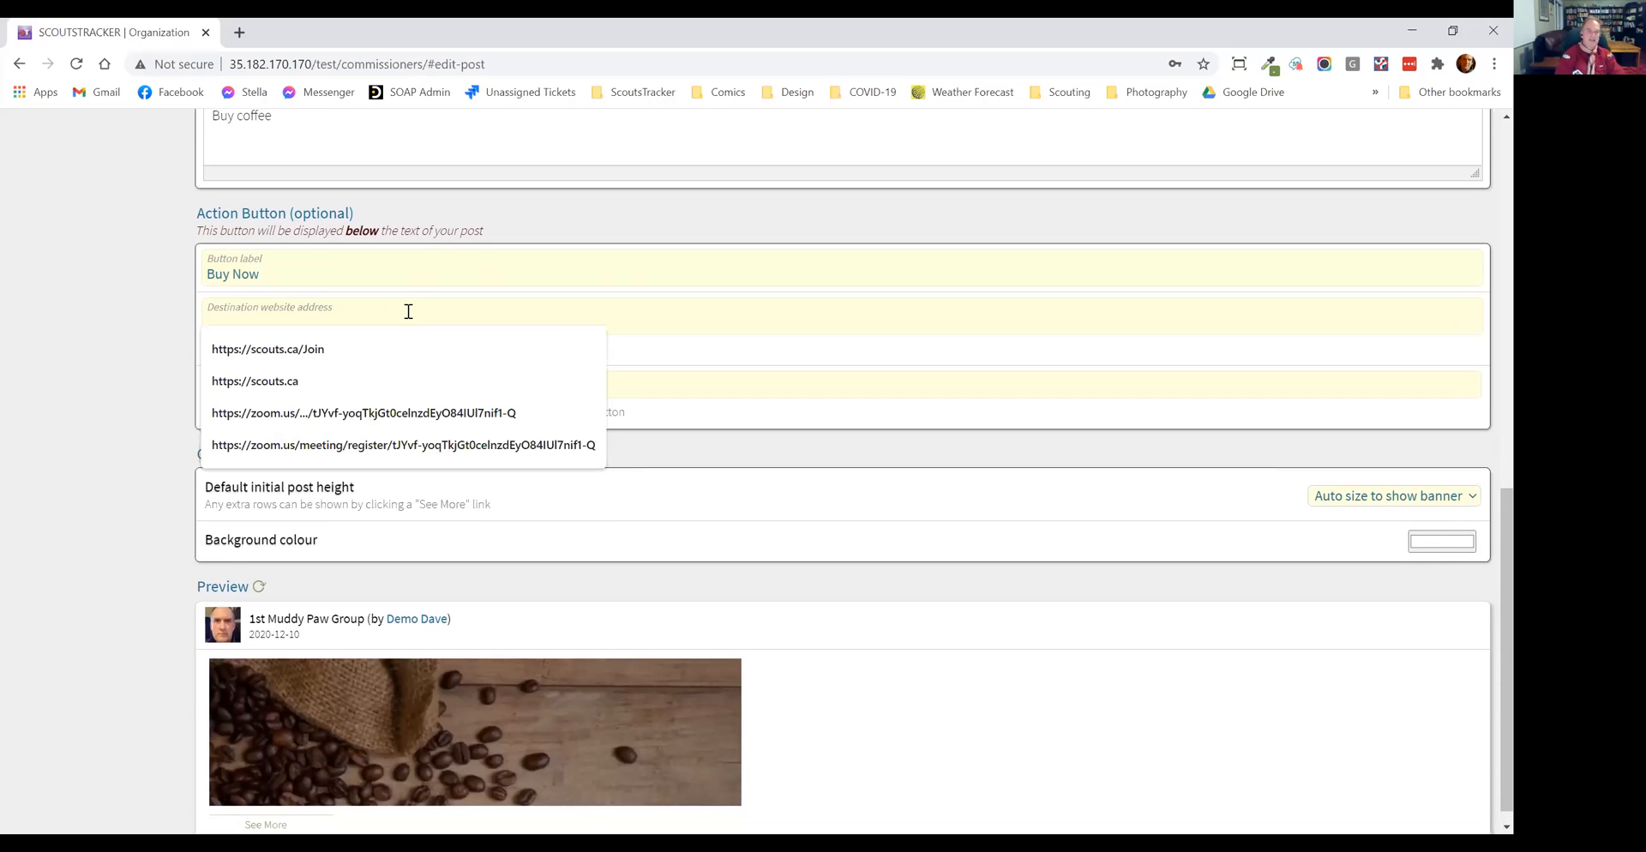
pyautogui.write('http')
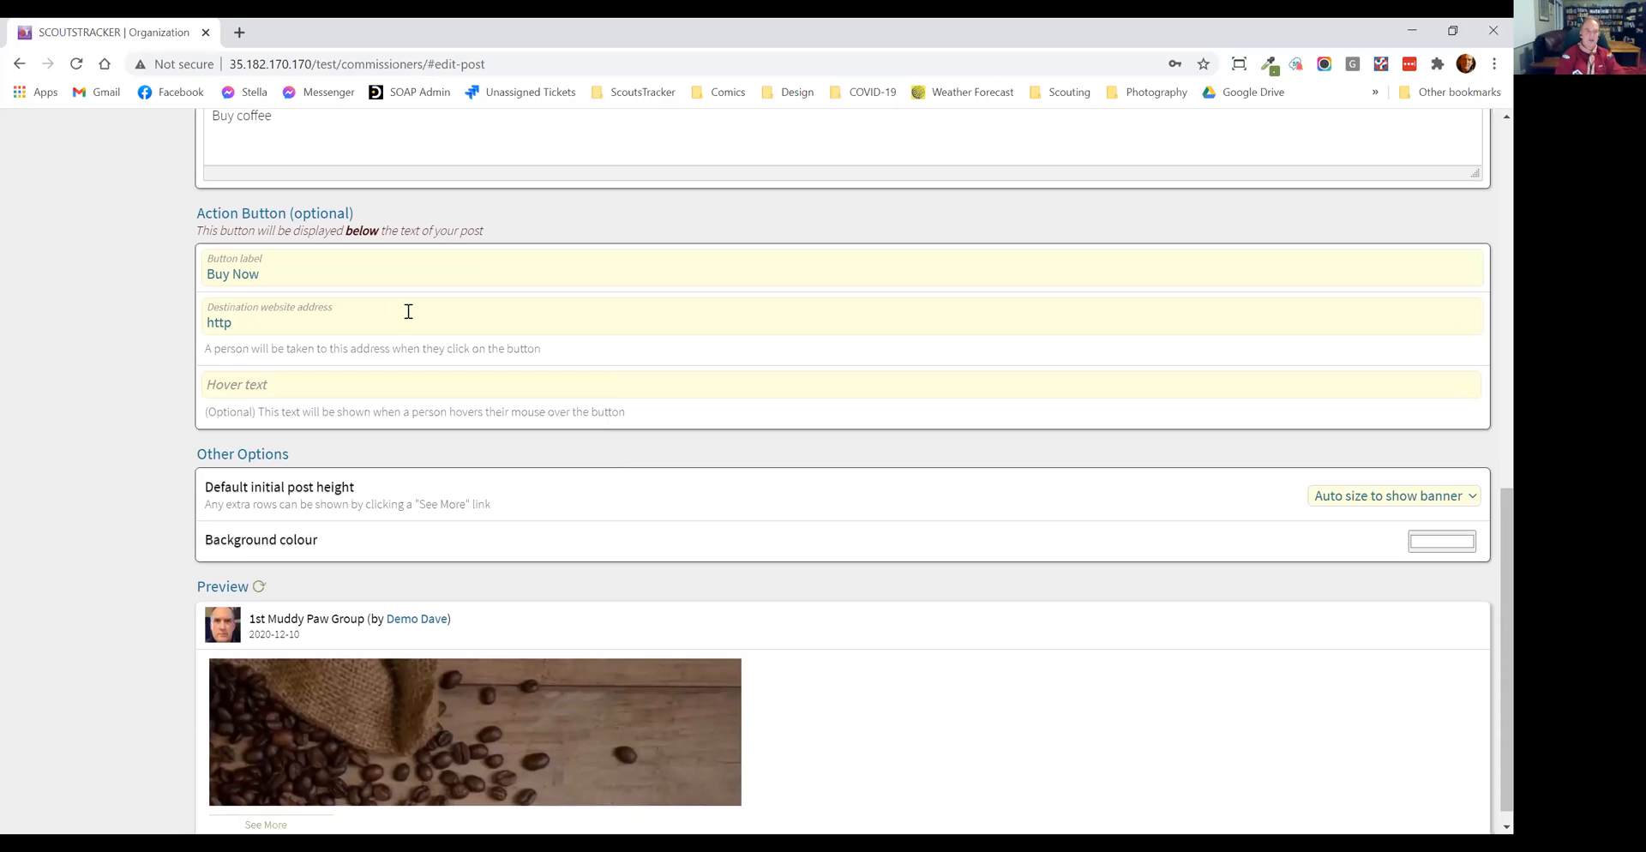
pyautogui.write('s://scoutst')
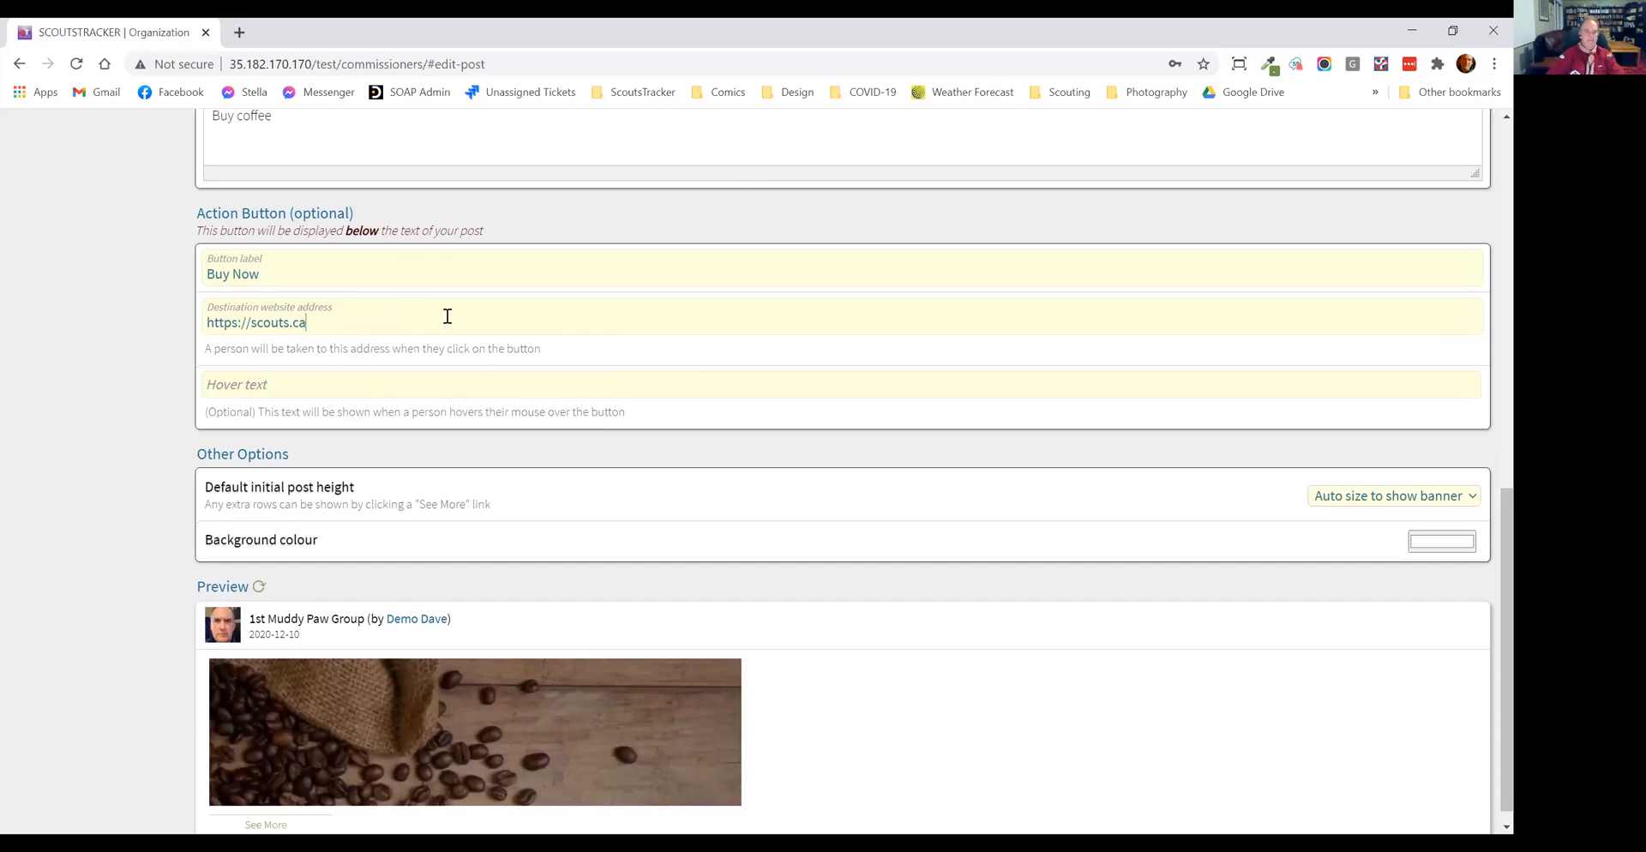
# Step: Expand the post preview to check the banner, body text and action button
pyautogui.scroll(-1, 474, 493)
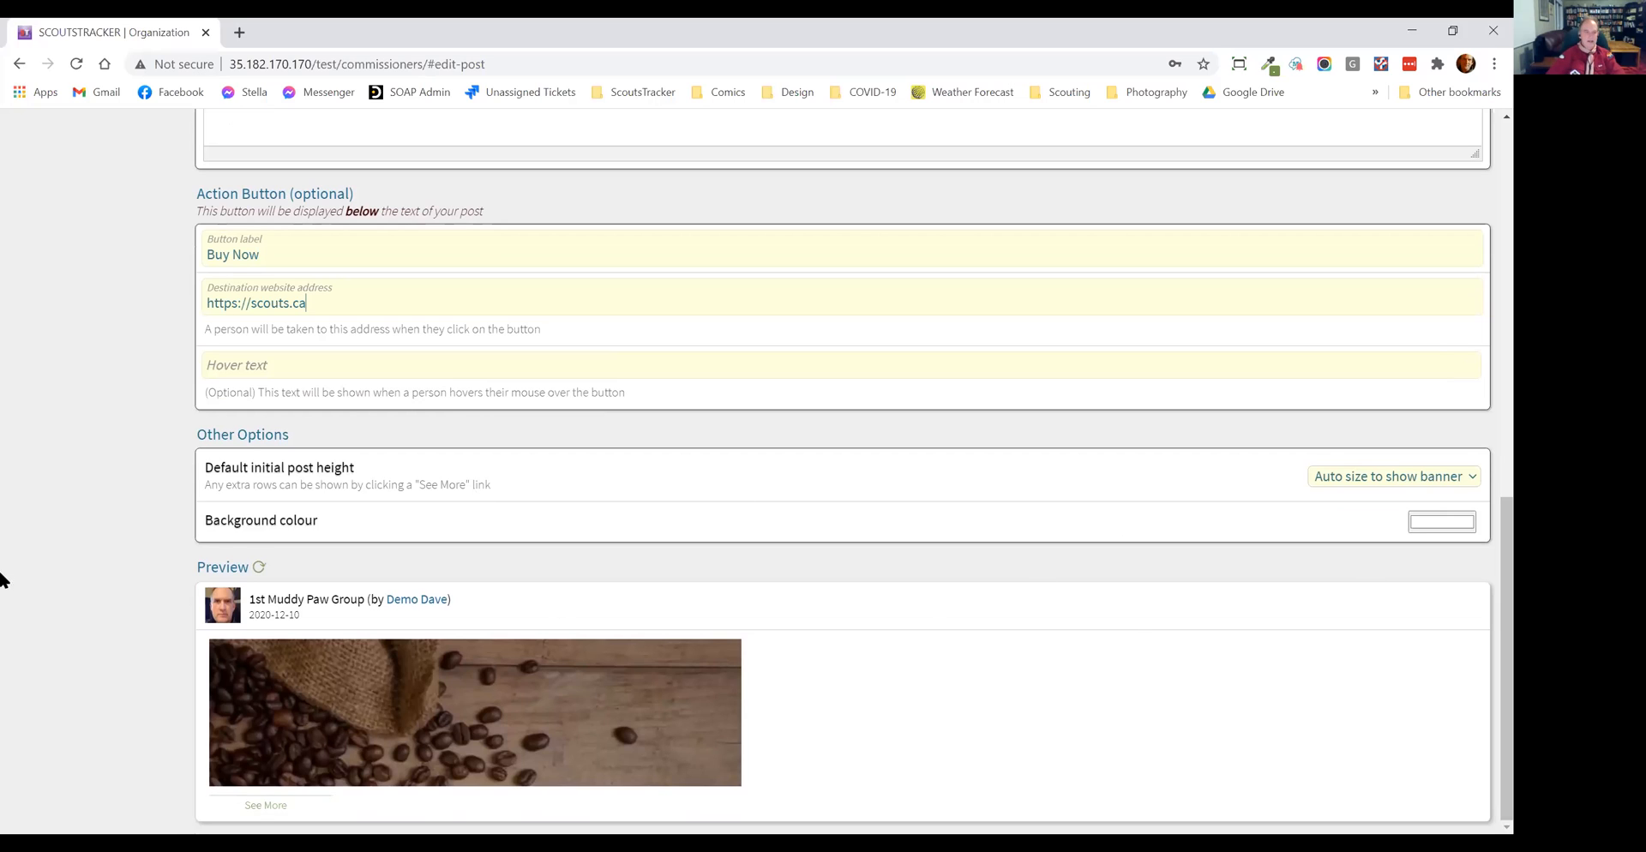
pyautogui.click(249, 803)
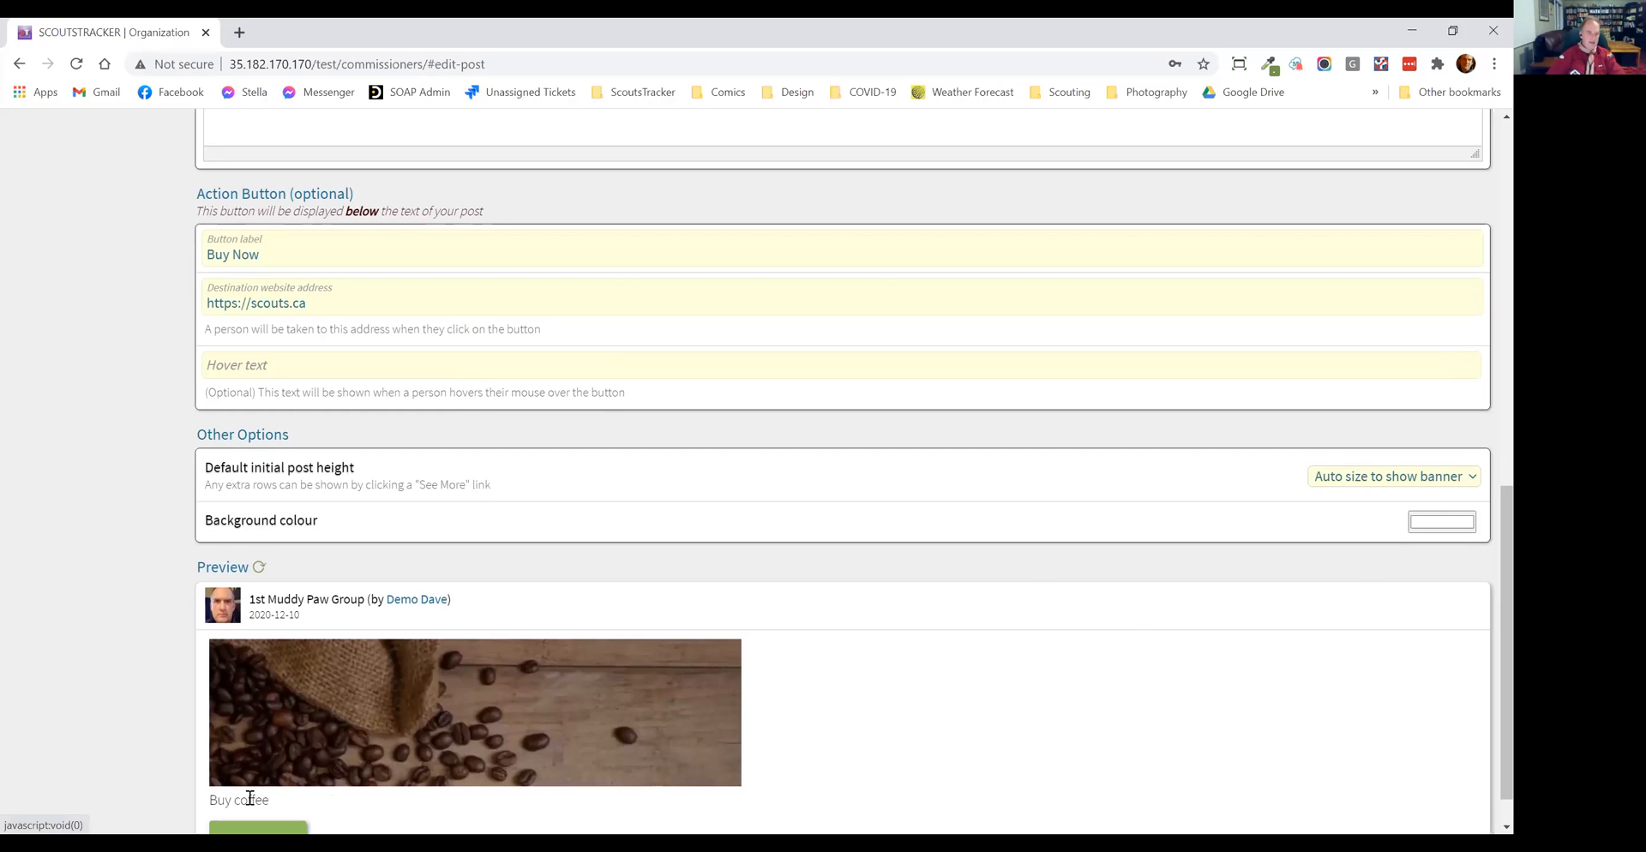
pyautogui.scroll(-1, 182, 808)
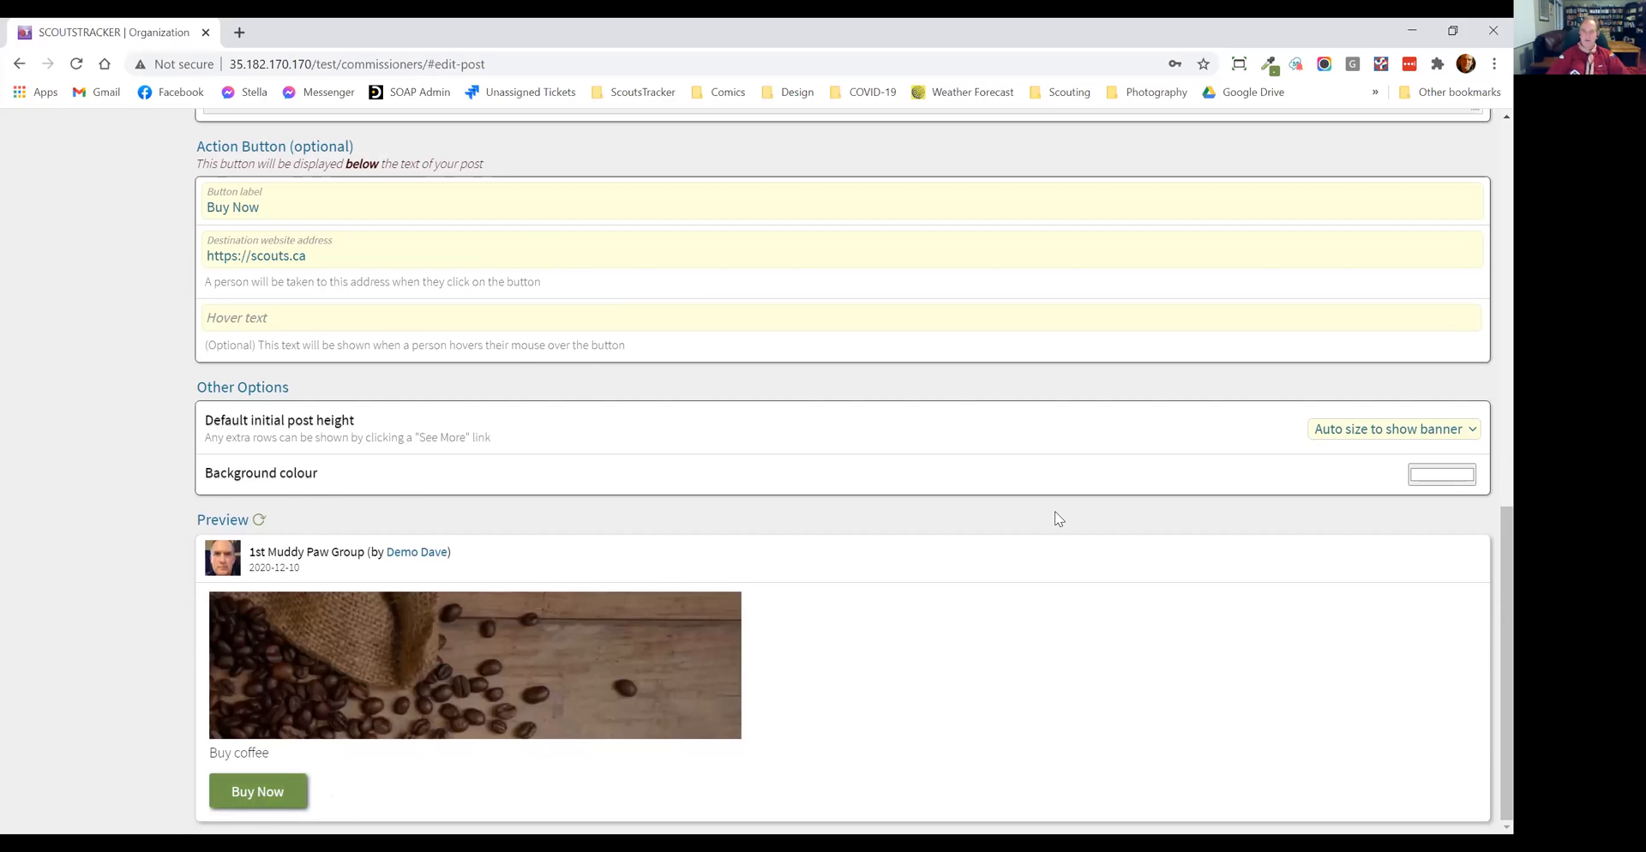
# Step: Publish the news feed post, confirming the review checklist, and open the account page
pyautogui.scroll(10, 1055, 518)
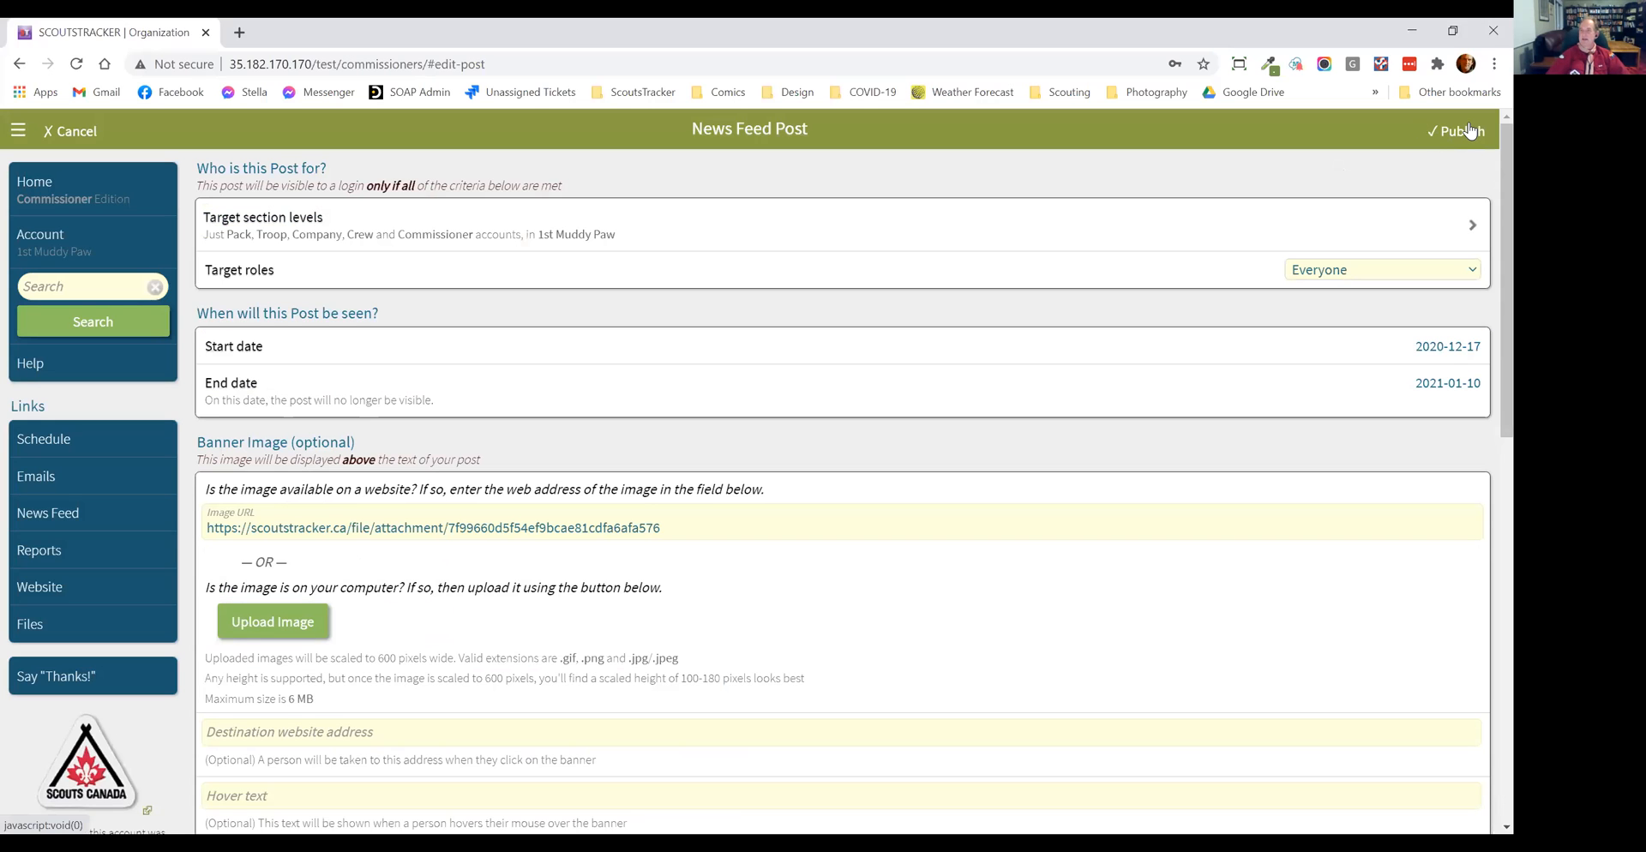
pyautogui.click(1469, 131)
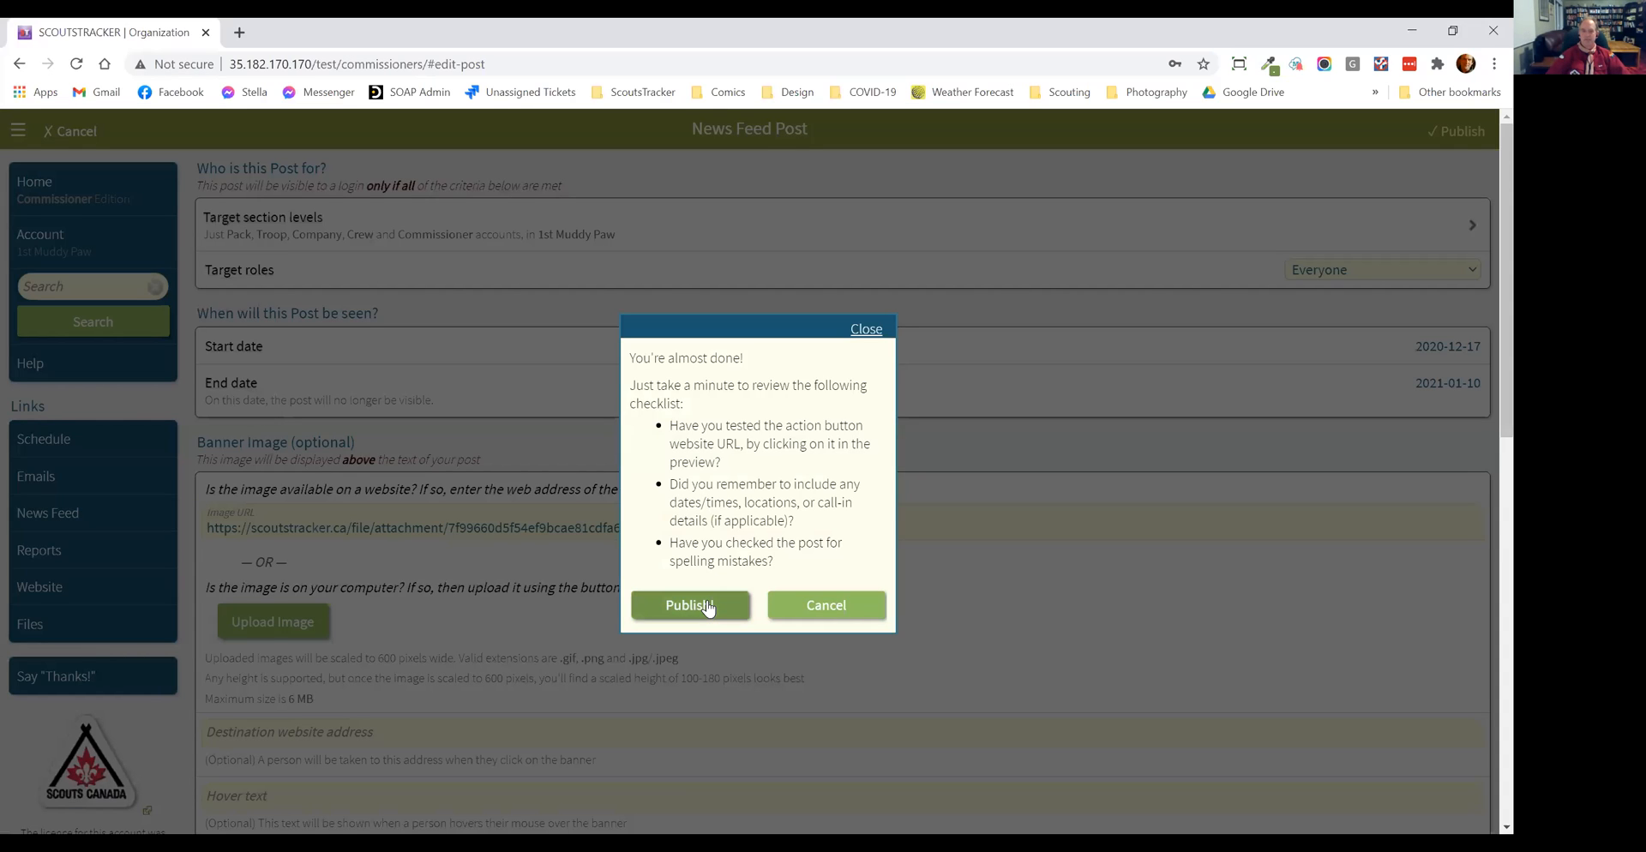
pyautogui.click(707, 605)
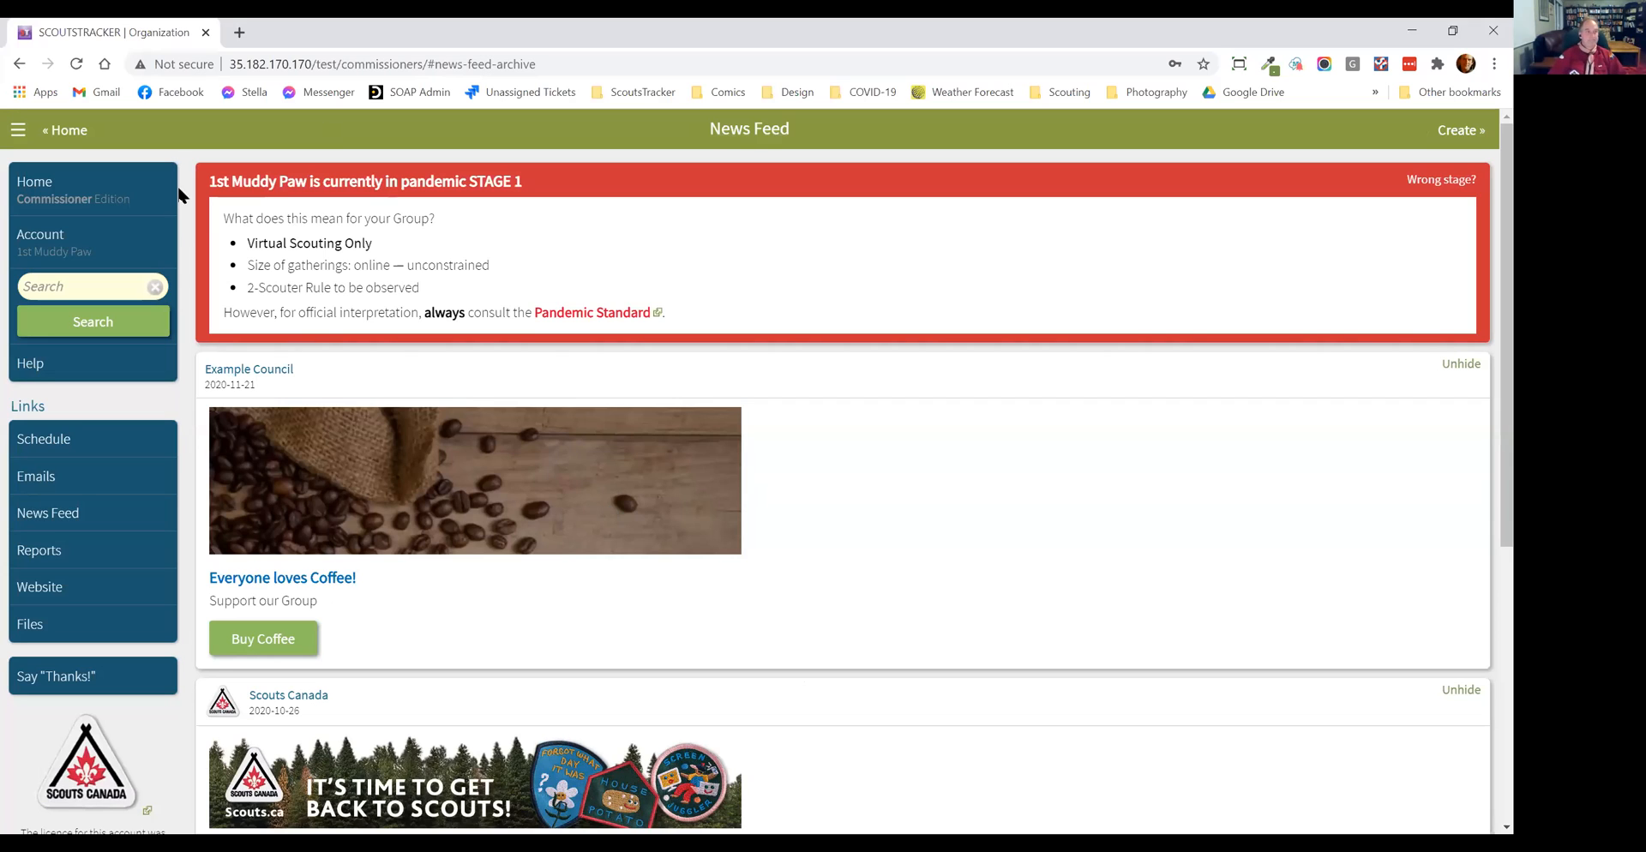
pyautogui.click(99, 234)
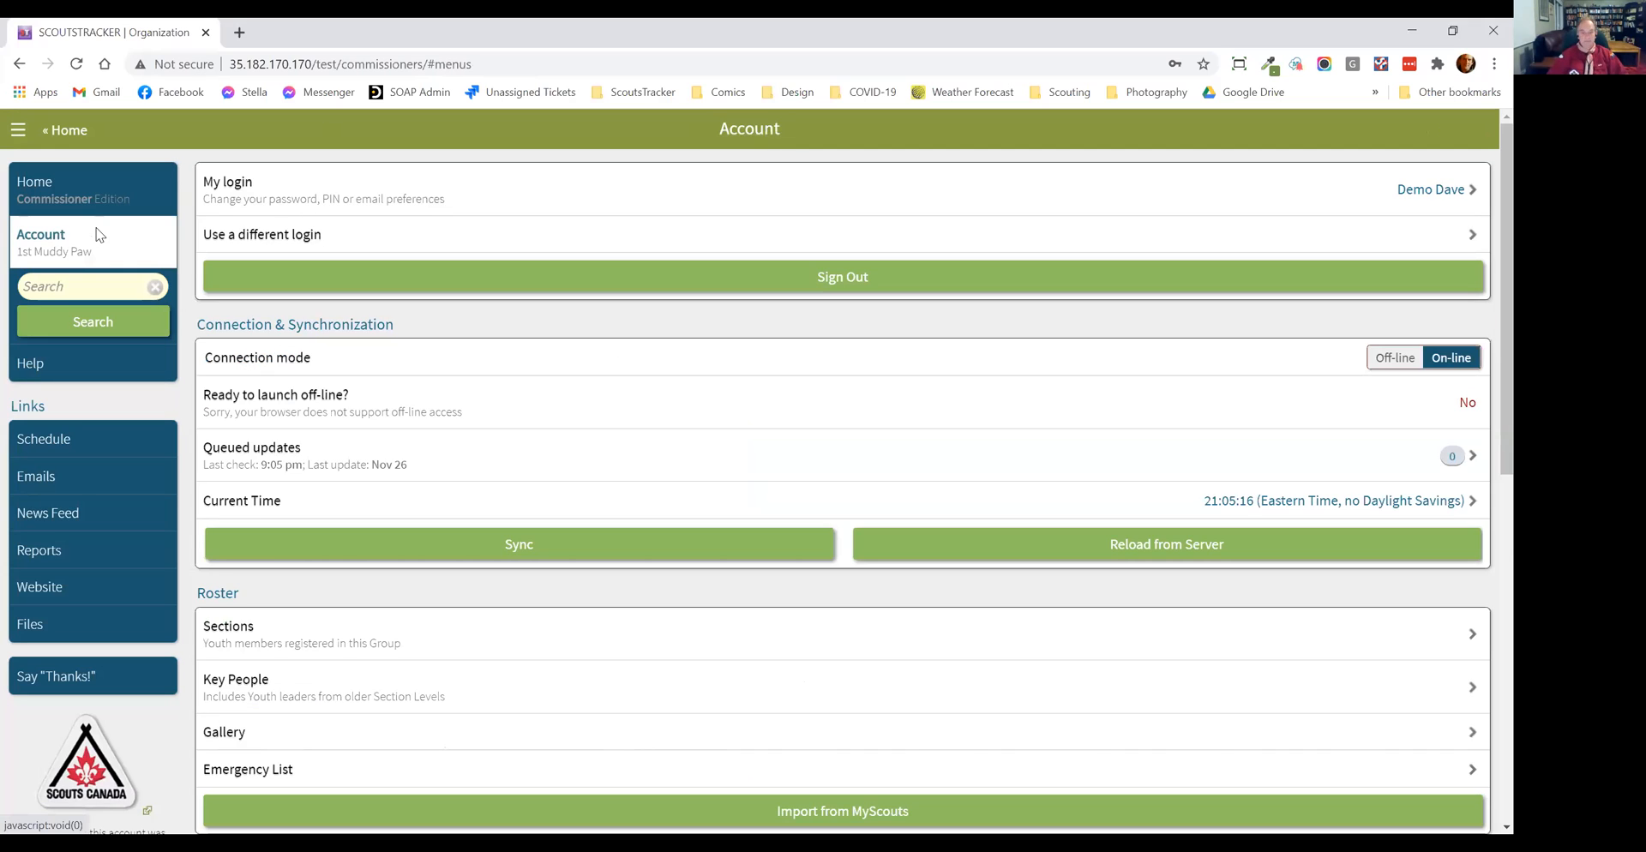
# Step: Start composing a new email and add all Scouters from all Sections as Bcc recipients
pyautogui.click(84, 485)
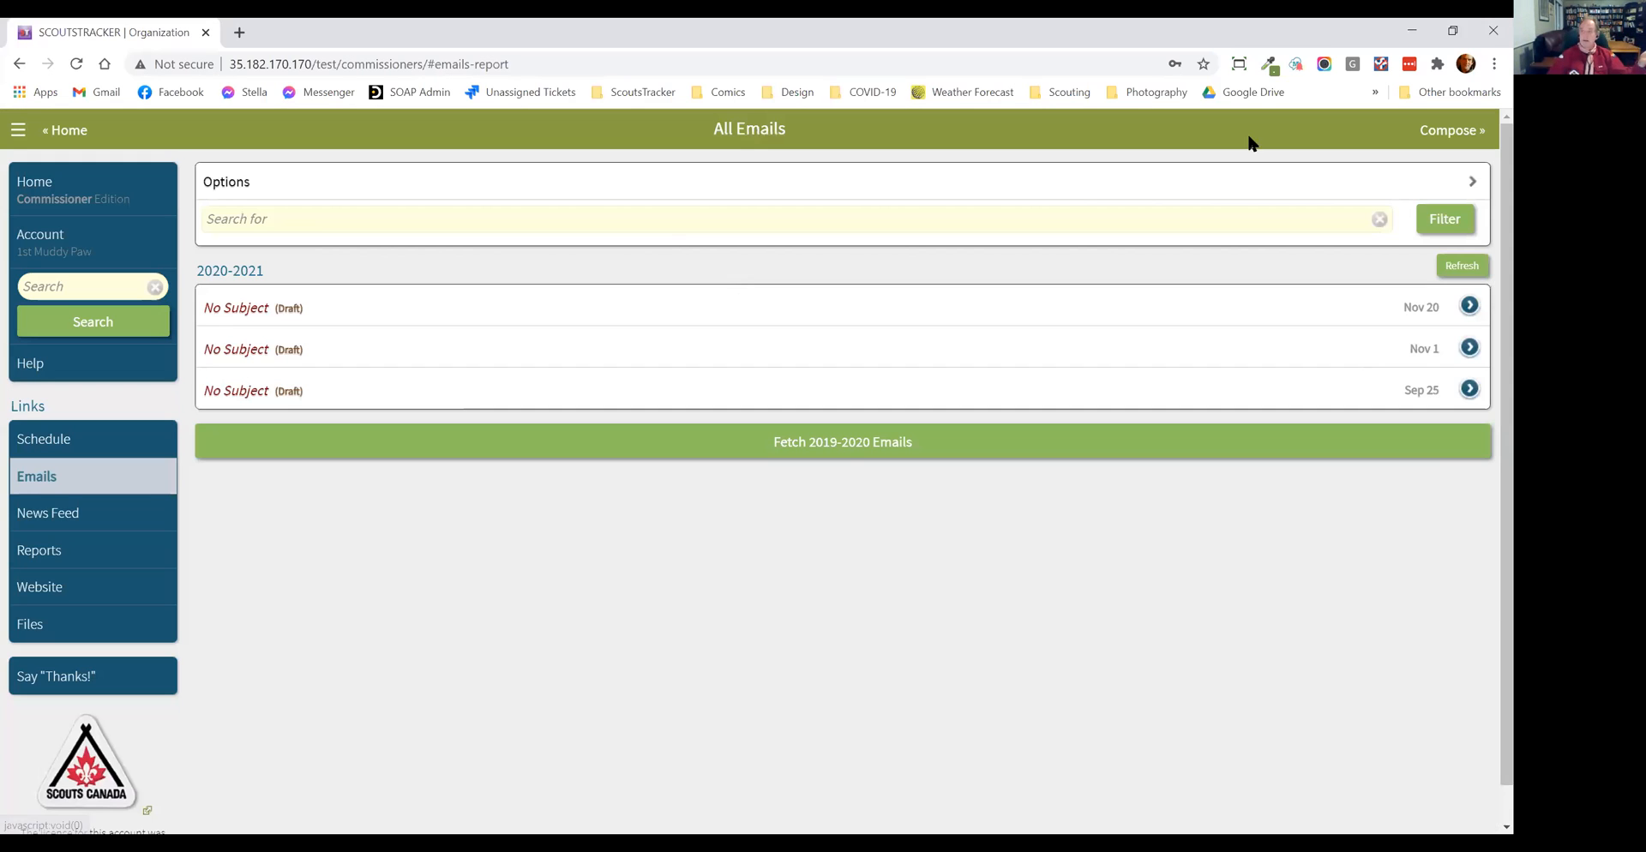
pyautogui.click(1452, 132)
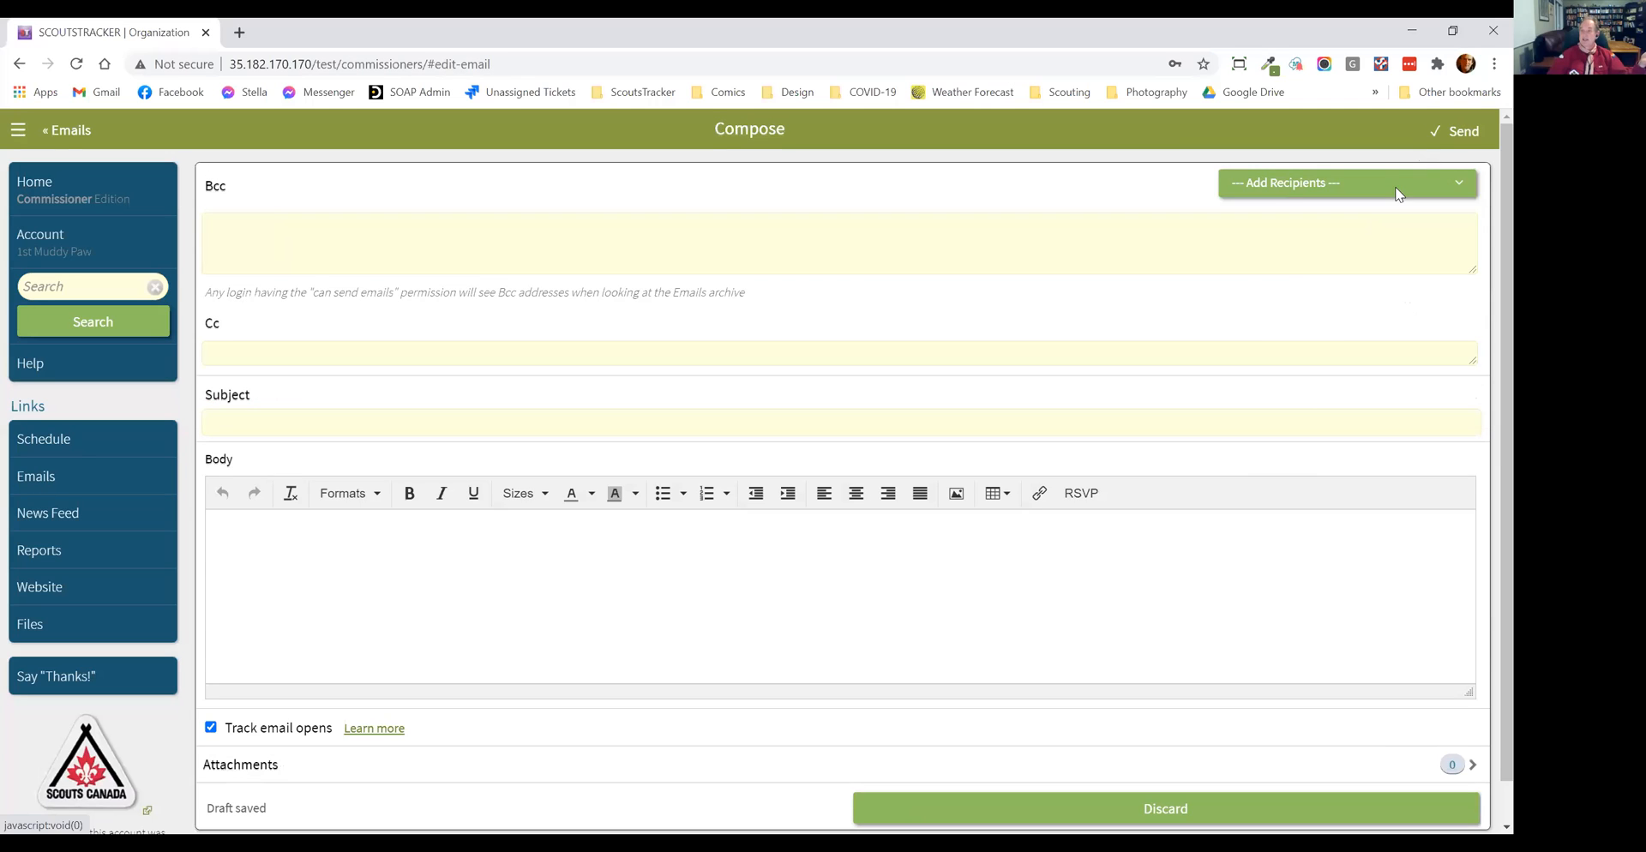
pyautogui.click(1395, 187)
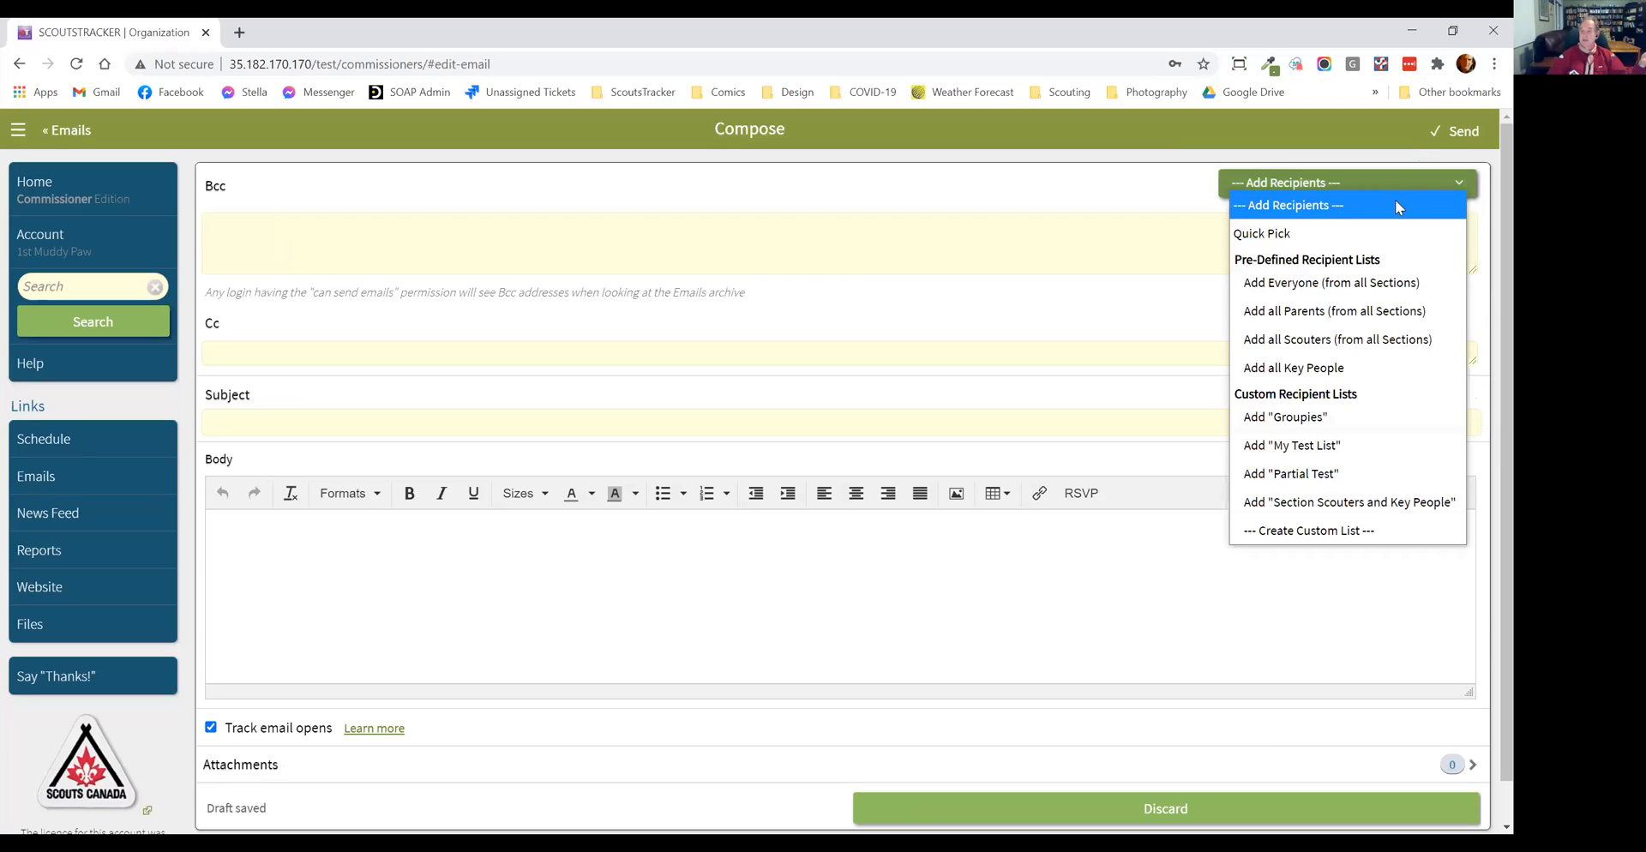
pyautogui.click(1400, 341)
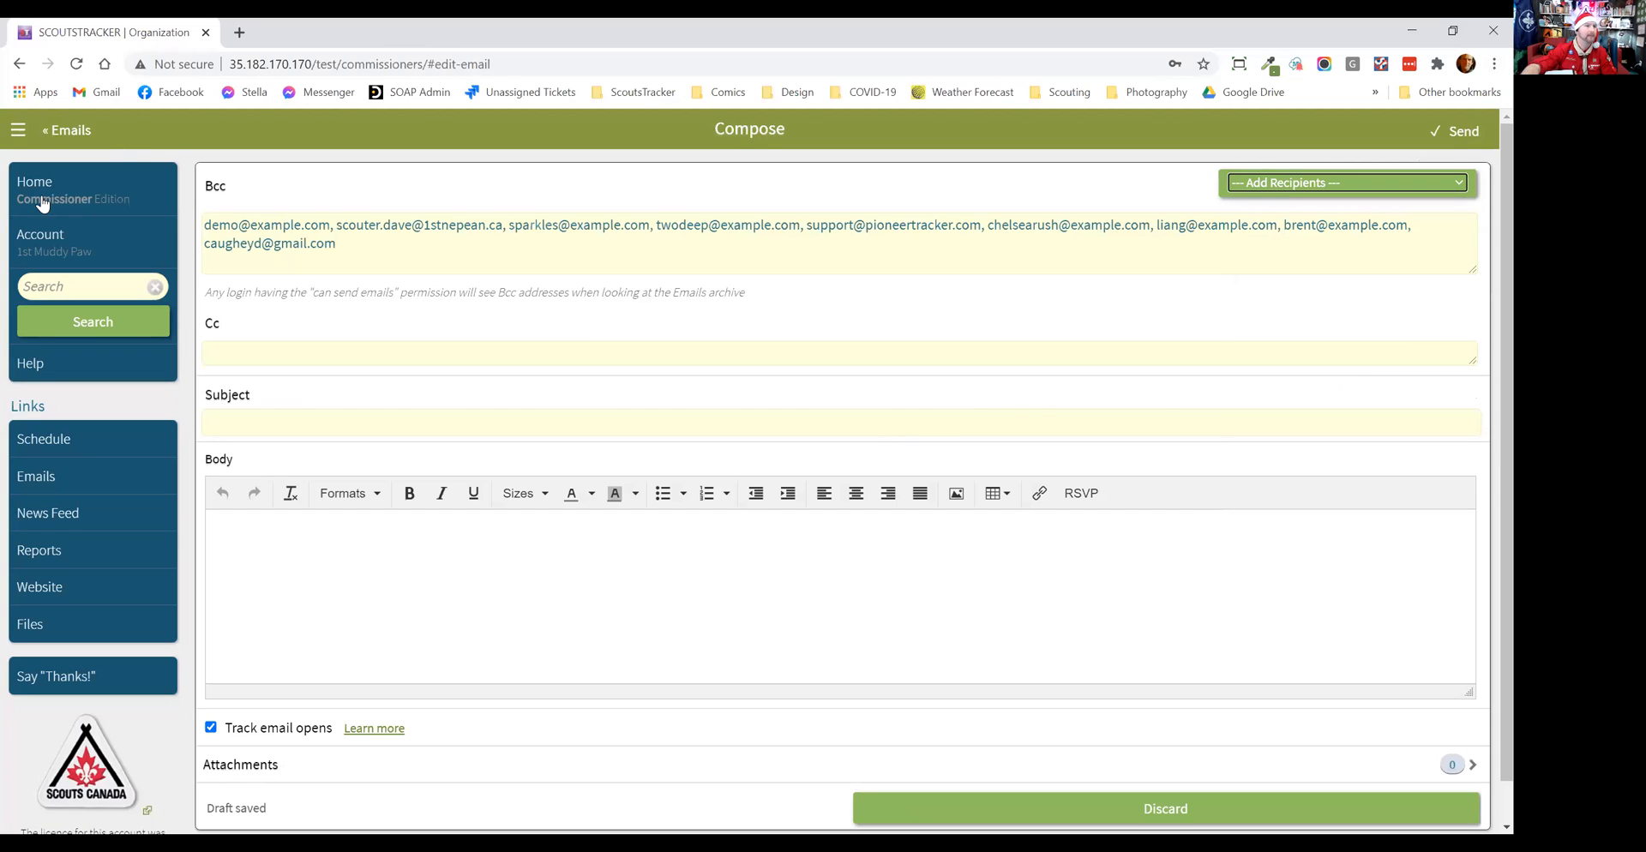
# Step: Start a new event on December 24, 2020 in the schedule, declining the automatic meeting name and location
pyautogui.click(74, 452)
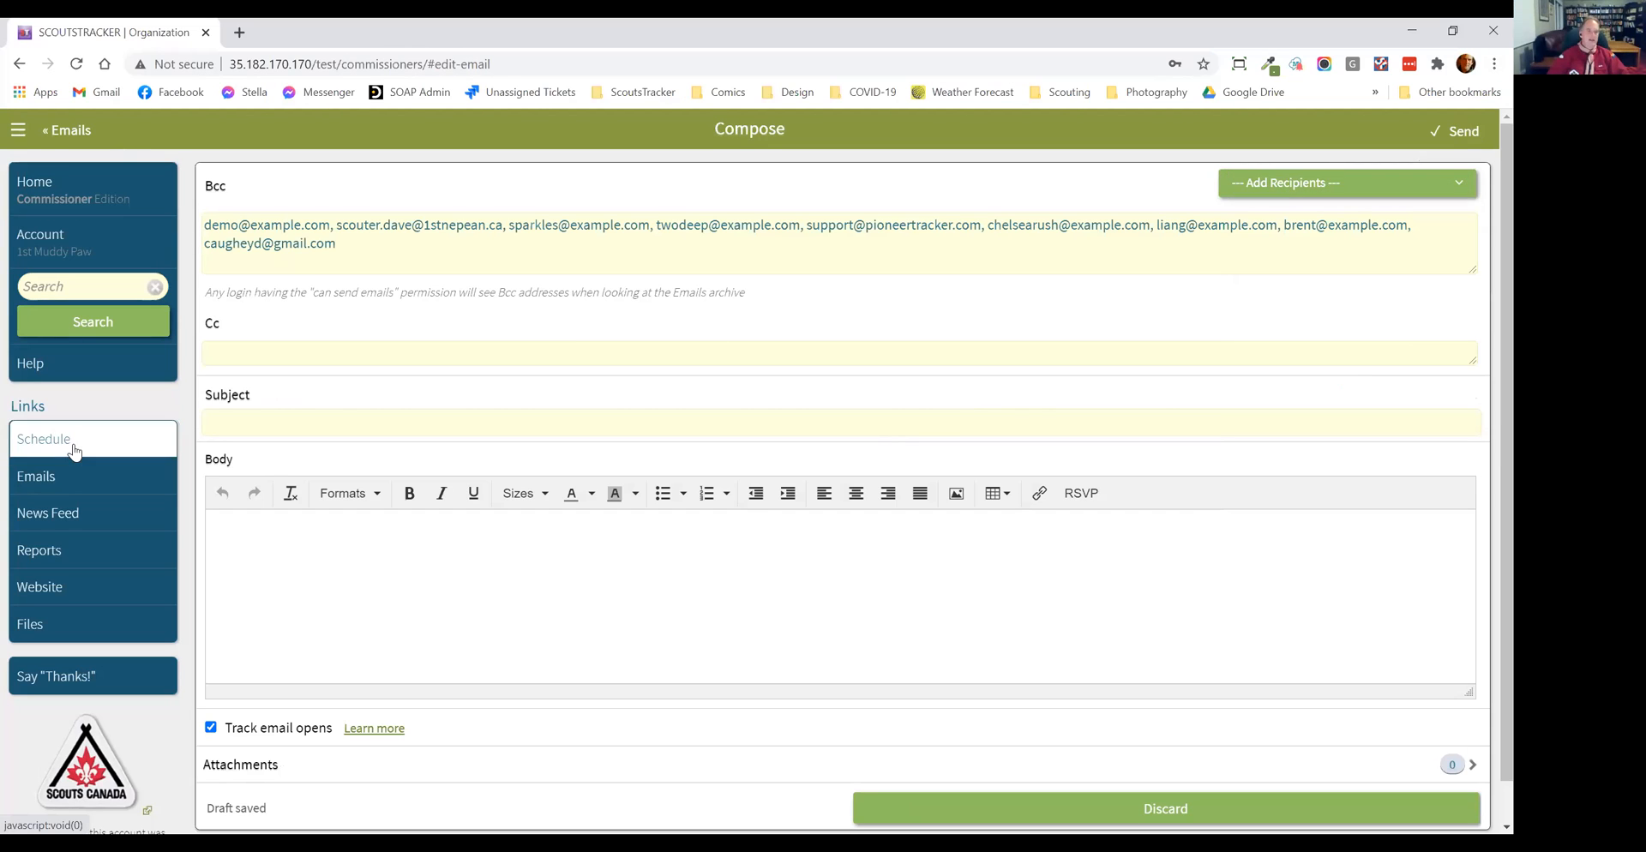
pyautogui.scroll(-1, 1059, 408)
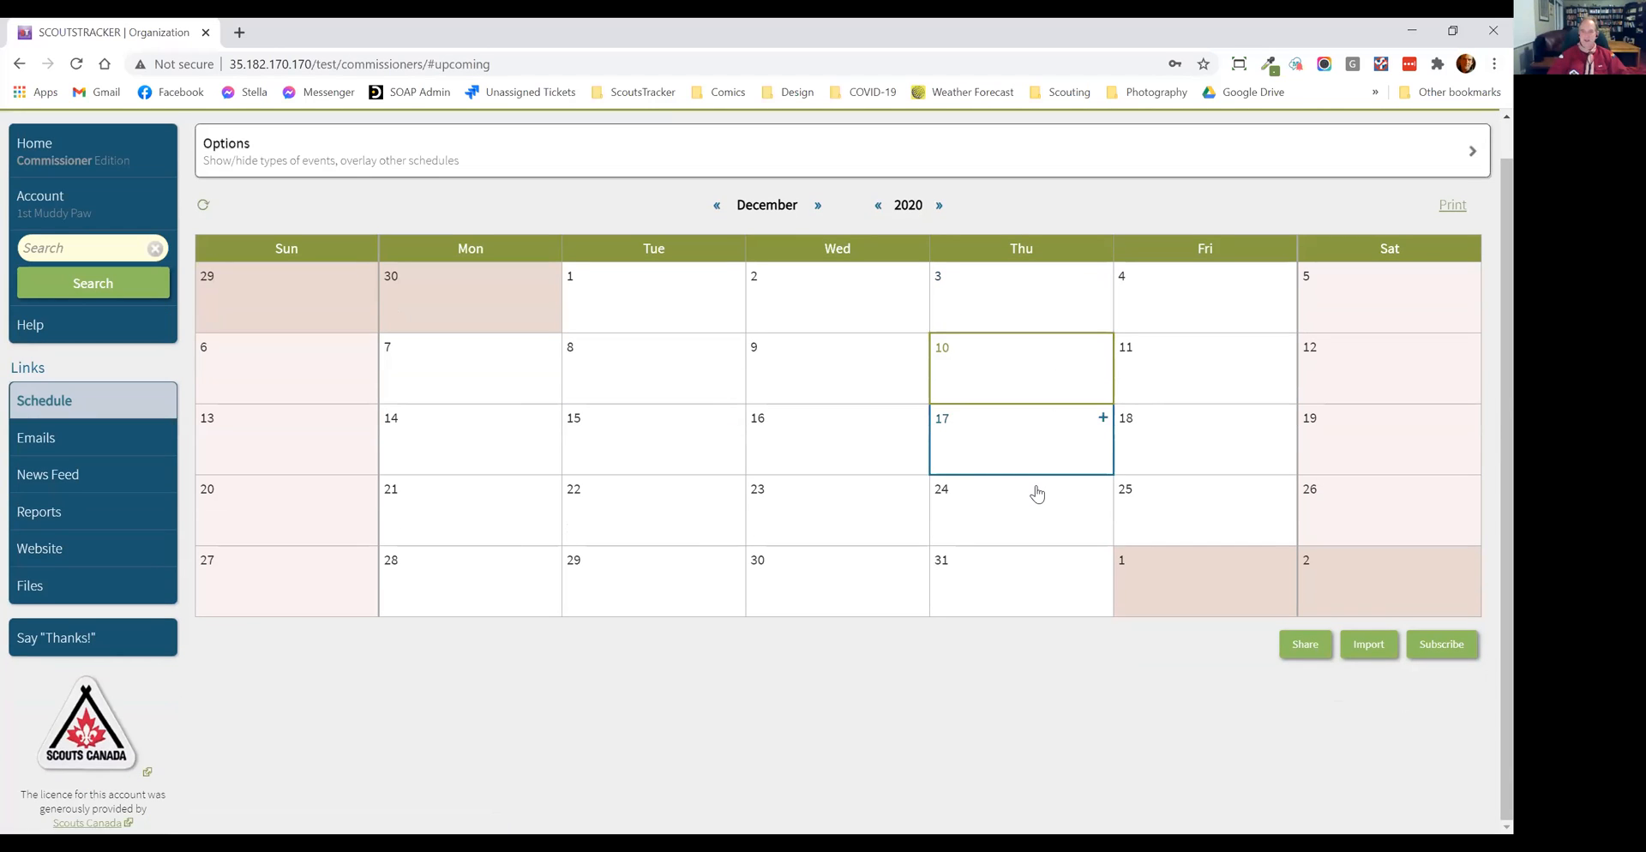
pyautogui.click(1038, 497)
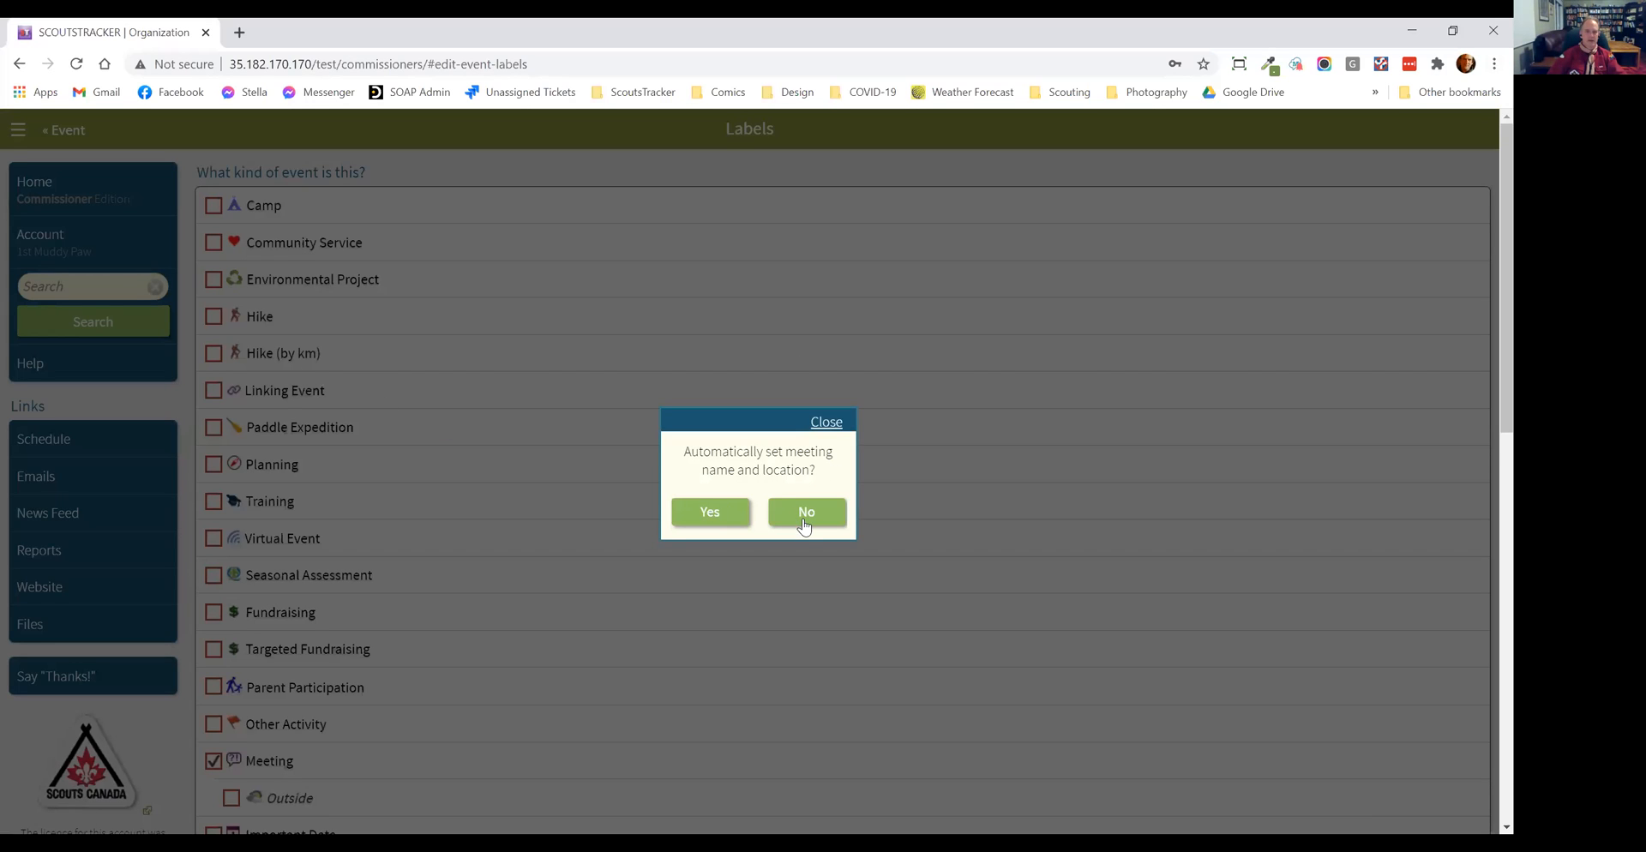
pyautogui.click(804, 525)
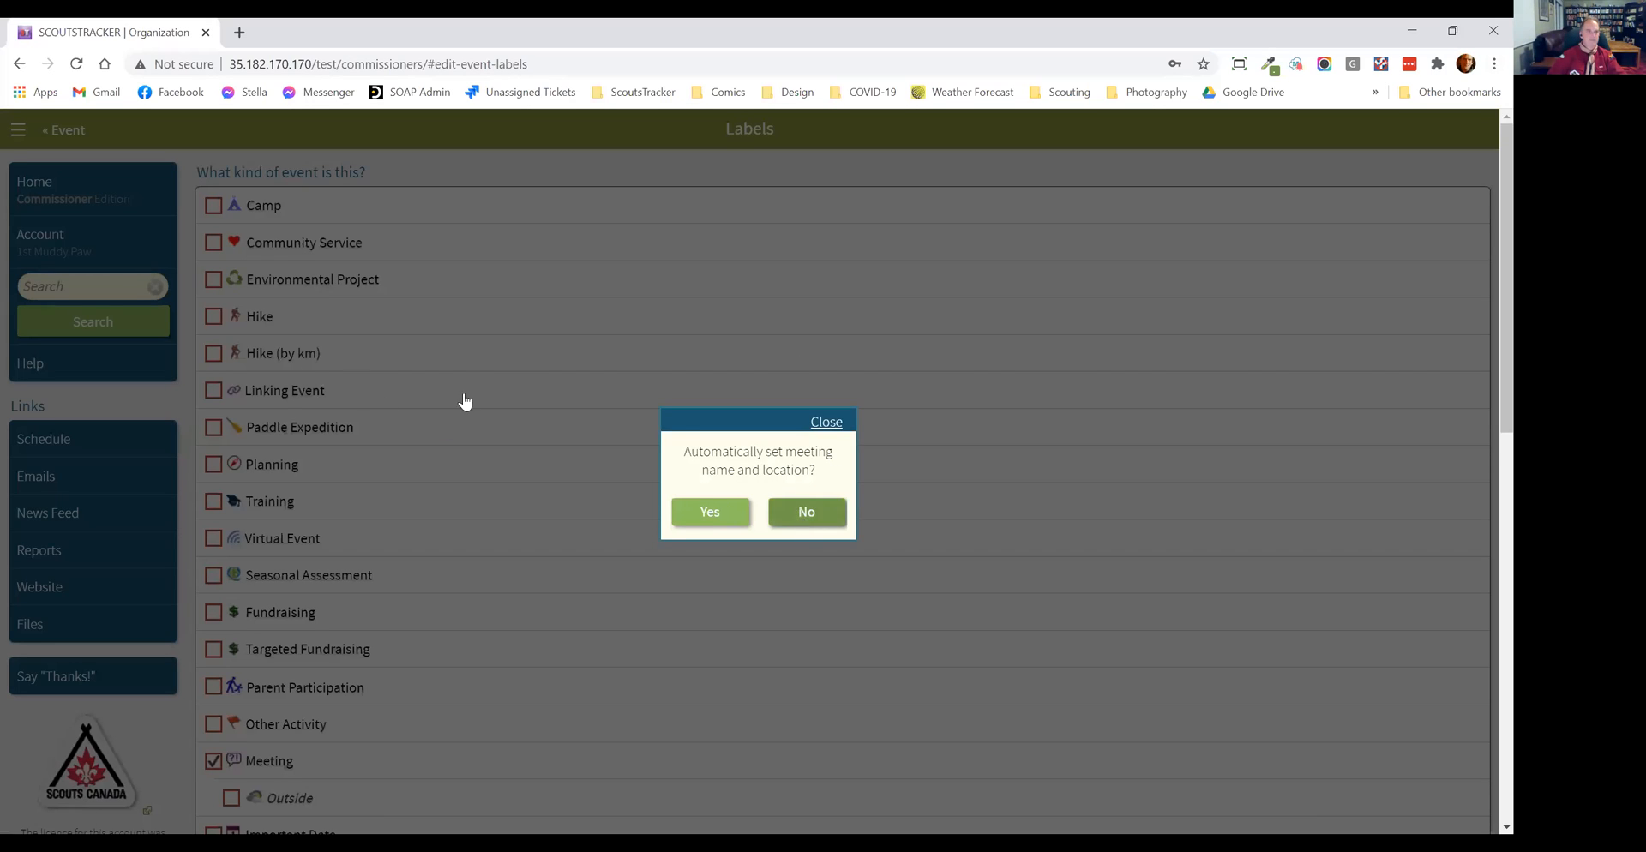
# Step: Add the Camp label with 2 nights to the event and dismiss the notice about its safety settings
pyautogui.click(214, 207)
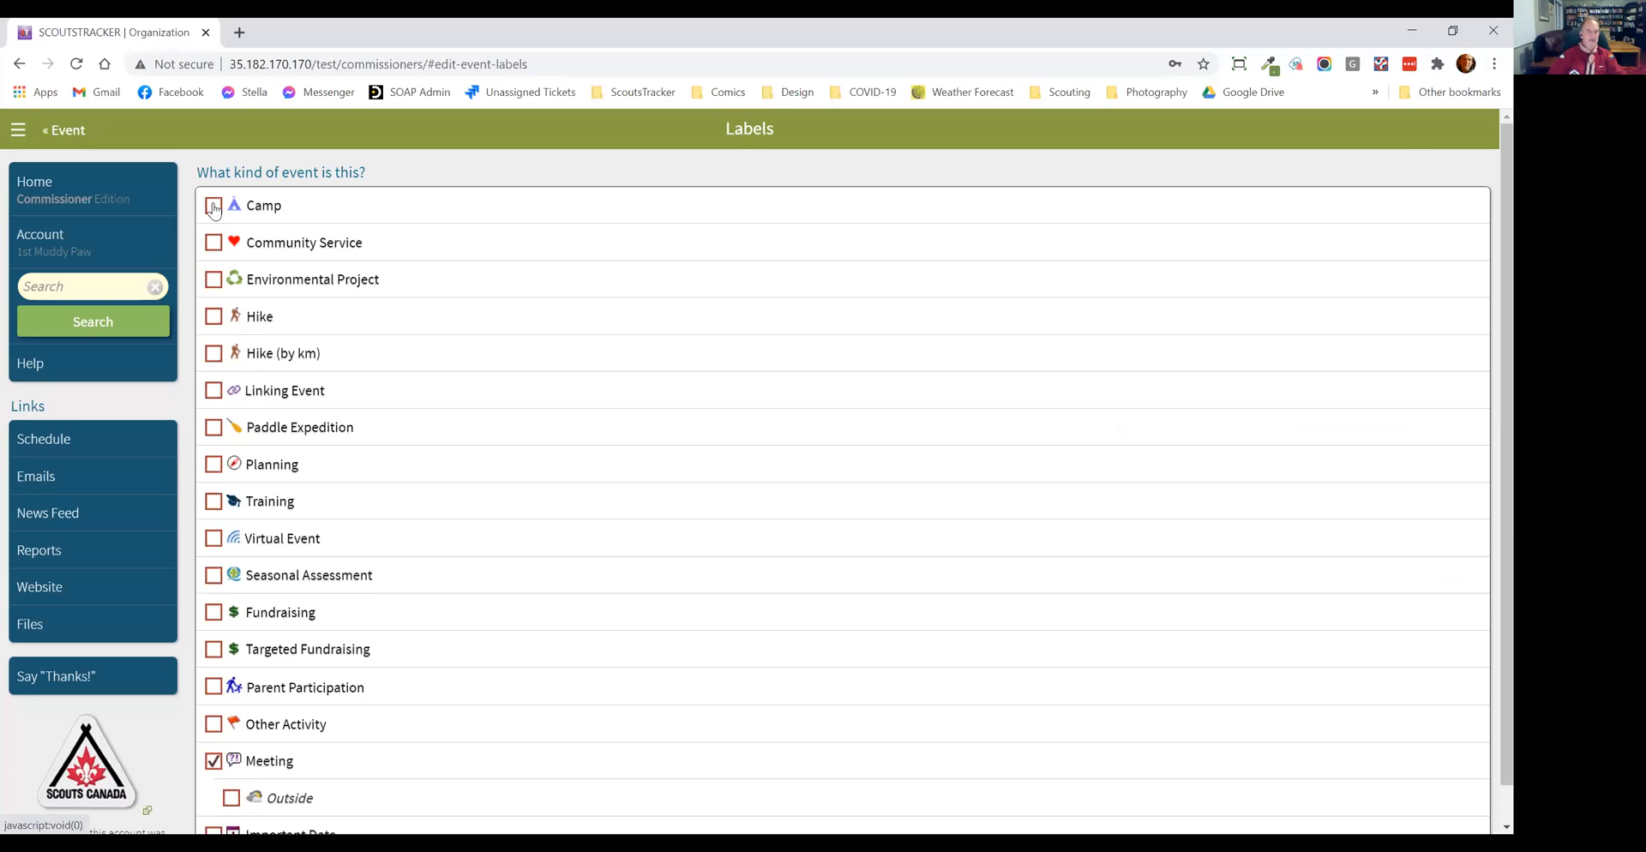
pyautogui.click(1404, 204)
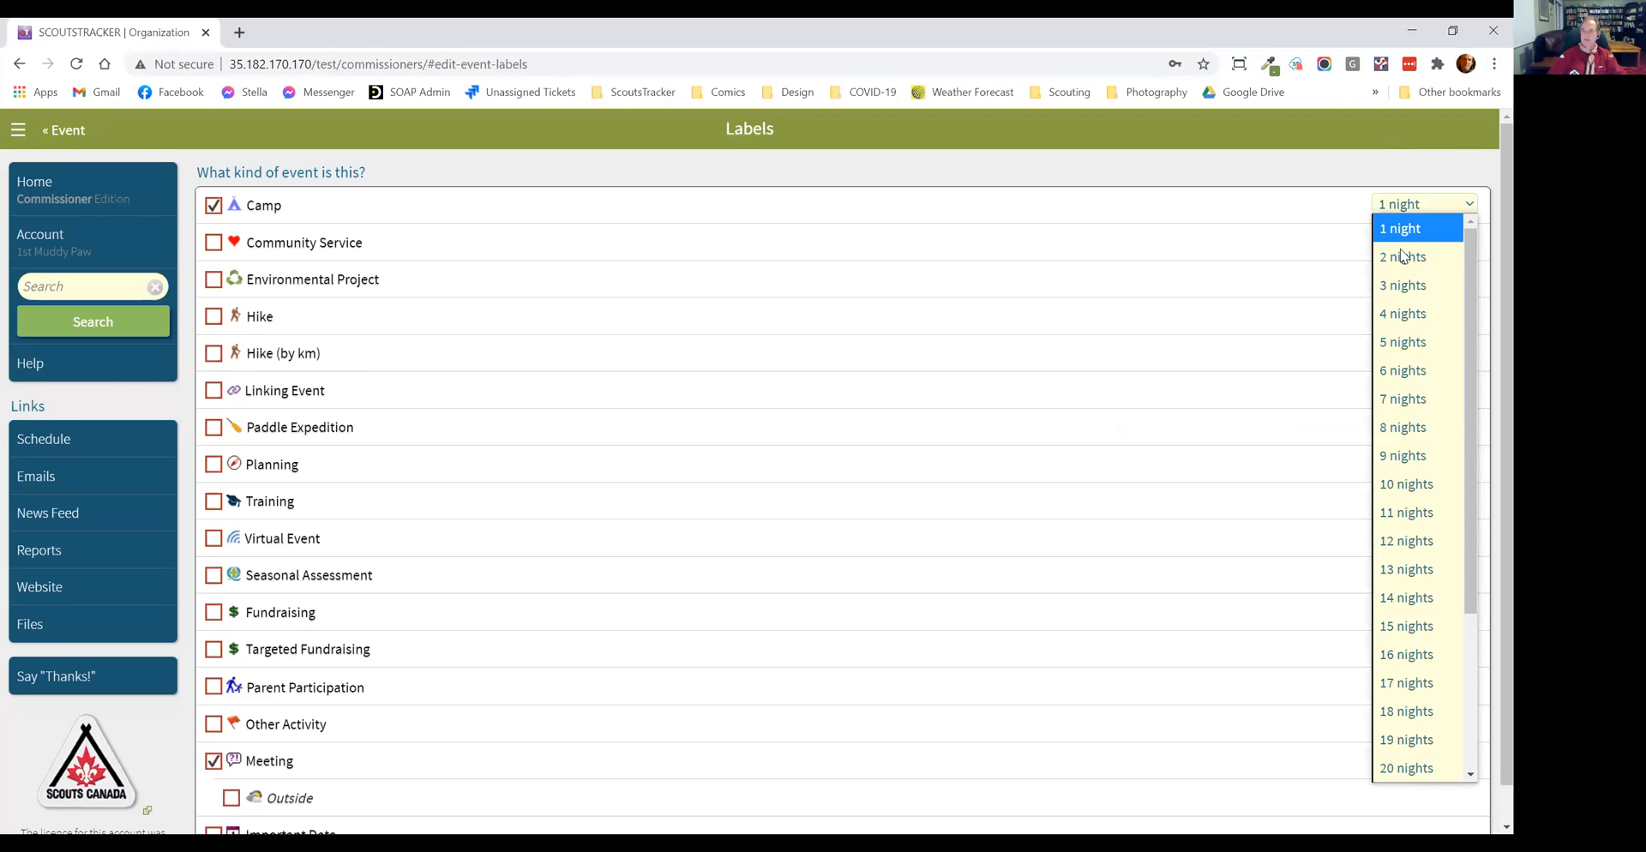
pyautogui.click(1402, 257)
pyautogui.click(64, 130)
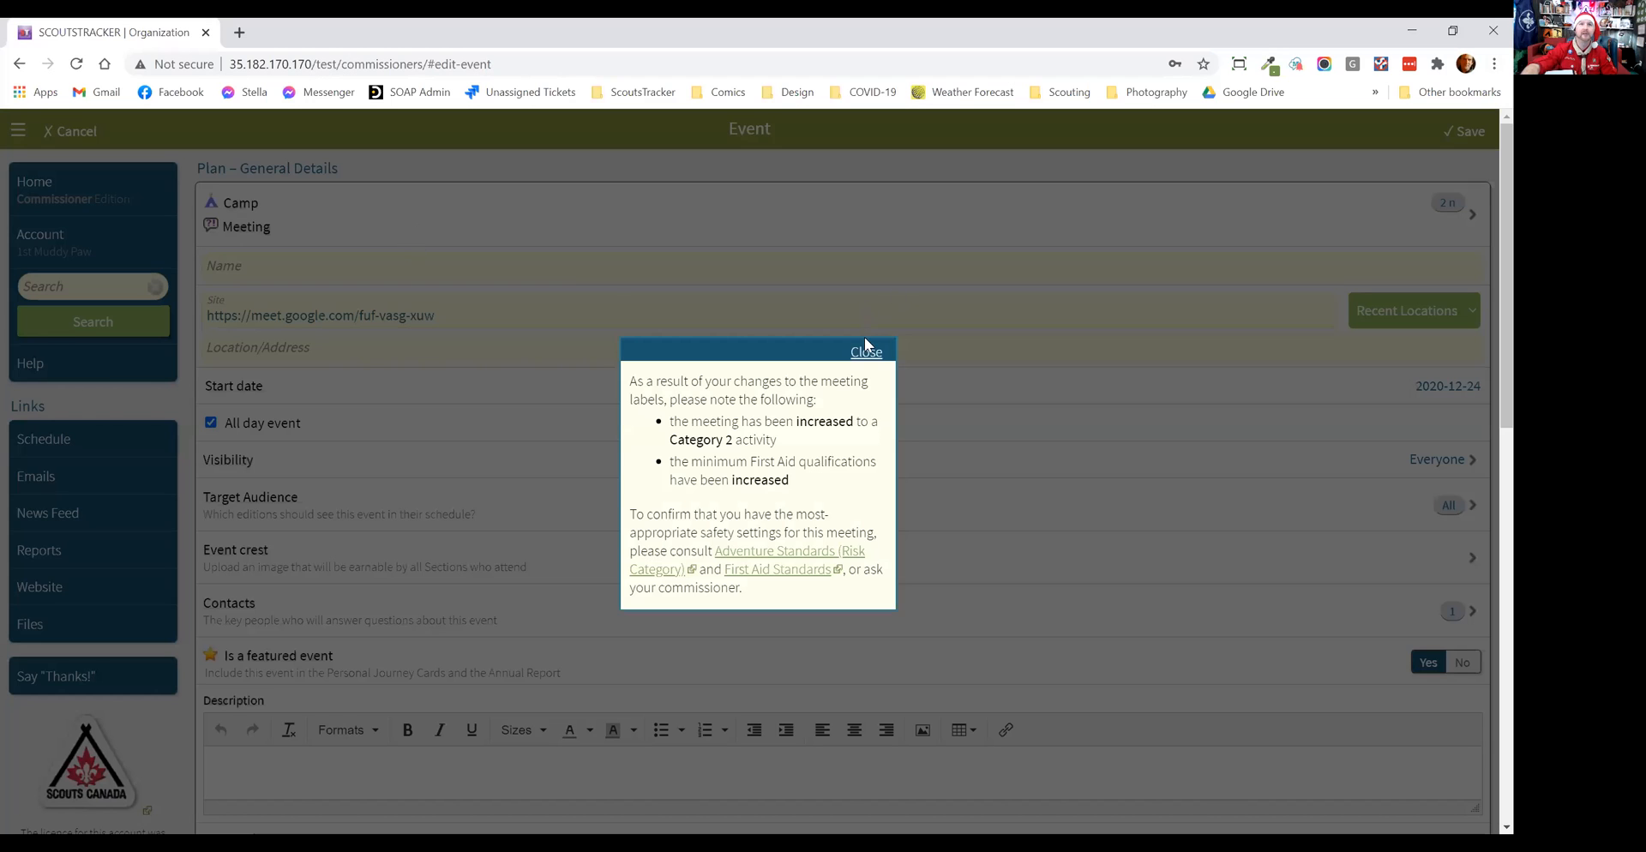
pyautogui.click(866, 351)
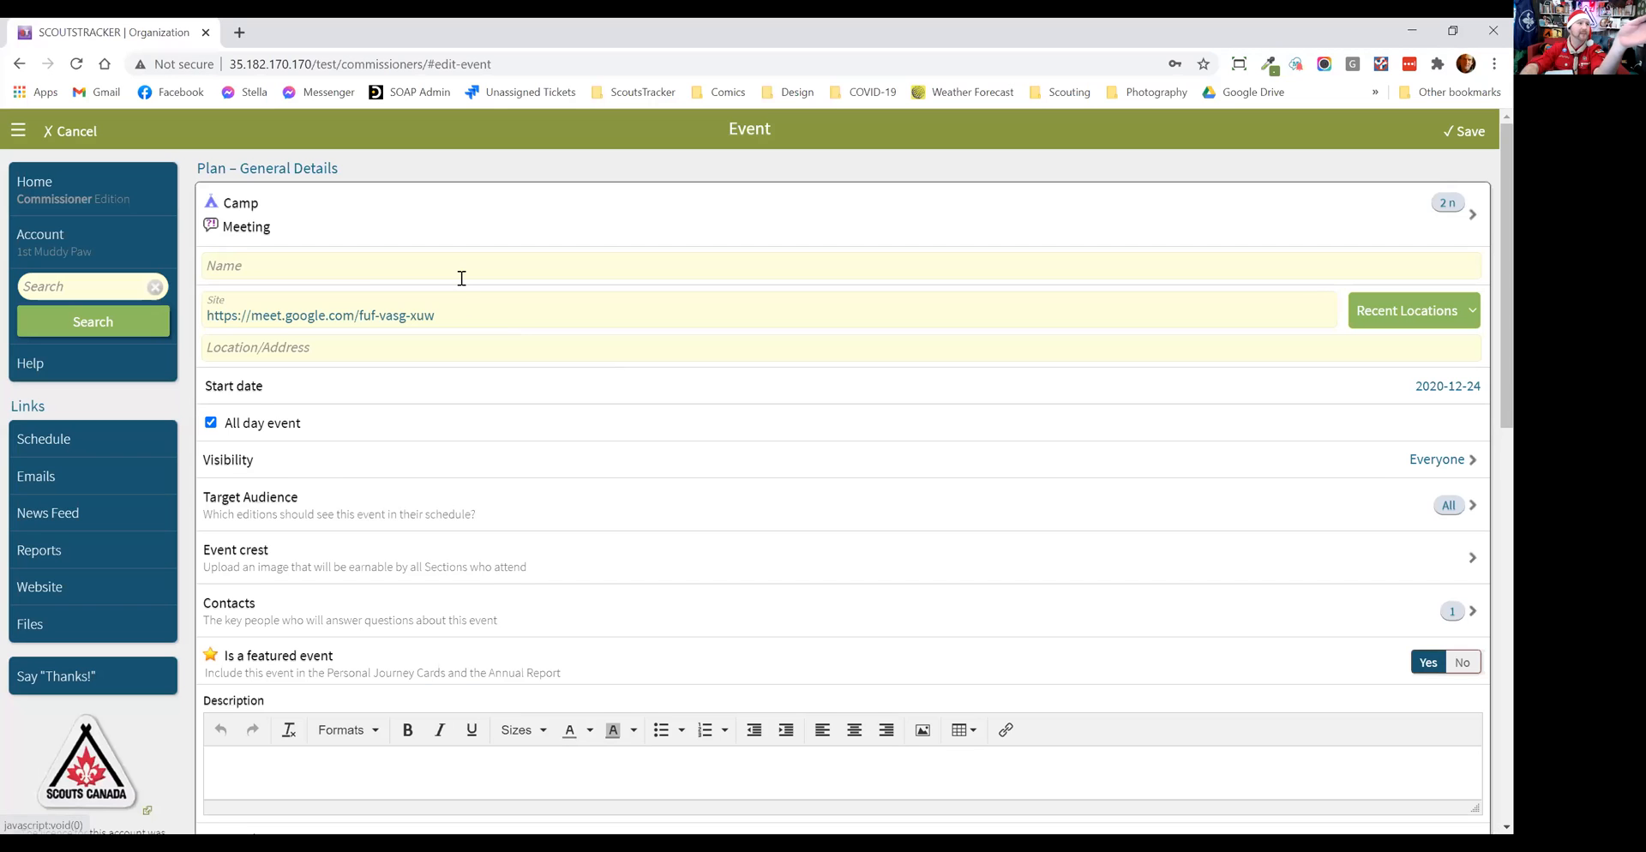
# Step: Name the event "Group Camp"
pyautogui.click(460, 270)
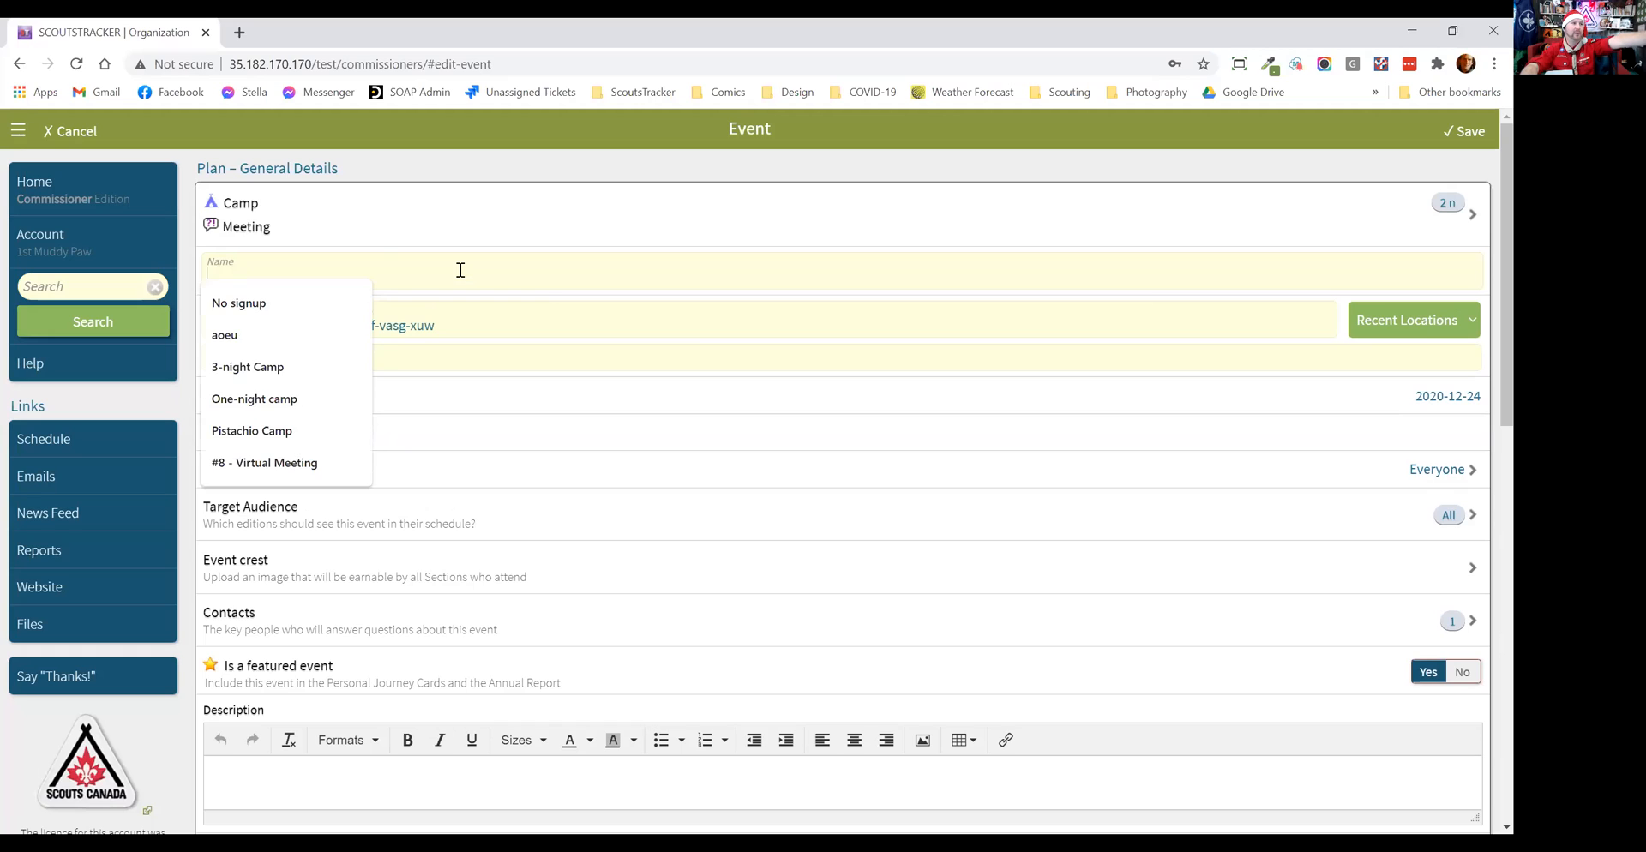
pyautogui.write('Icons')
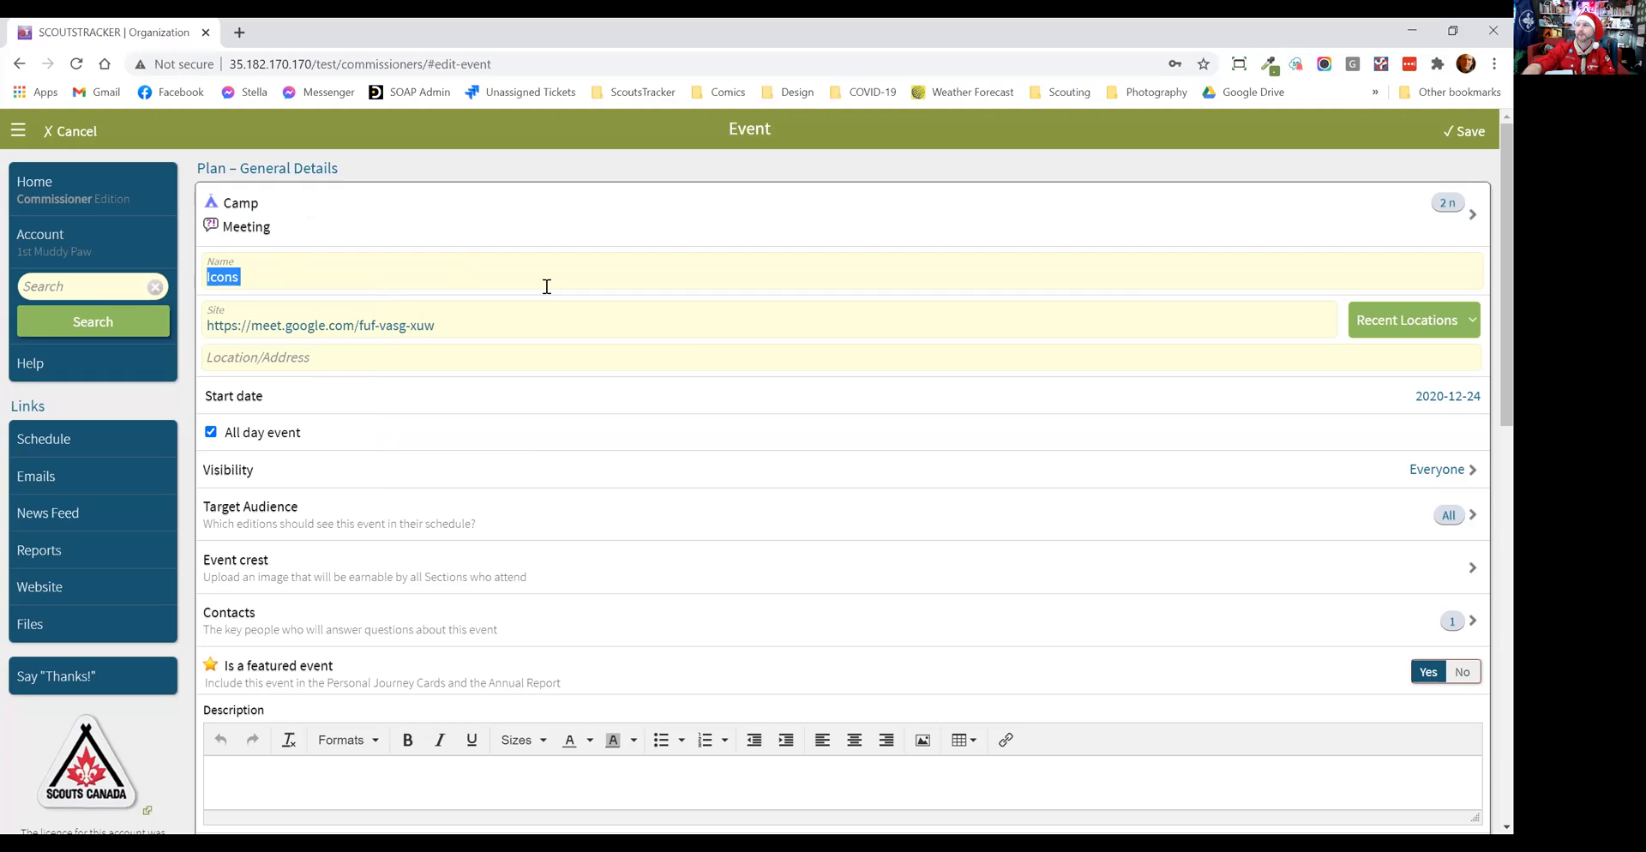
pyautogui.write('Group')
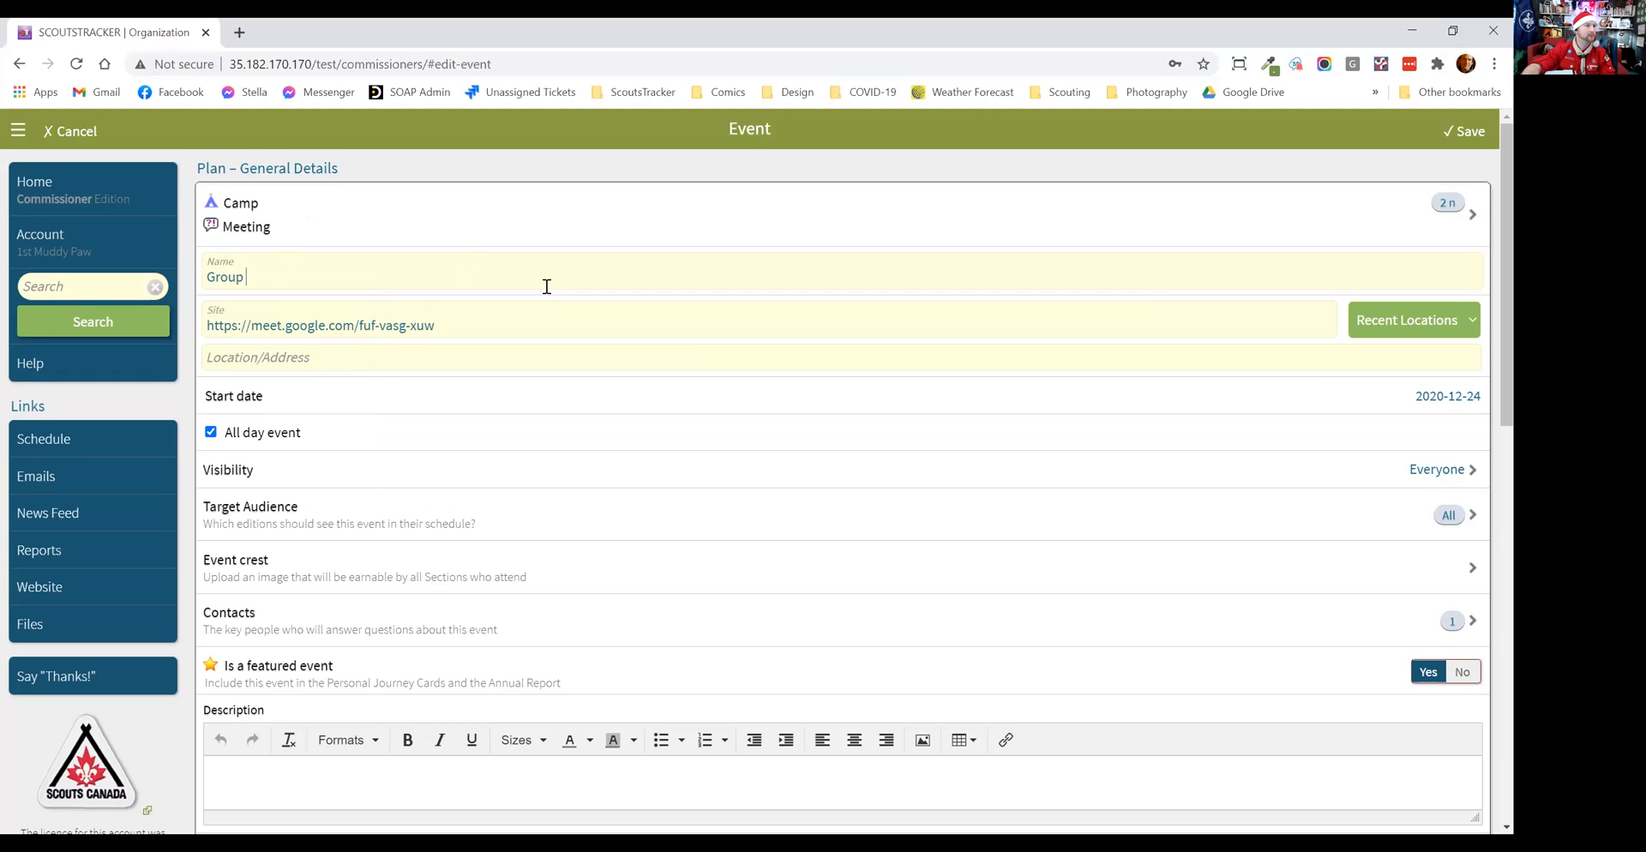
pyautogui.write(' Camp')
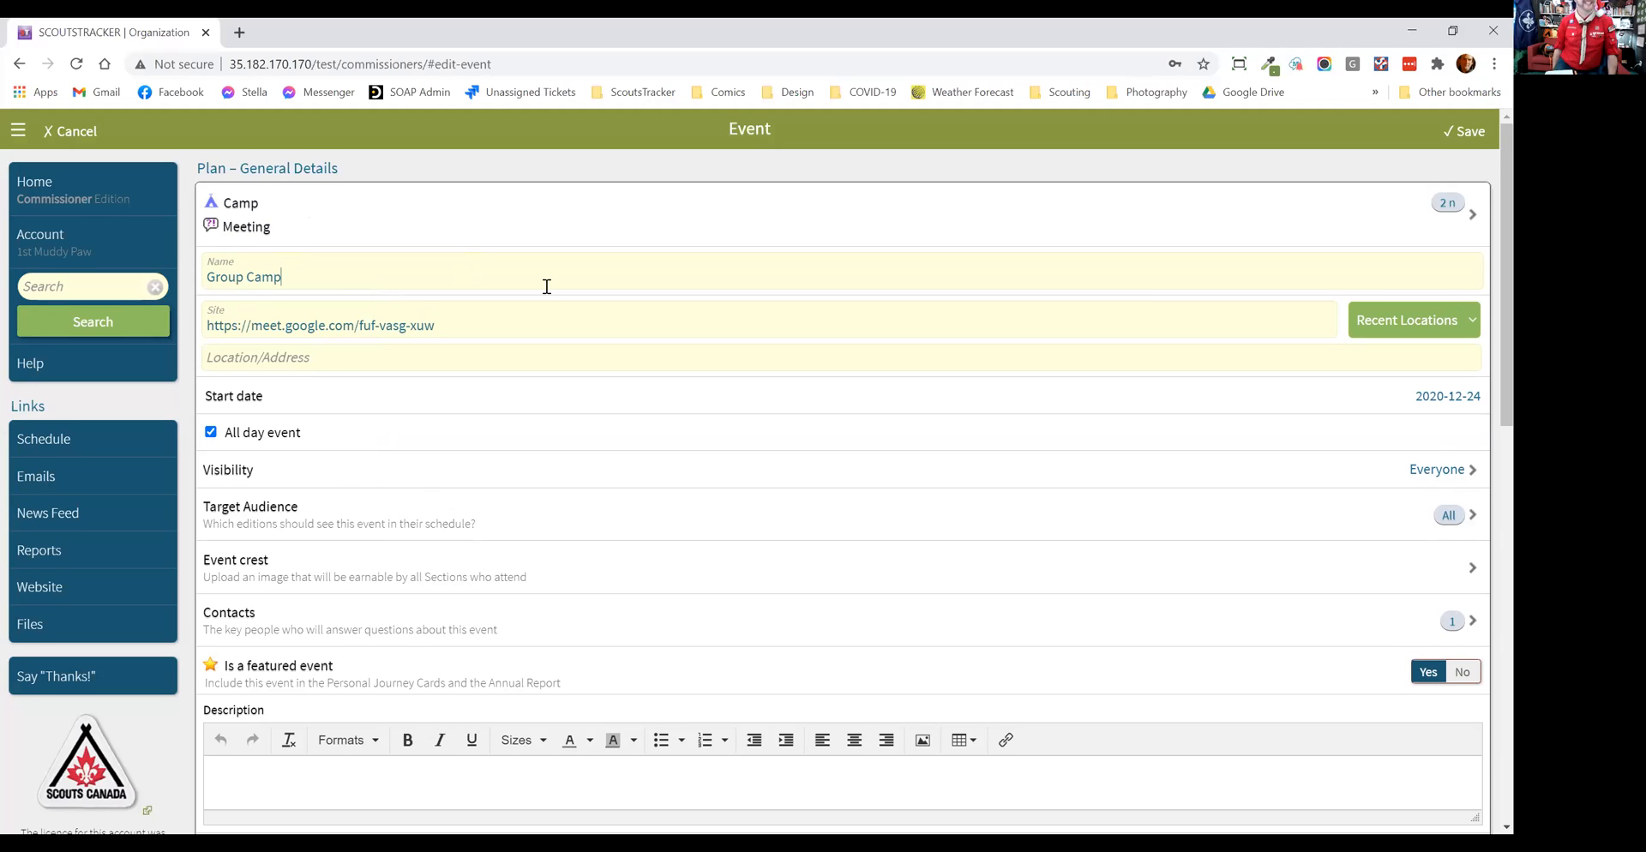
# Step: Set the event's site to the recent location Camp Opemikon and its location/address to "Orchard"
pyautogui.scroll(-1, 547, 287)
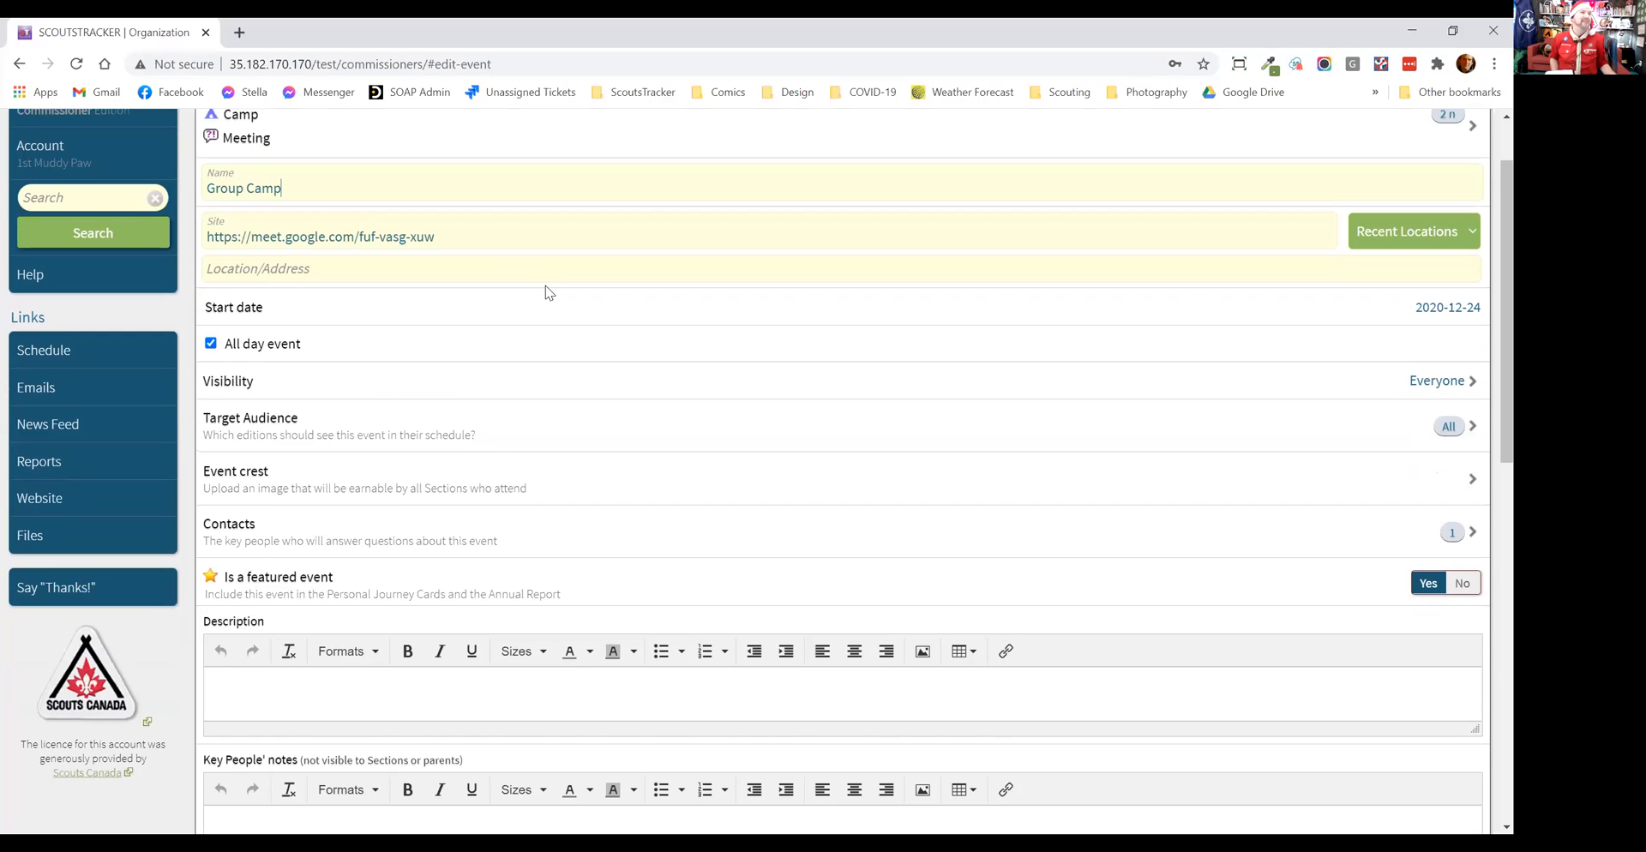
pyautogui.click(1452, 237)
pyautogui.click(1284, 296)
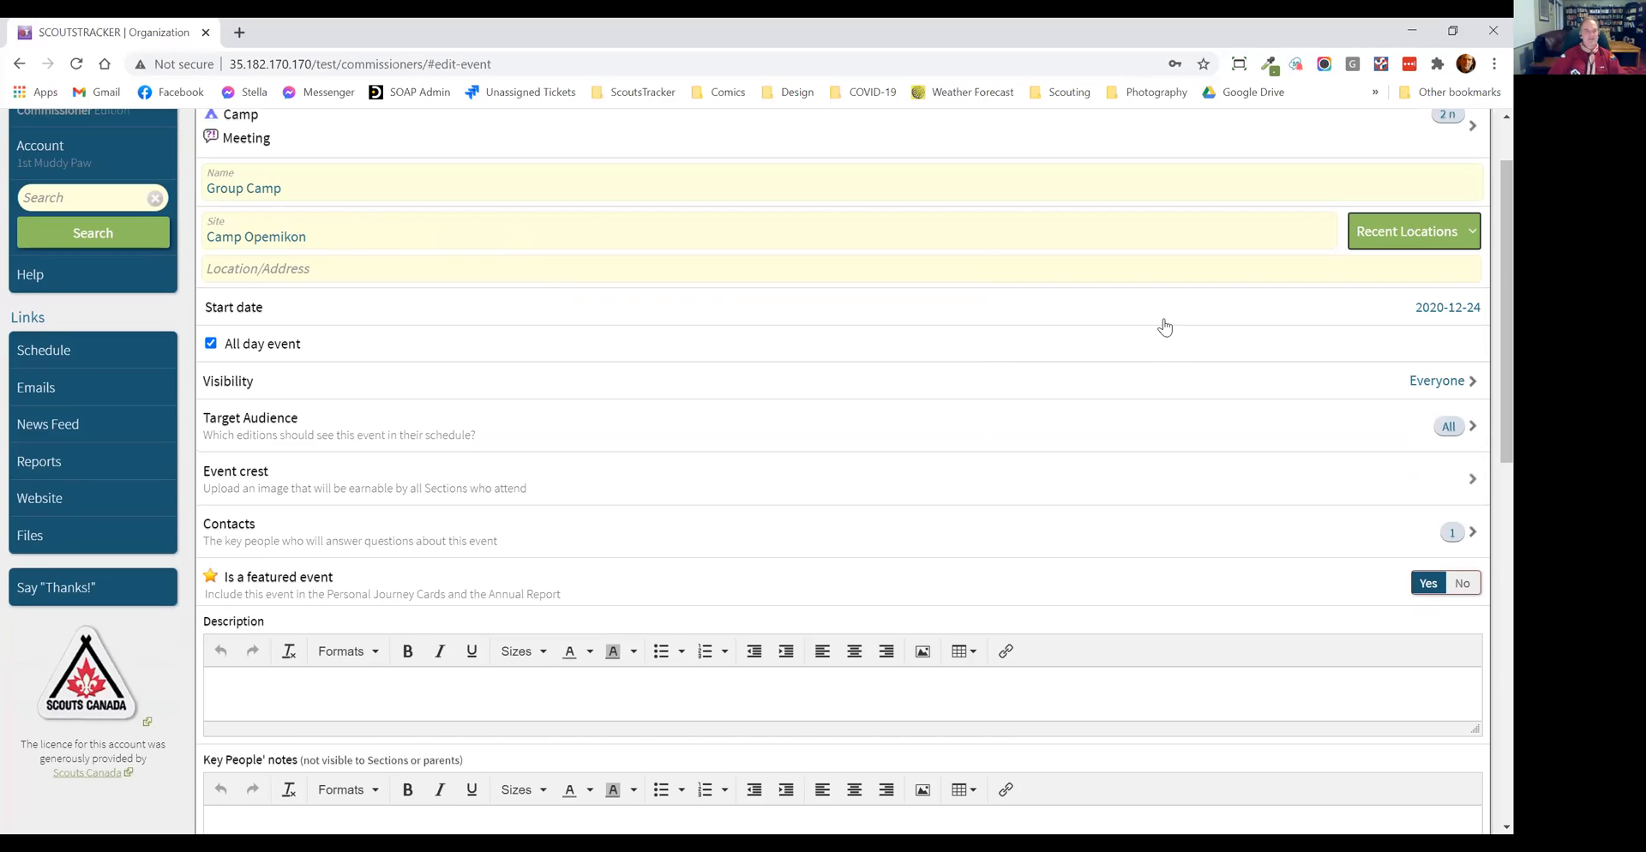
pyautogui.click(305, 269)
pyautogui.write('Orchard')
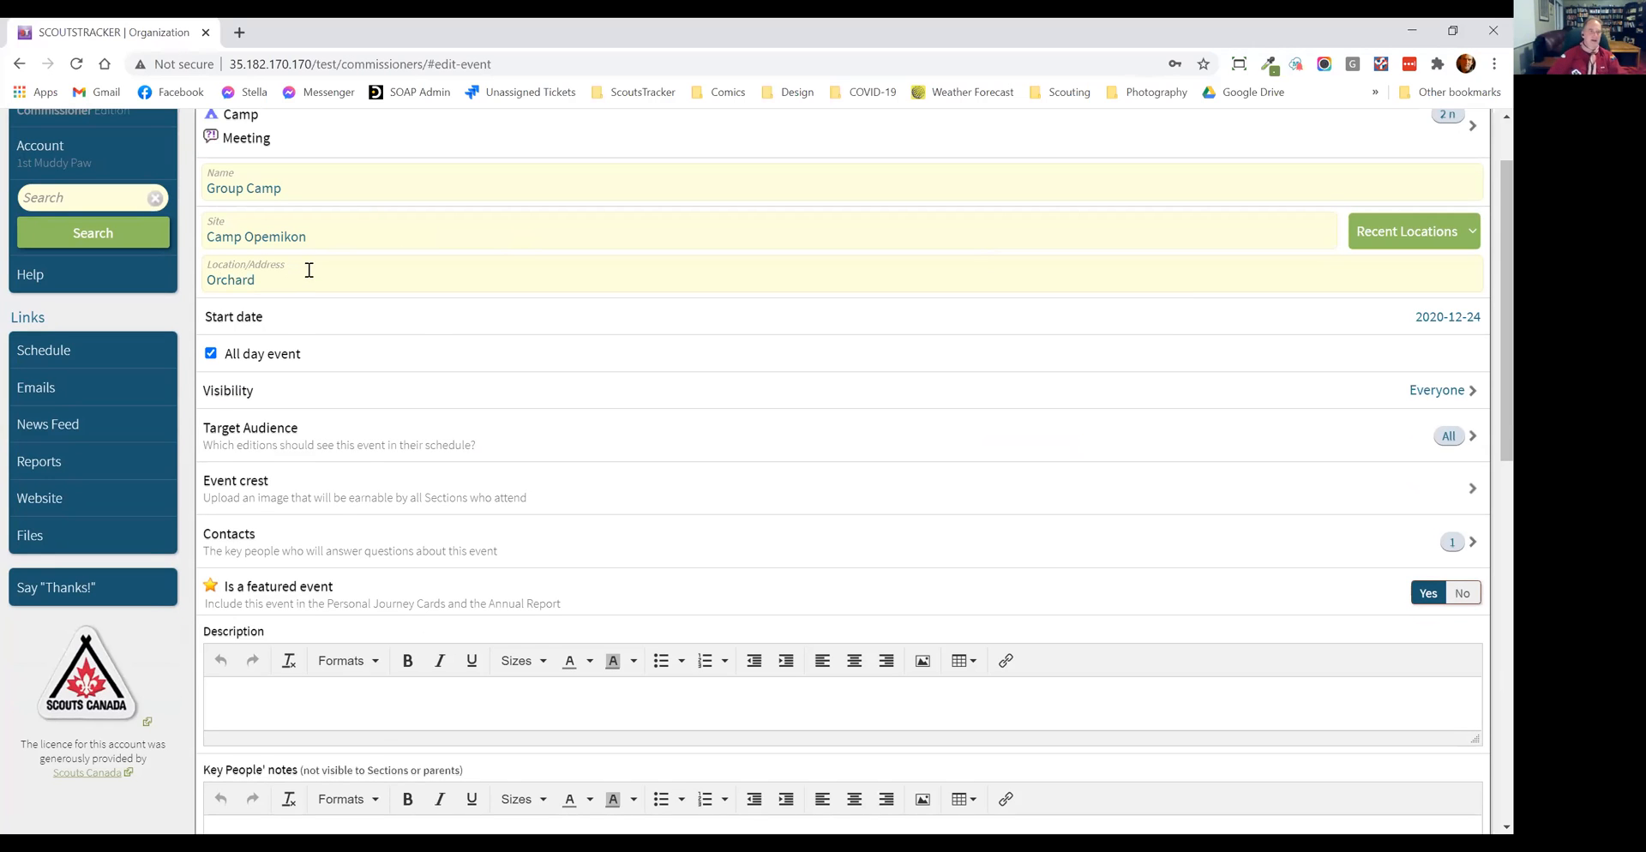
# Step: Enter "Blah!" as the event's description and save the event
pyautogui.scroll(-2, 690, 350)
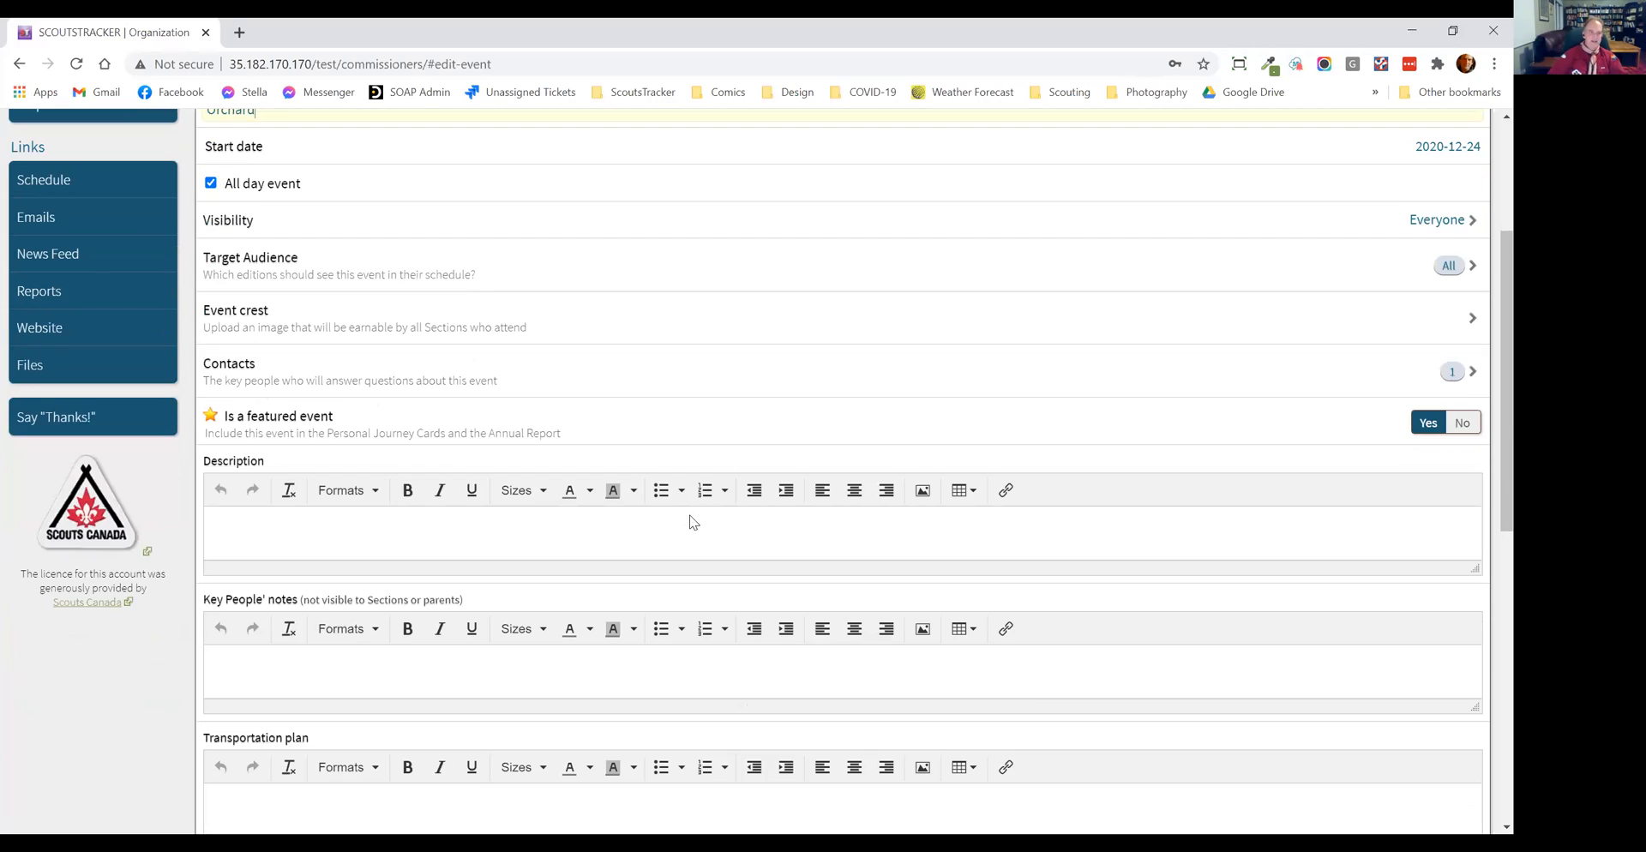
pyautogui.scroll(-6, 826, 279)
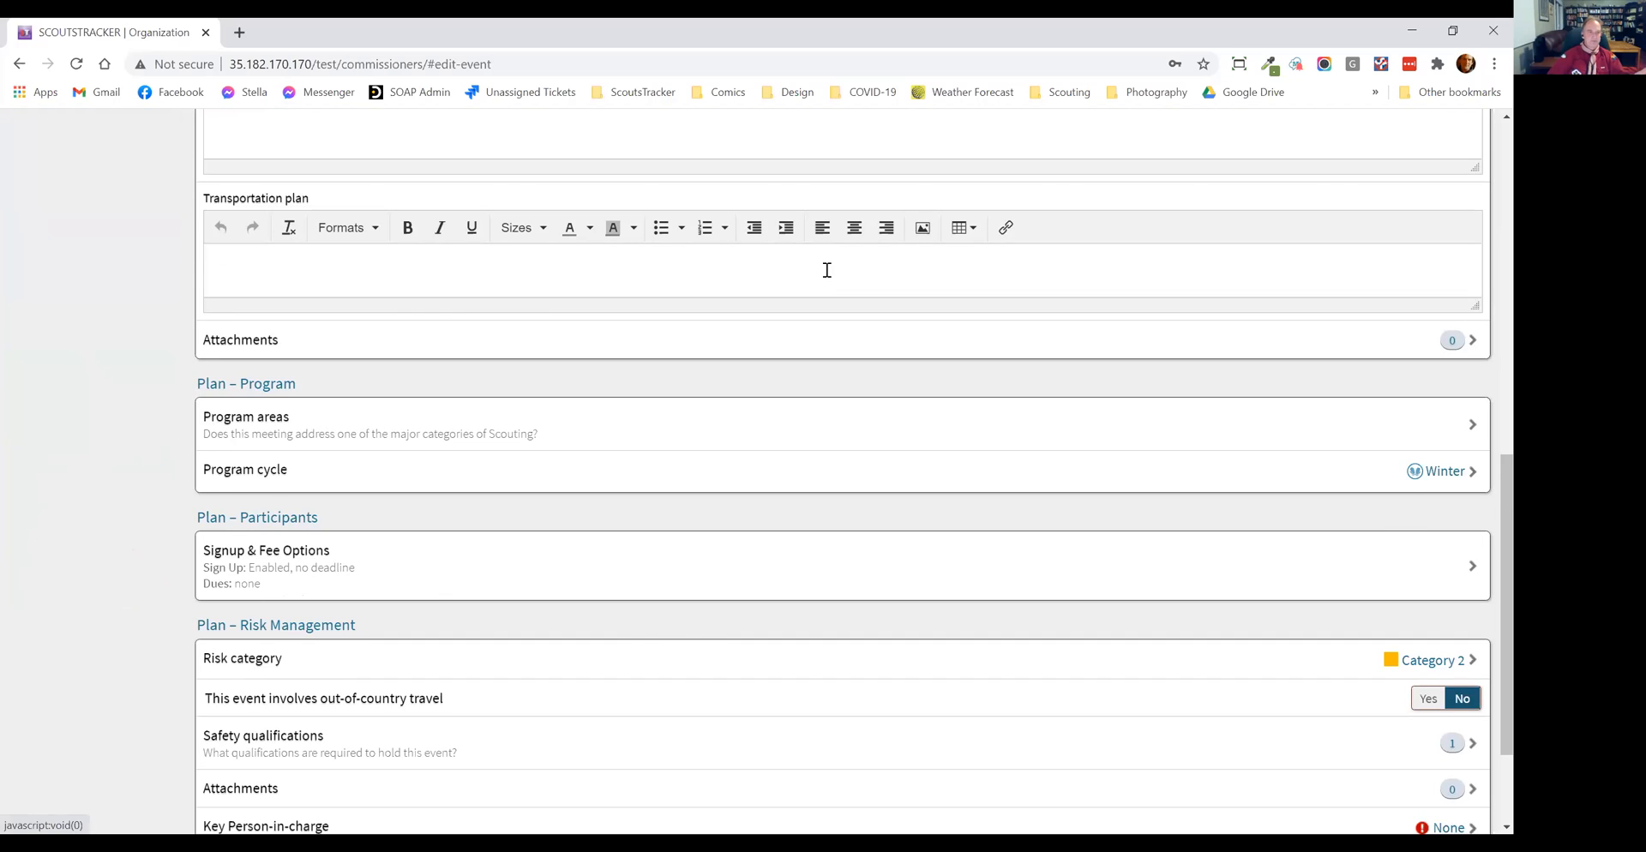
pyautogui.scroll(1, 827, 270)
pyautogui.scroll(3, 343, 272)
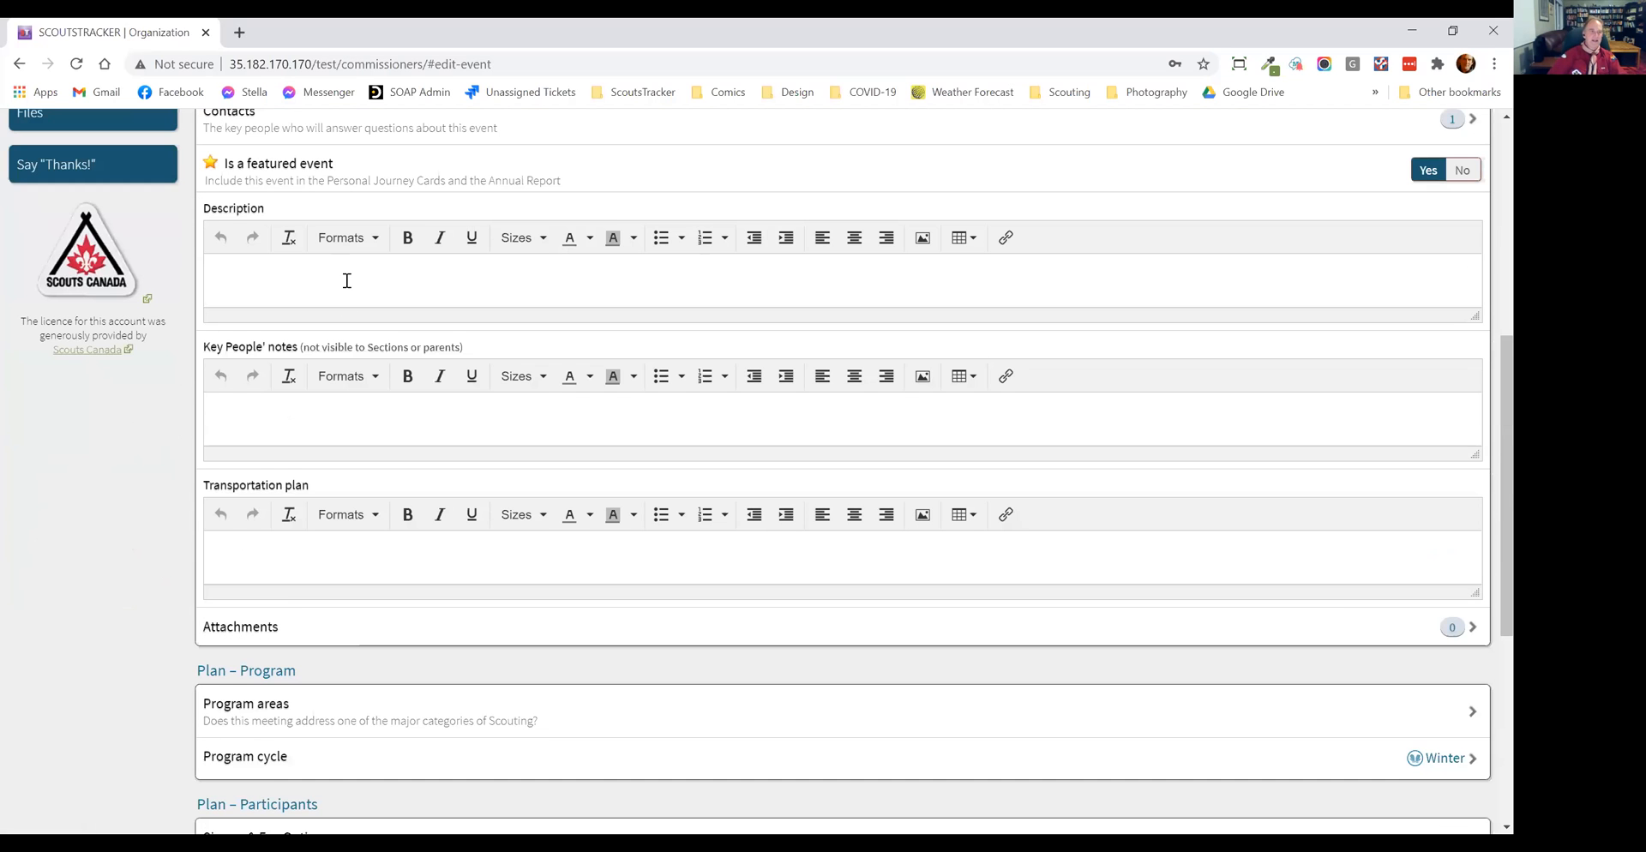
pyautogui.click(347, 280)
pyautogui.write('Blah!')
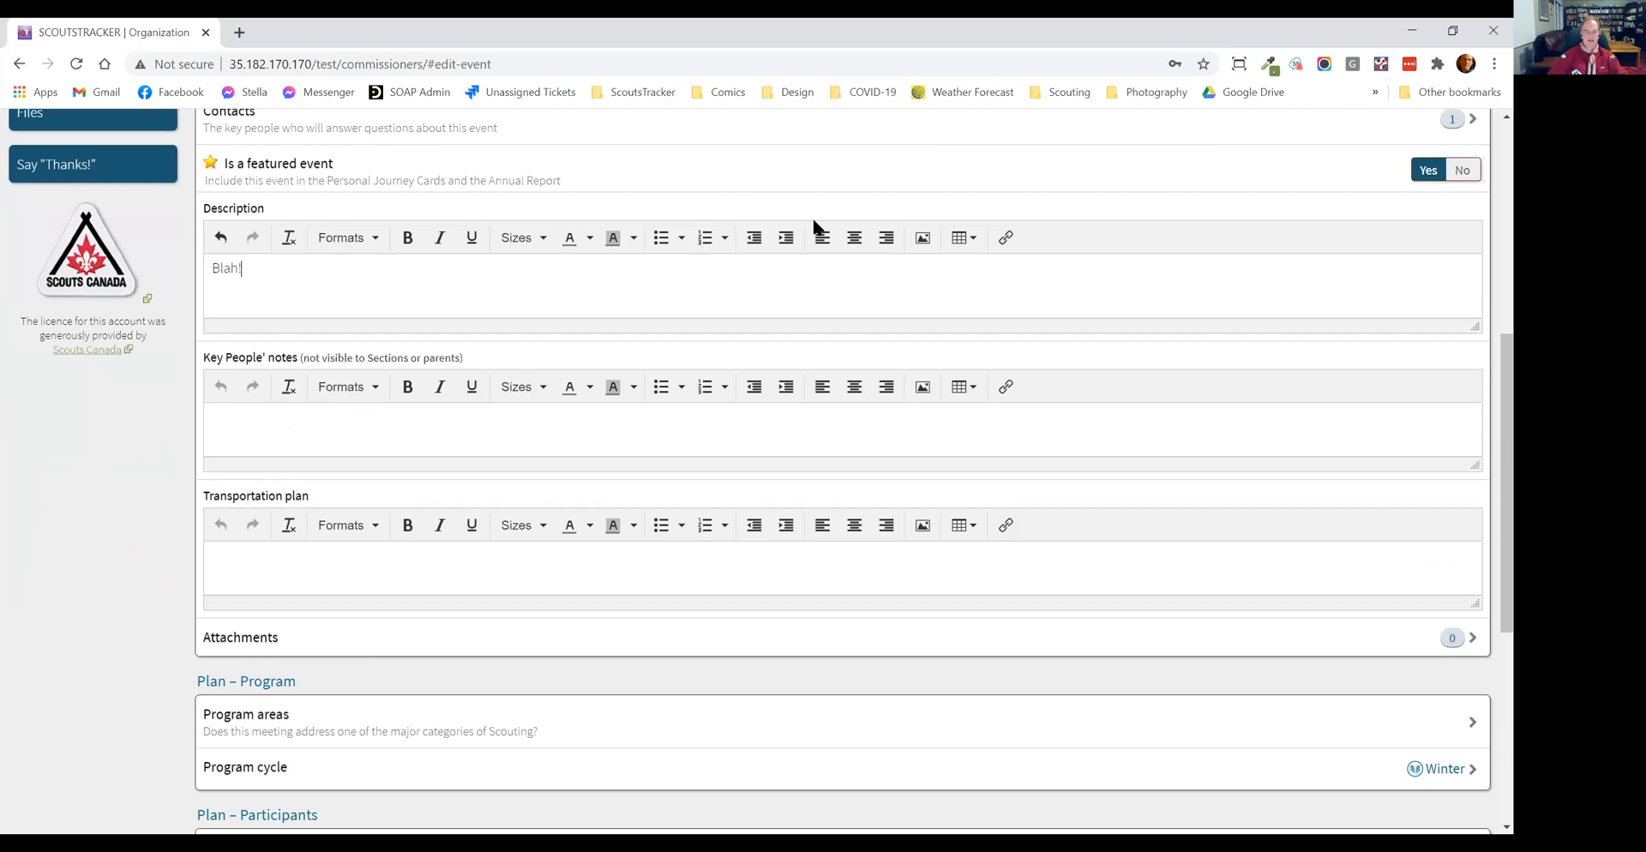
pyautogui.scroll(-6, 817, 227)
pyautogui.scroll(11, 1205, 132)
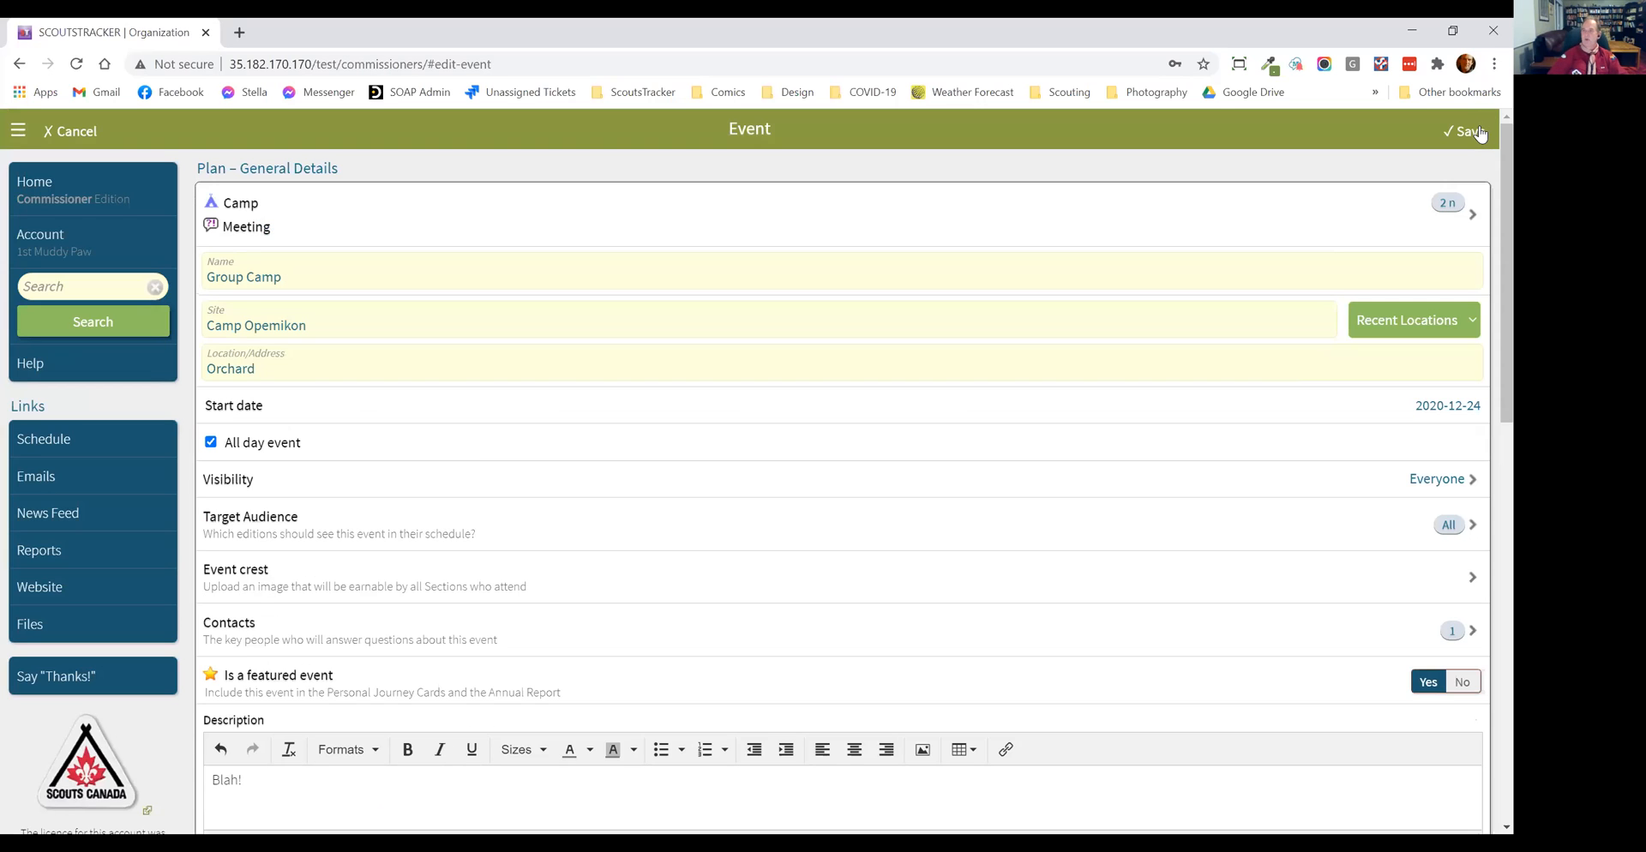
pyautogui.click(1480, 133)
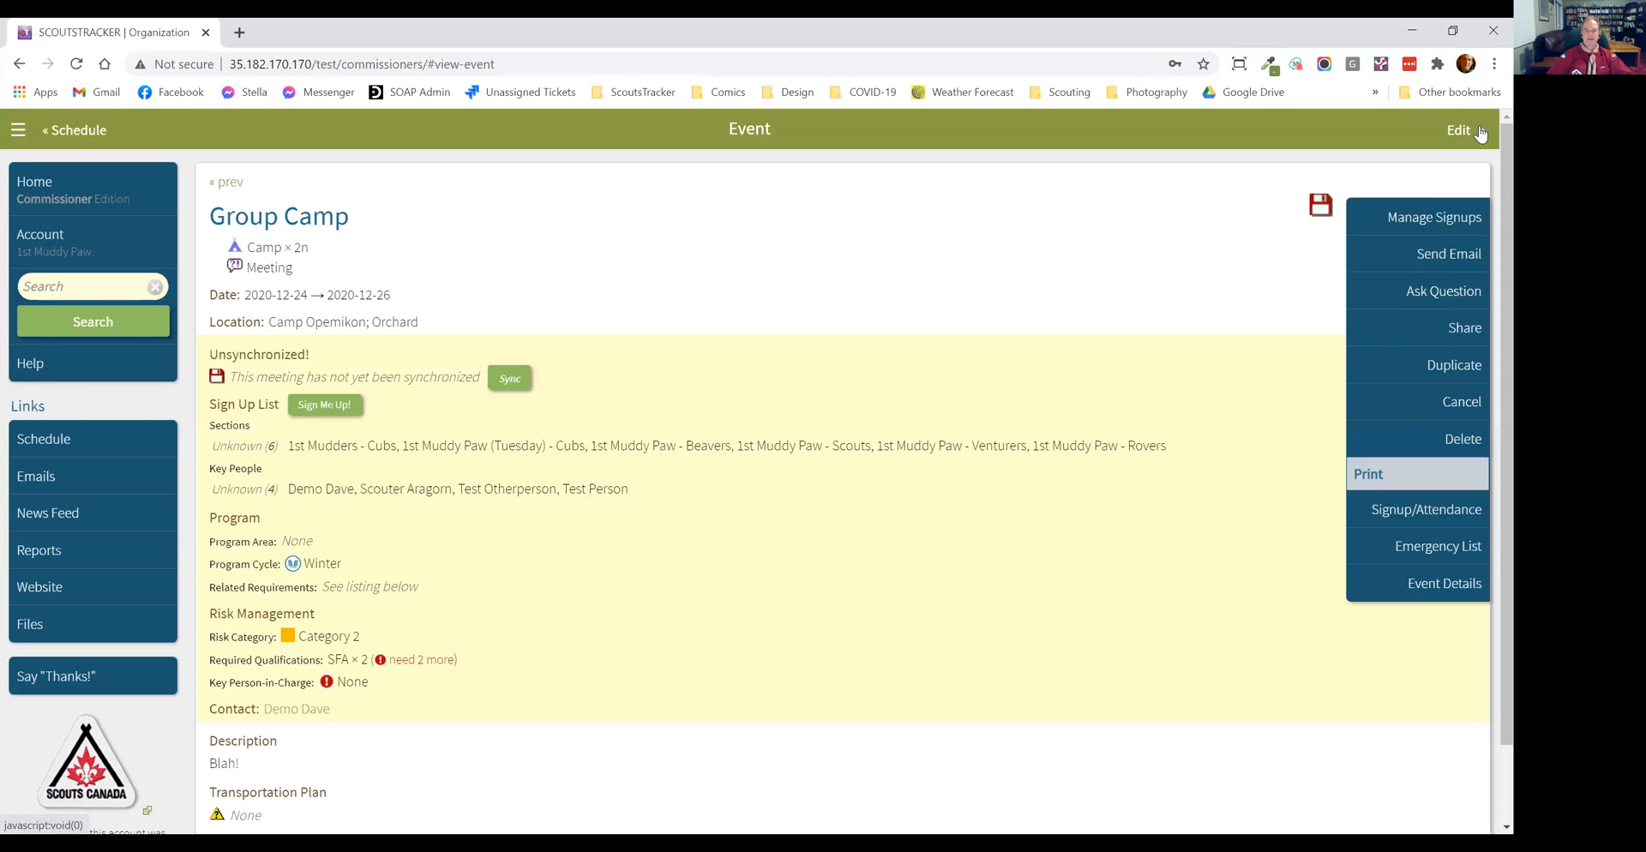
# Step: Share the Group Camp event with the 1st Muddy Paw sections, selecting the whole Thursday and Tuesday groups
pyautogui.click(1462, 329)
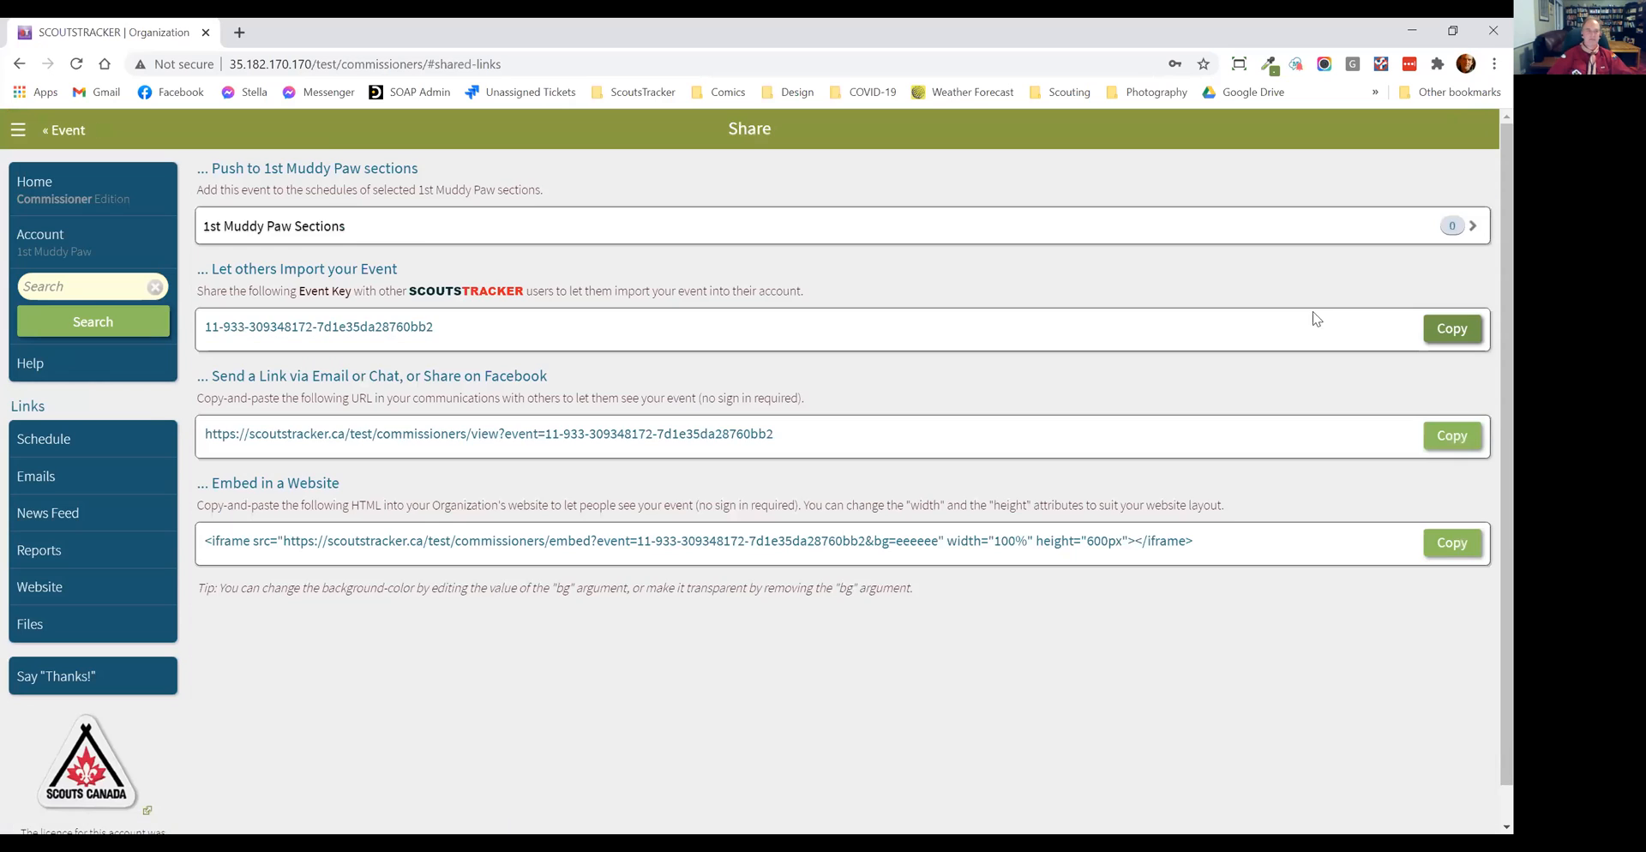
pyautogui.click(399, 239)
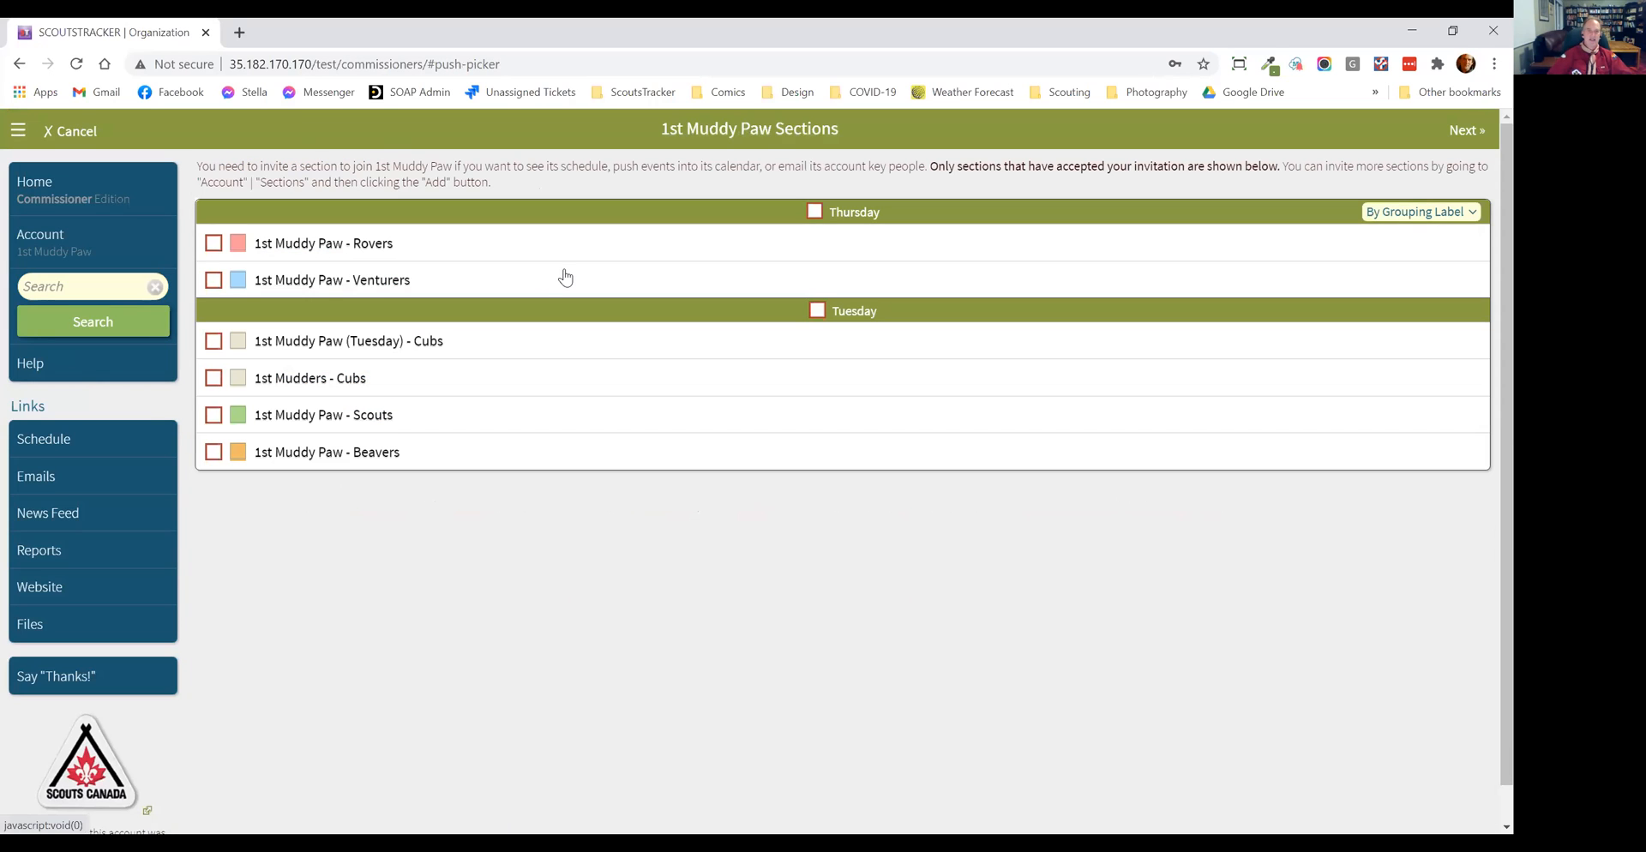
pyautogui.click(876, 212)
pyautogui.click(861, 311)
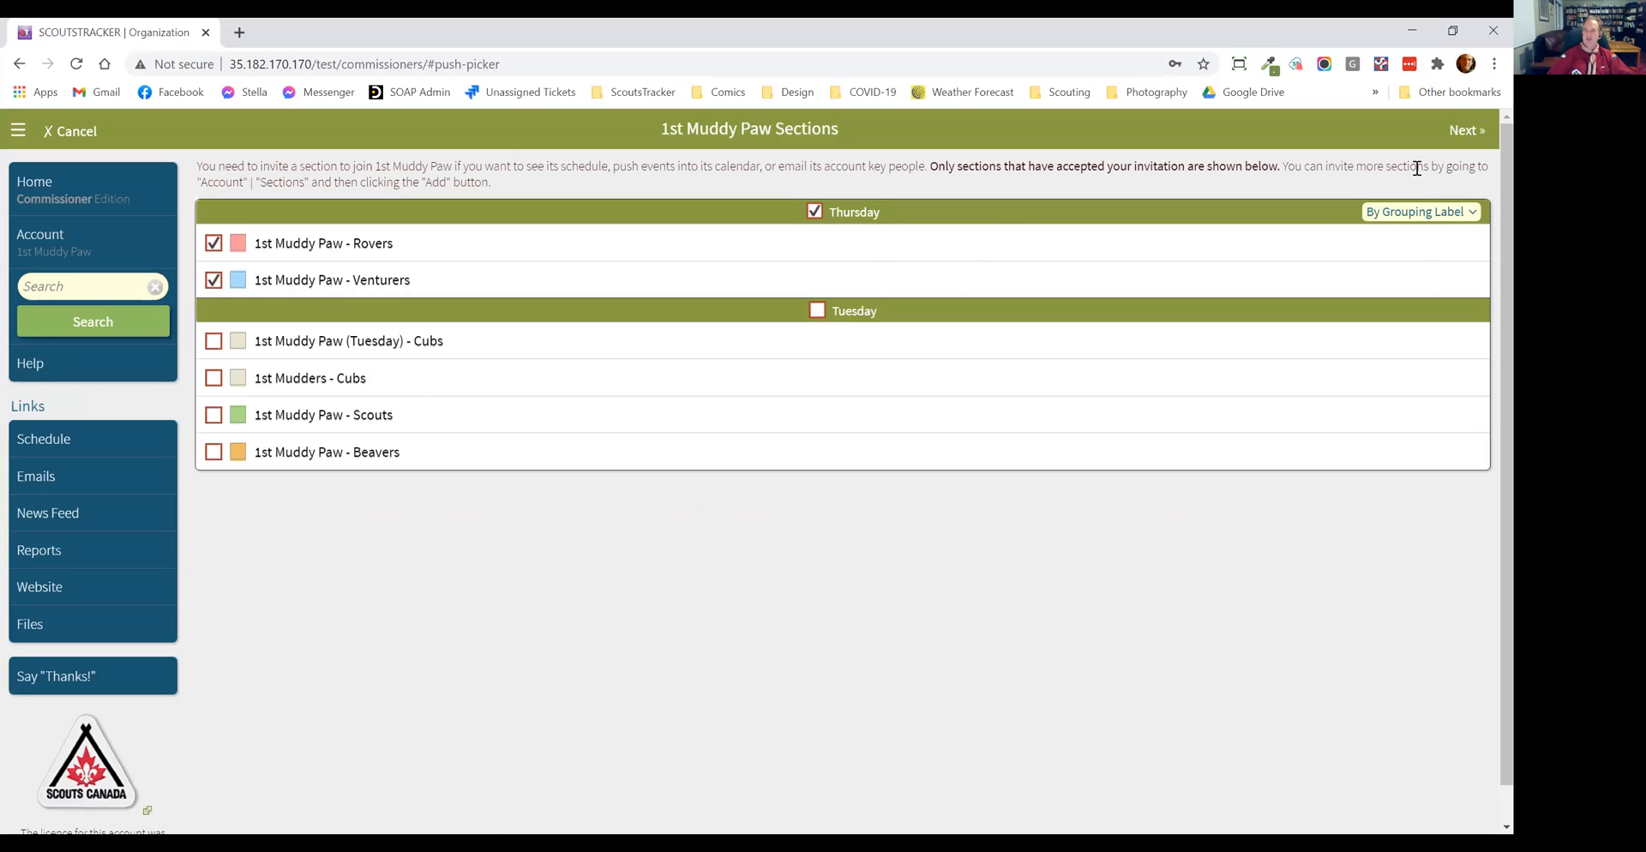
# Step: Regroup the sections by Section Level, select all Beavers, Cubs, Scouts, Venturers and Rovers sections, and proceed to the push settings
pyautogui.click(1408, 218)
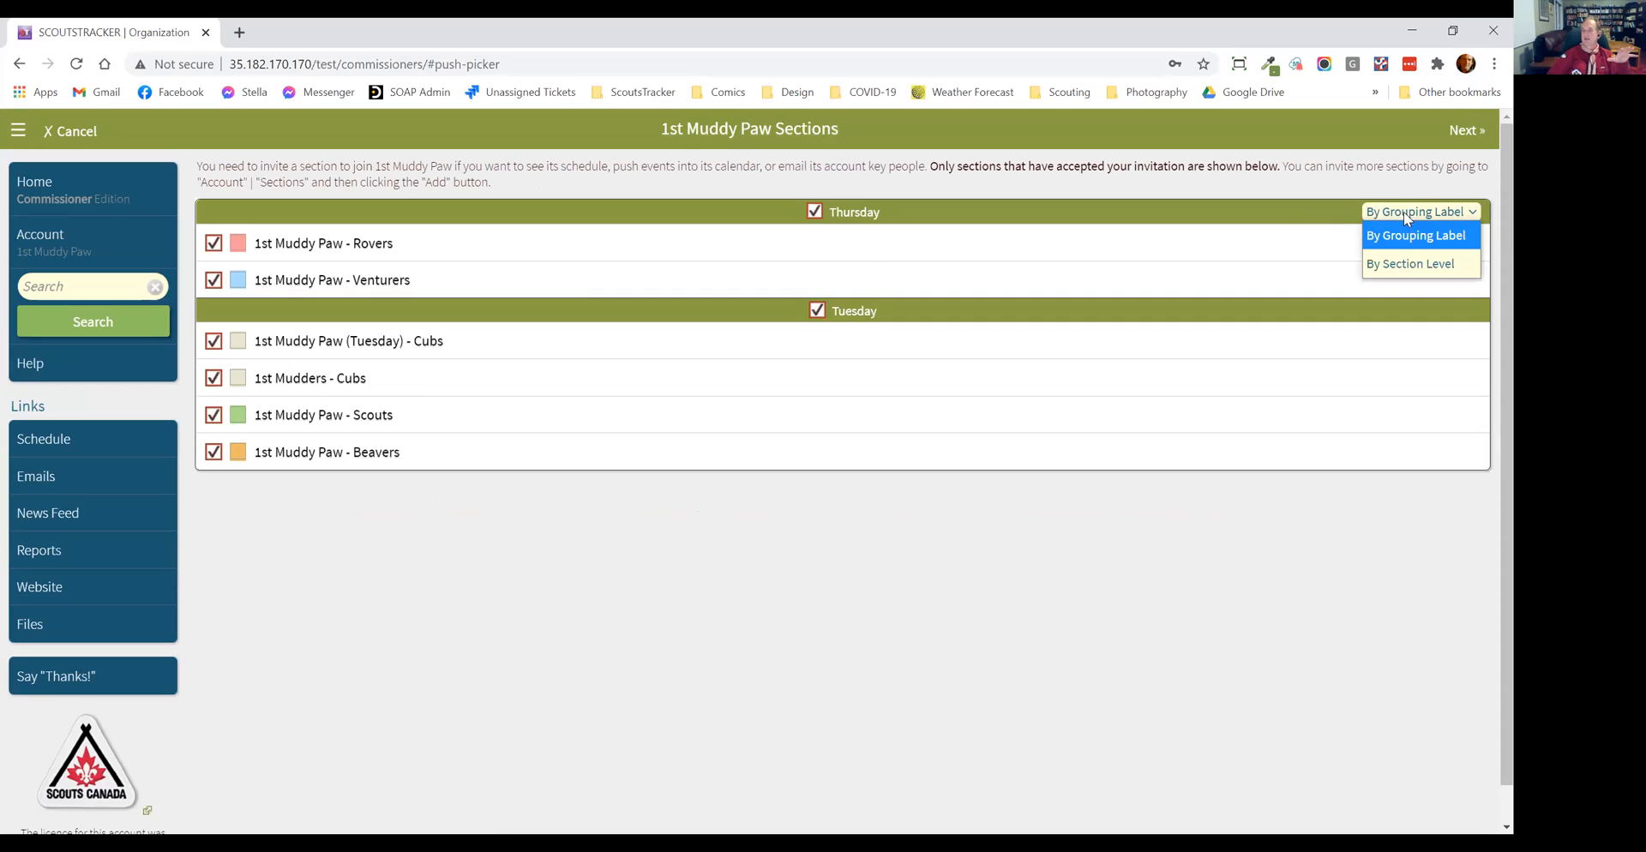
pyautogui.click(1415, 264)
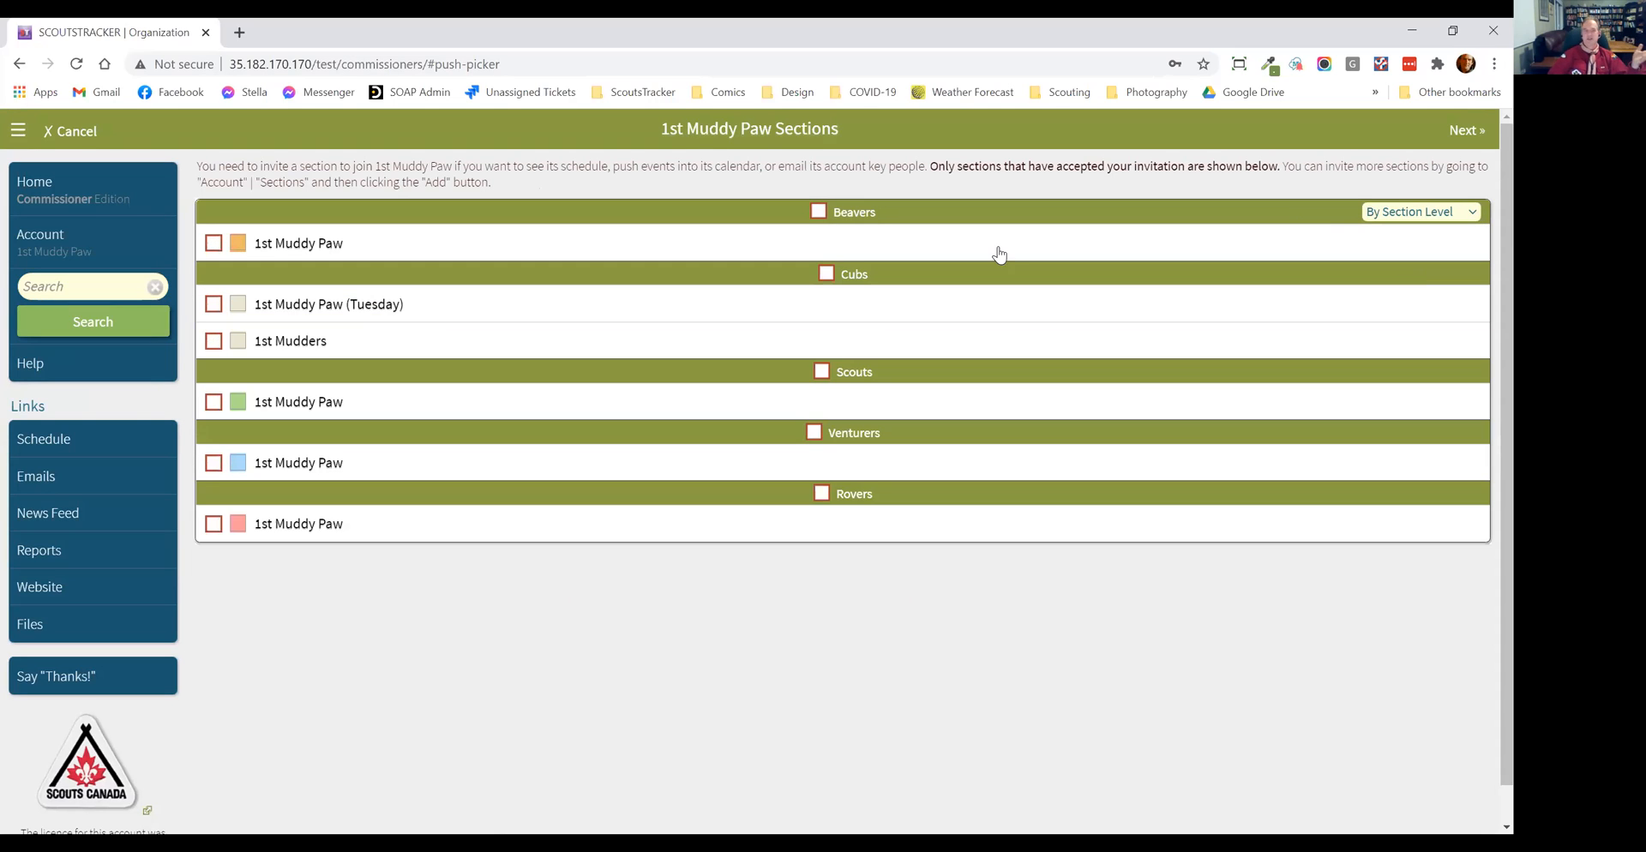
pyautogui.click(831, 220)
pyautogui.click(831, 276)
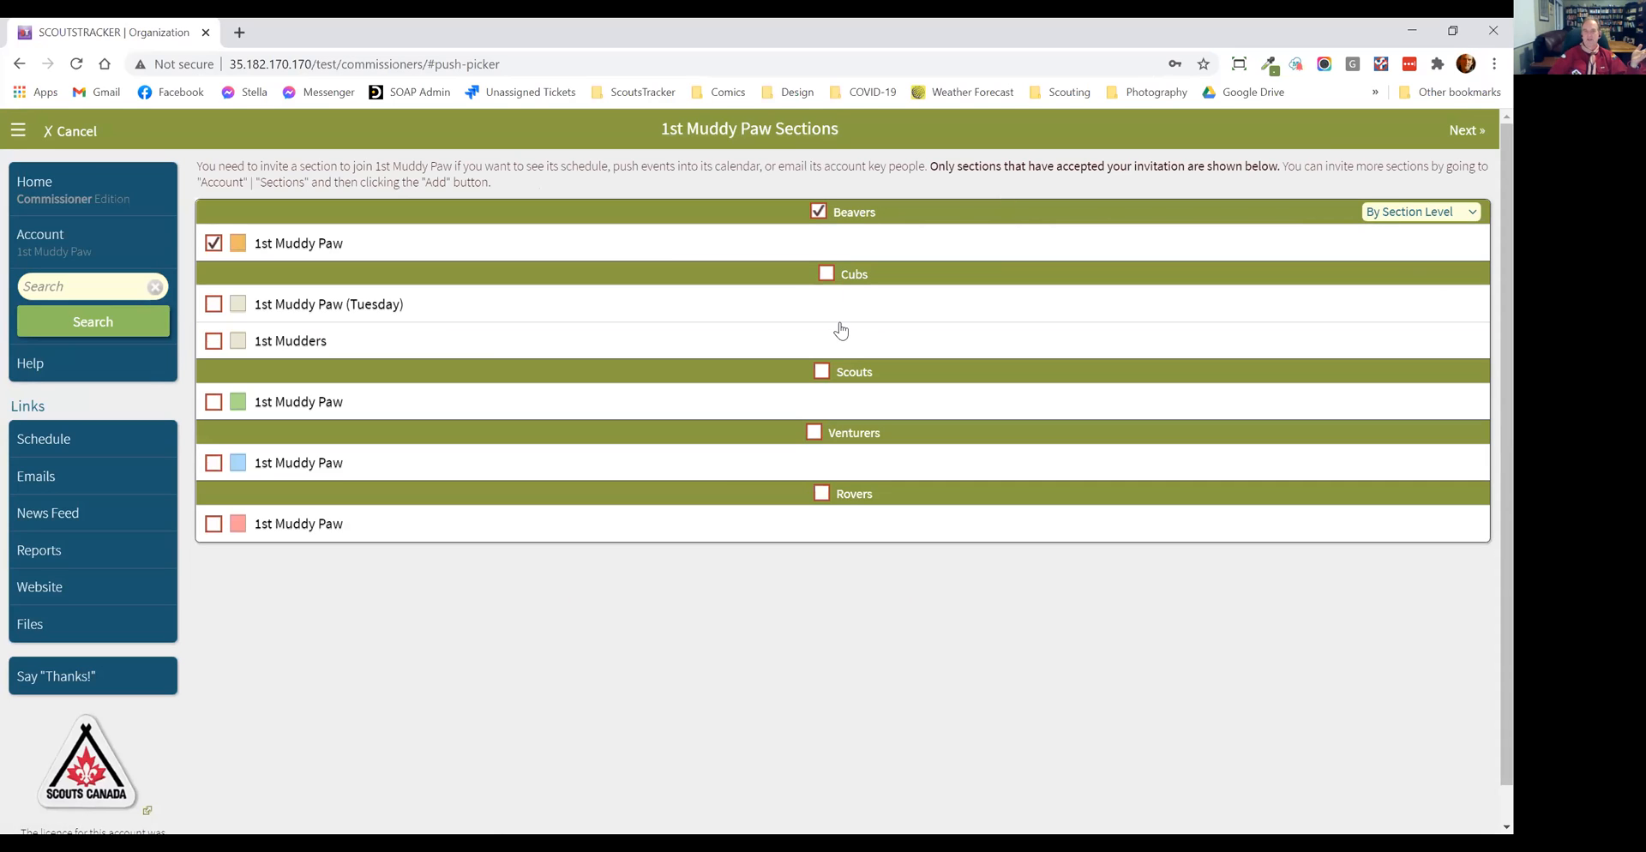
pyautogui.click(847, 439)
pyautogui.click(854, 492)
pyautogui.click(1463, 133)
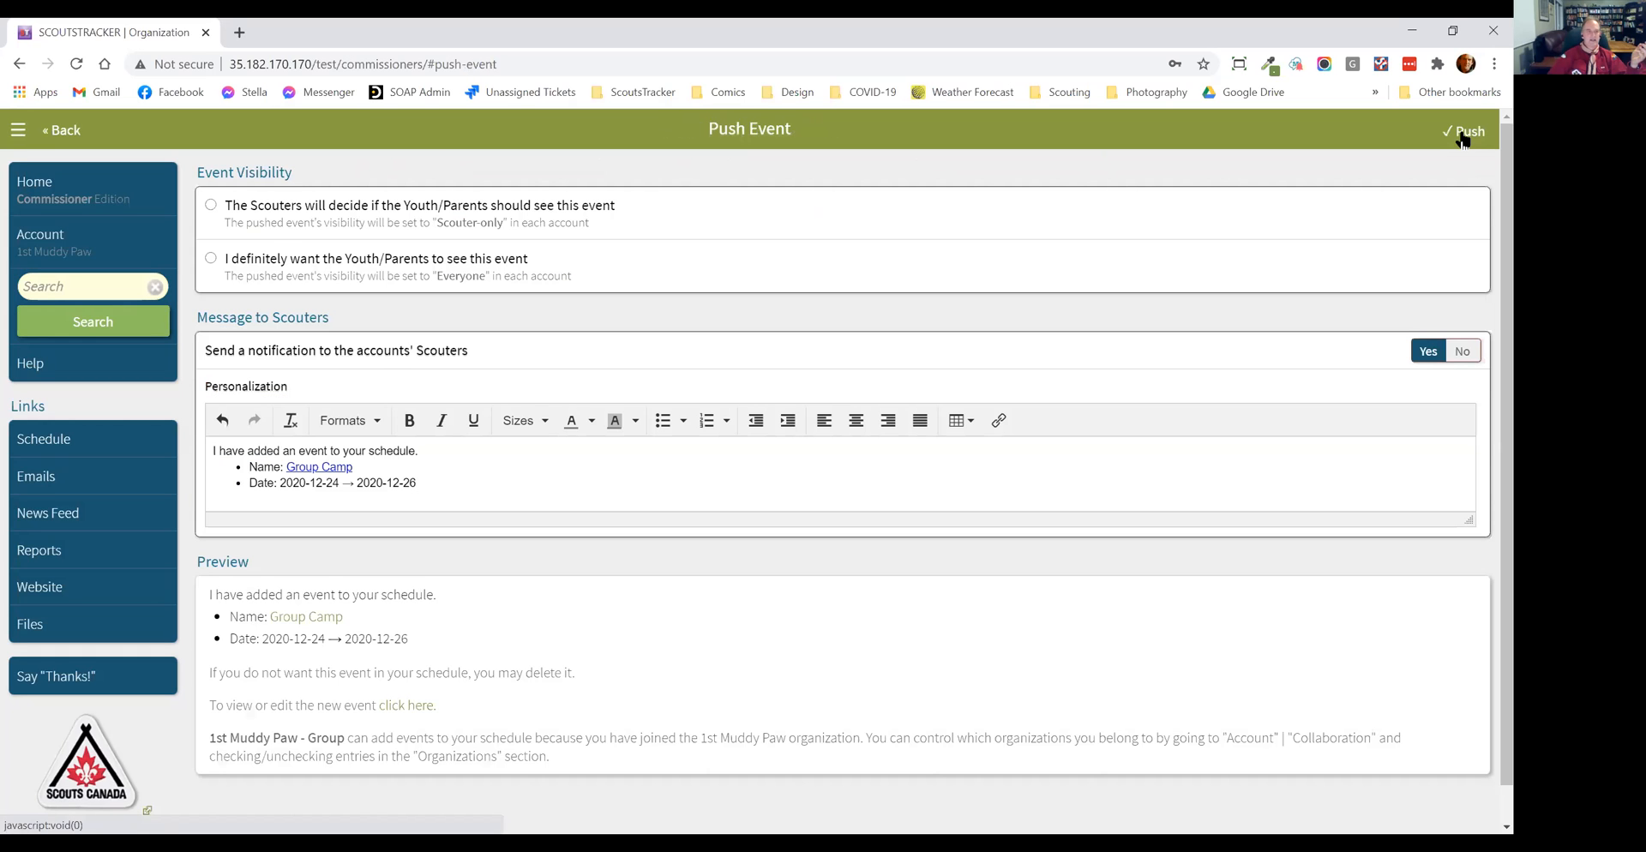
# Step: Make the pushed event definitely visible to Youth/Parents, confirm the choice, and review the notification preview for Scouters
pyautogui.click(268, 263)
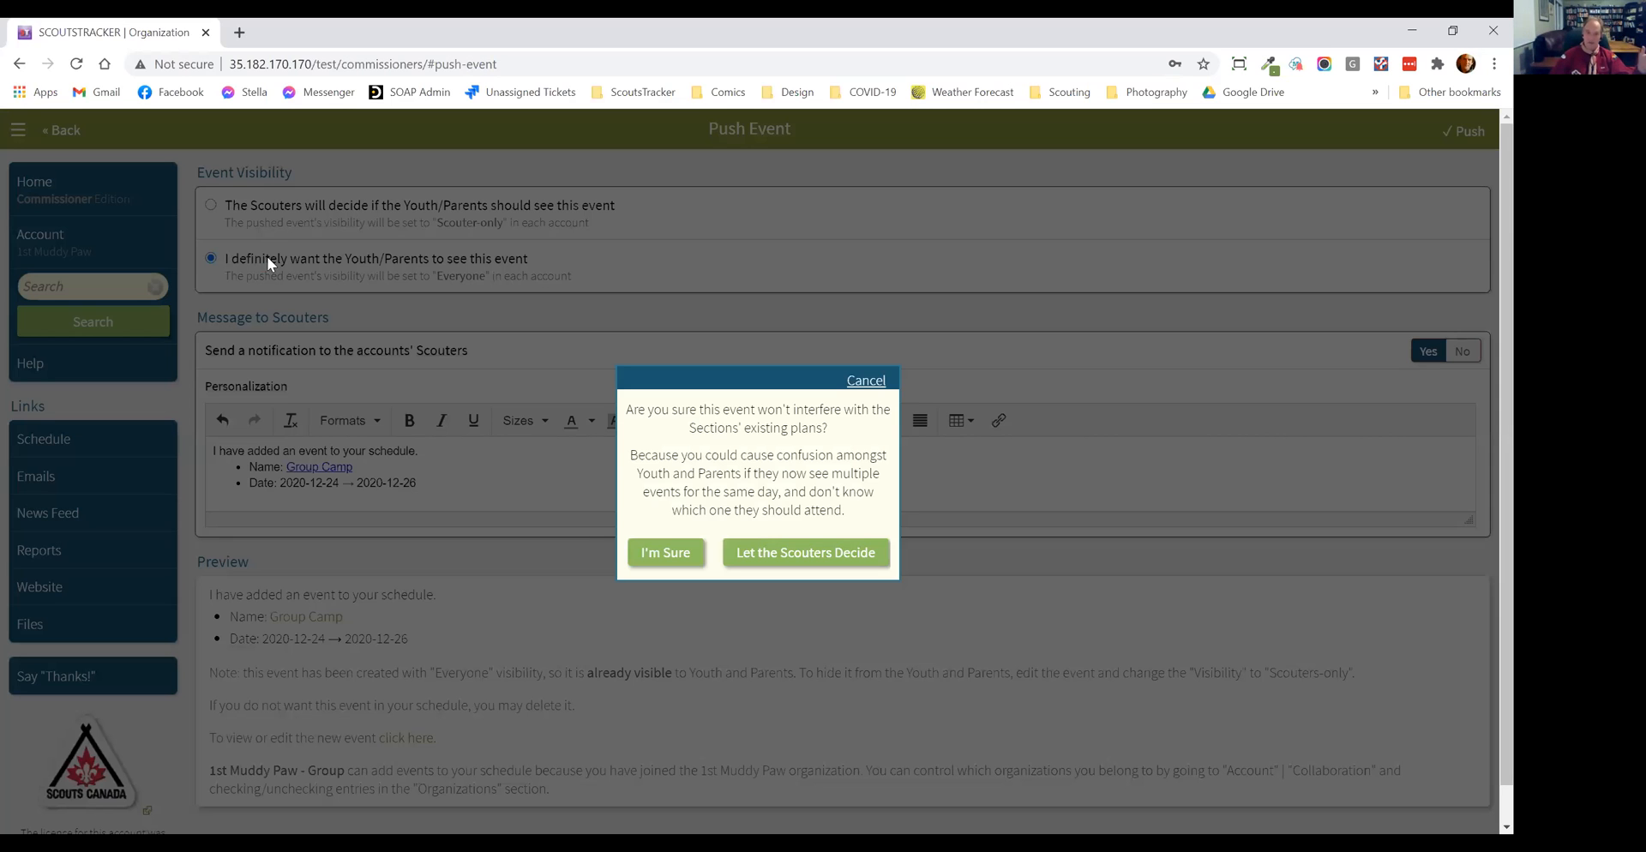
pyautogui.click(667, 552)
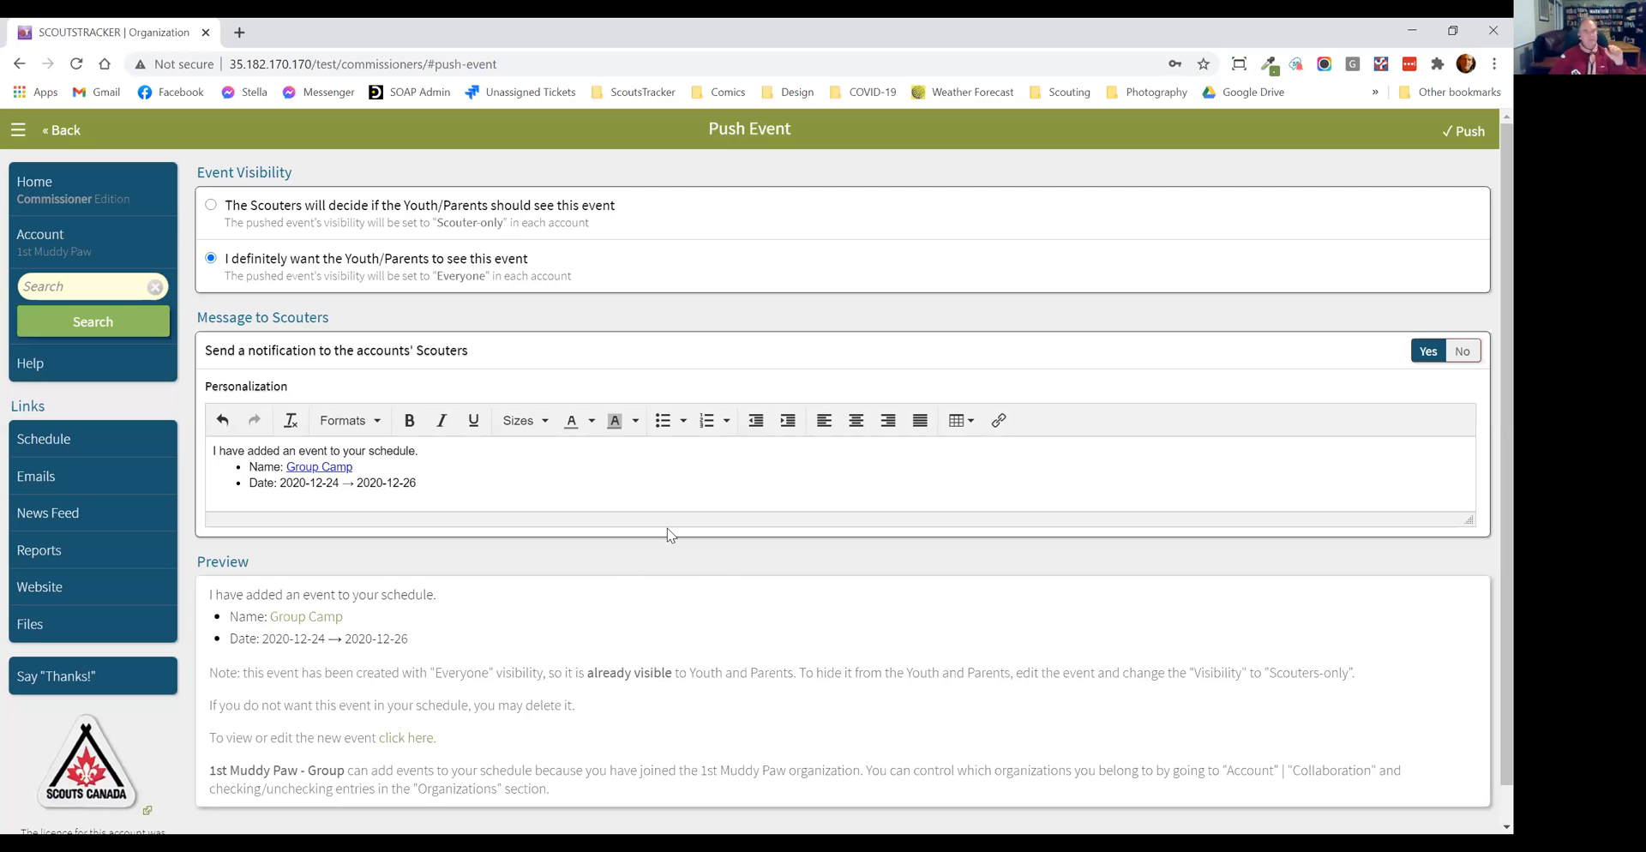
pyautogui.scroll(-1, 625, 507)
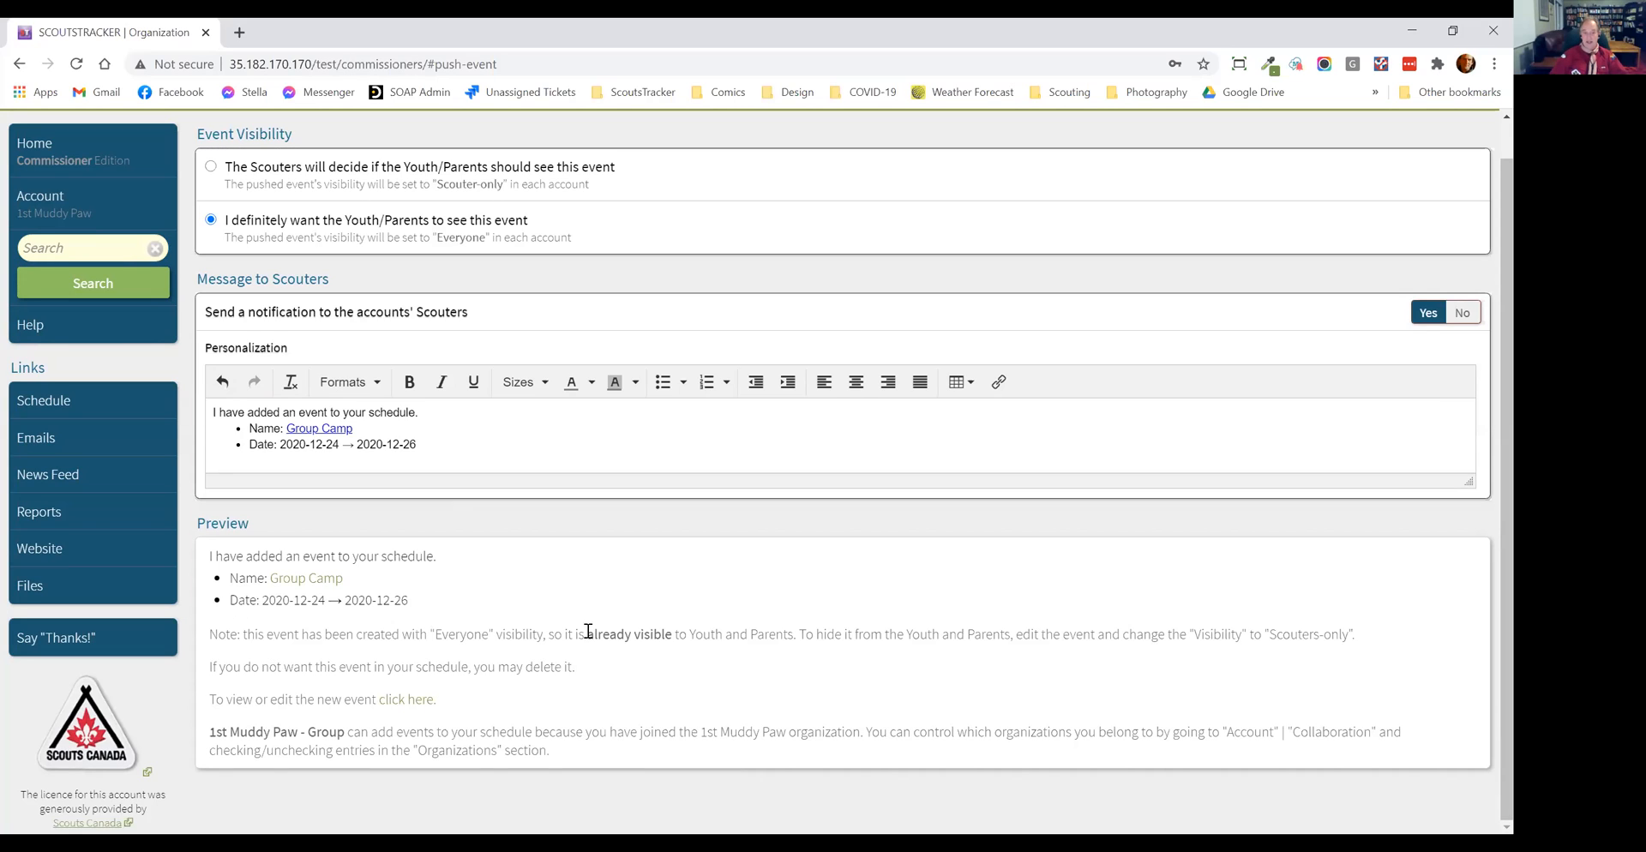
# Step: Check the already-visible note in the notification preview, push the Group Camp event to the selected sections, and confirm
pyautogui.moveTo(587, 634); pyautogui.dragTo(722, 636)
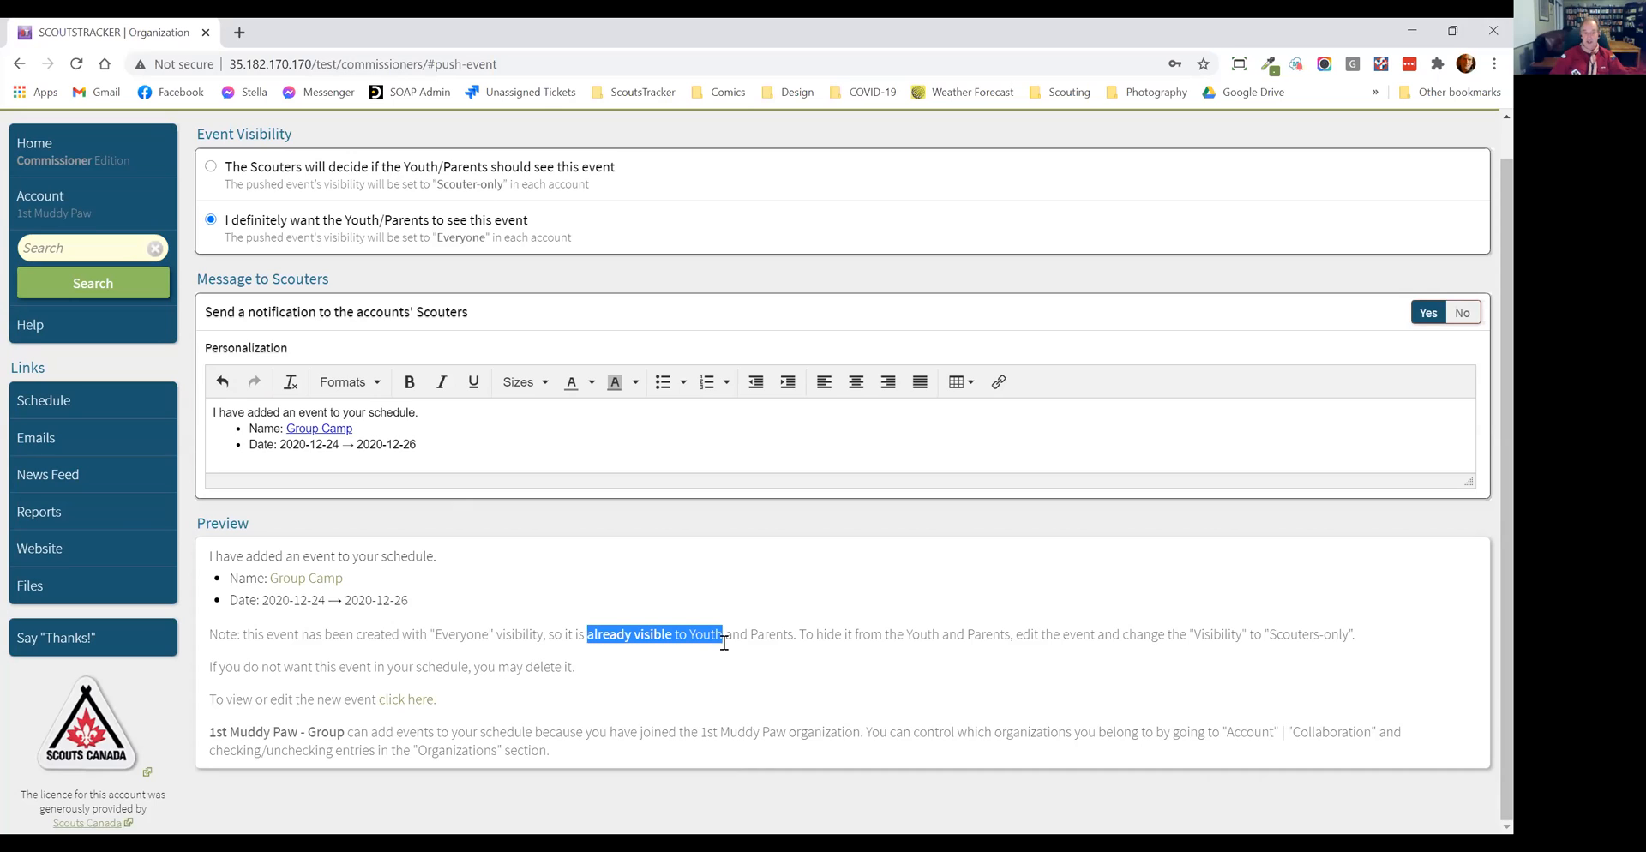
pyautogui.click(717, 703)
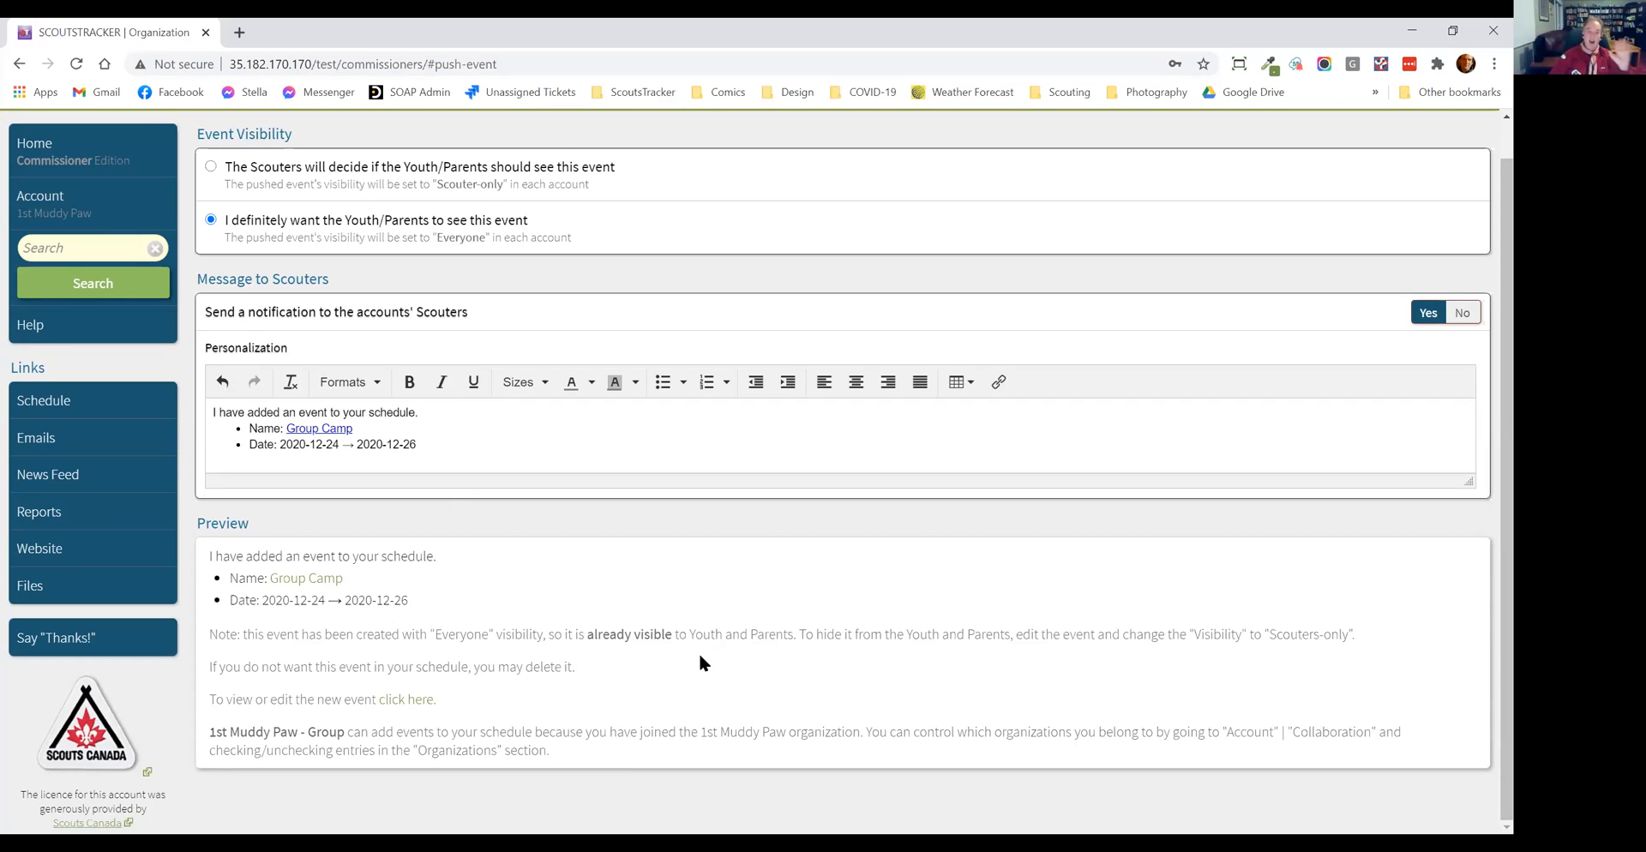
pyautogui.scroll(1, 1200, 224)
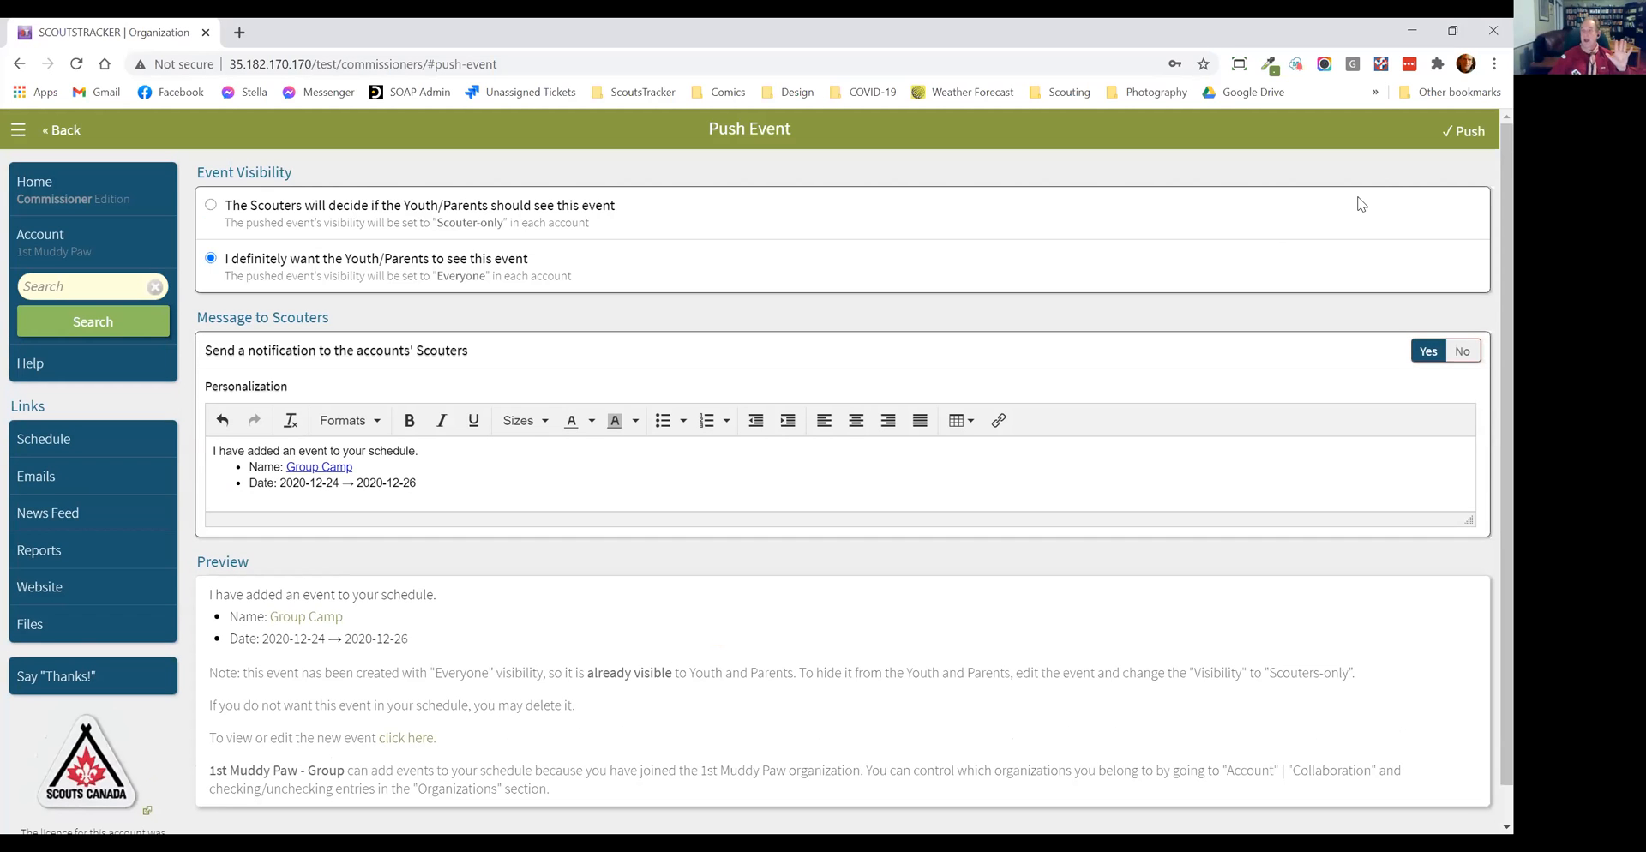
pyautogui.click(1460, 134)
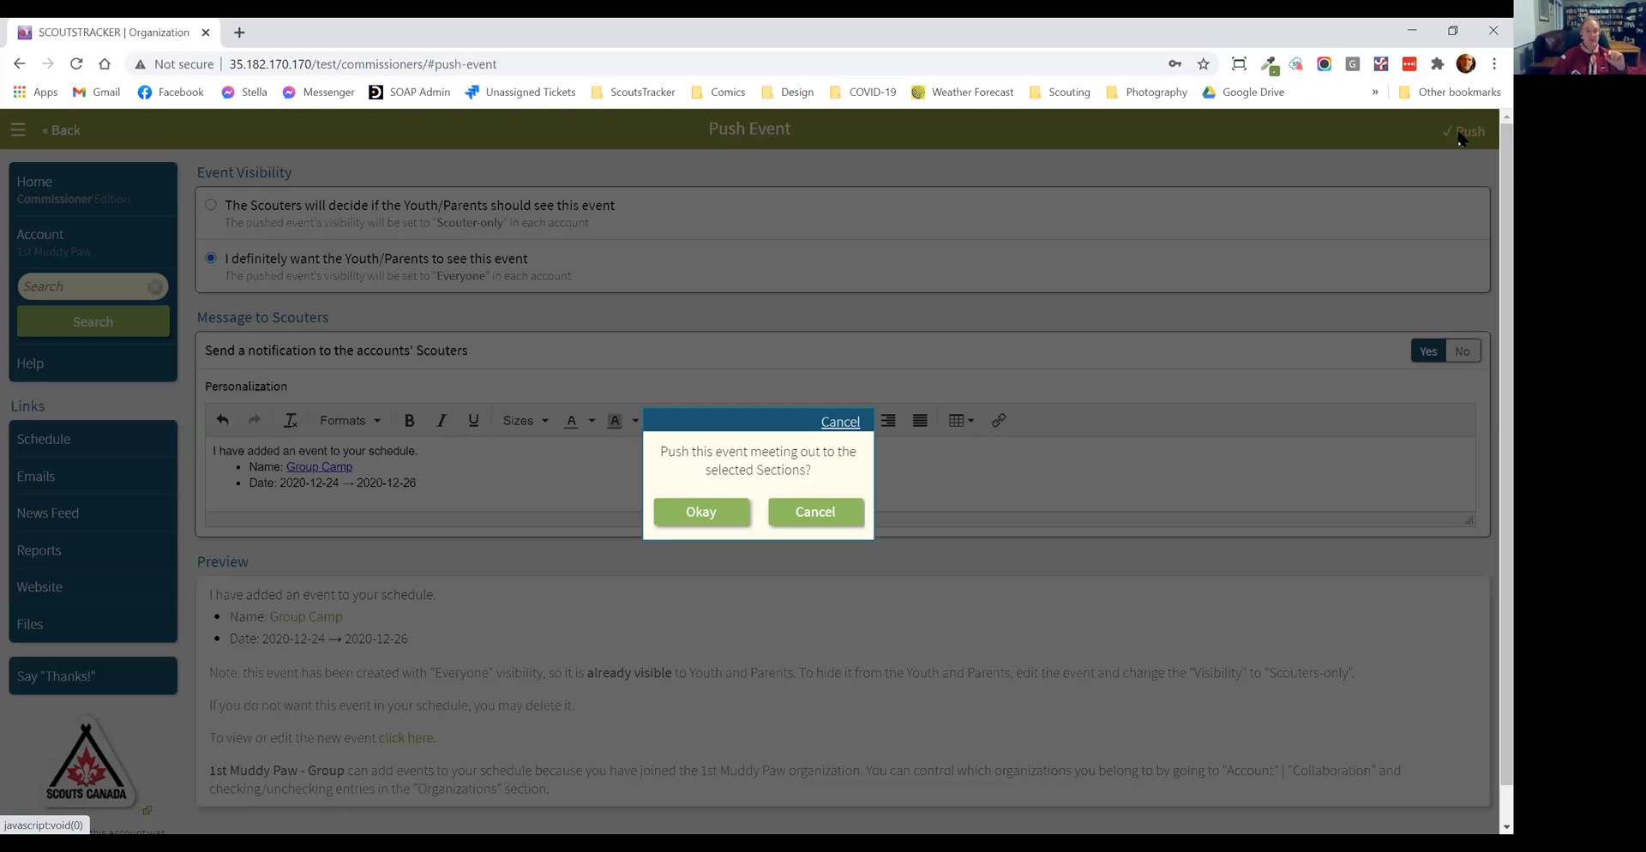
pyautogui.click(706, 517)
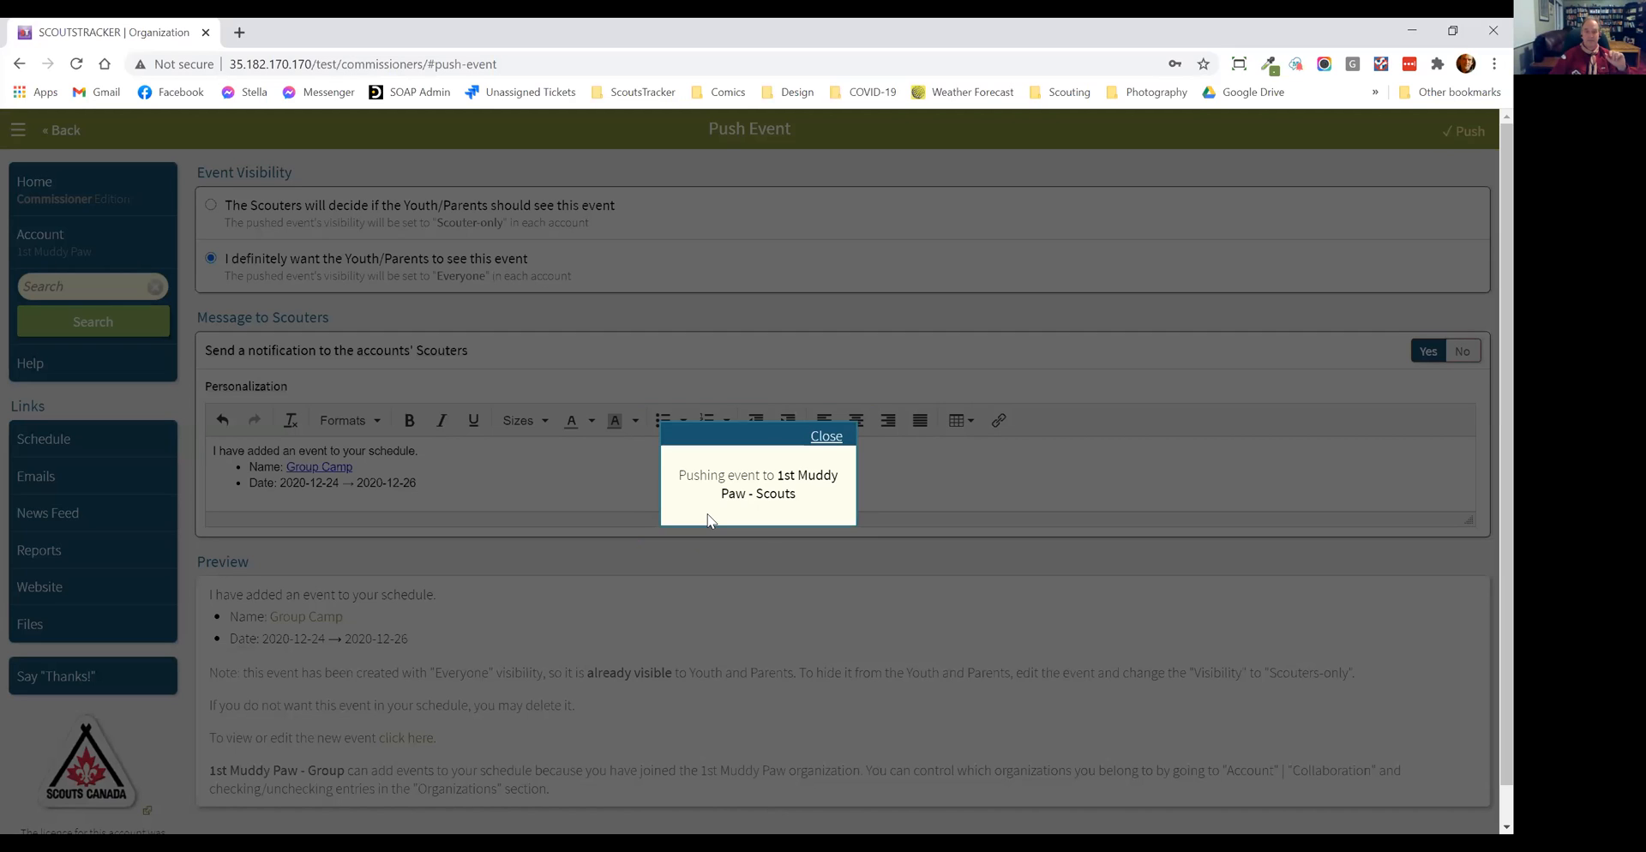
pyautogui.click(824, 437)
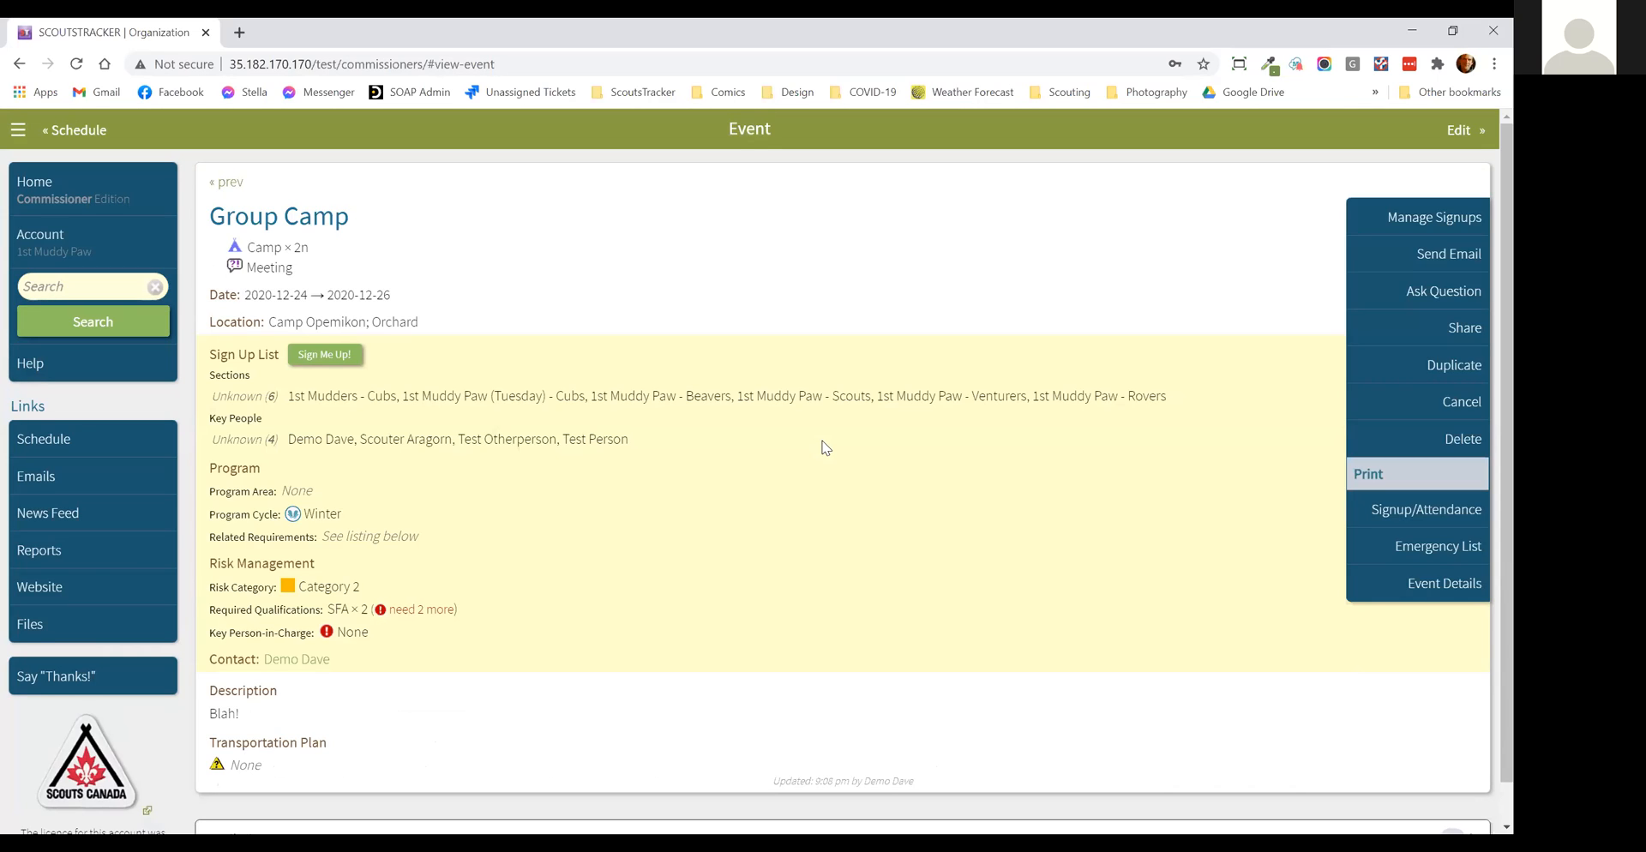
# Step: Load the Scouts edition at 35.182.170.170/test/scouts in a new browser tab
pyautogui.click(240, 33)
pyautogui.click(249, 61)
pyautogui.write('35')
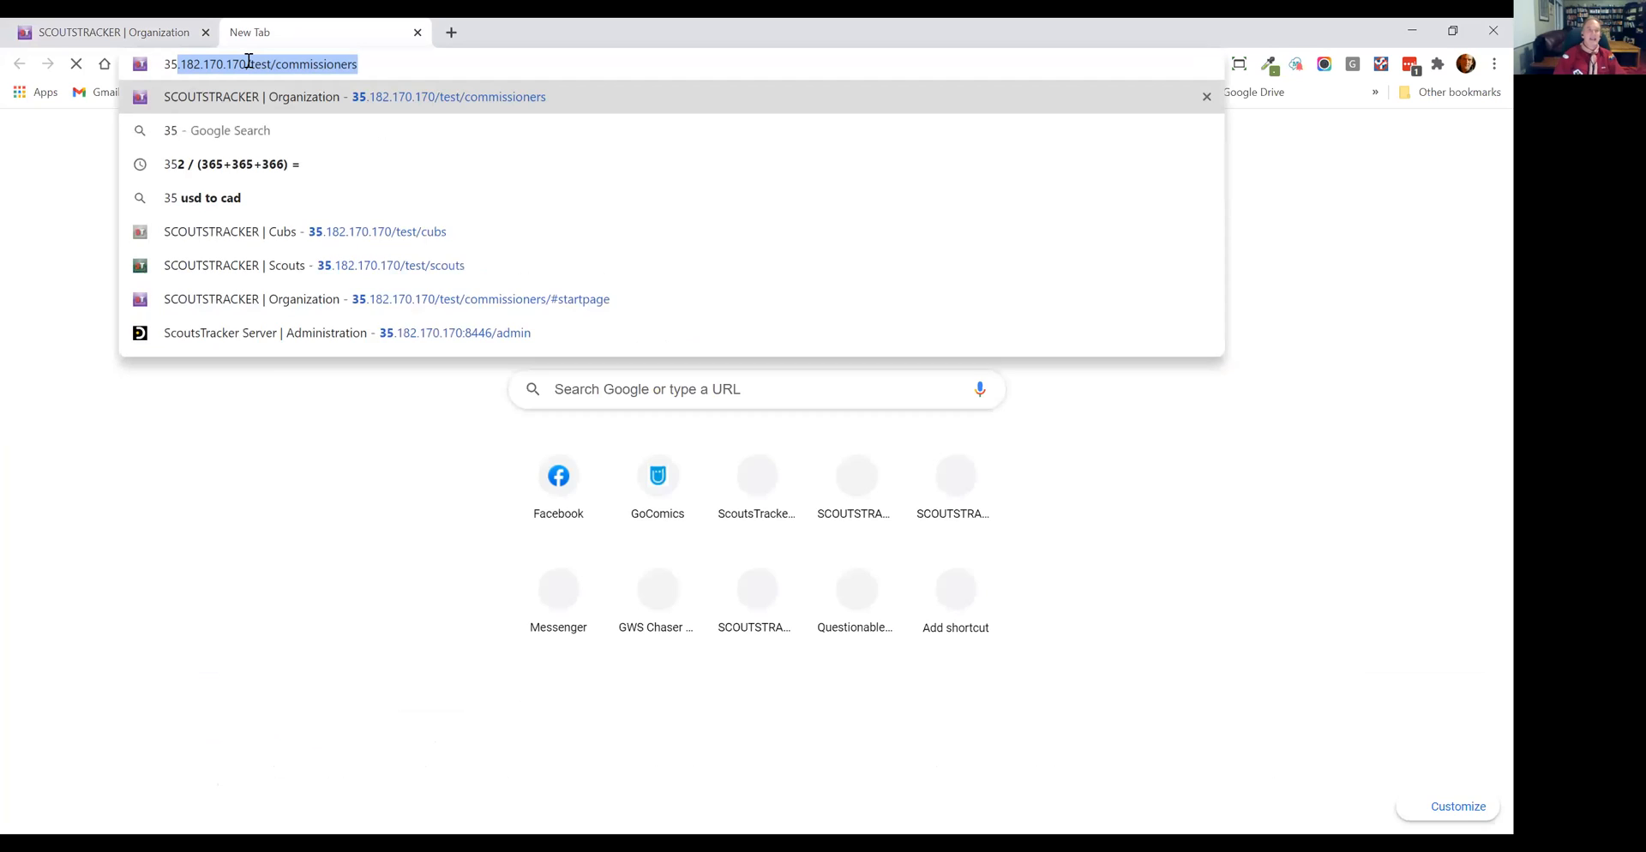
pyautogui.write('.182.170.170/test/')
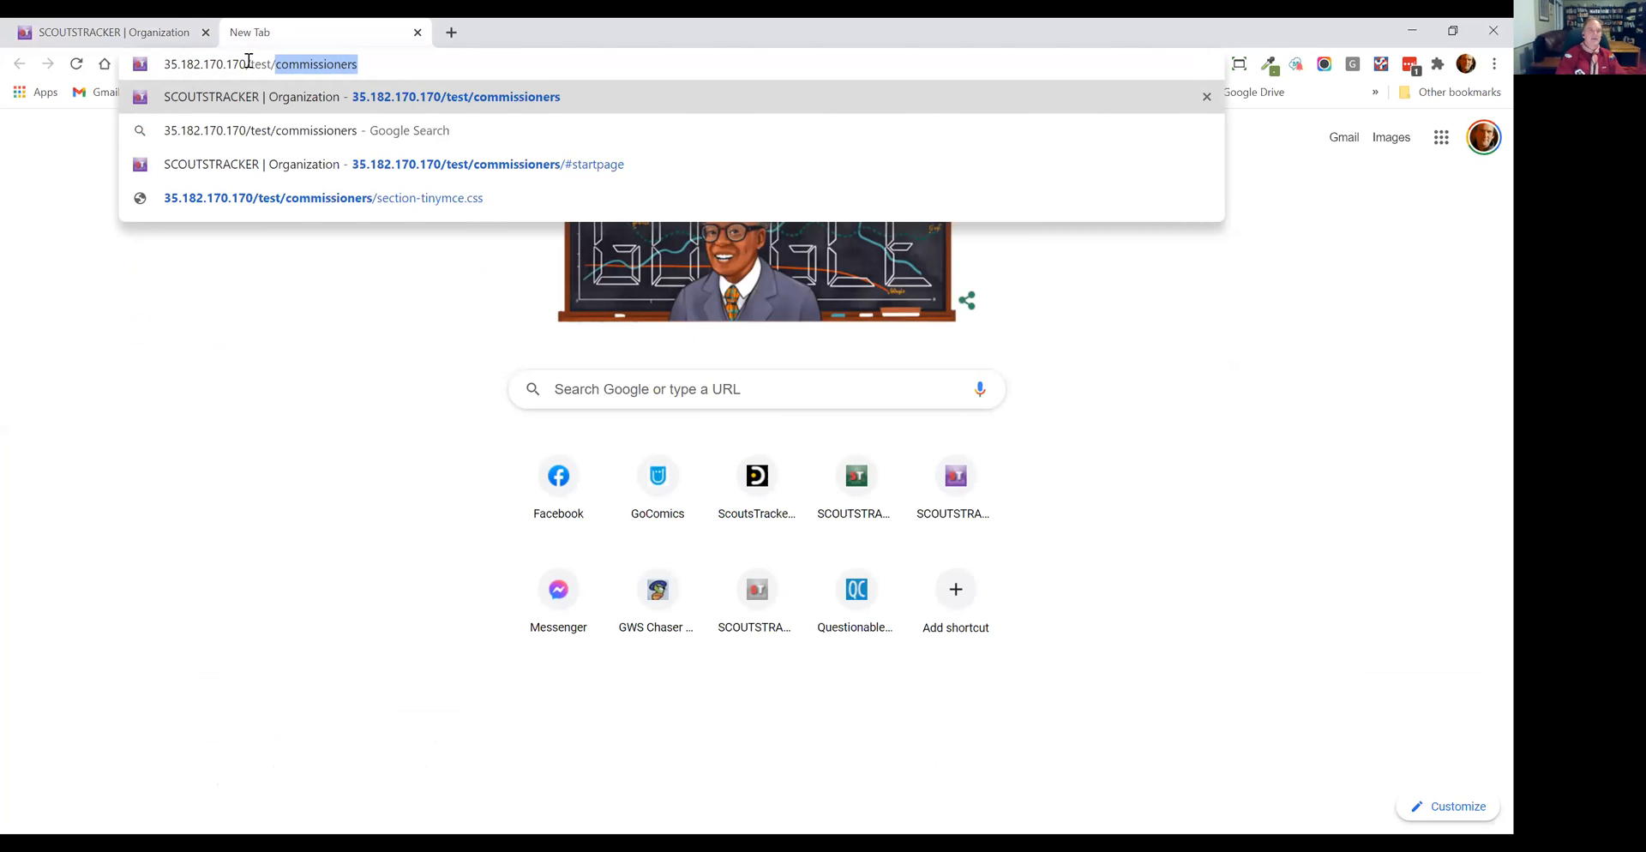
pyautogui.write('scouts')
pyautogui.press('Return')
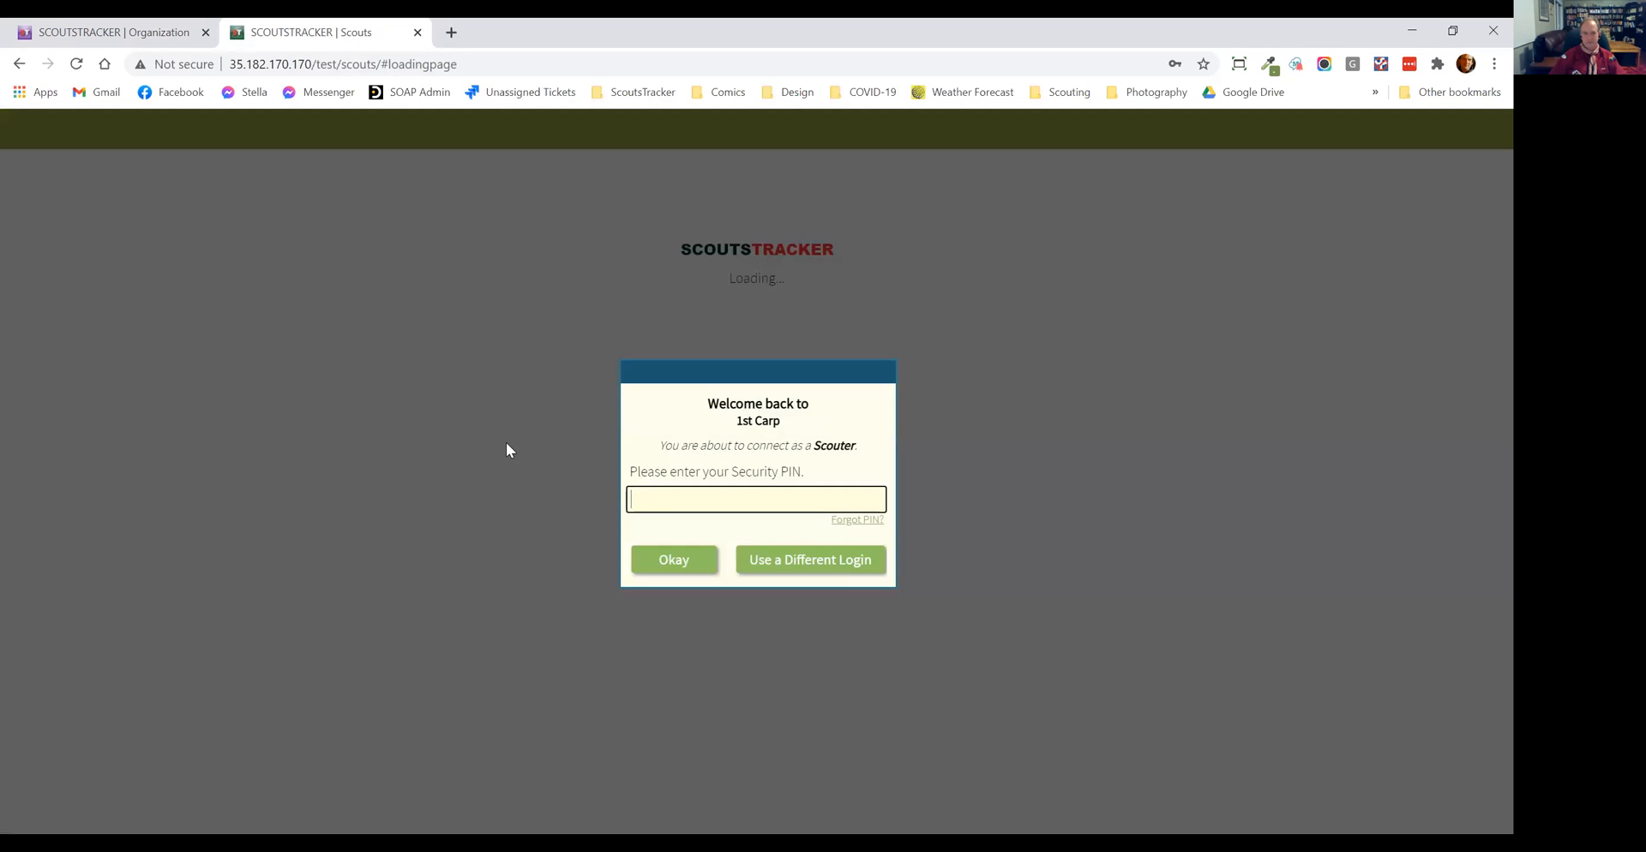
# Step: Choose to use a different login, leave the account creation wizard, and open the sign-in form from Home
pyautogui.click(777, 565)
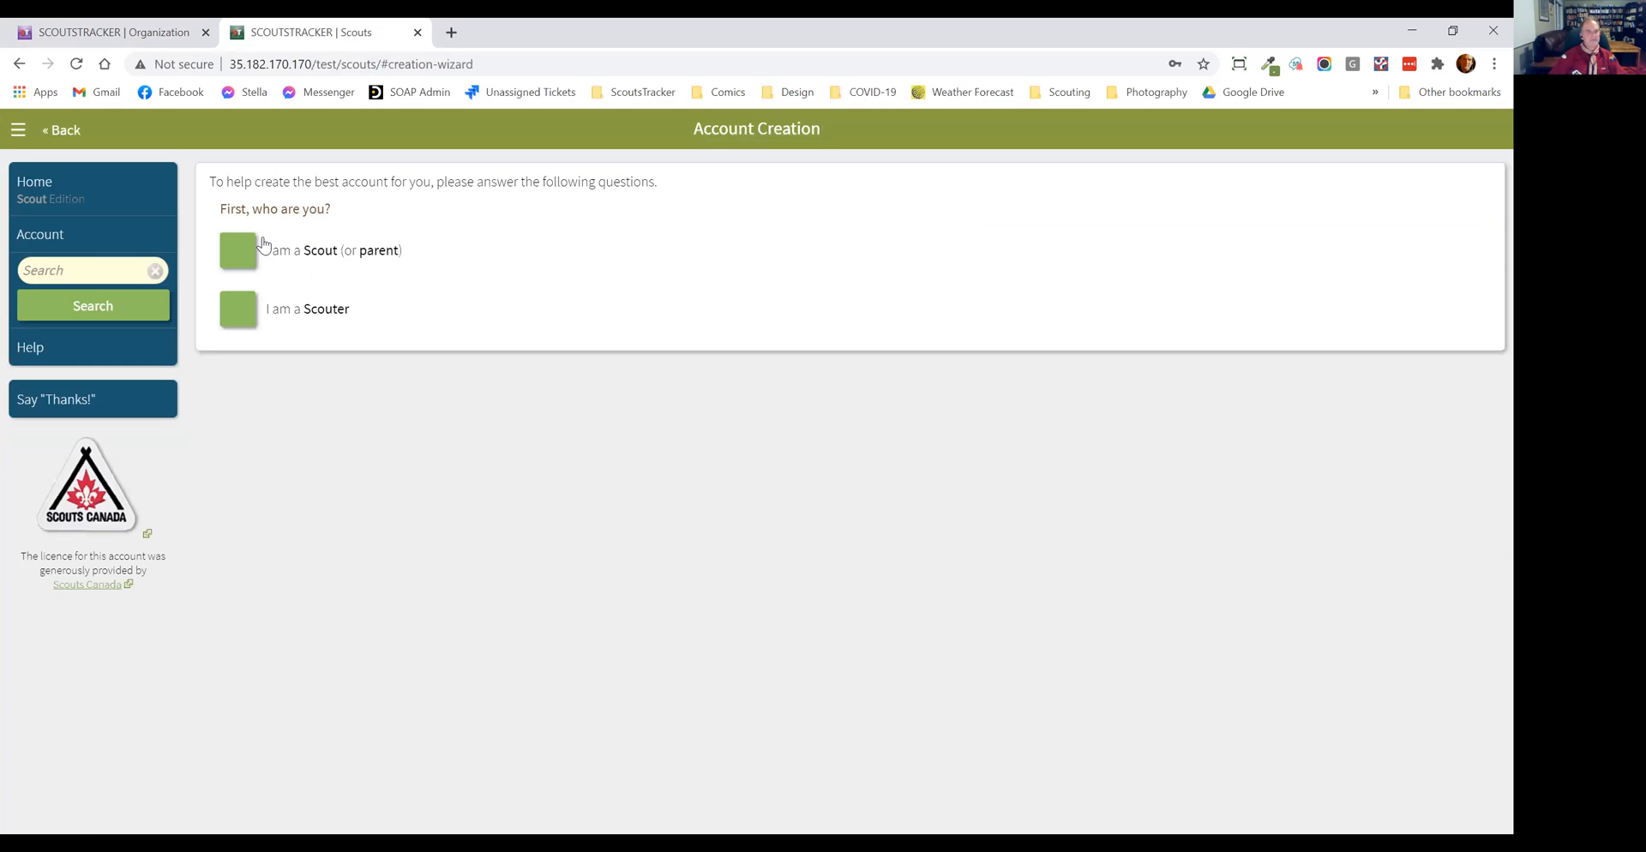
pyautogui.click(66, 186)
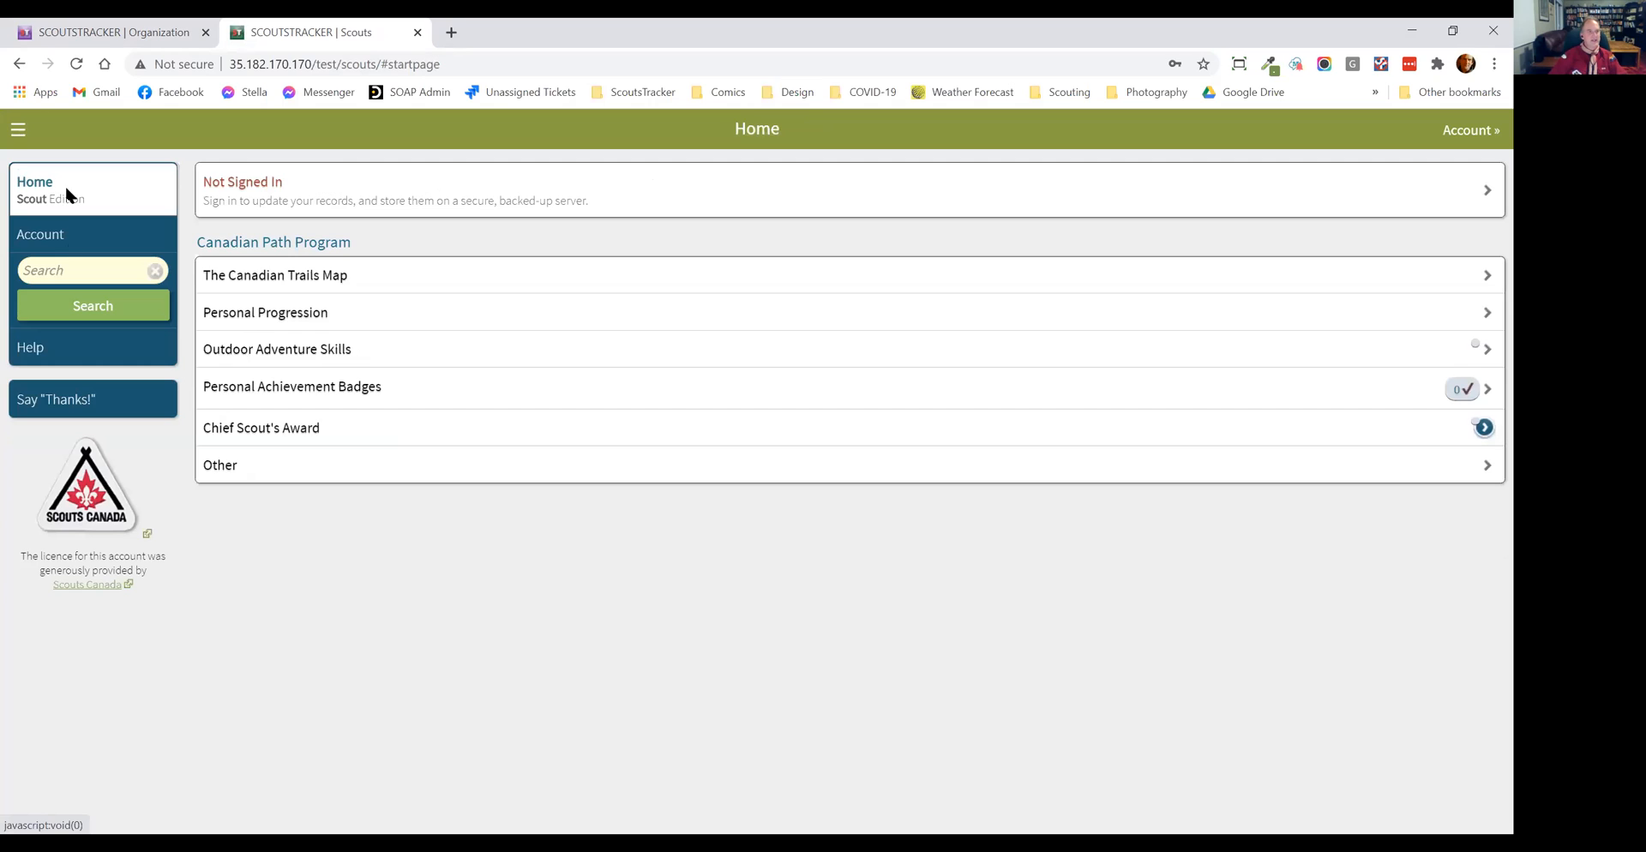
pyautogui.click(286, 196)
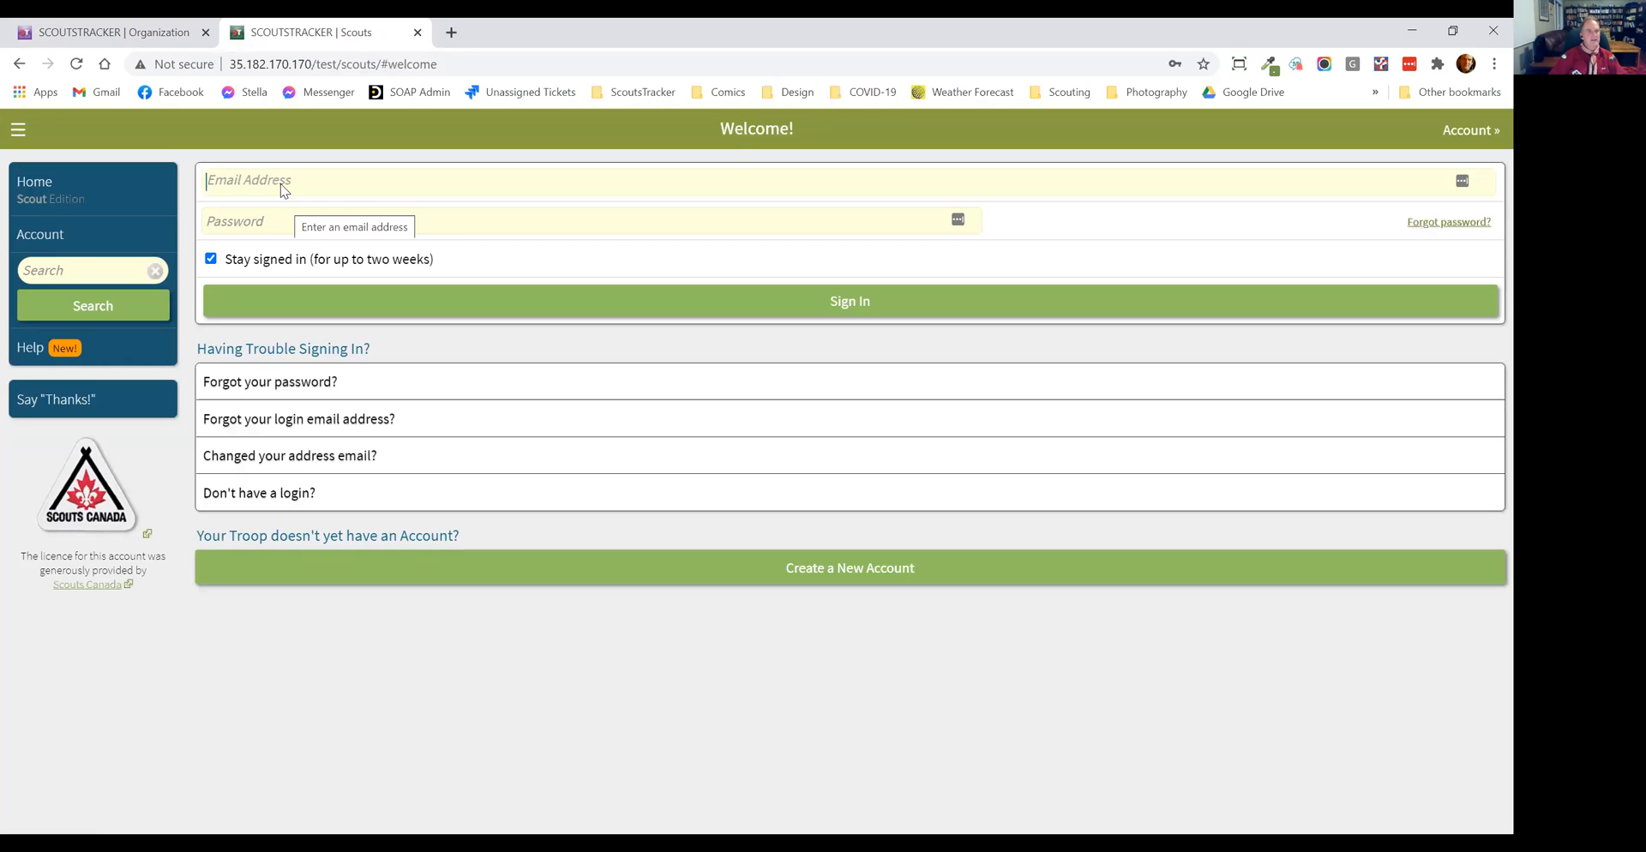
# Step: Sign in with the demo email address and saved password, dismiss the notices, and choose the 1st Muddy Paw Scouter login
pyautogui.write('de')
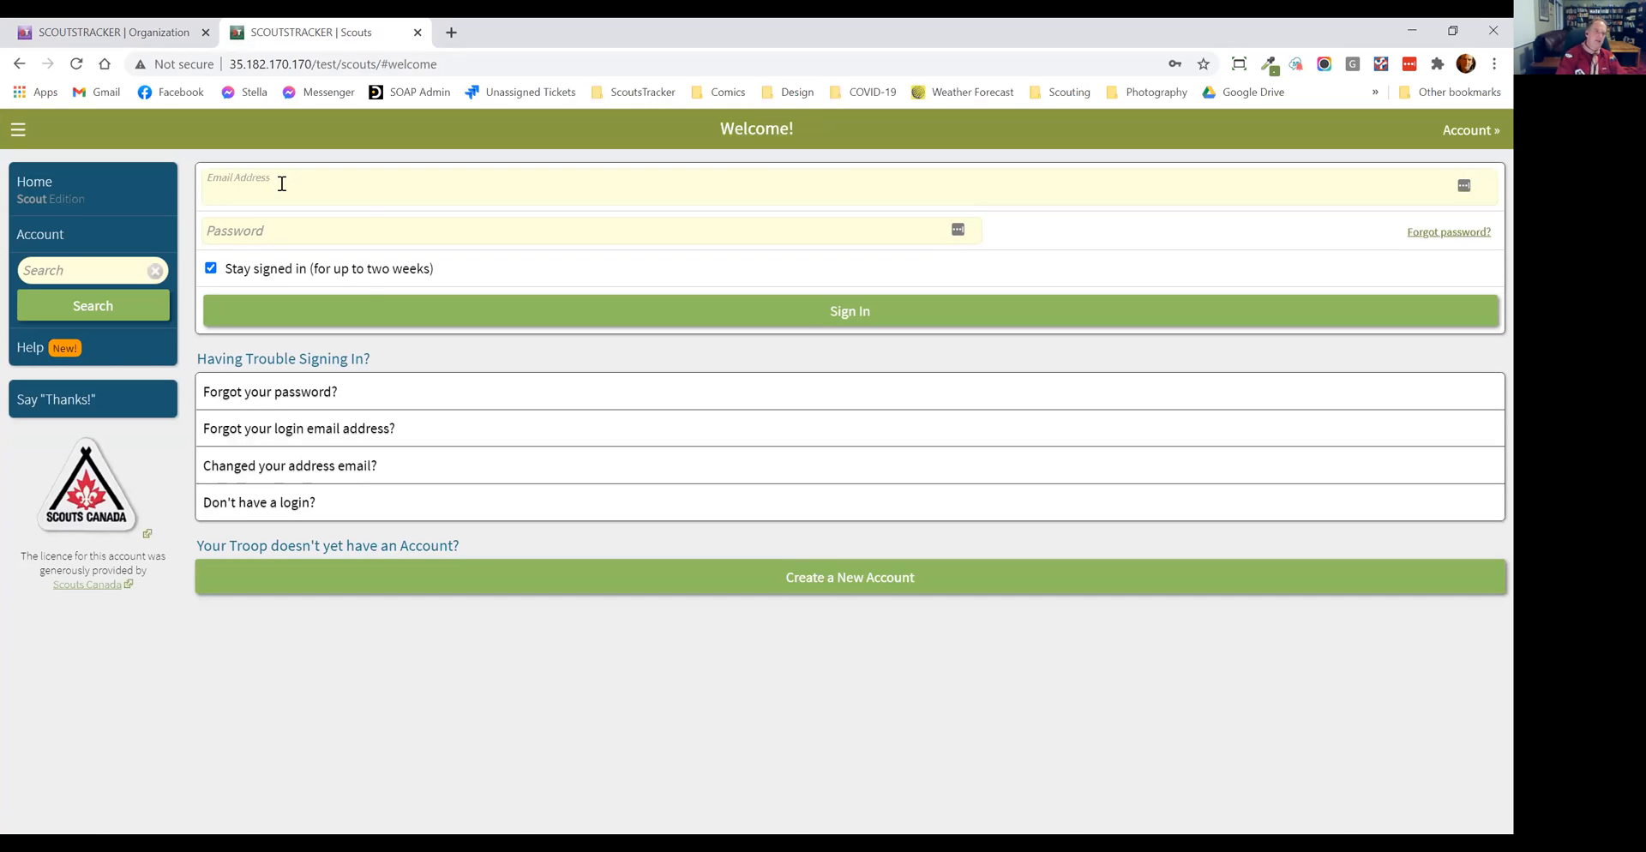
pyautogui.write('mo@example.com')
pyautogui.press('Down')
pyautogui.press('Tab')
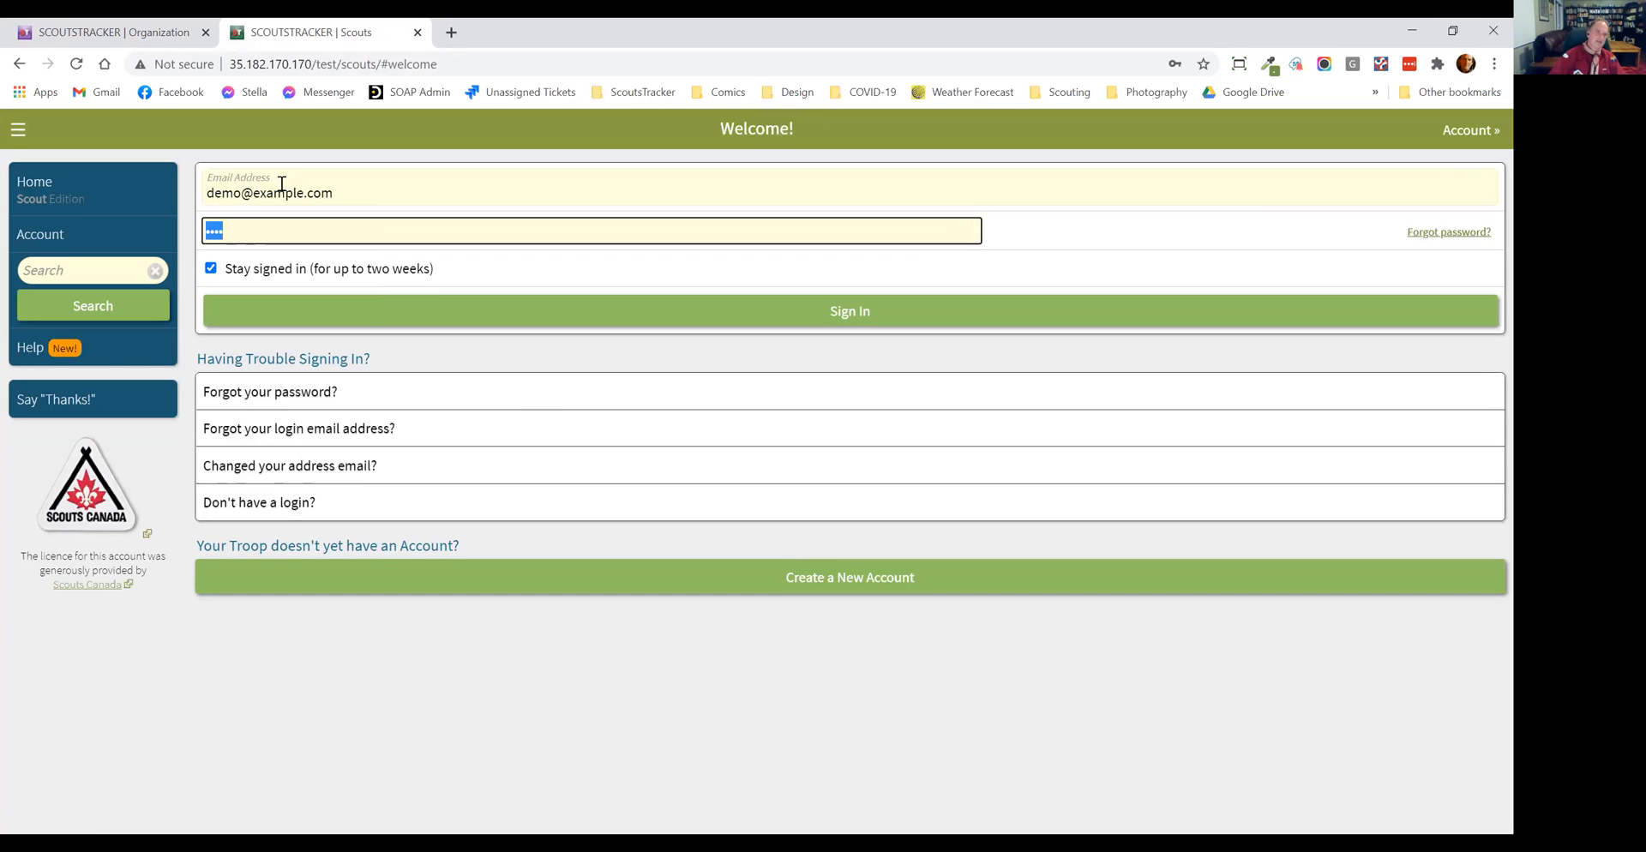
pyautogui.click(563, 307)
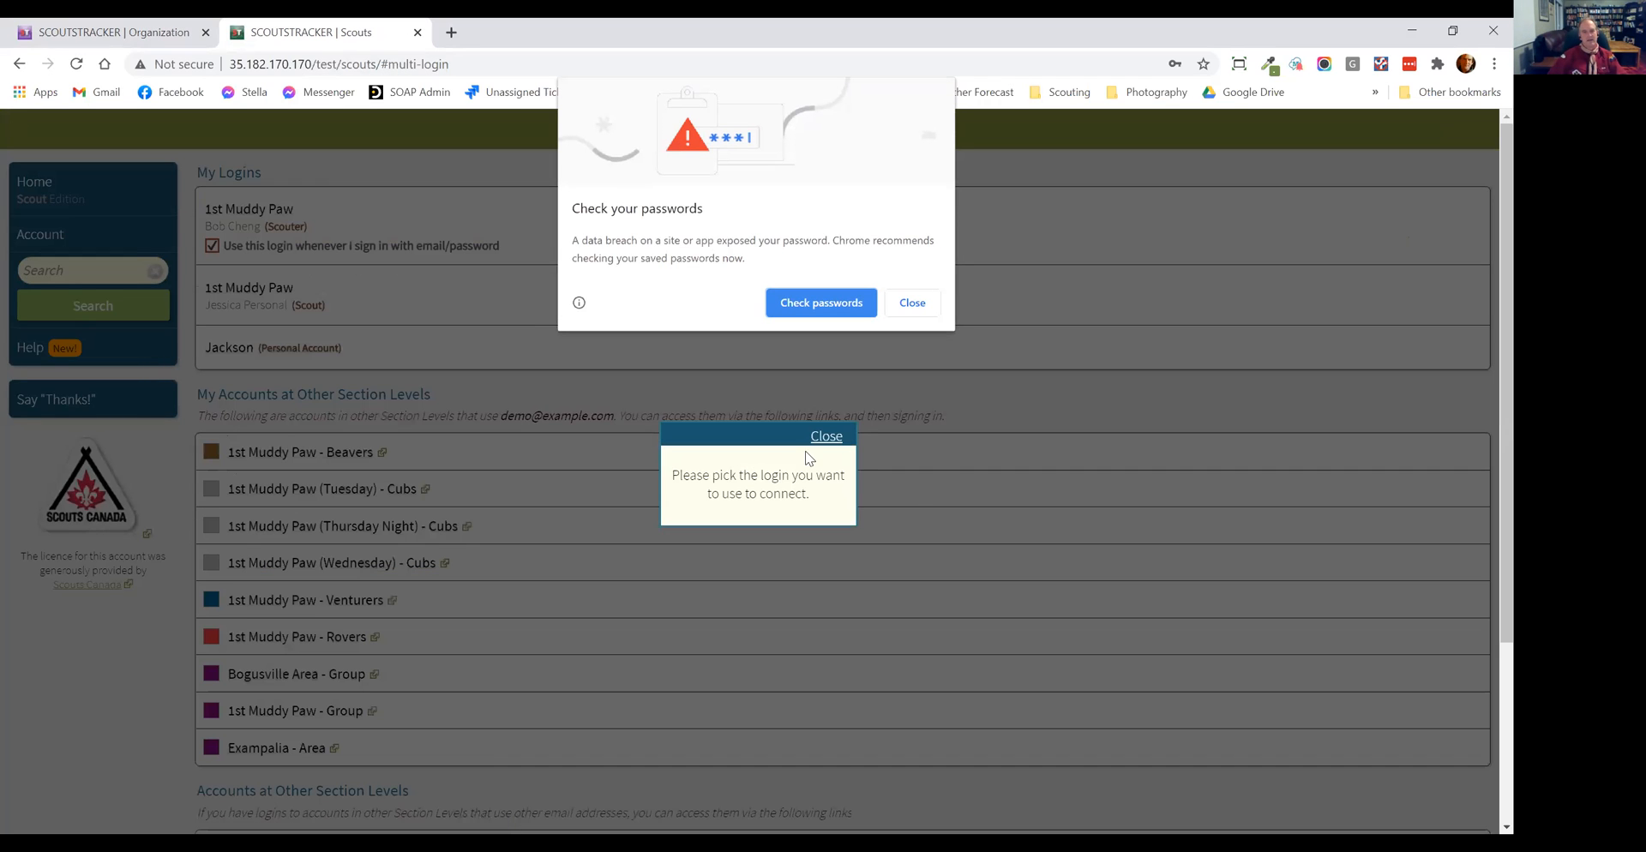
pyautogui.click(909, 305)
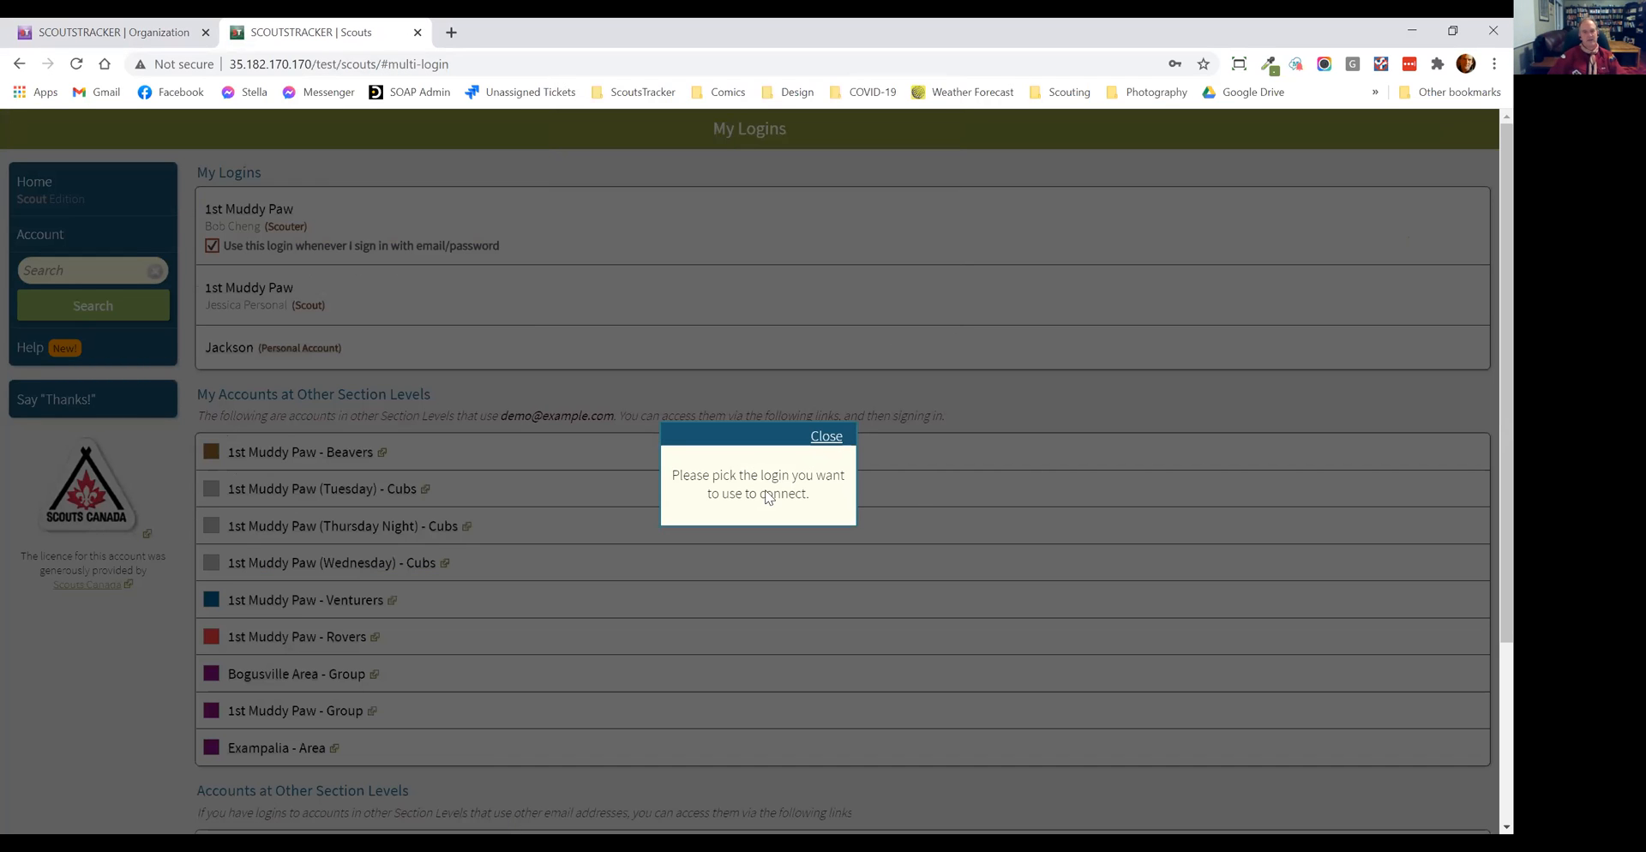
pyautogui.click(824, 437)
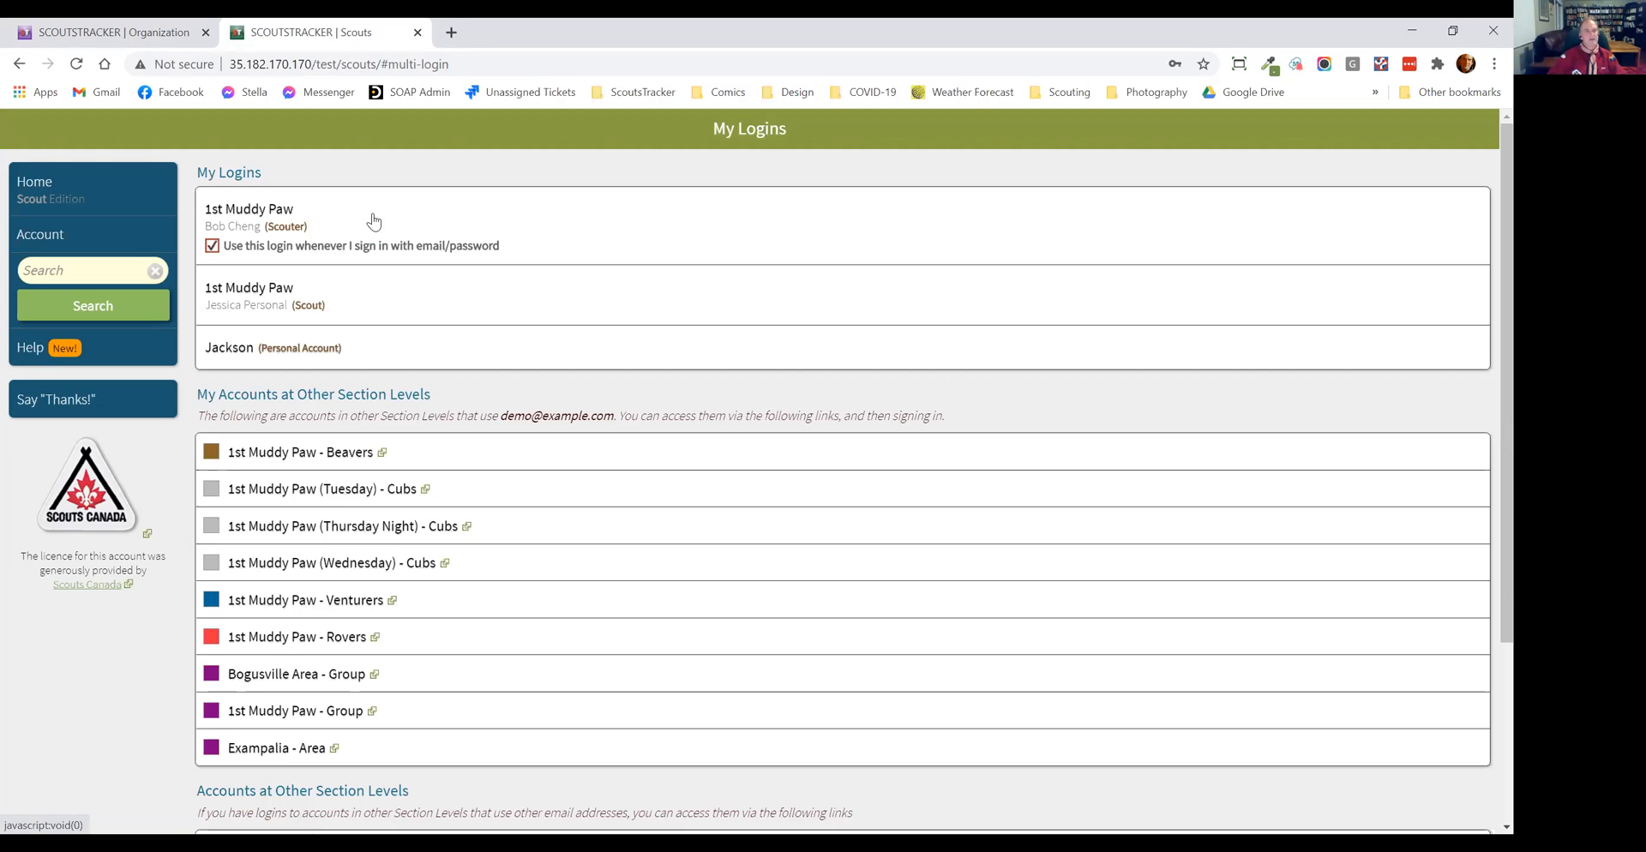
pyautogui.click(315, 215)
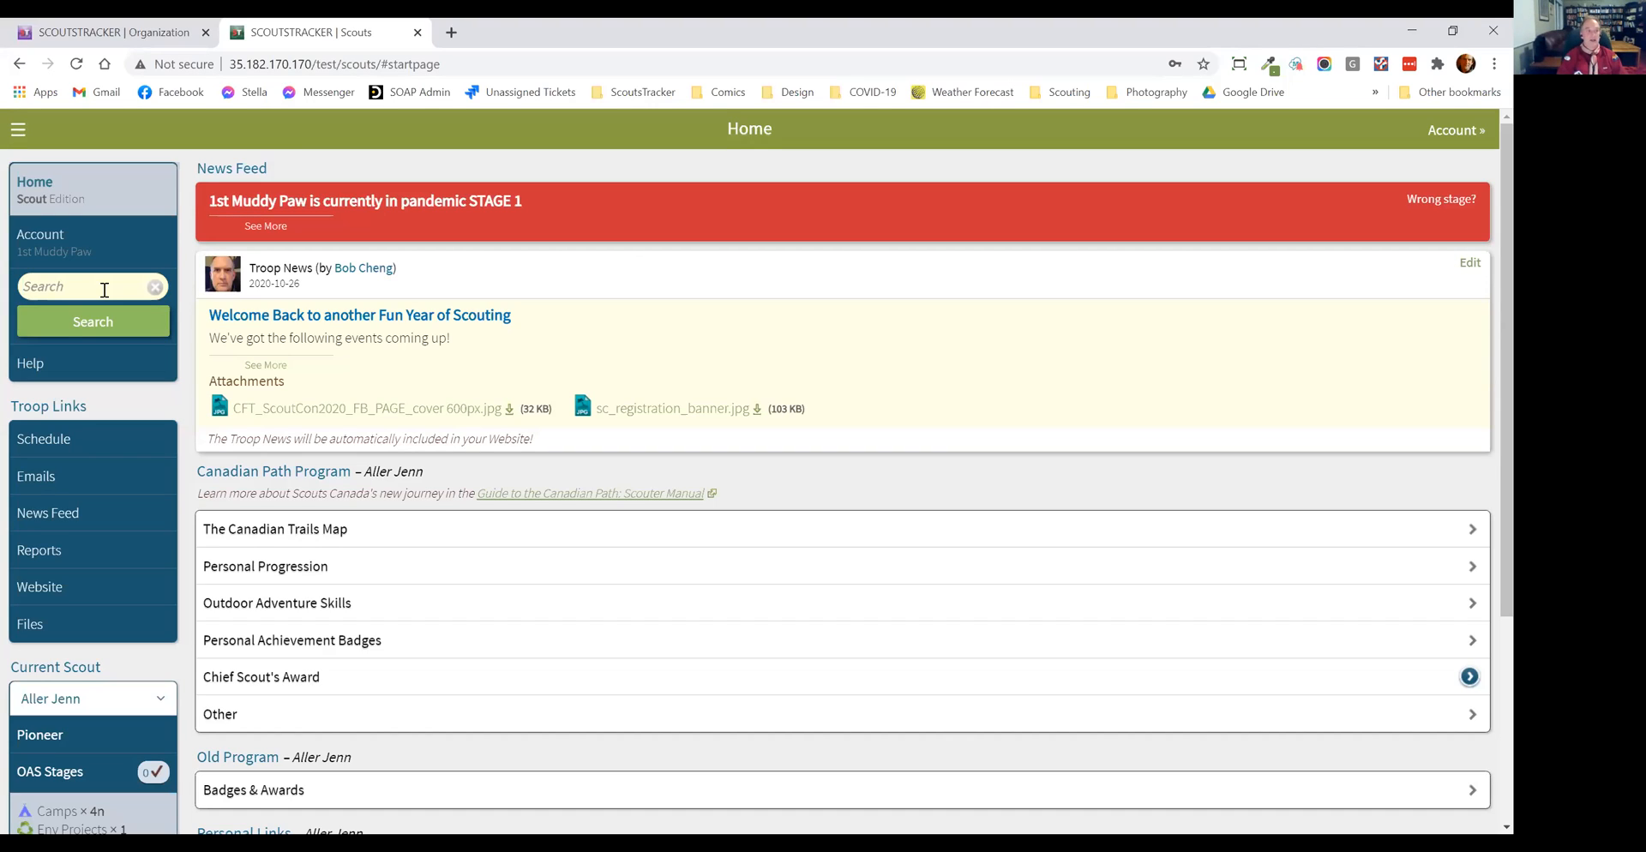
# Step: Search for "menu", look at the matching requirement in the Advanced Tripping badge, and return to the search results
pyautogui.write('menu')
pyautogui.click(94, 323)
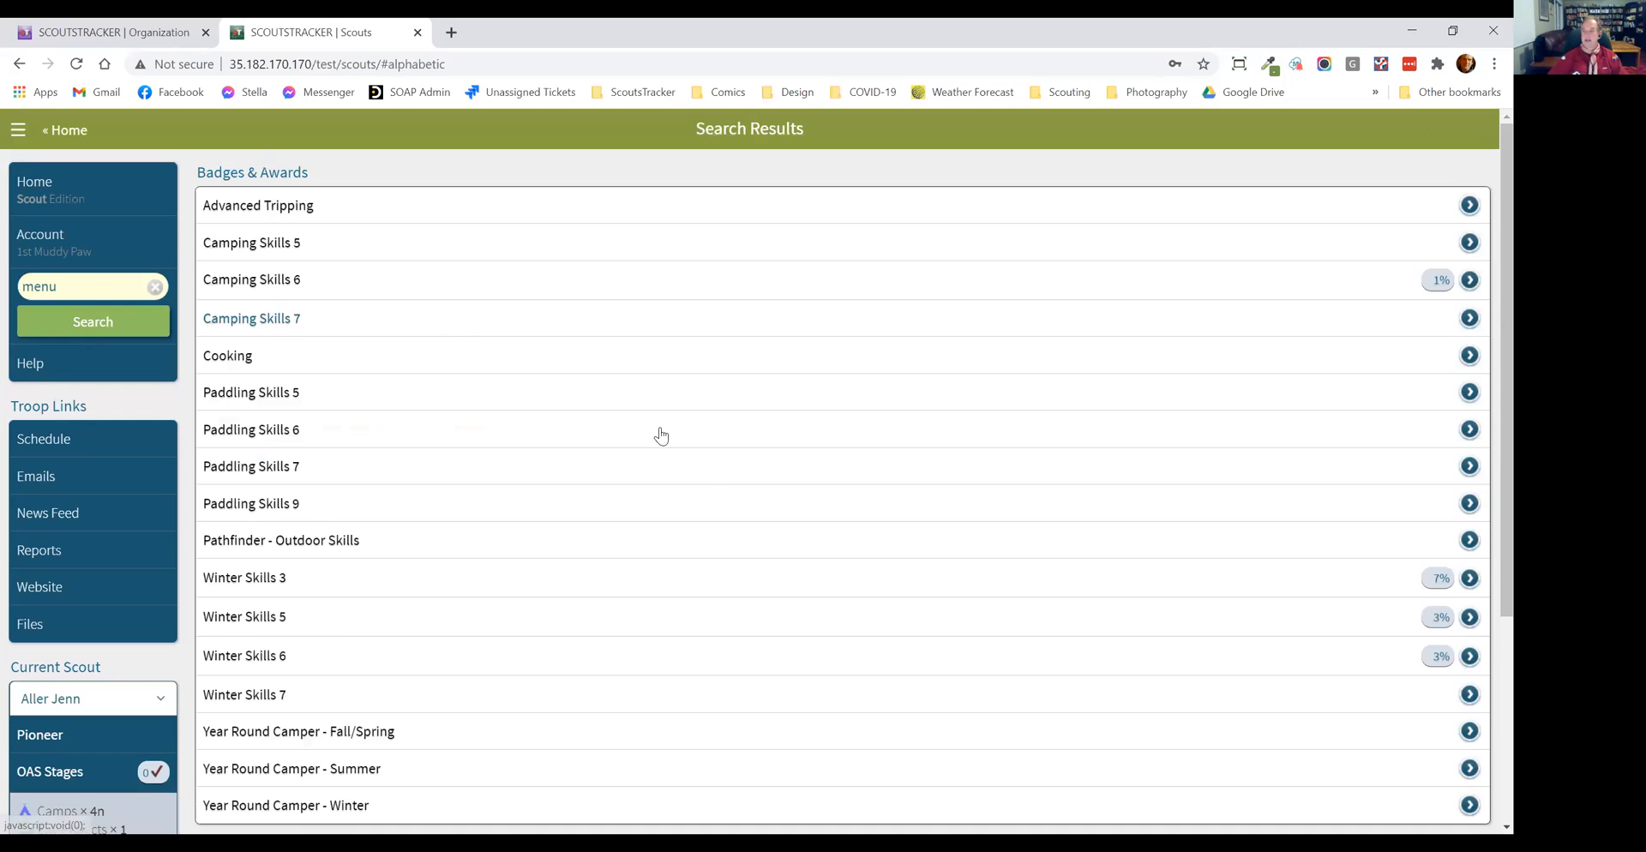
pyautogui.scroll(-3, 661, 435)
pyautogui.scroll(3, 708, 470)
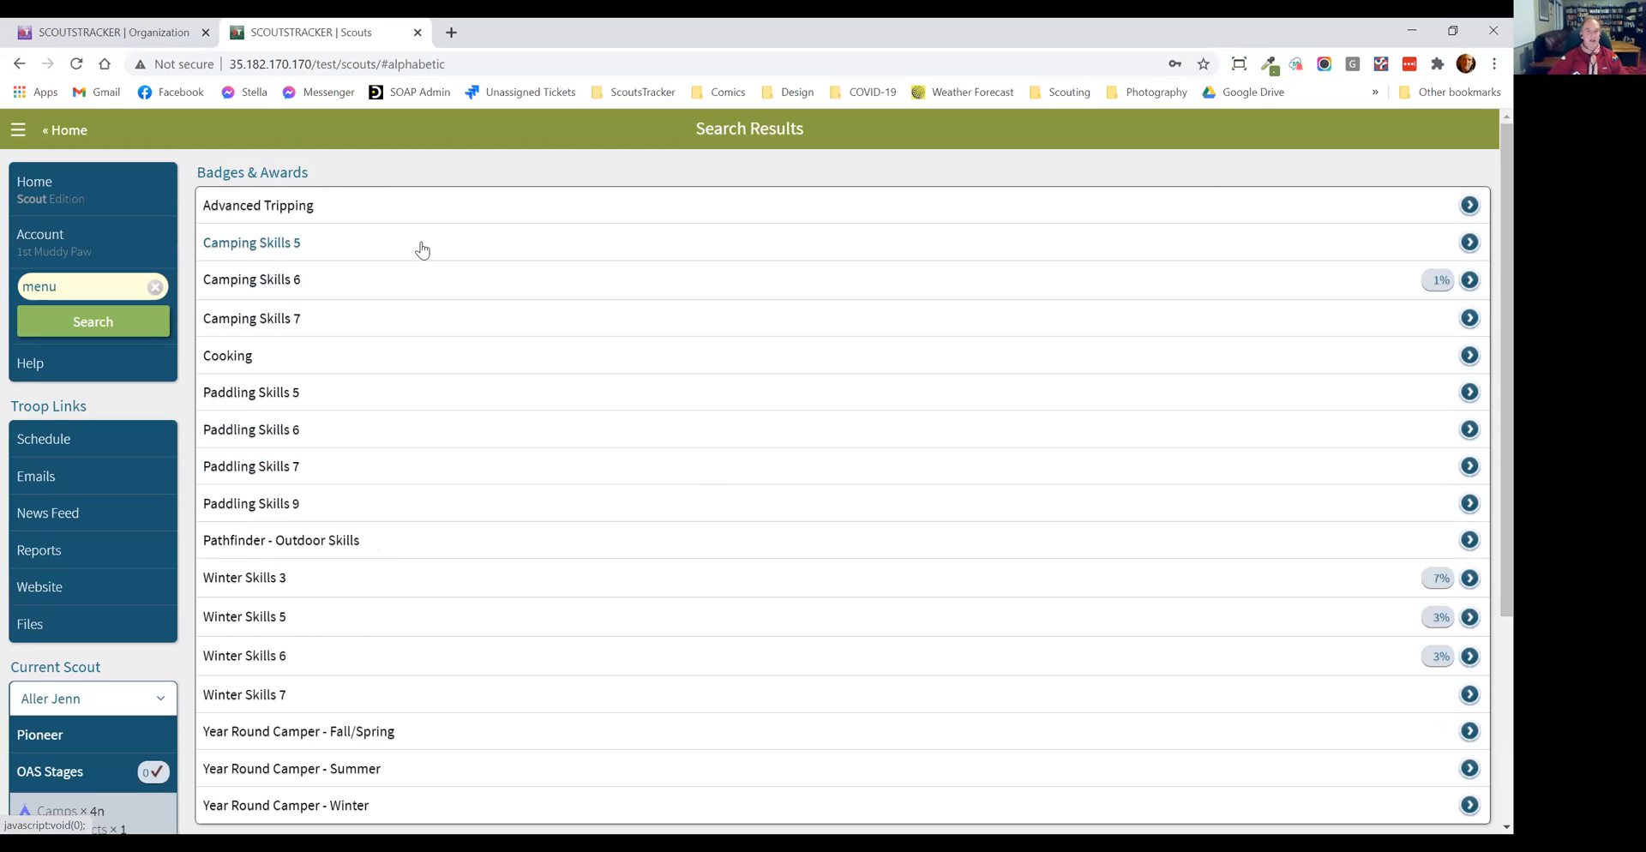
pyautogui.click(339, 216)
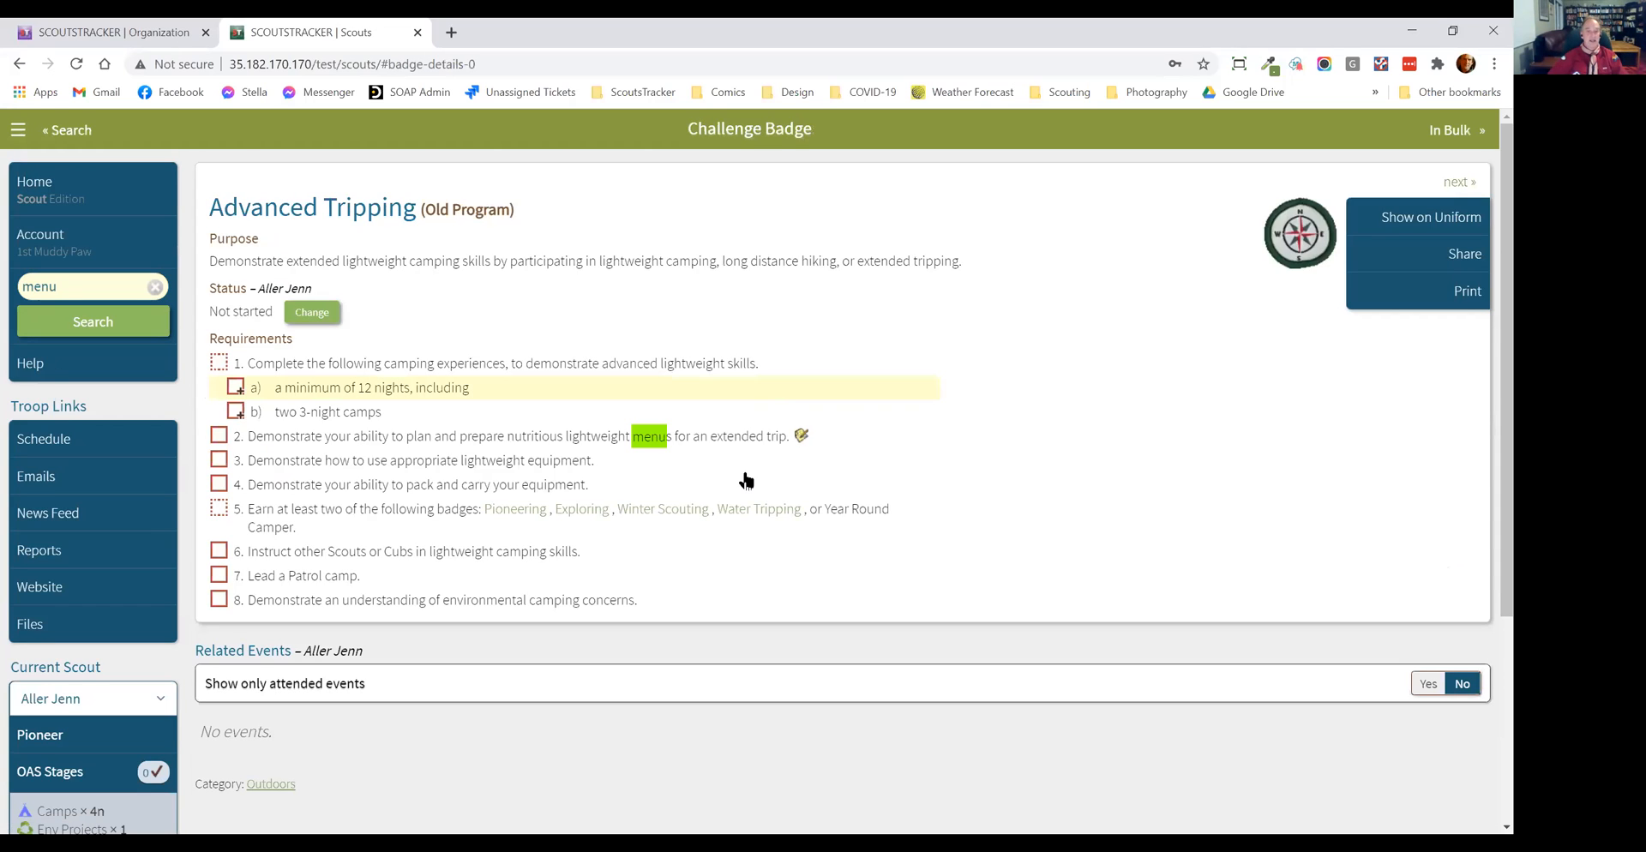
pyautogui.click(67, 129)
# Step: Open Paddling Skills 7 from the search results and examine the requirements that mention "menu"
pyautogui.click(409, 468)
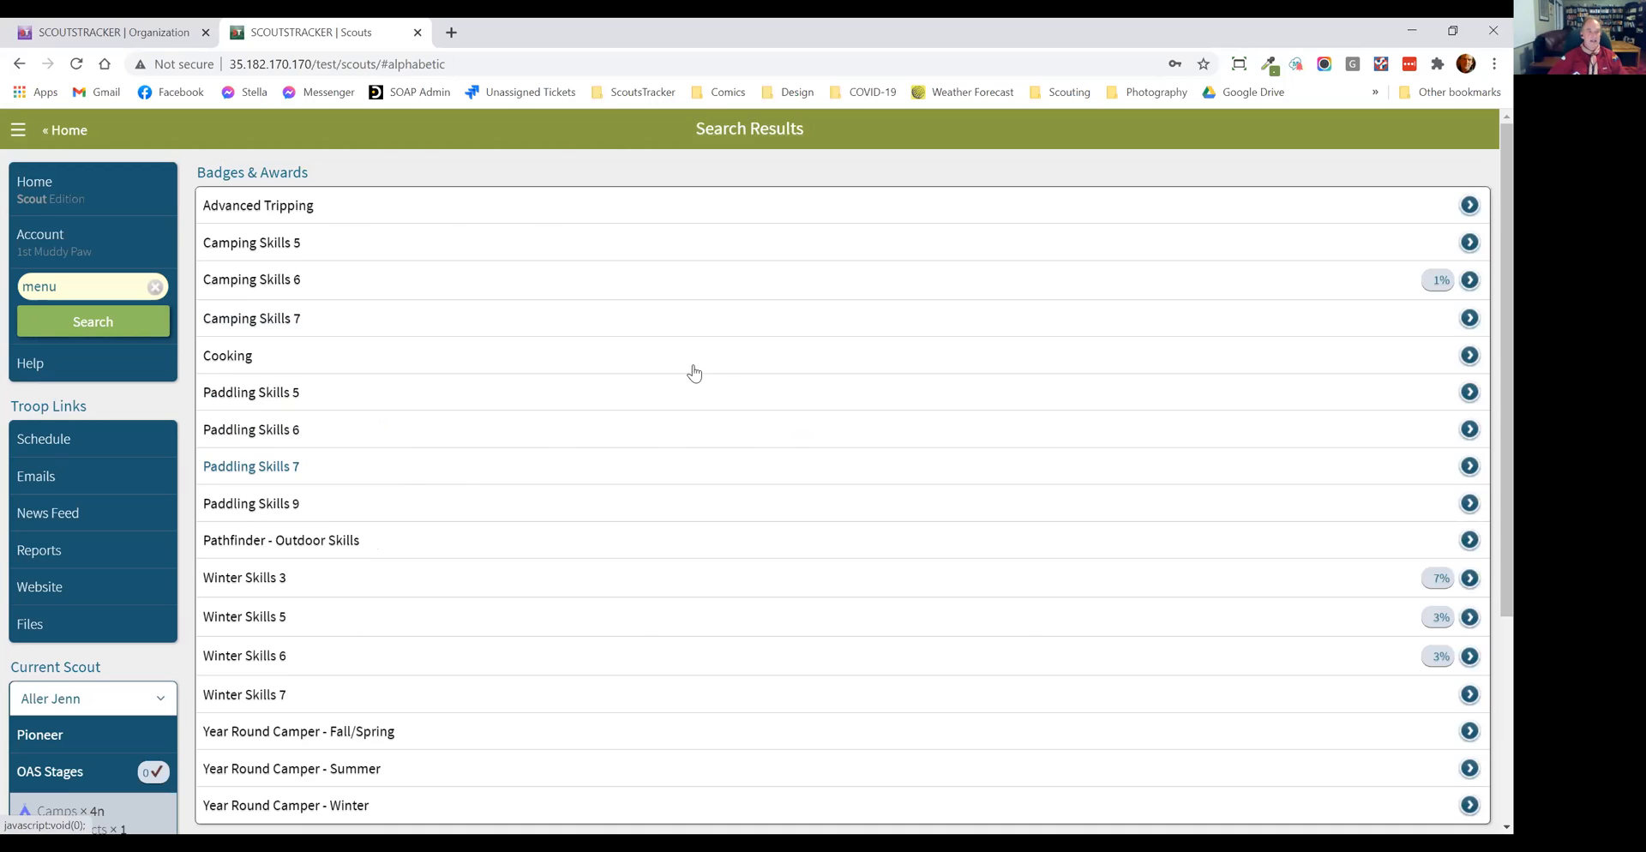
pyautogui.scroll(-5, 717, 368)
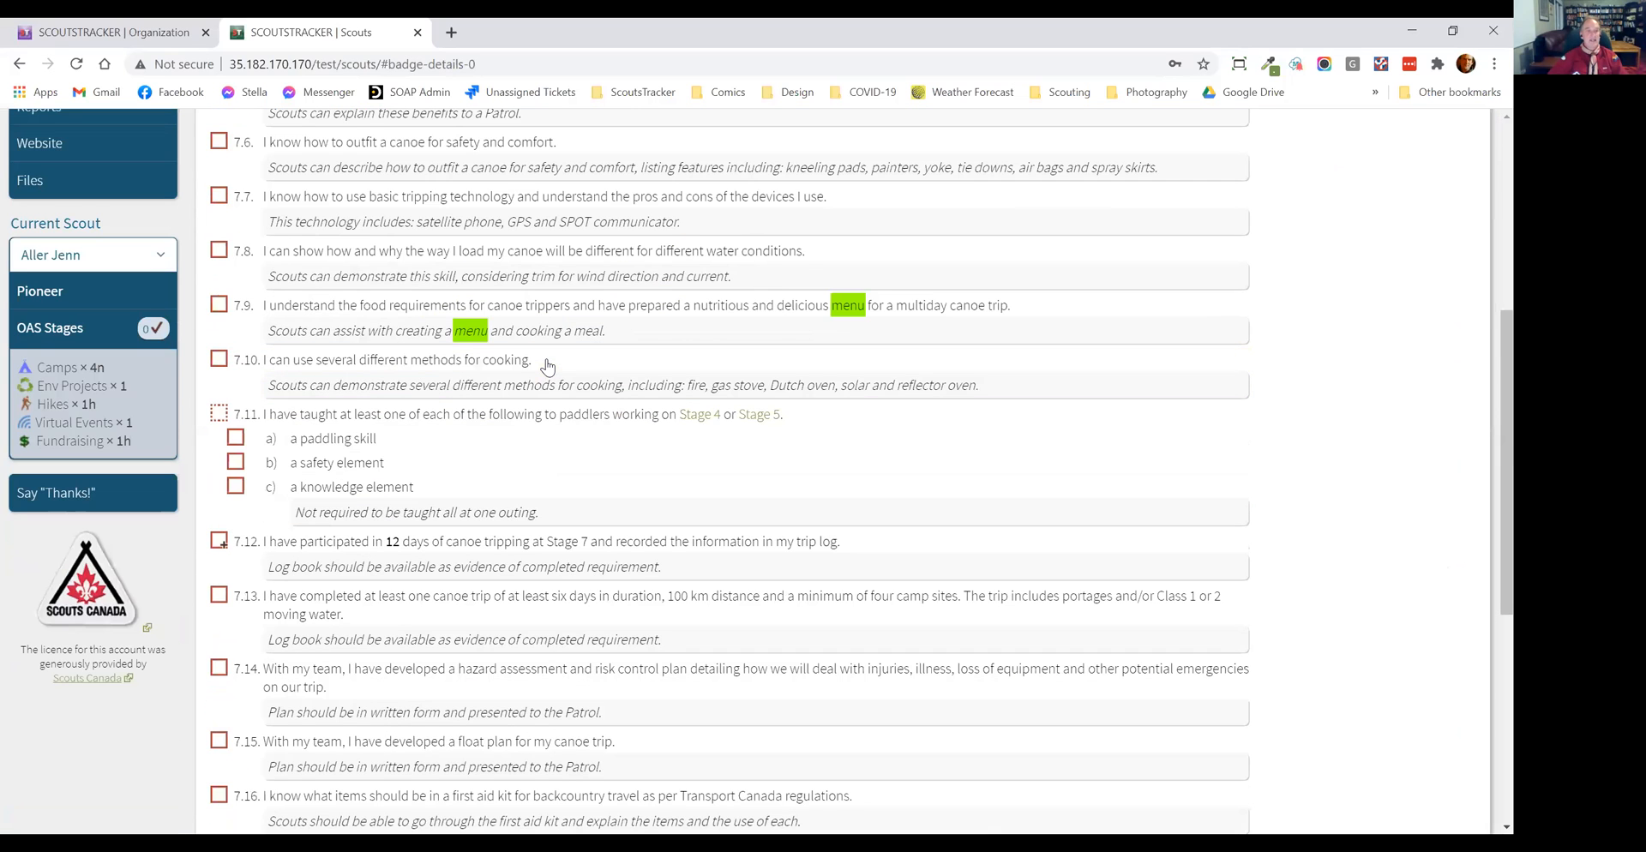
pyautogui.scroll(4, 546, 366)
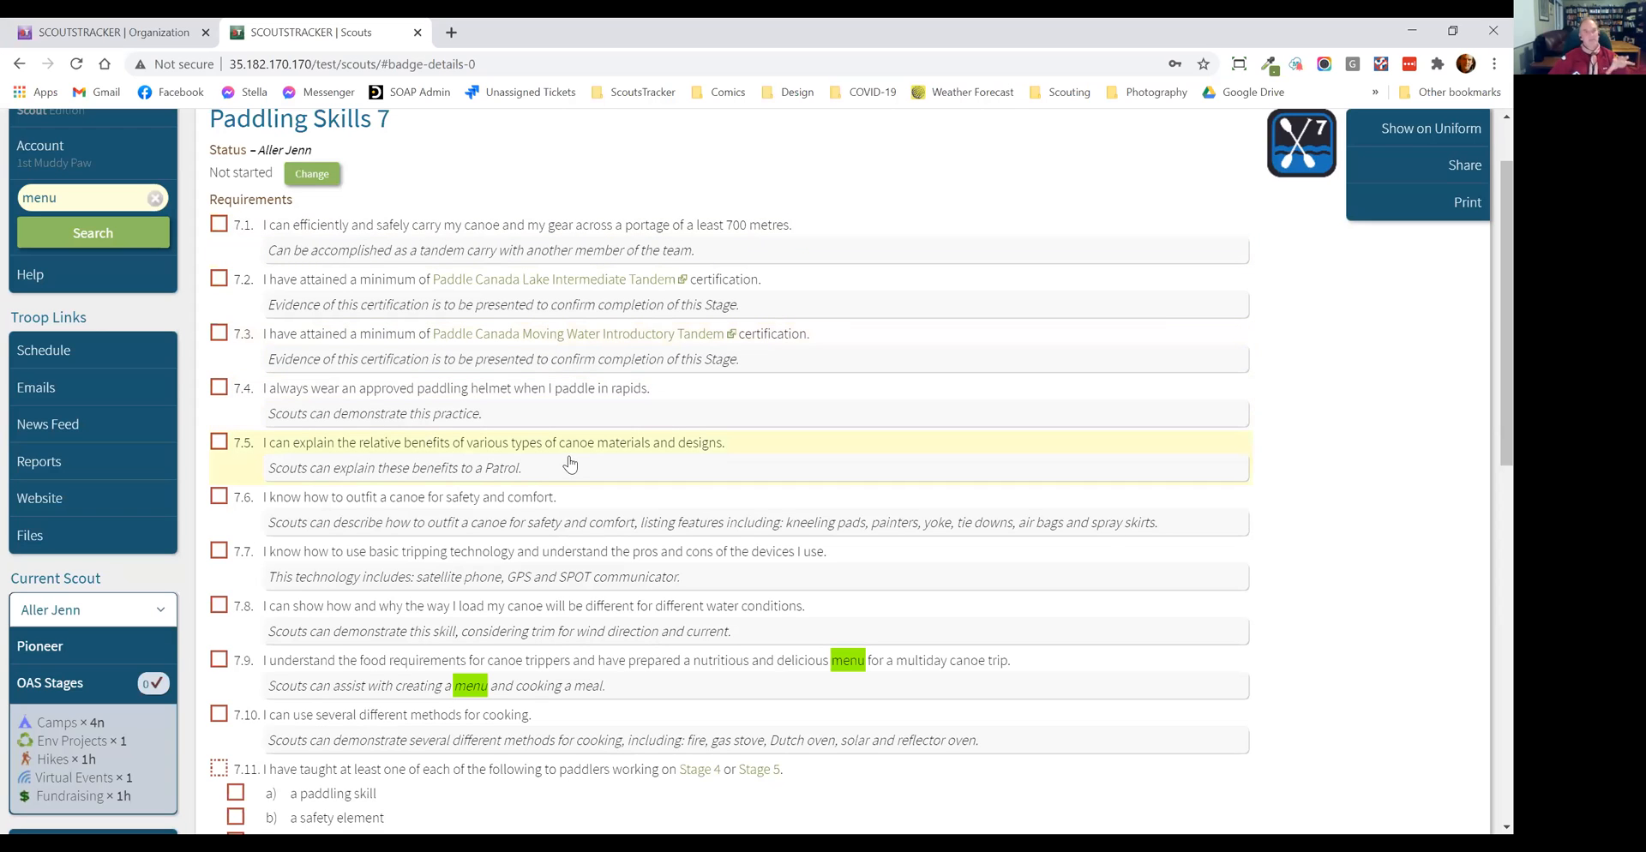
pyautogui.scroll(-1, 647, 506)
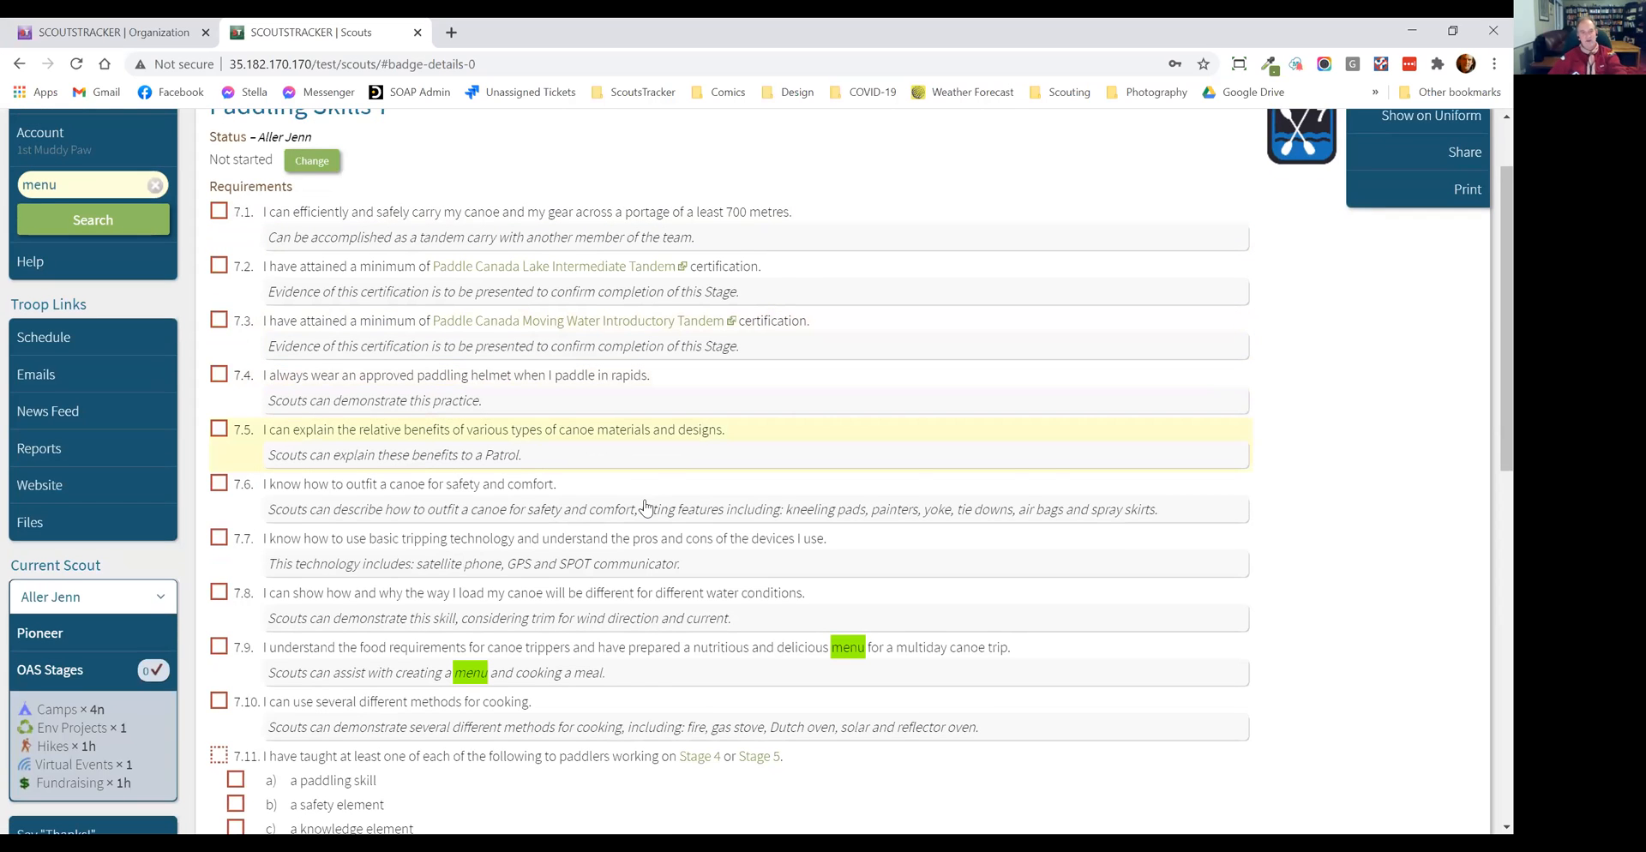
pyautogui.scroll(-1, 497, 592)
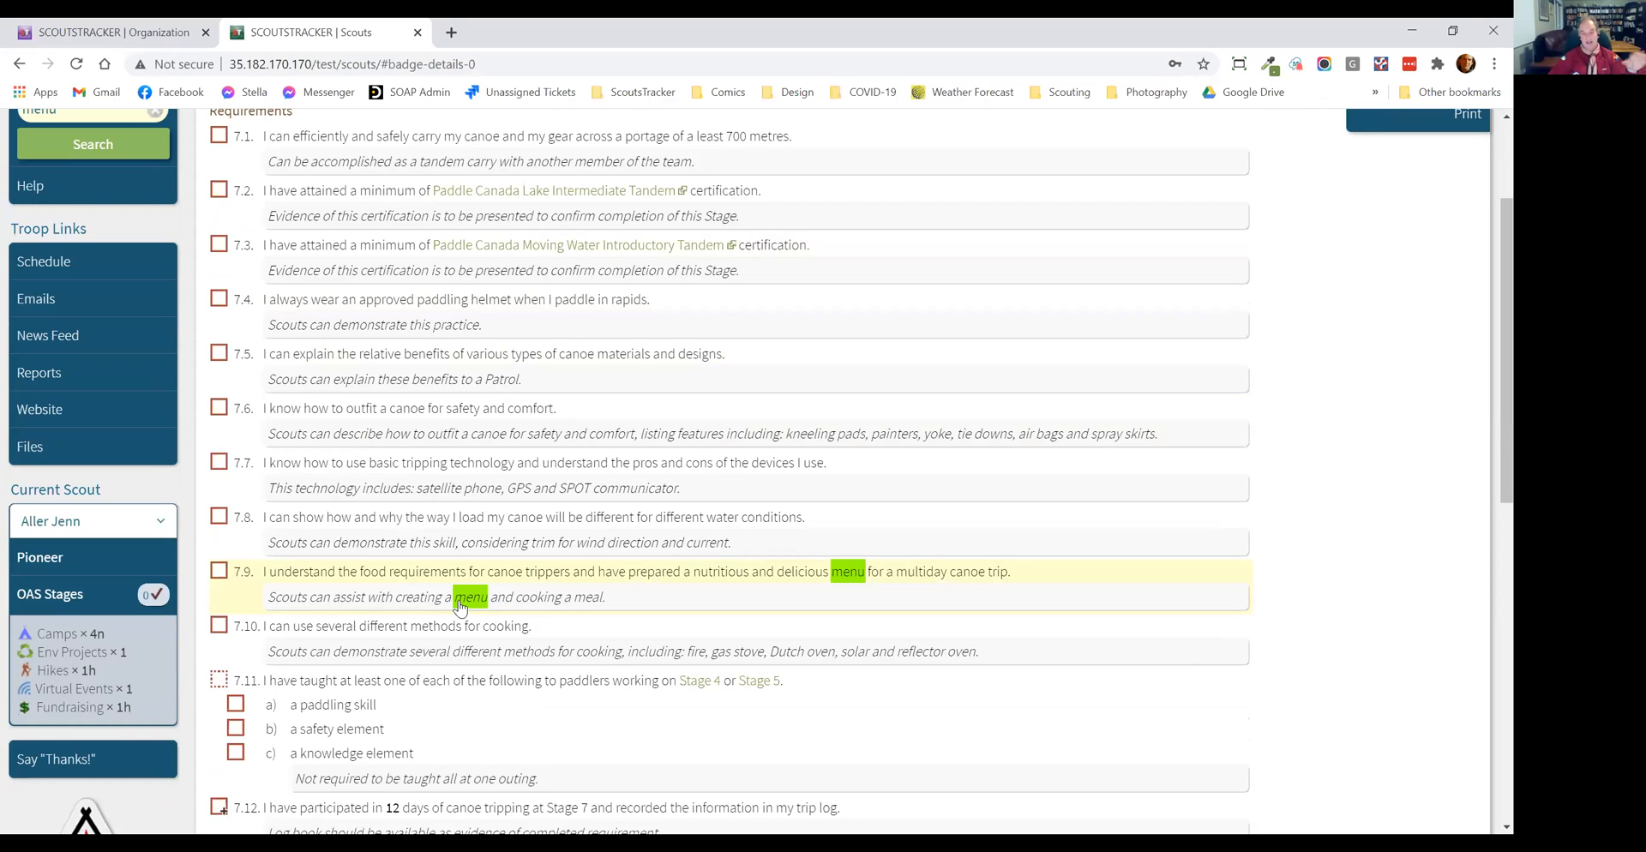
# Step: Open the Scouts section's December 2020 schedule, check the pushed Group Camp, and start a new event on December 31
pyautogui.scroll(2, 232, 498)
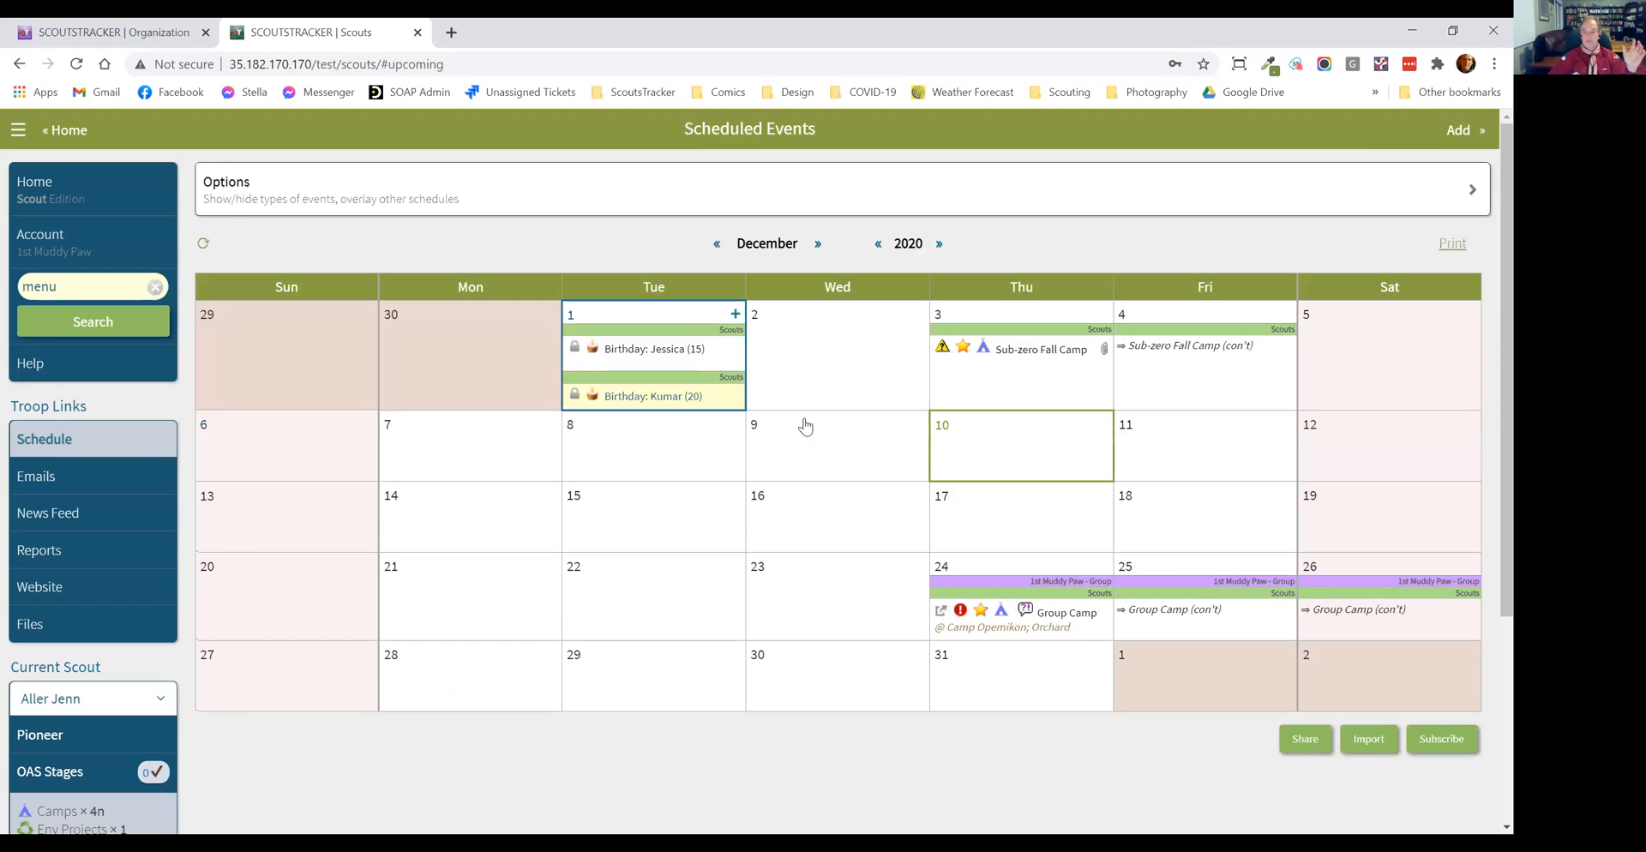
pyautogui.scroll(-2, 919, 482)
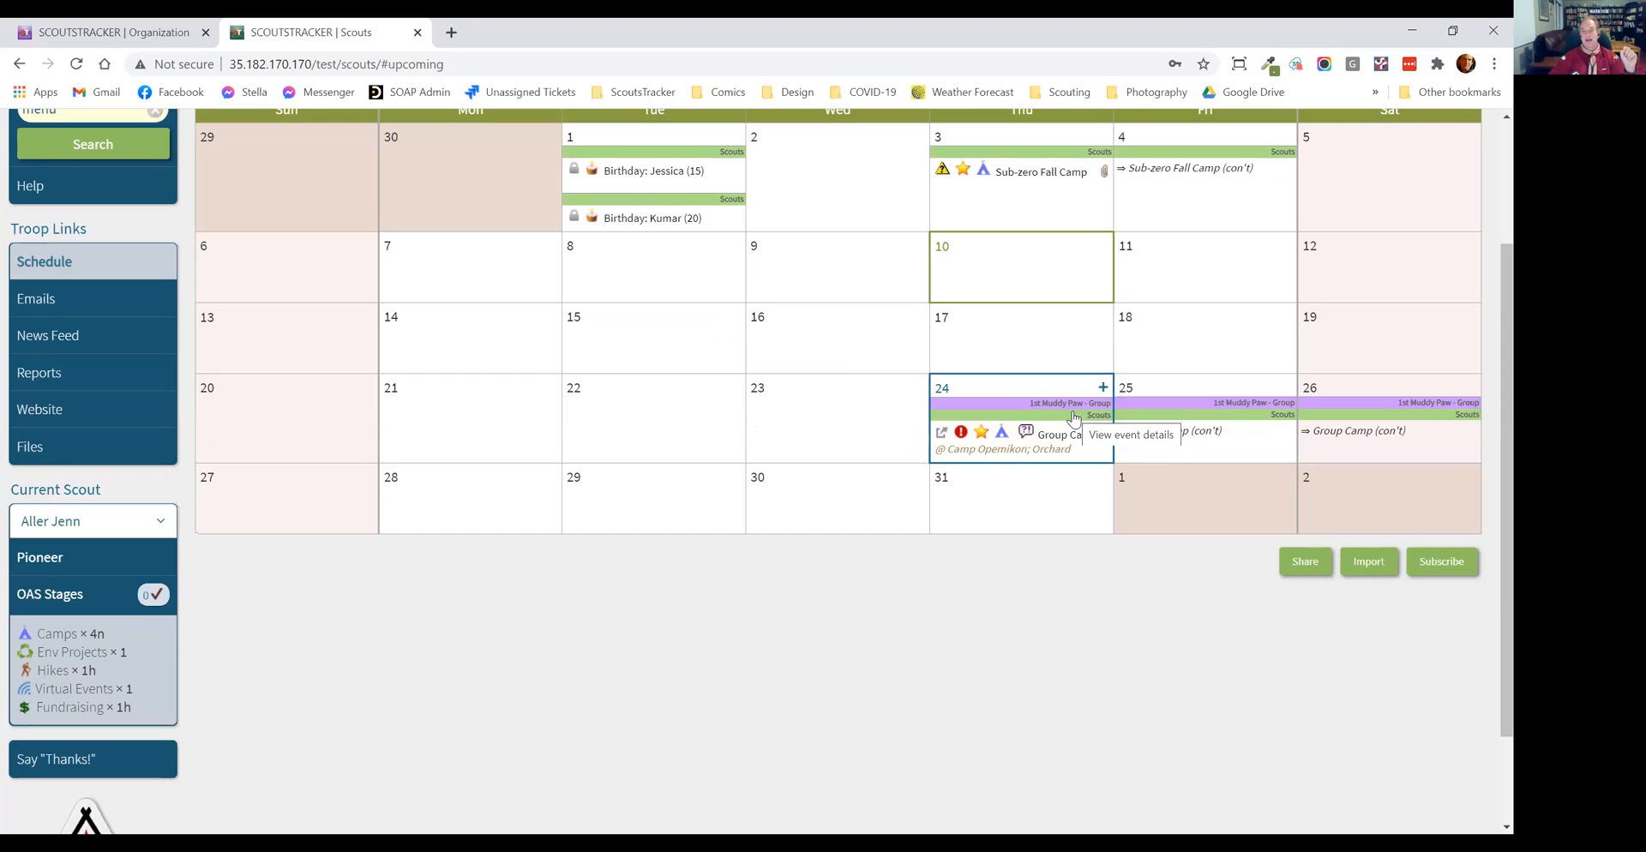
pyautogui.click(1015, 487)
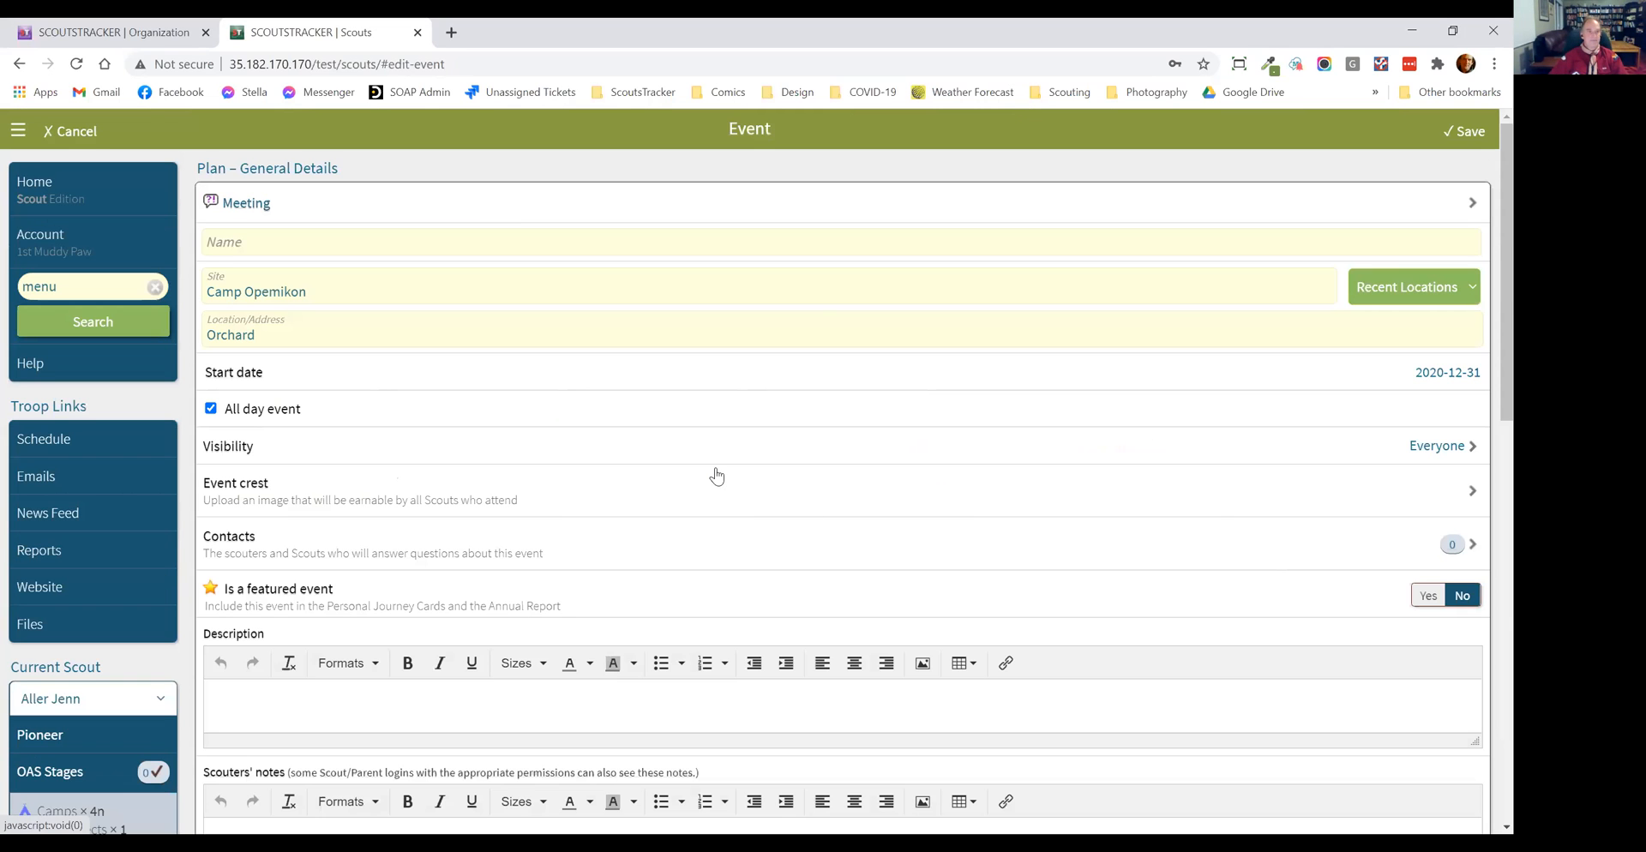
# Step: Label the new event as a 1-hour Hike, return to its details, and dismiss the risk category notice
pyautogui.click(268, 205)
pyautogui.click(277, 317)
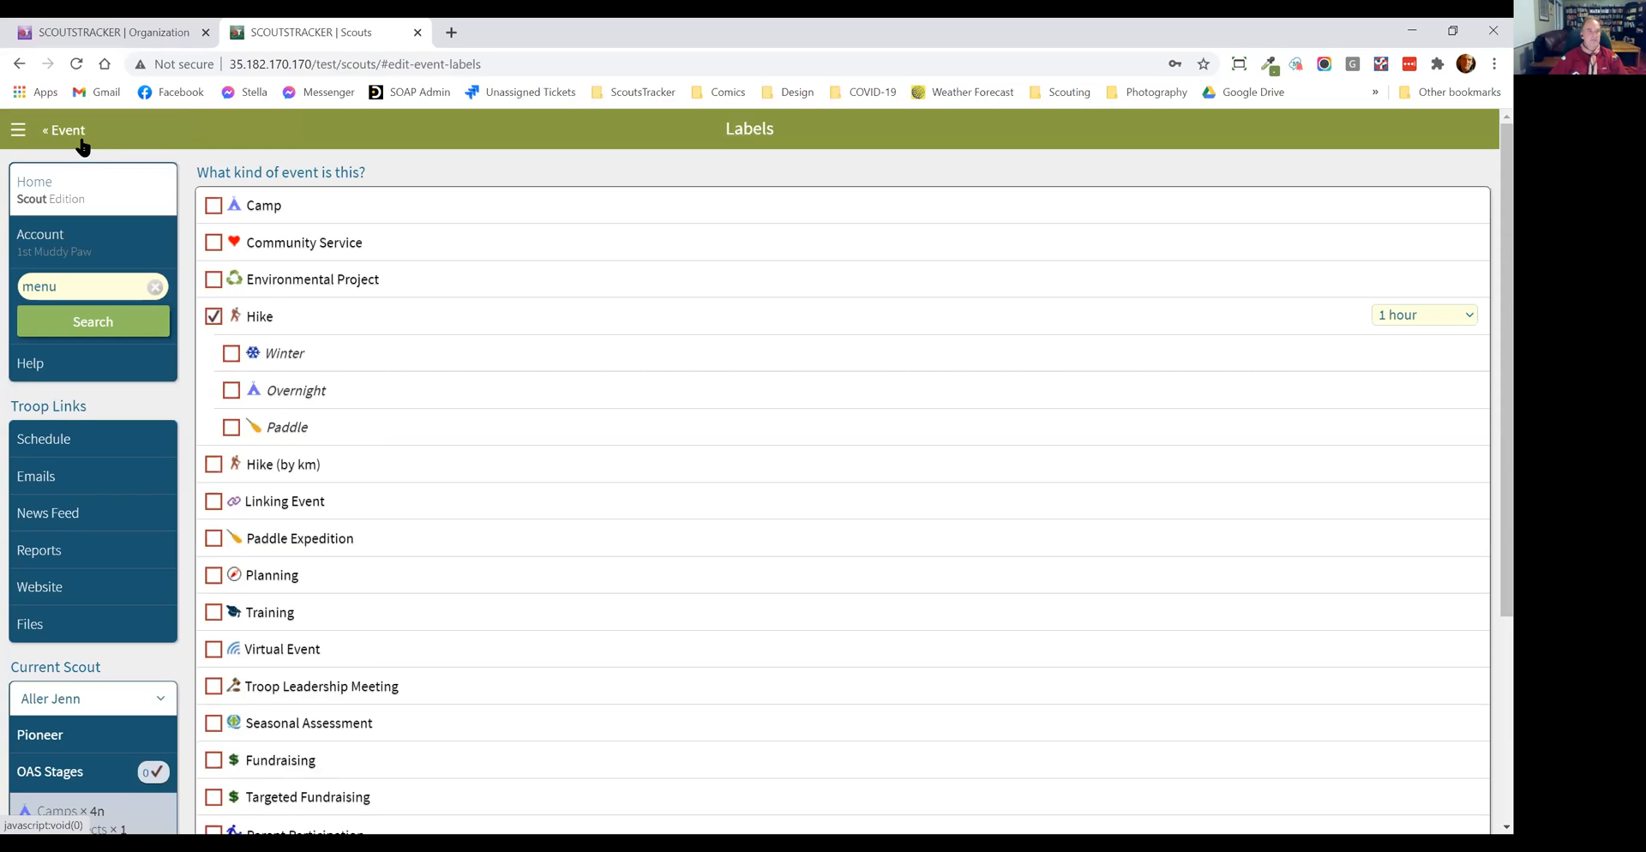
pyautogui.click(82, 139)
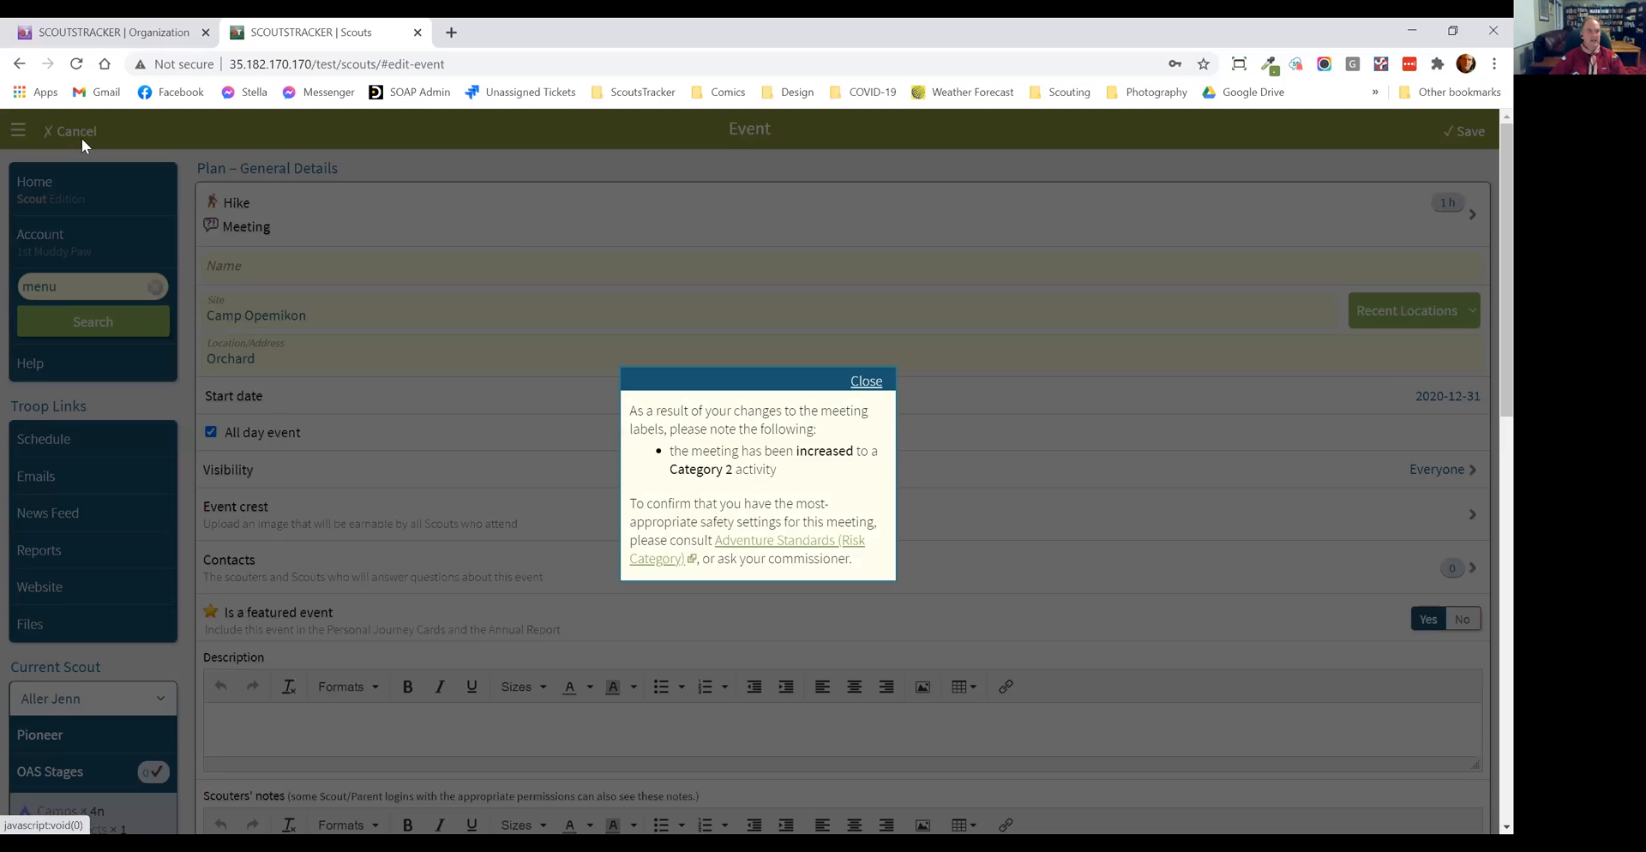
pyautogui.click(872, 378)
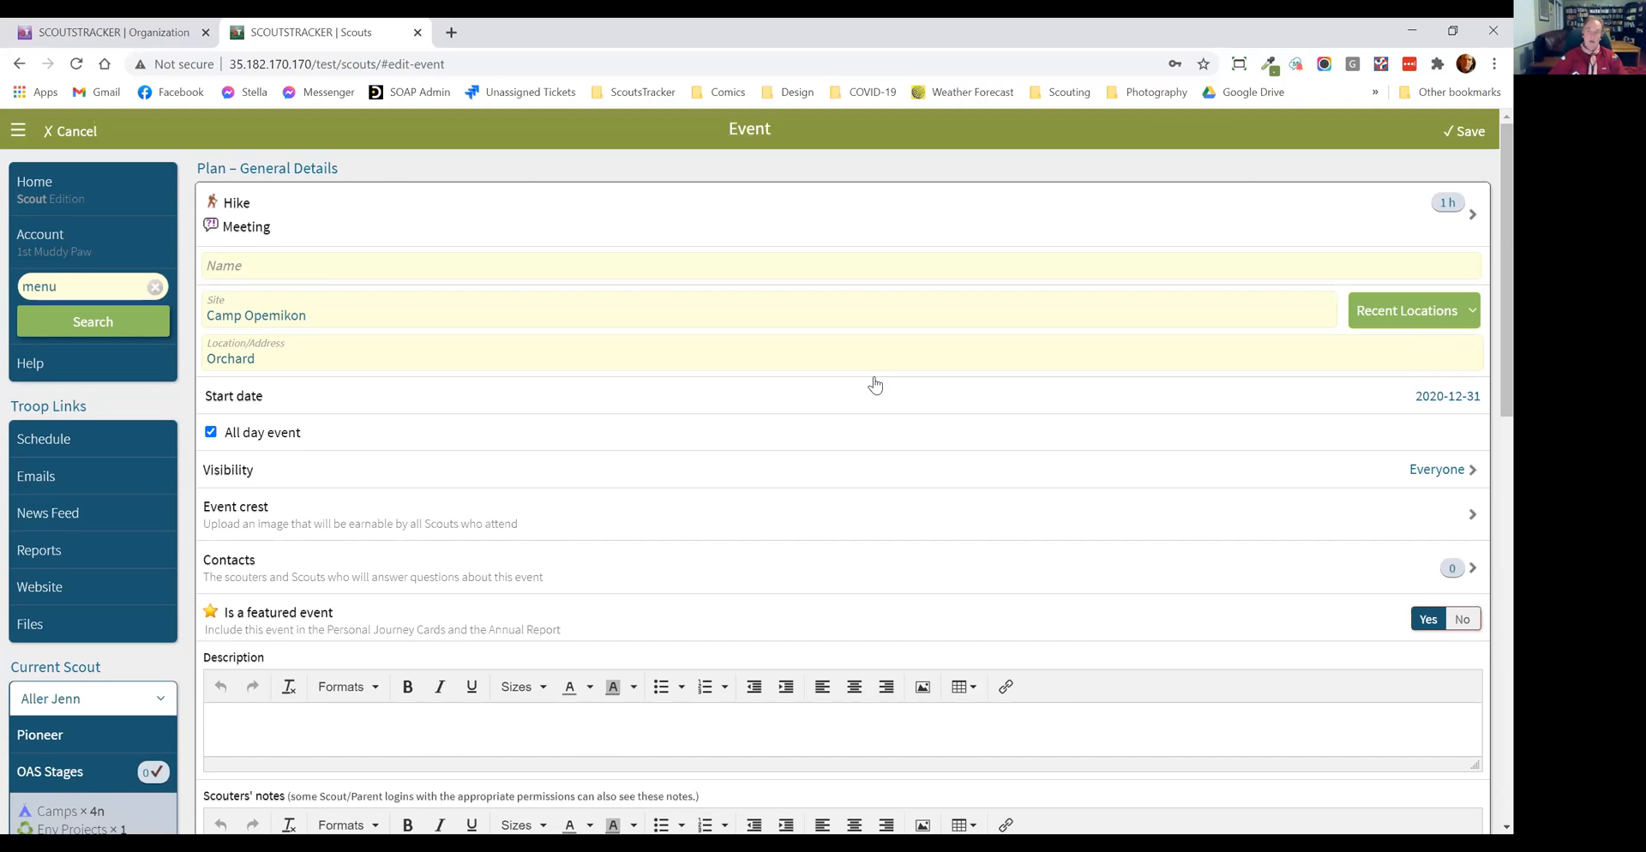
# Step: Set the Hike event's risk category to Category 3, dismiss the parental consent notice, and return to the event details
pyautogui.scroll(-5, 874, 385)
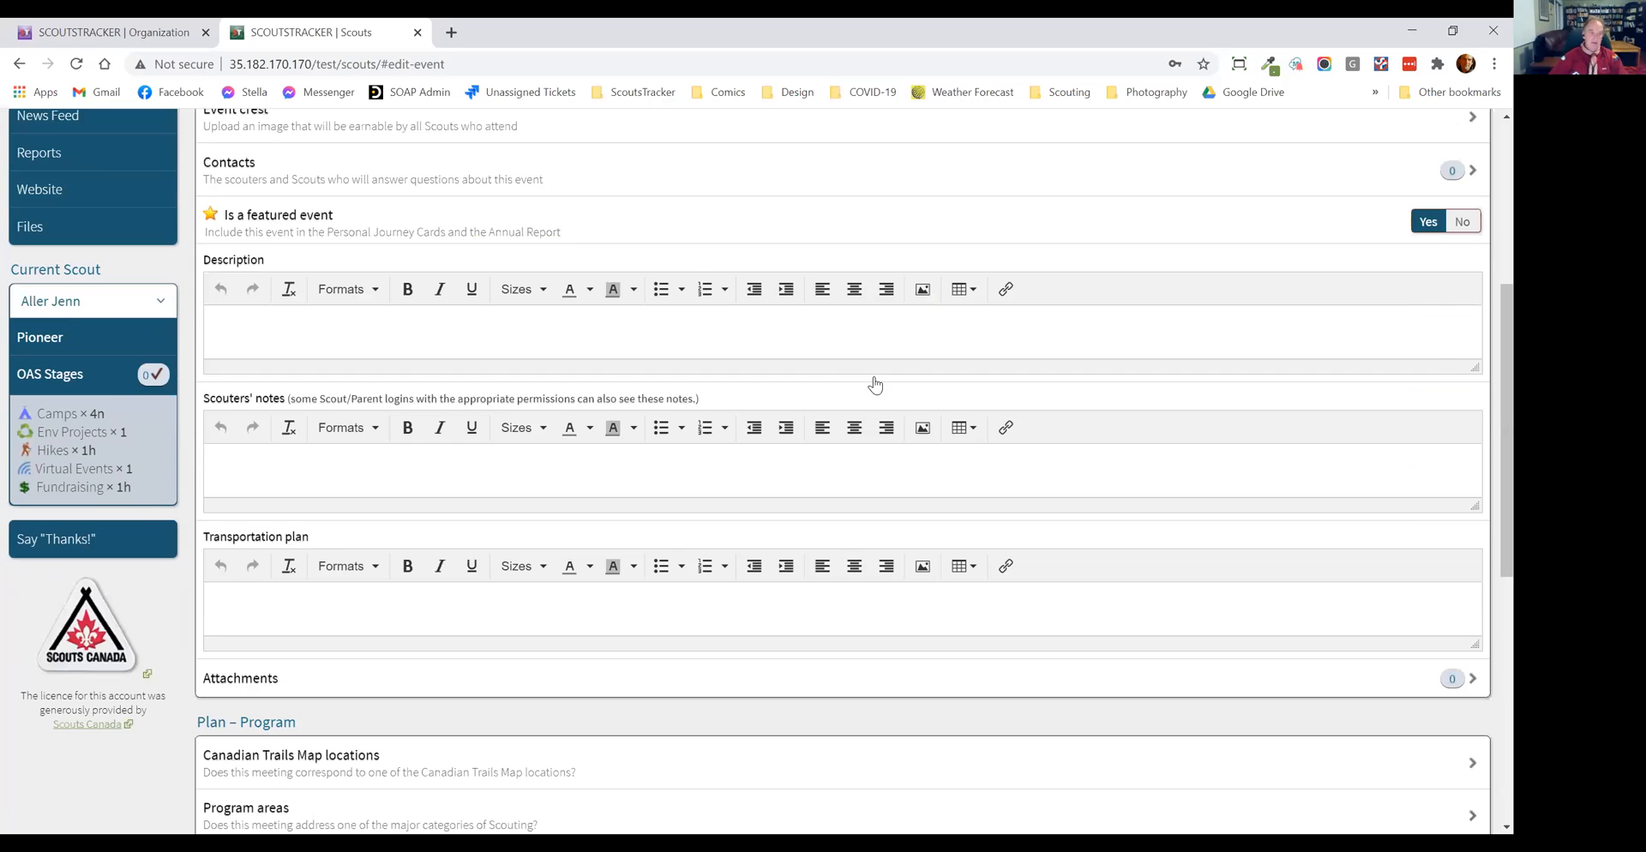
pyautogui.scroll(-4, 323, 563)
pyautogui.scroll(-3, 297, 547)
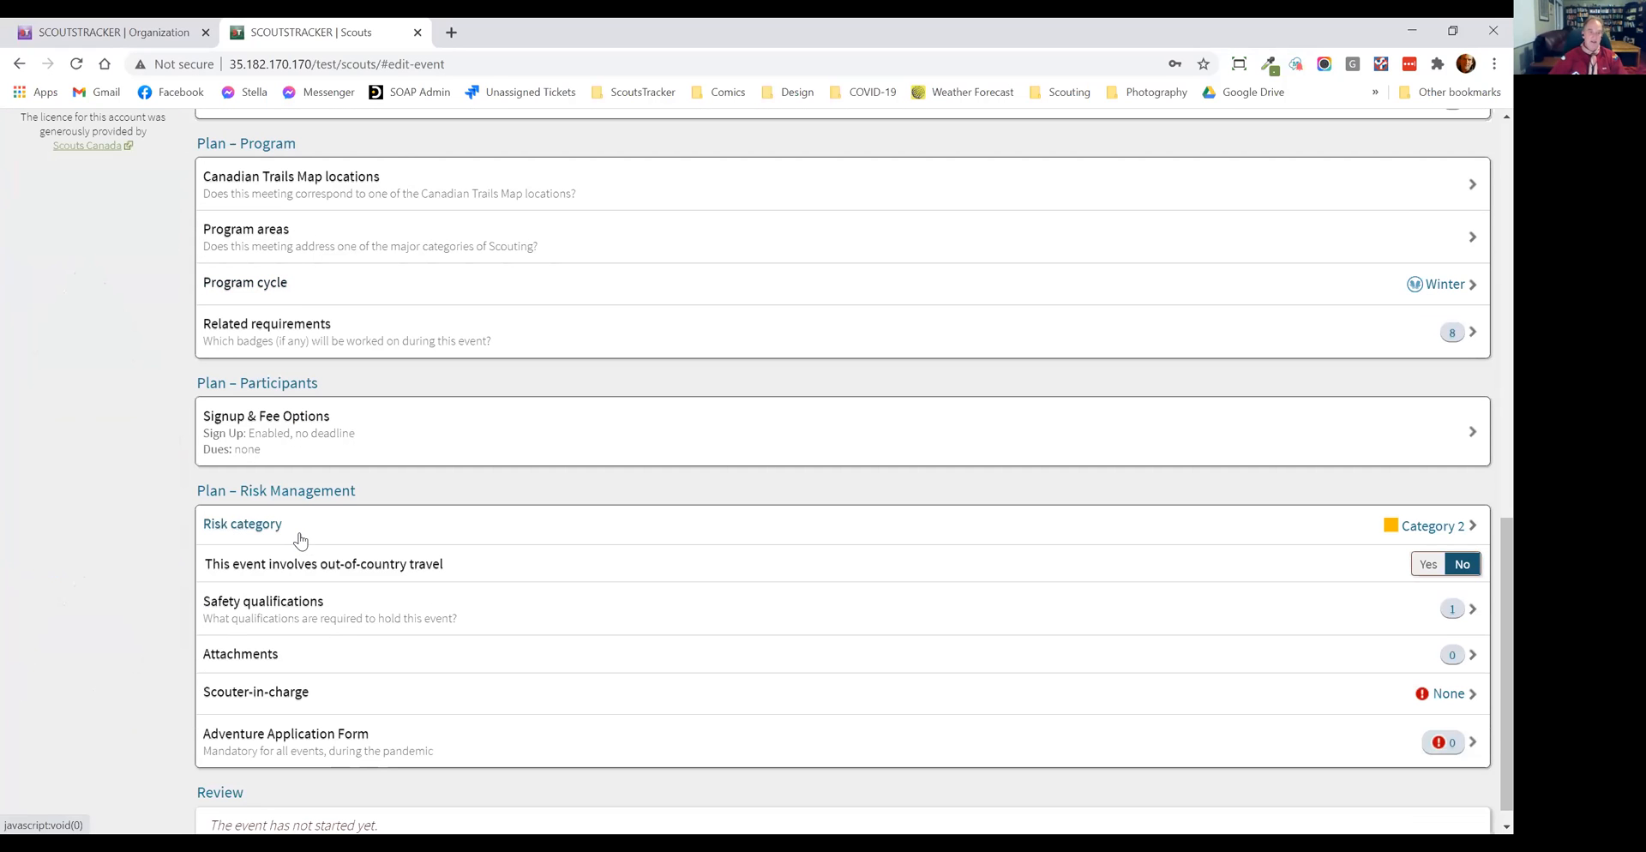
pyautogui.click(308, 530)
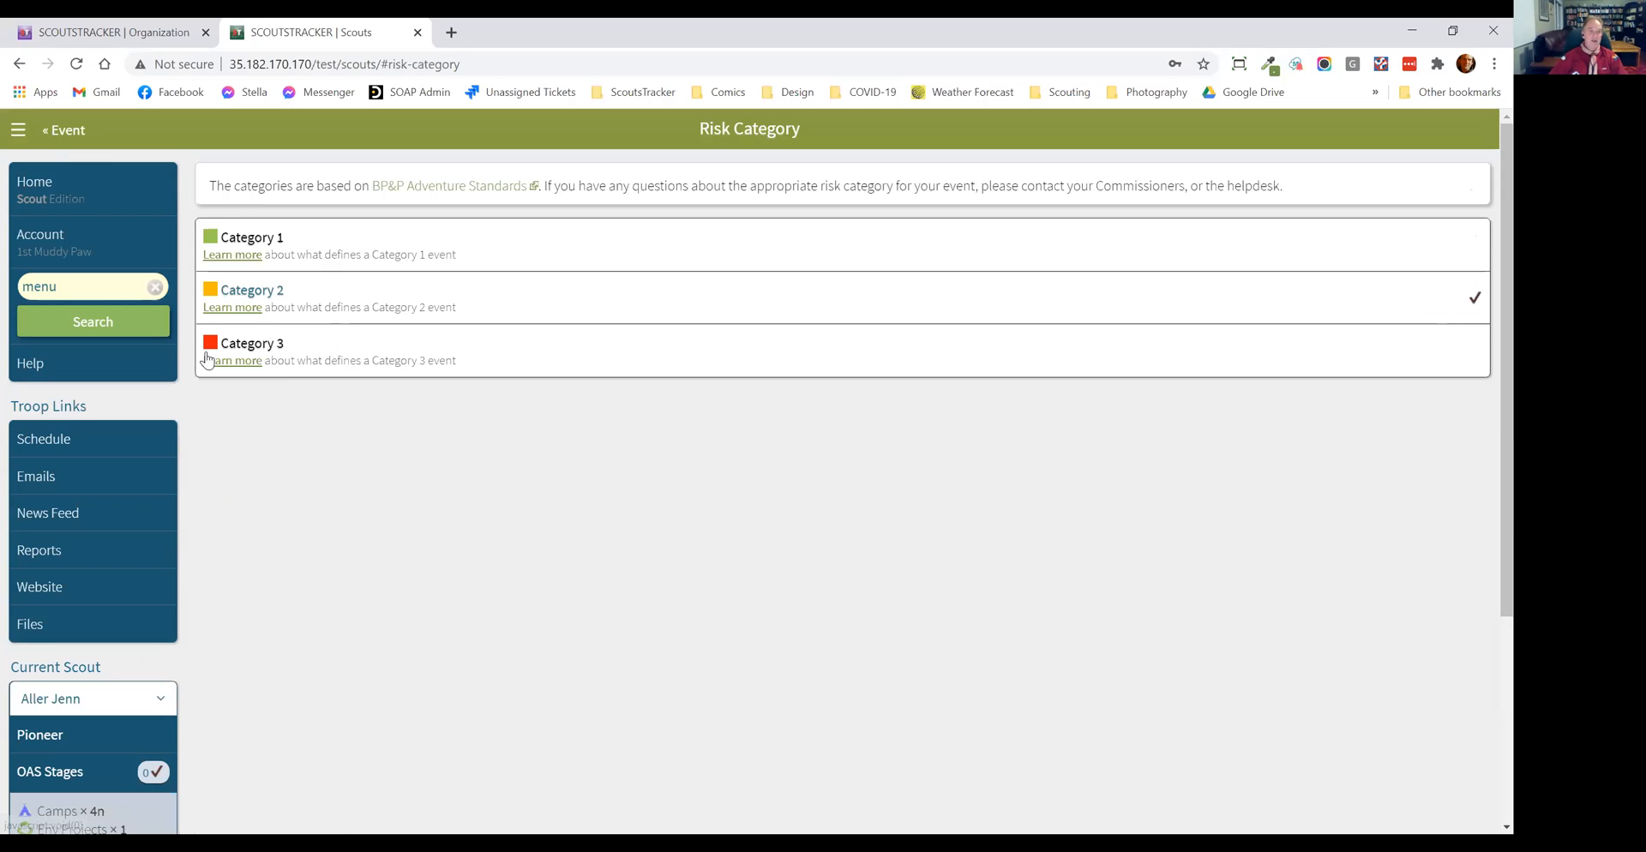
pyautogui.click(390, 369)
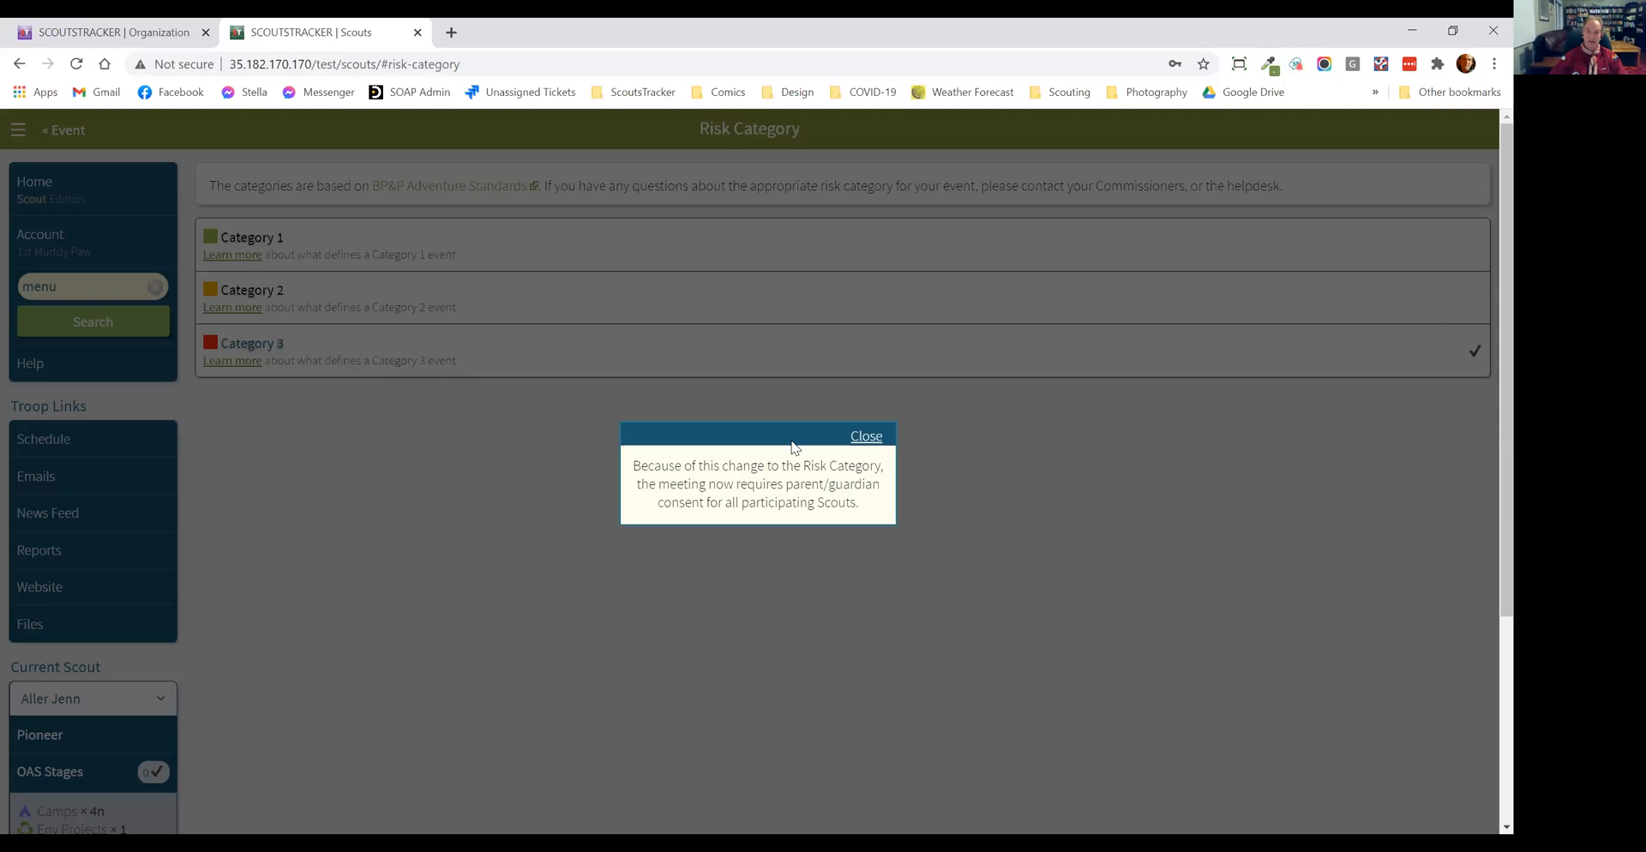
pyautogui.click(866, 437)
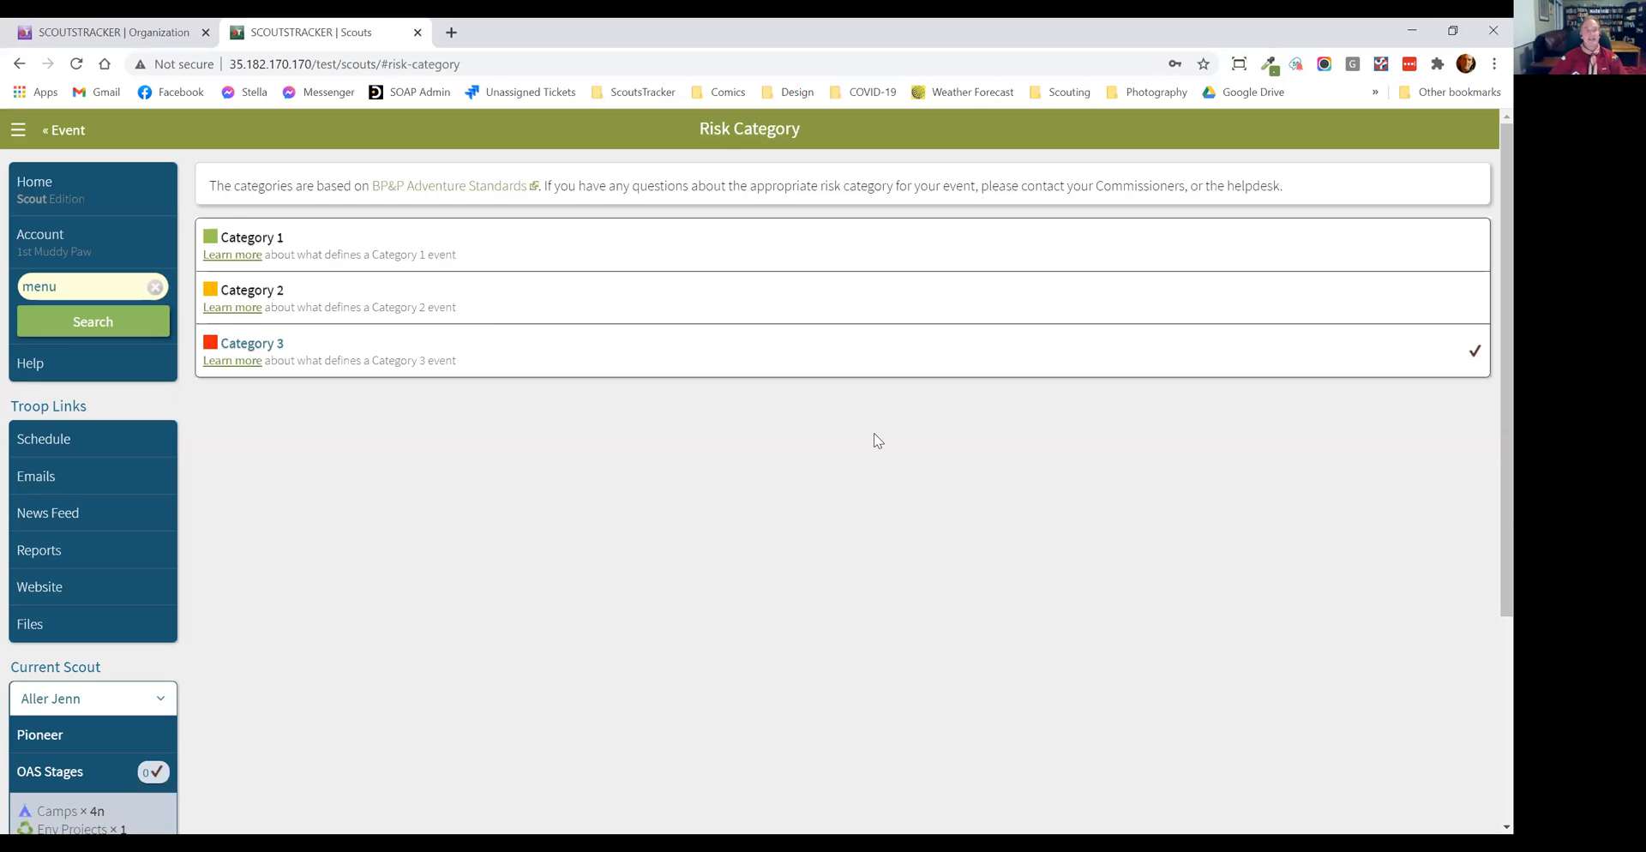
pyautogui.click(56, 135)
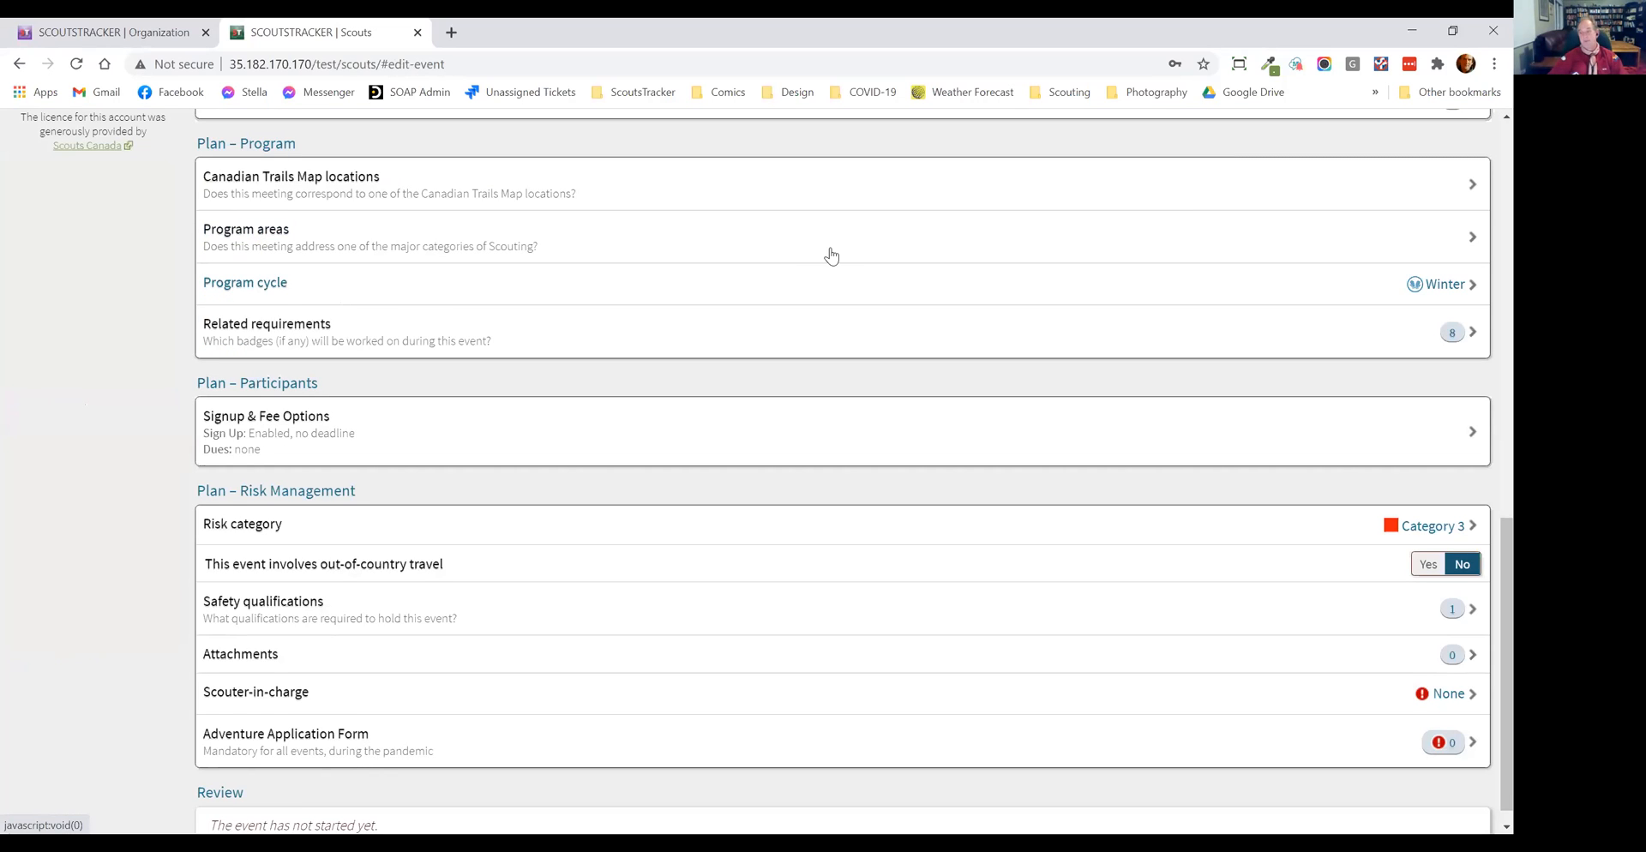
# Step: Open the event's related requirements and filter the badges by "leave"
pyautogui.scroll(-1, 849, 298)
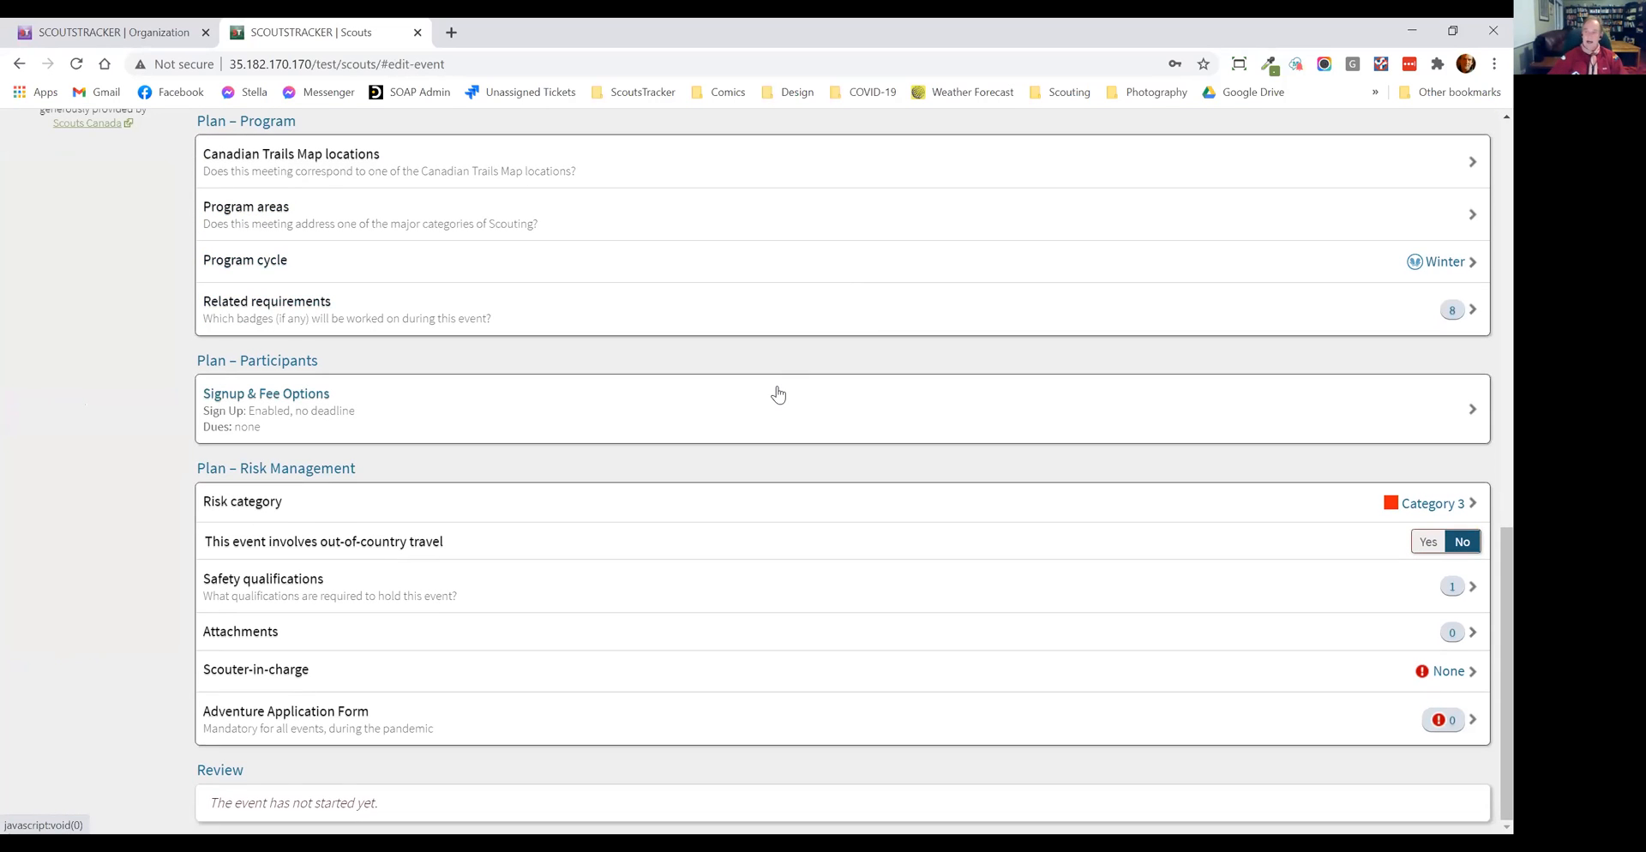
pyautogui.scroll(15, 778, 395)
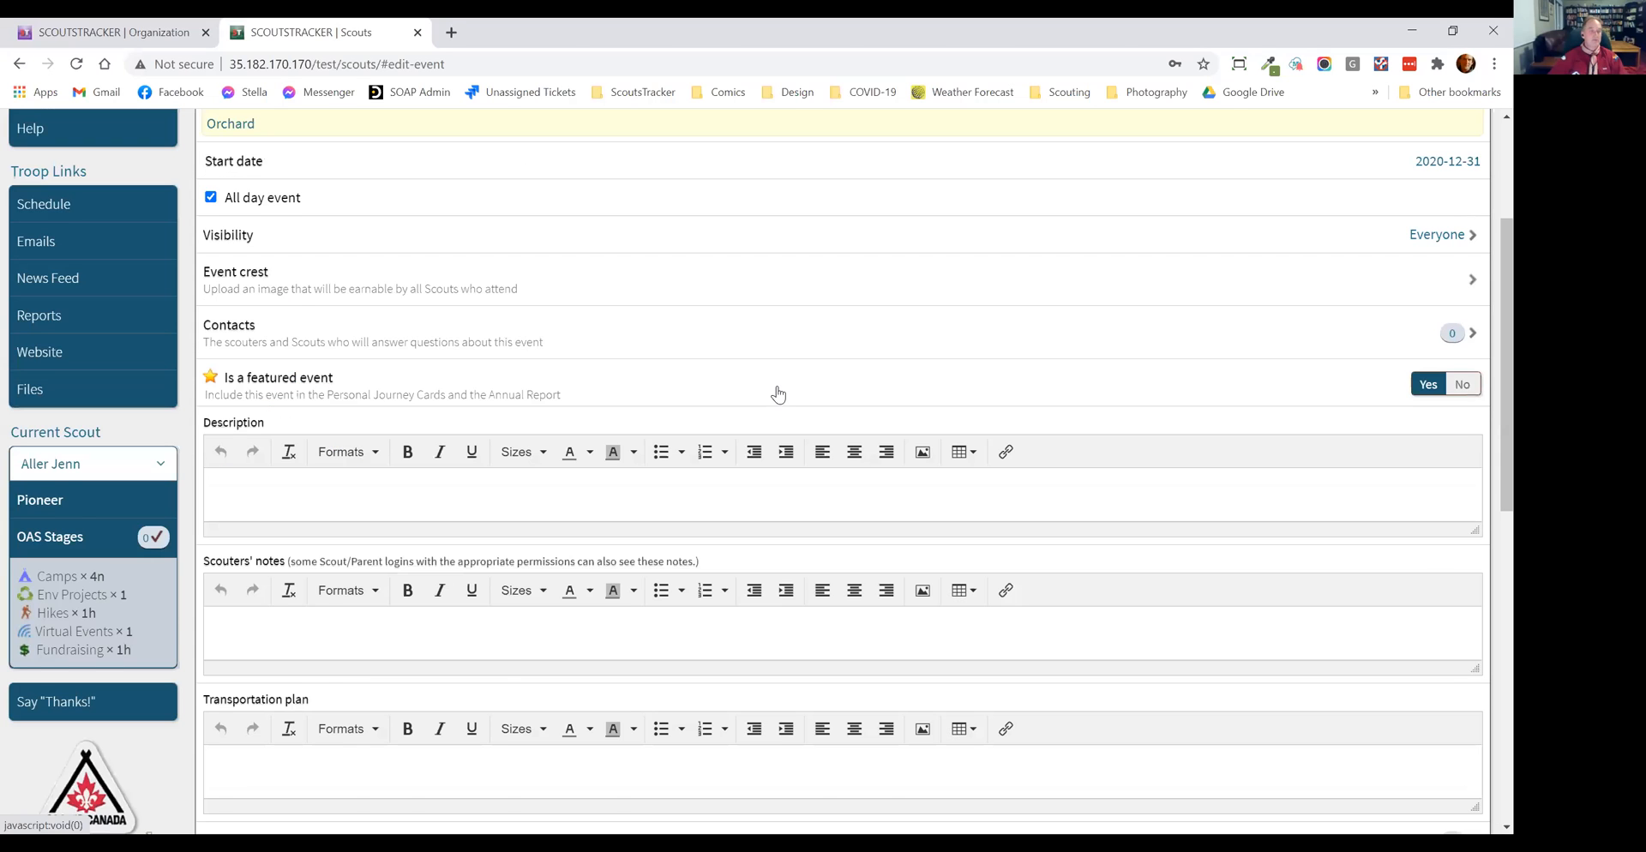
pyautogui.scroll(-7, 468, 540)
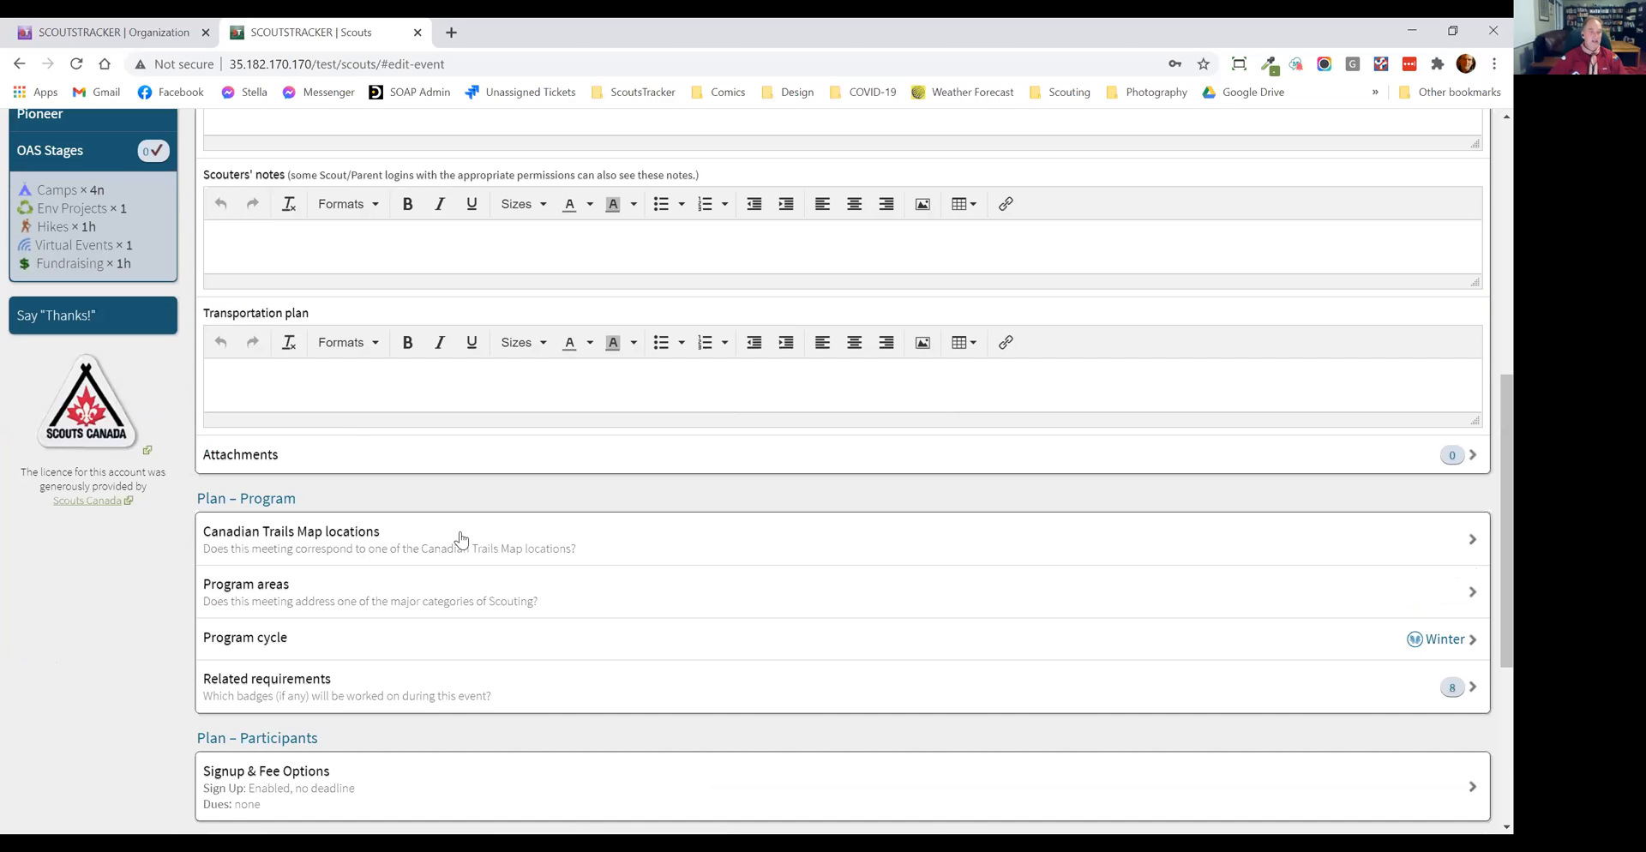
pyautogui.scroll(-3, 347, 409)
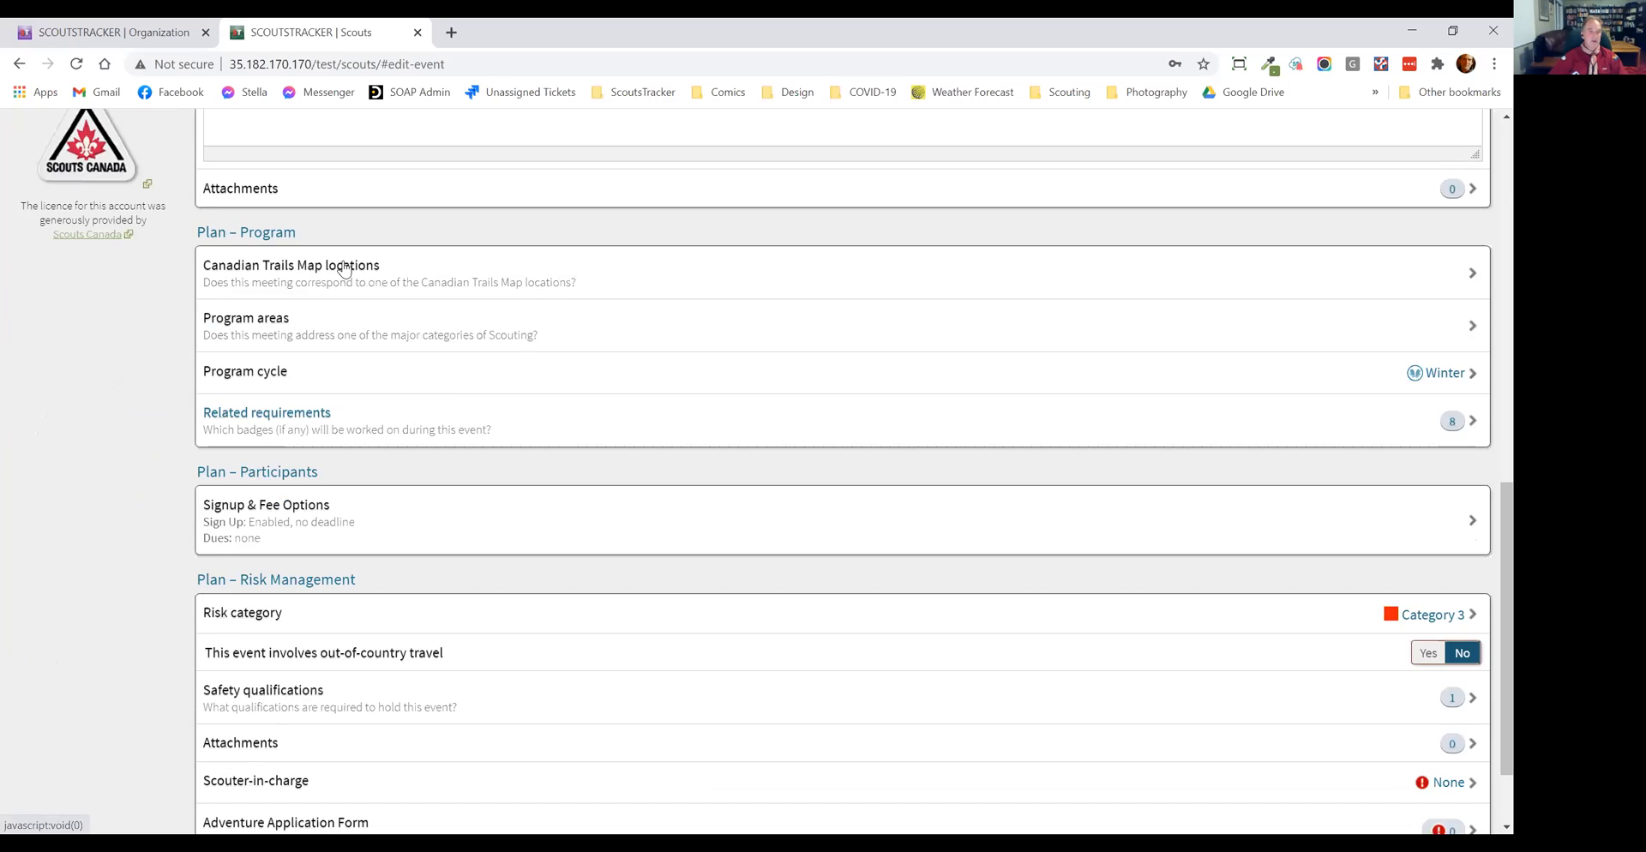
pyautogui.click(347, 409)
pyautogui.click(358, 190)
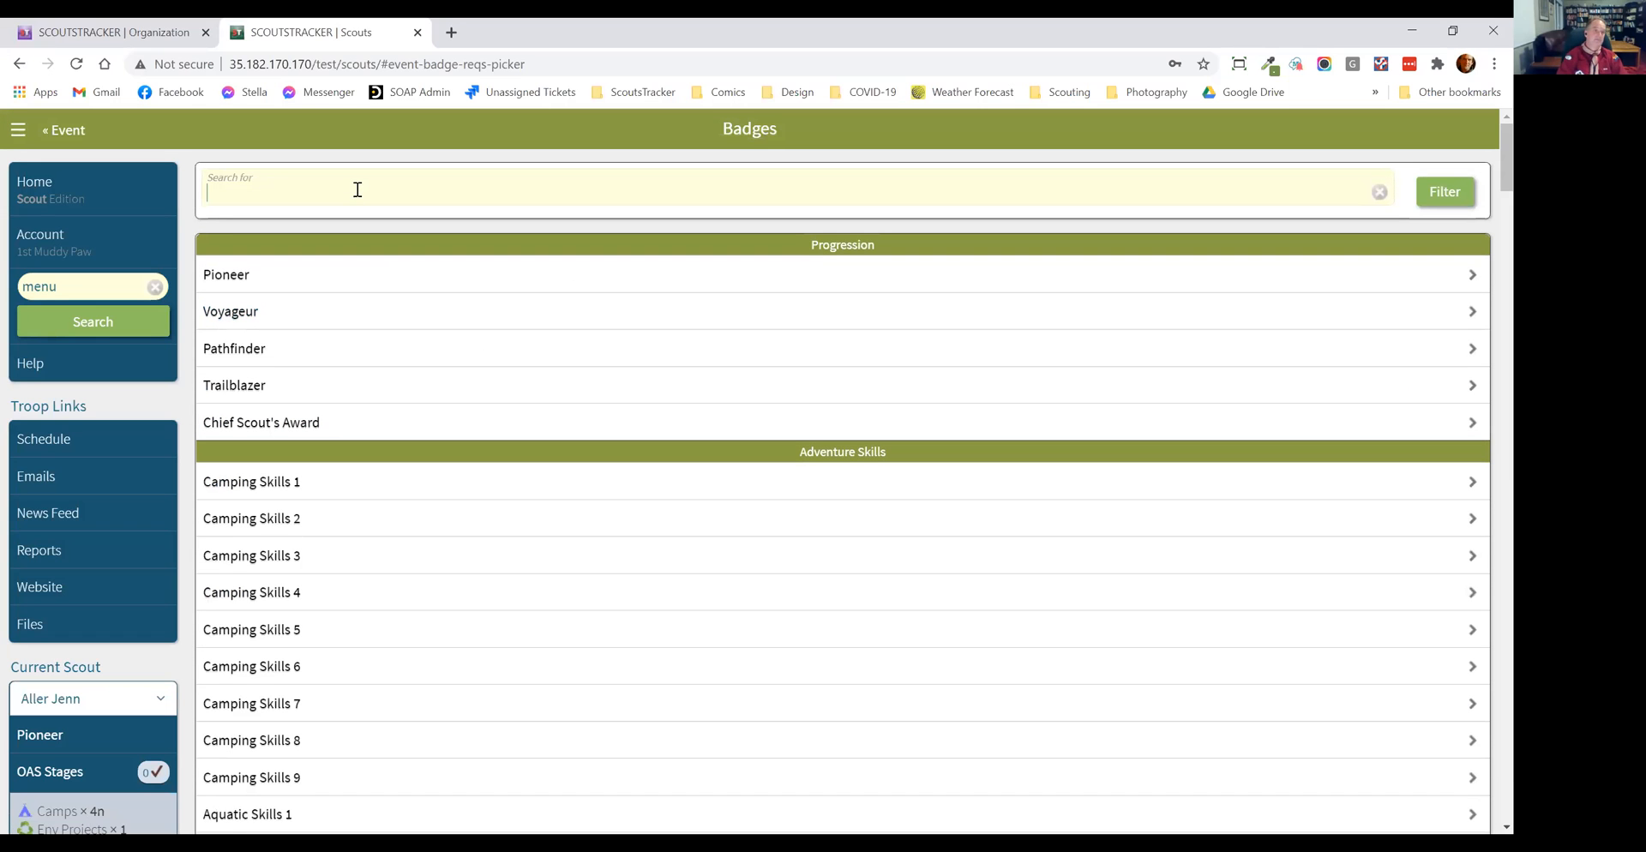
pyautogui.write('leave')
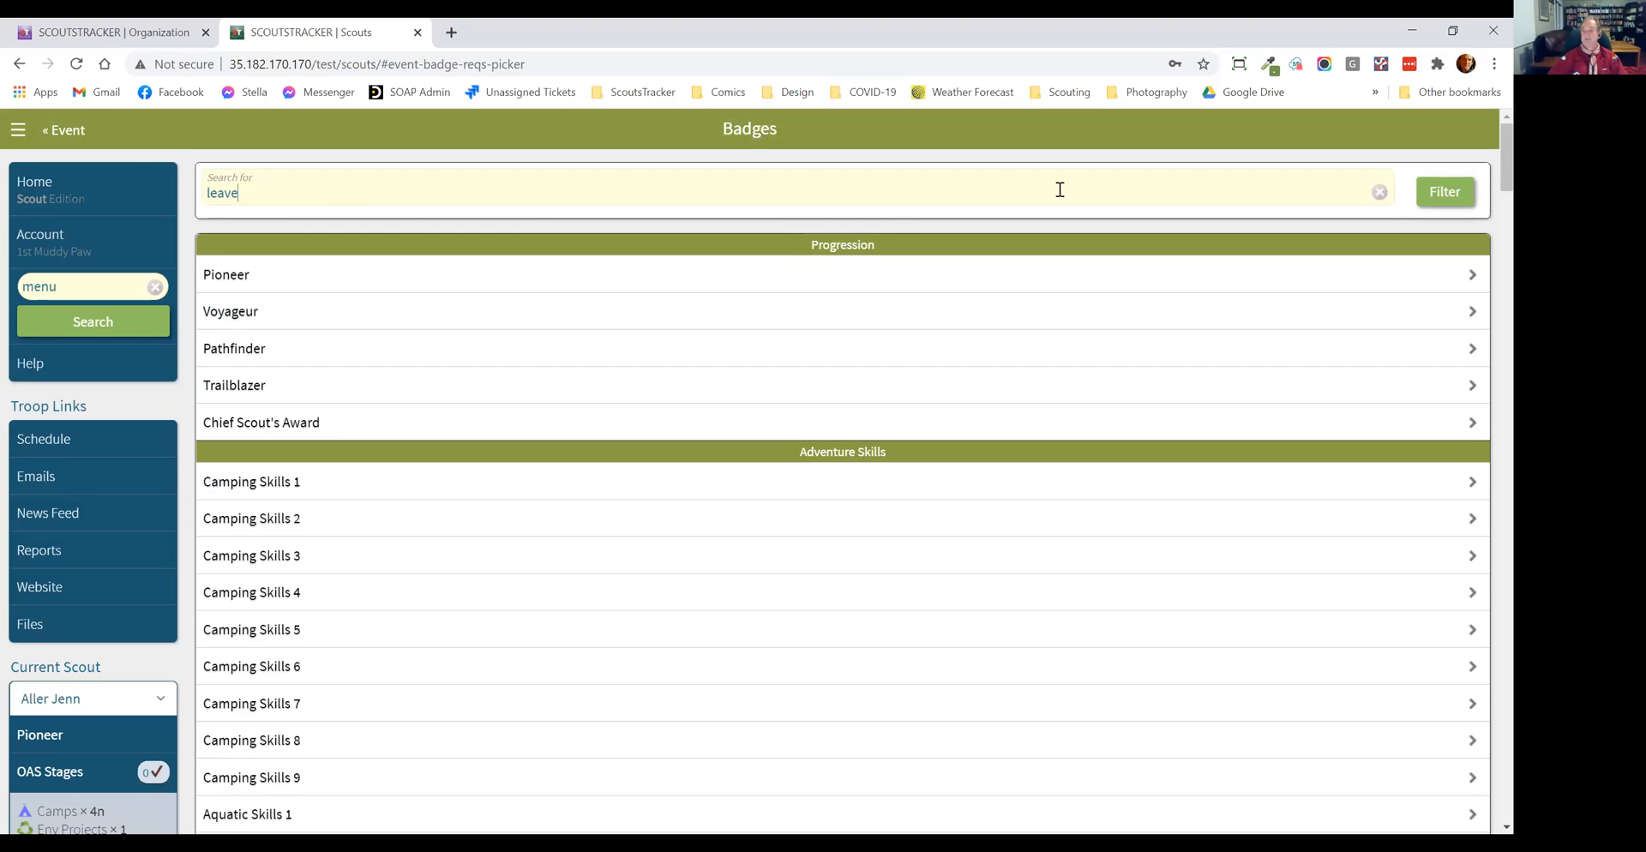
pyautogui.click(1440, 191)
# Step: Link requirement 3.11 of Camping Skills 3 on Leave No Trace to the event and return to the badge list
pyautogui.click(291, 300)
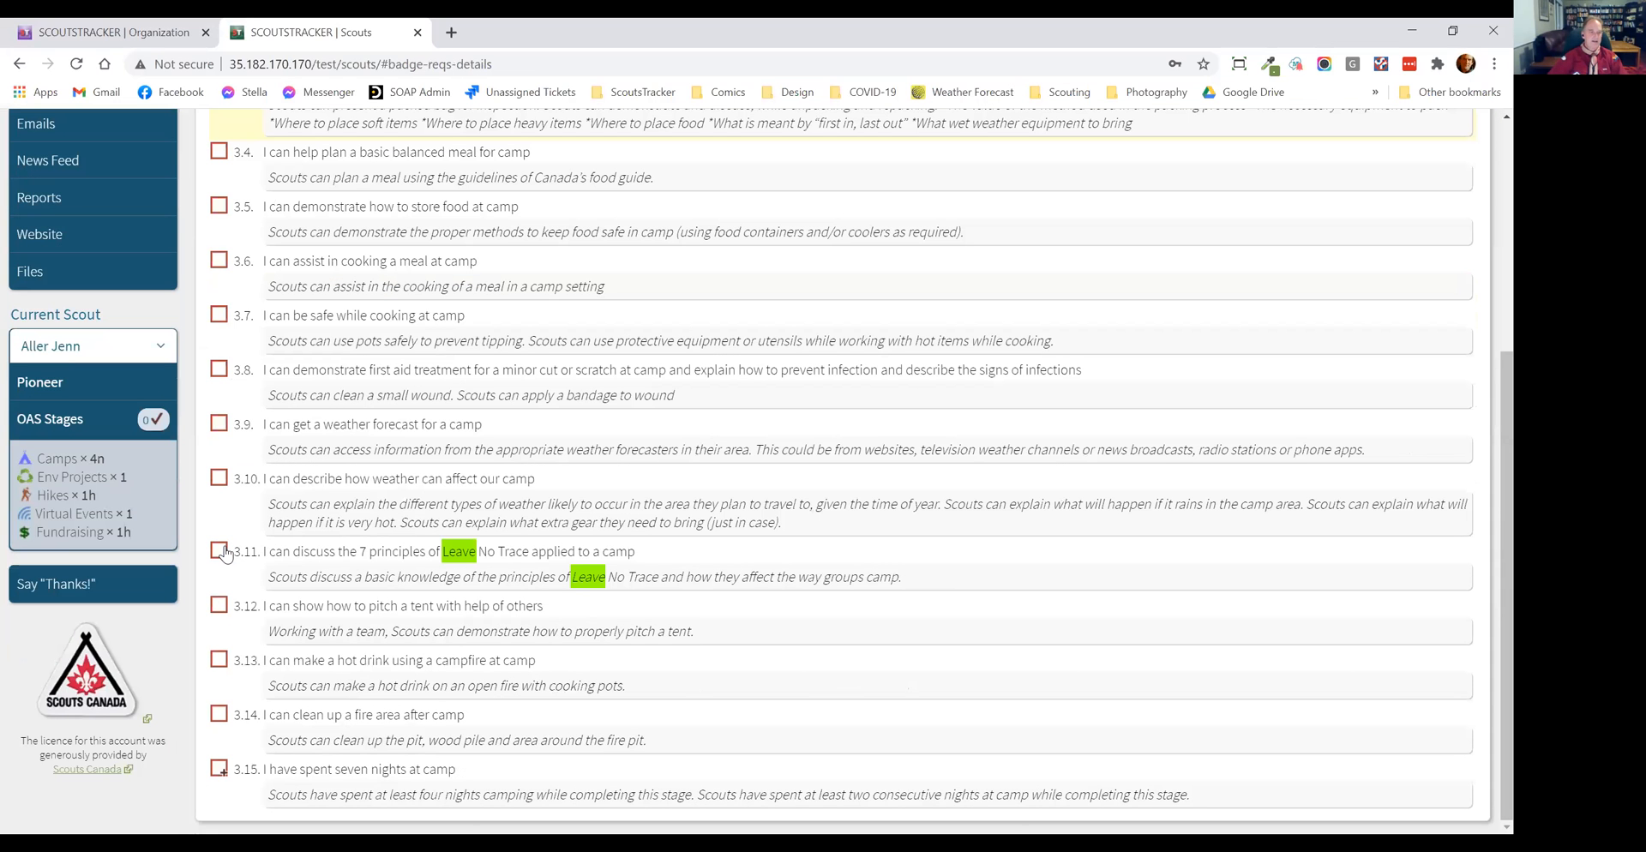
pyautogui.scroll(5, 267, 513)
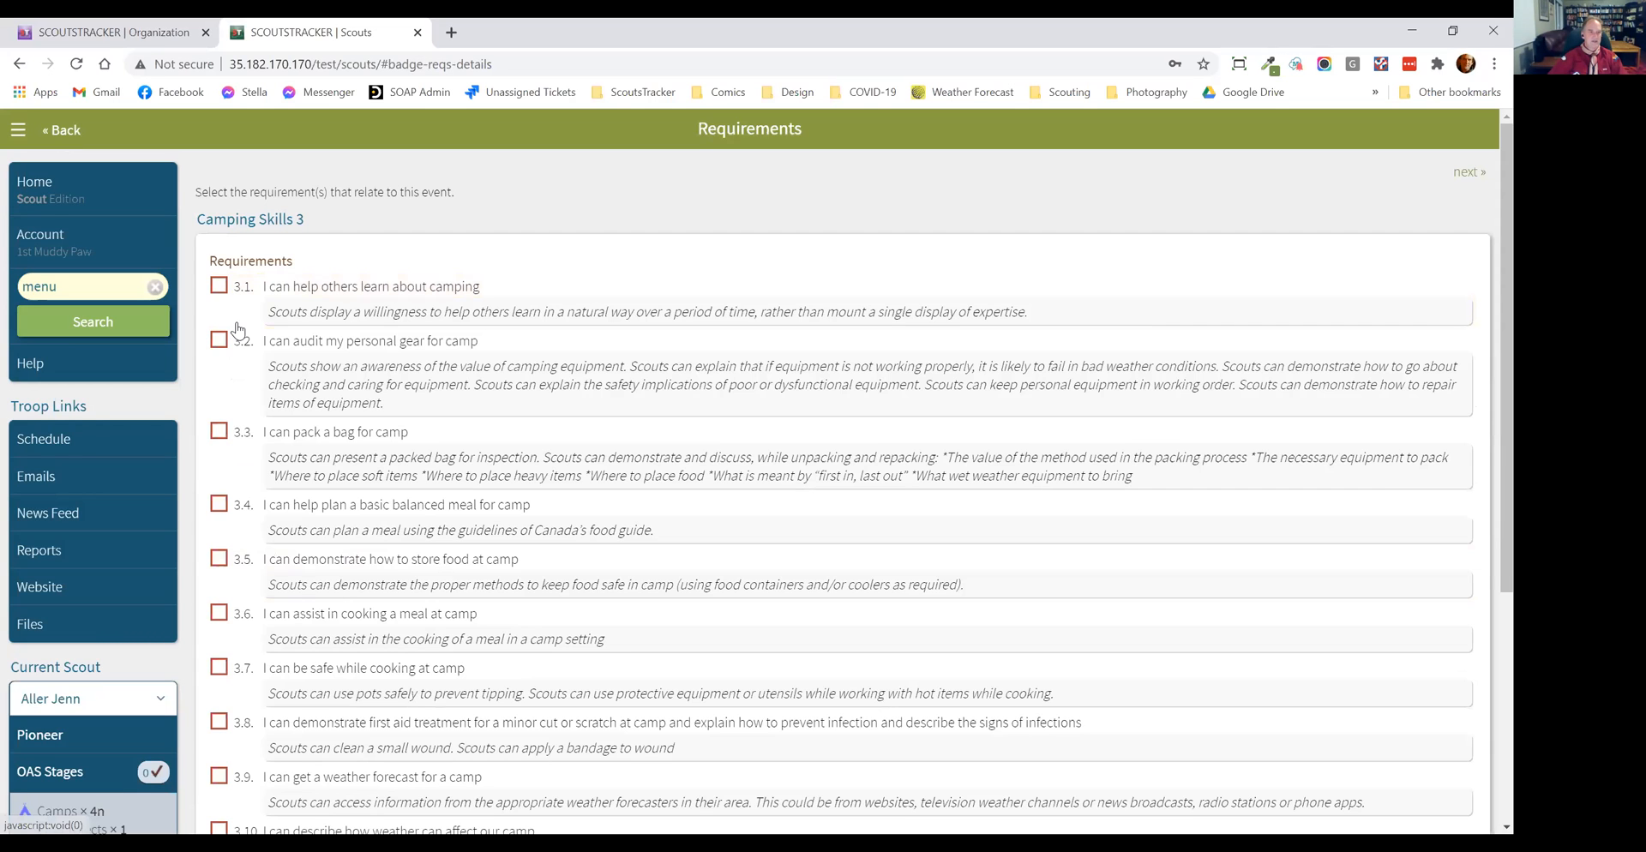
pyautogui.hotkey('alt', 'Left')
# Step: Link requirement 4.8 of Camping Skills 4 on Leave No Trace and return to the event details
pyautogui.click(366, 350)
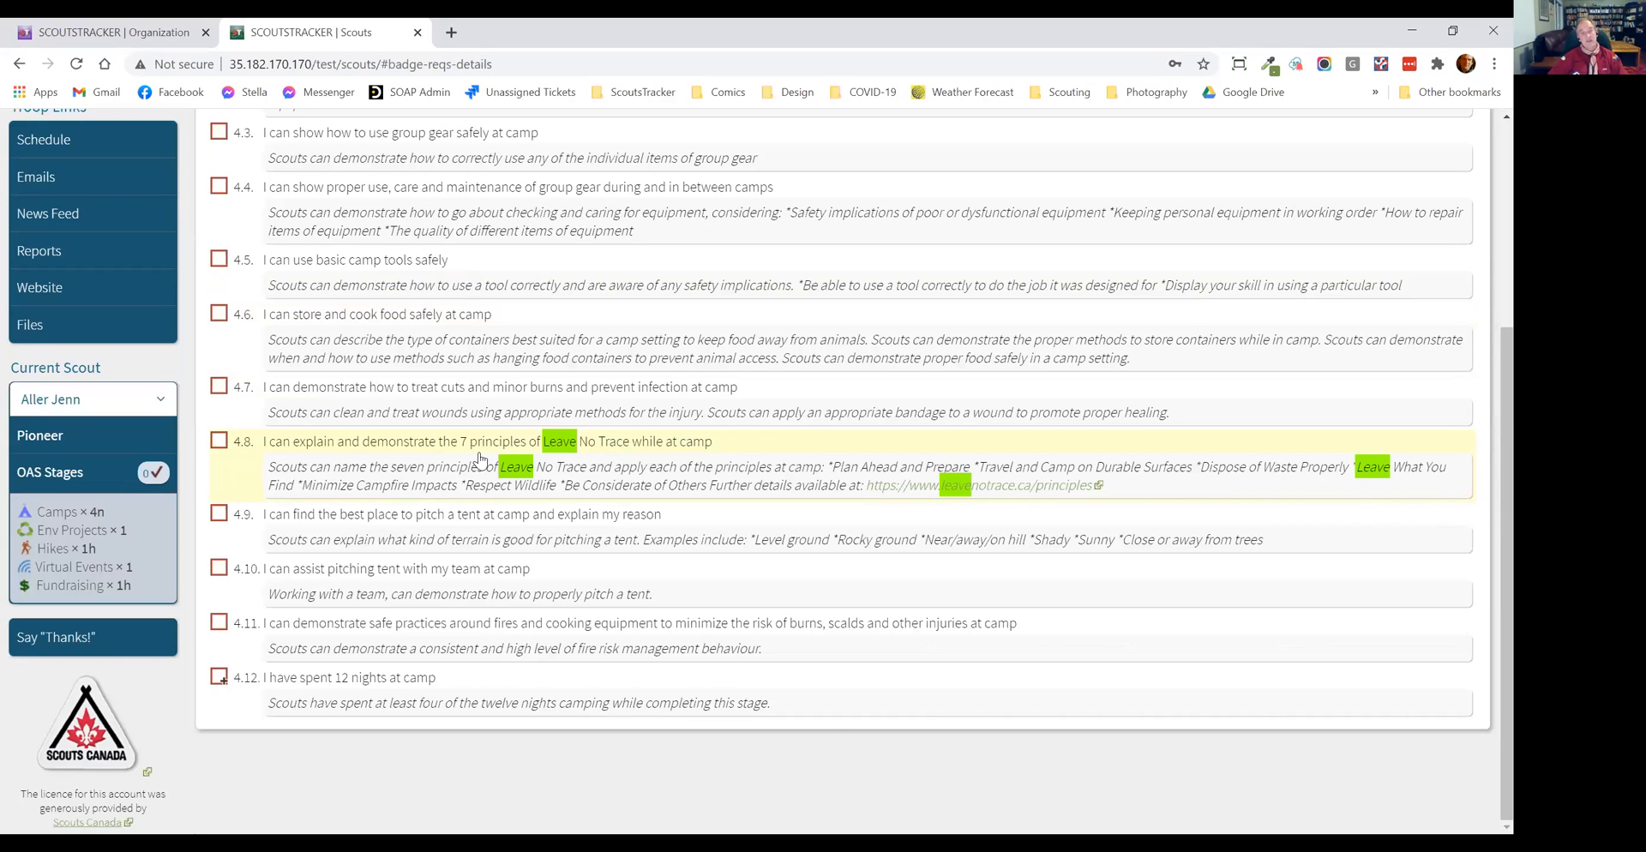
pyautogui.click(218, 444)
pyautogui.scroll(4, 109, 110)
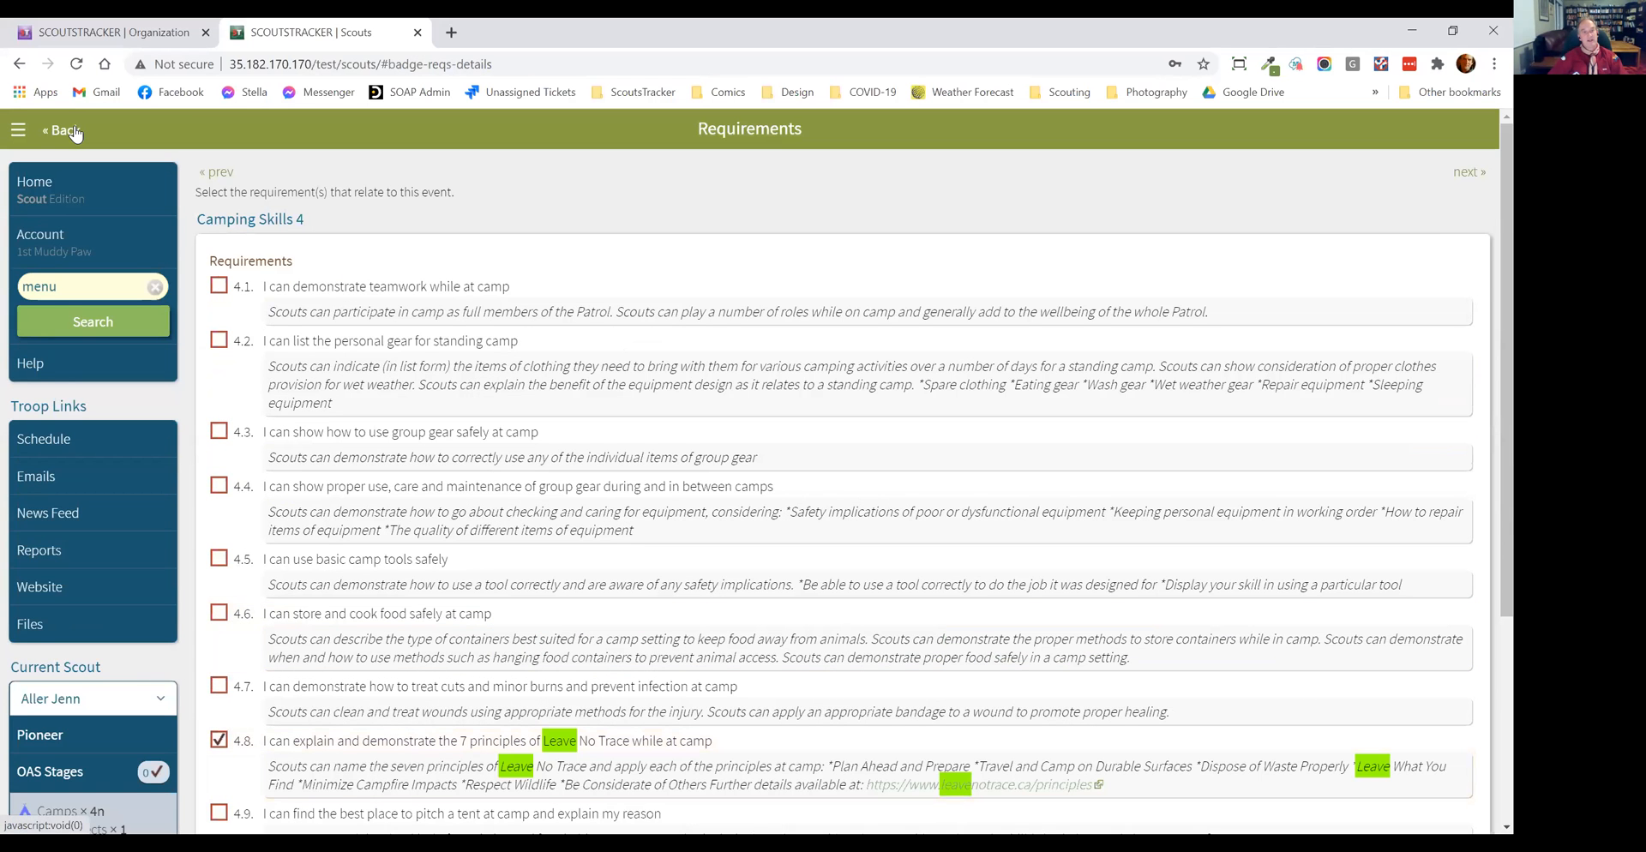
pyautogui.click(73, 128)
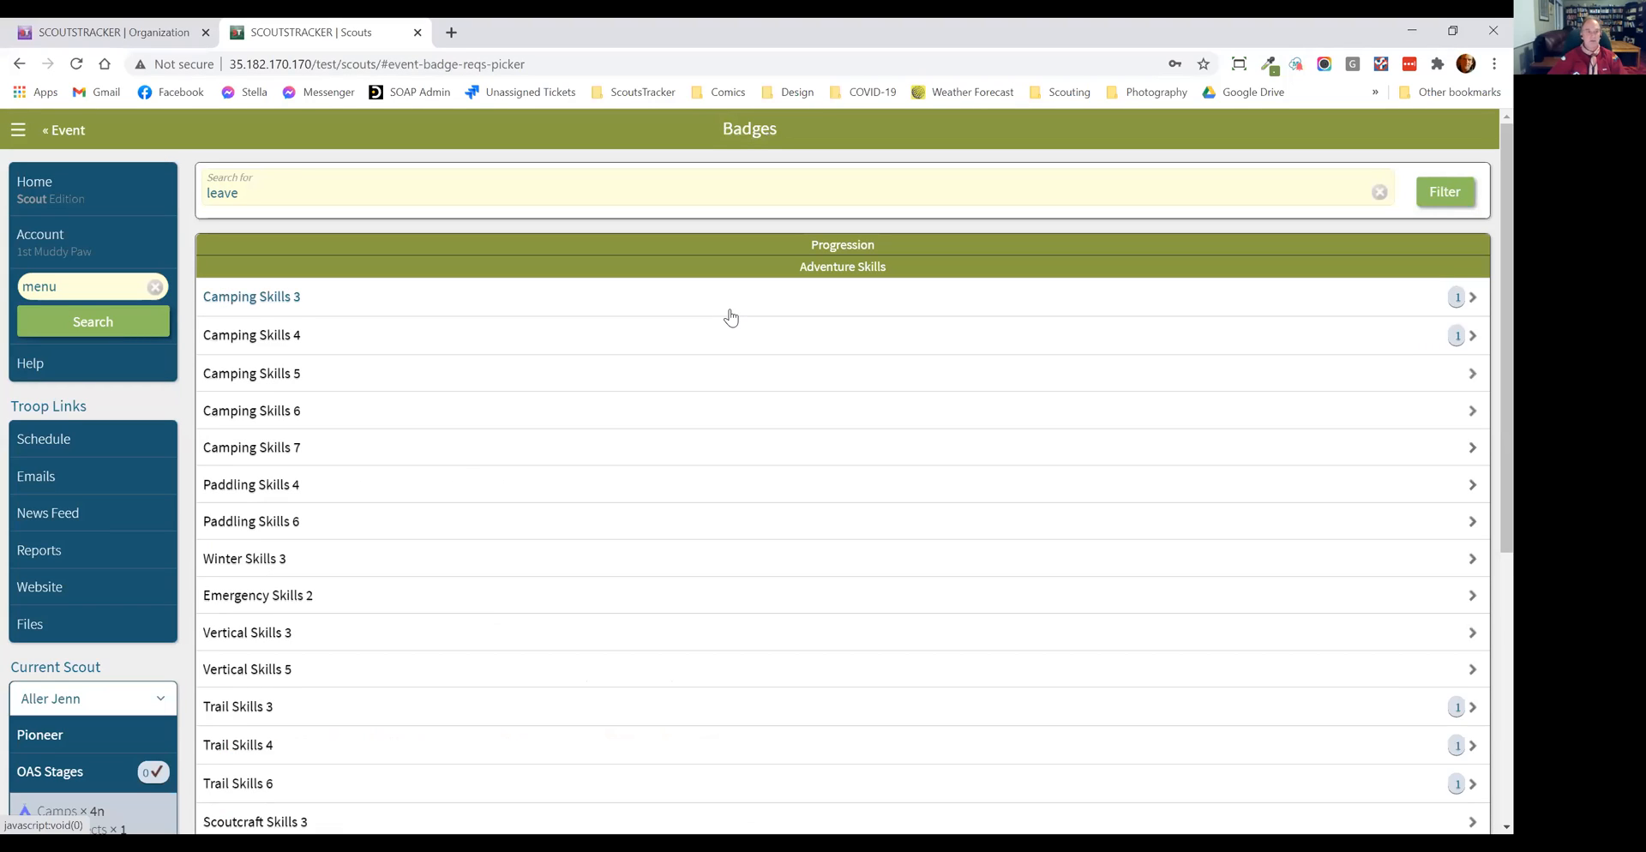
pyautogui.click(67, 132)
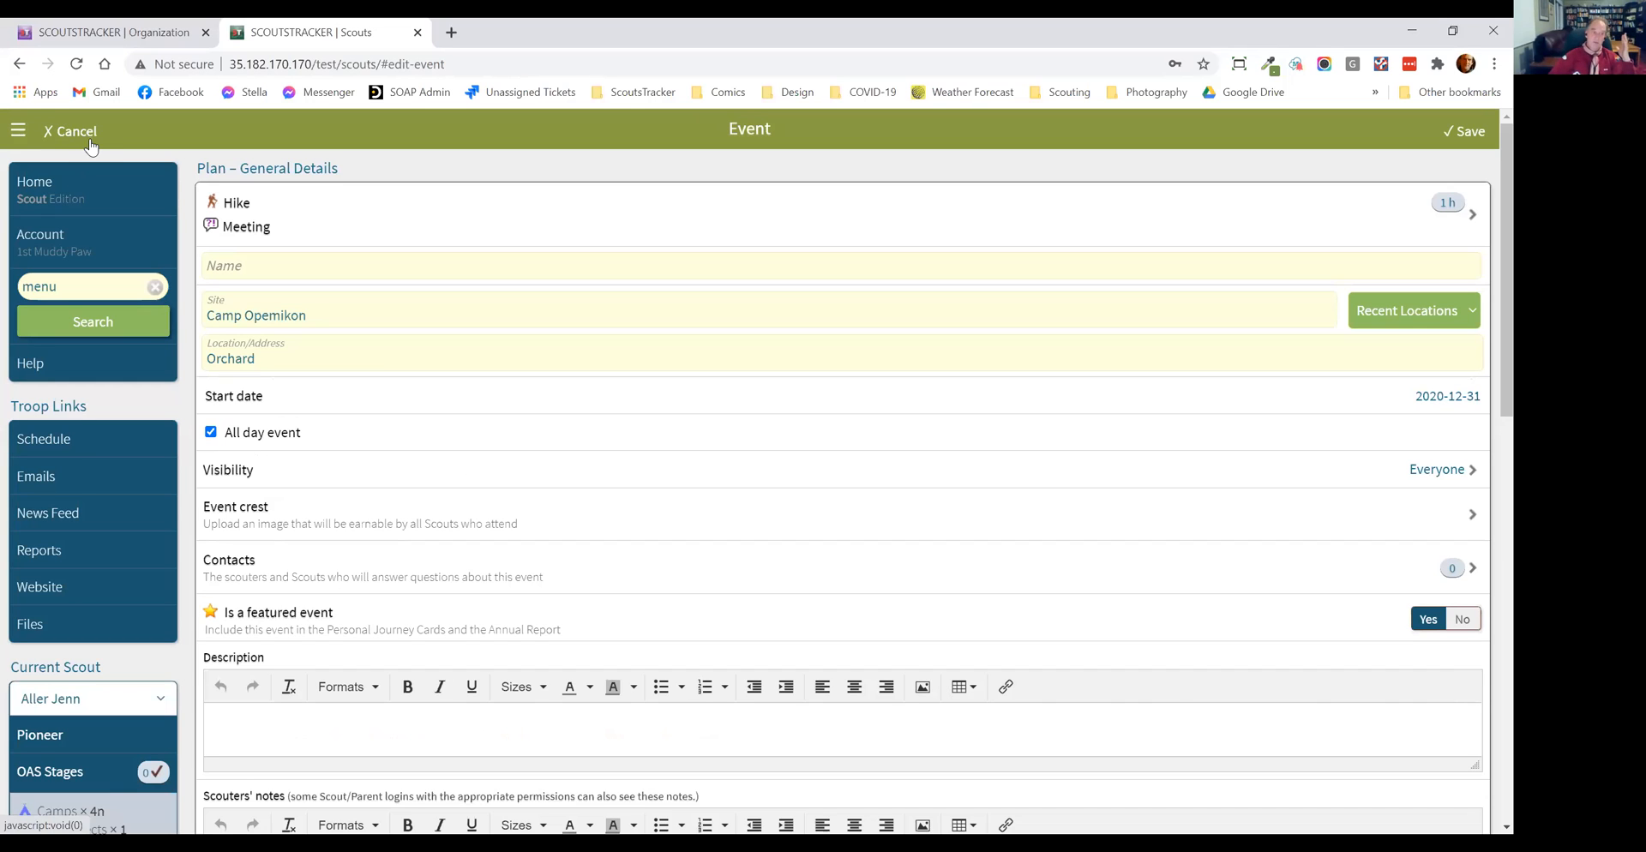
# Step: Reopen the event's related requirements and filter the badges by "snow"
pyautogui.scroll(-7, 378, 605)
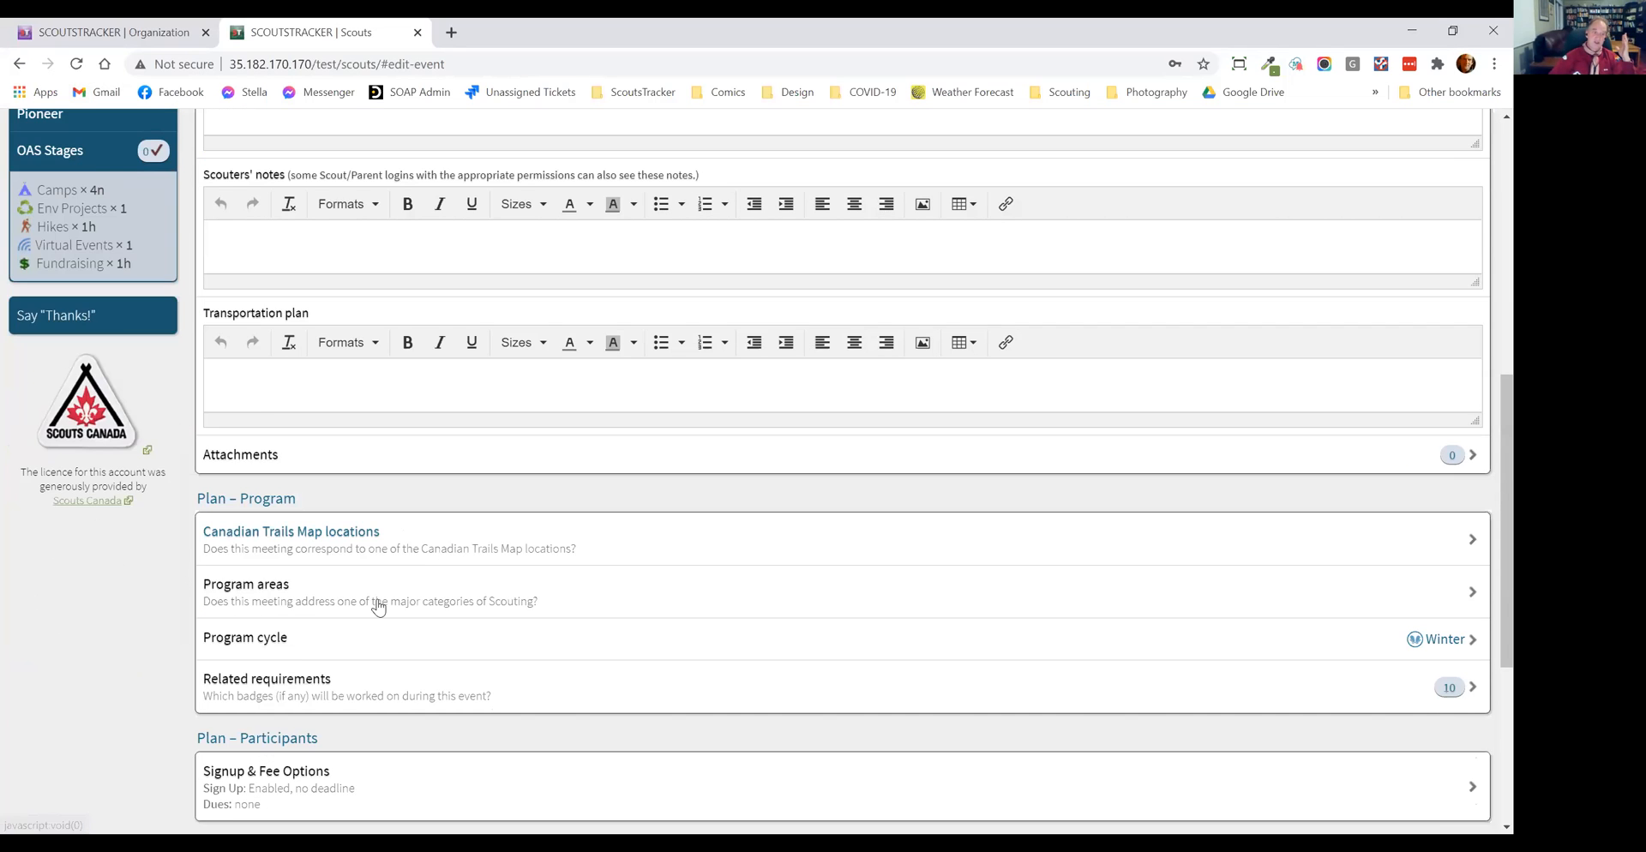
pyautogui.scroll(-3, 369, 583)
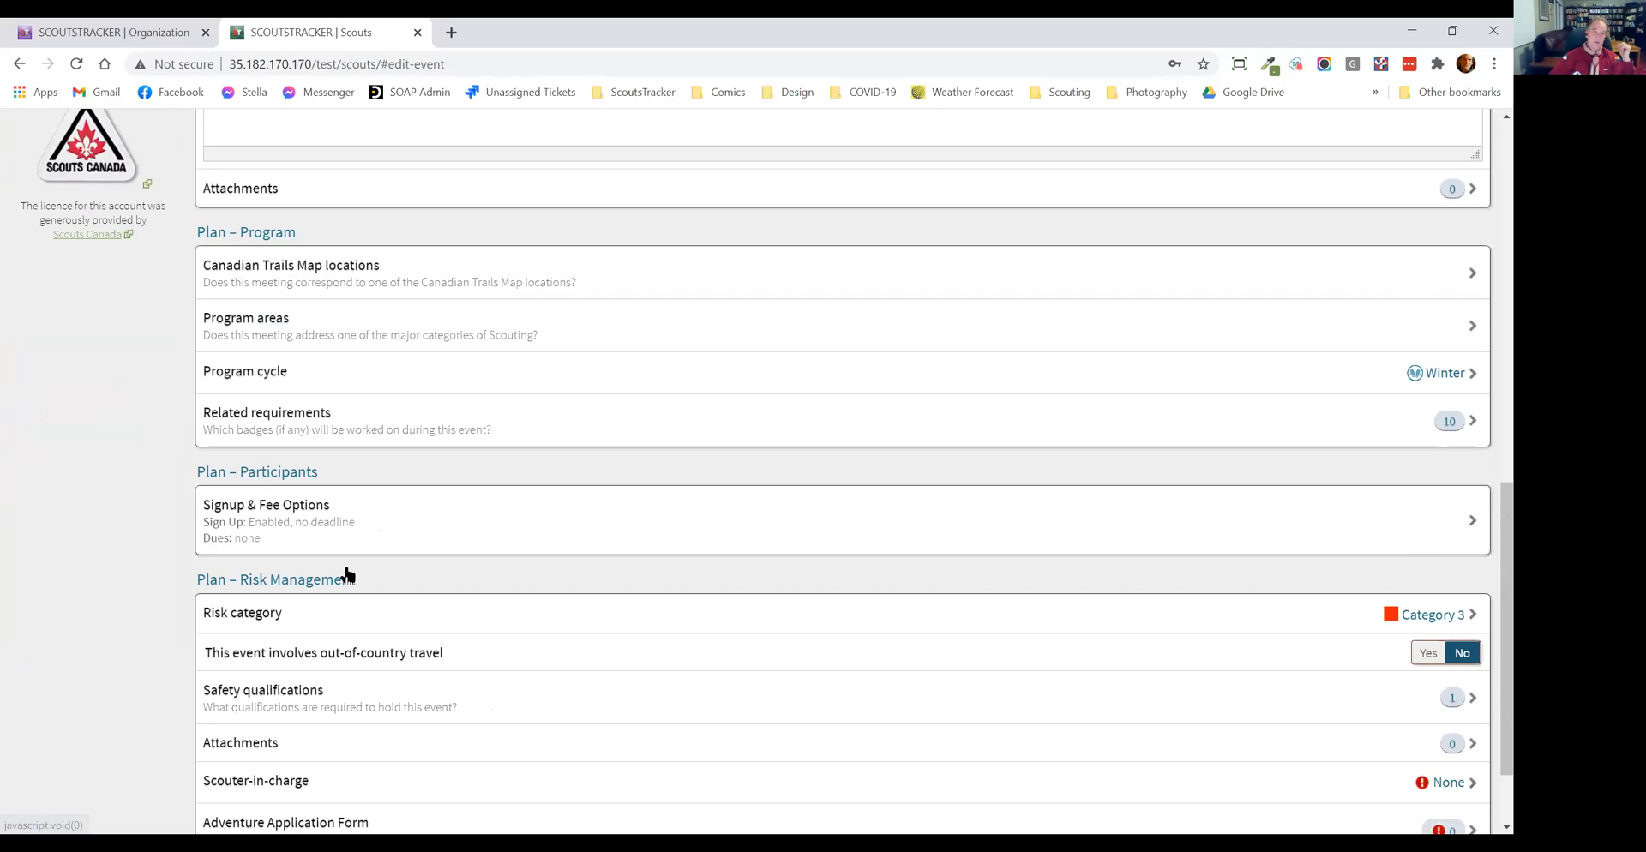
pyautogui.scroll(2, 350, 578)
pyautogui.click(351, 590)
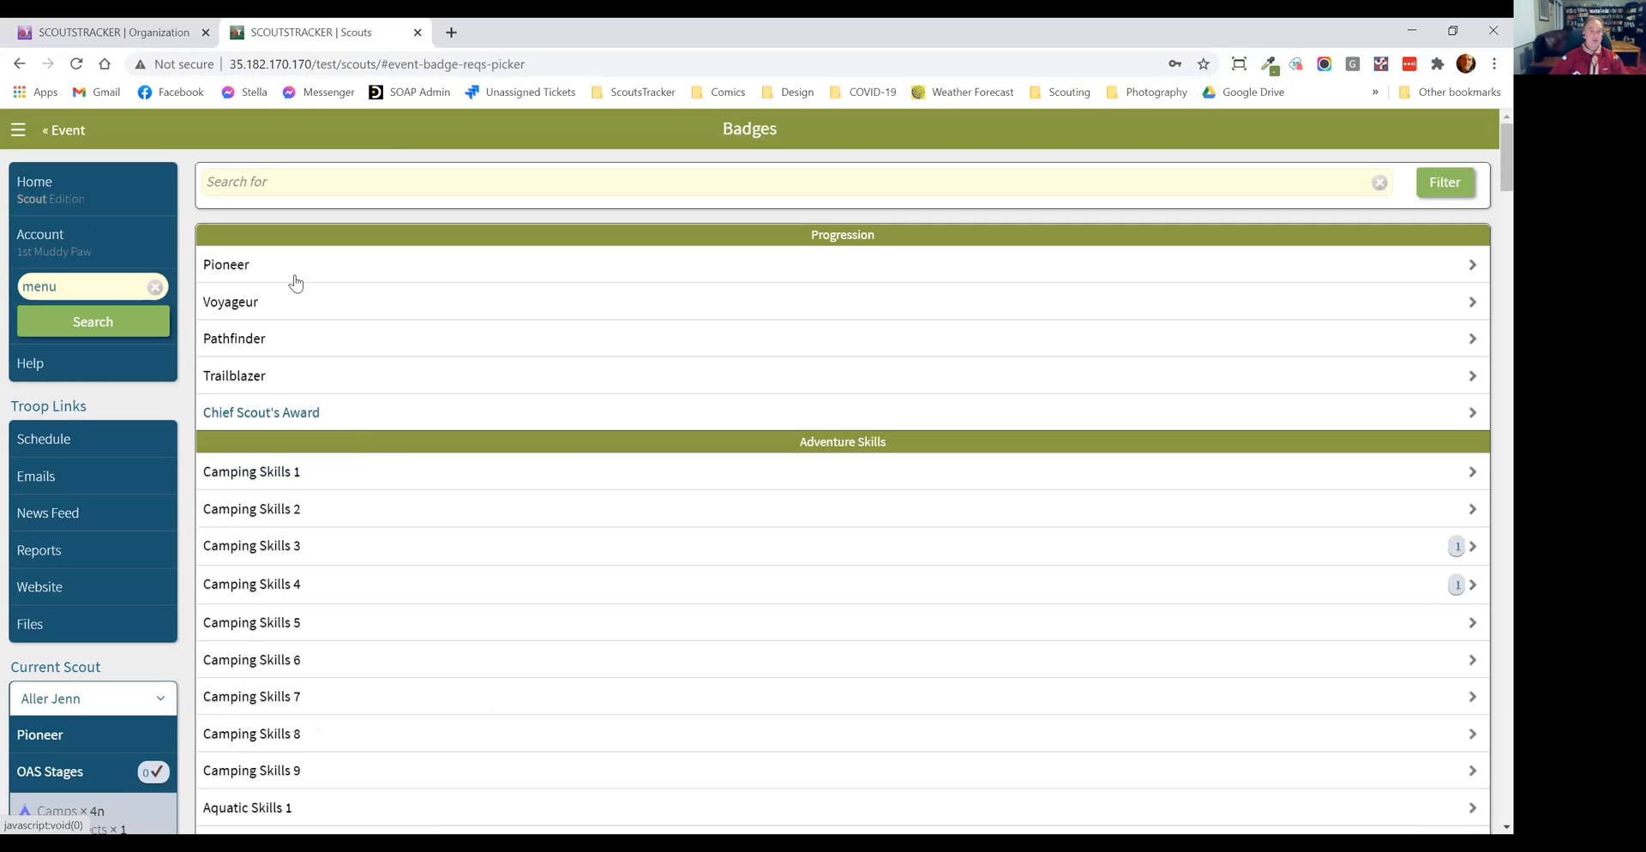
pyautogui.click(395, 182)
pyautogui.write('snow')
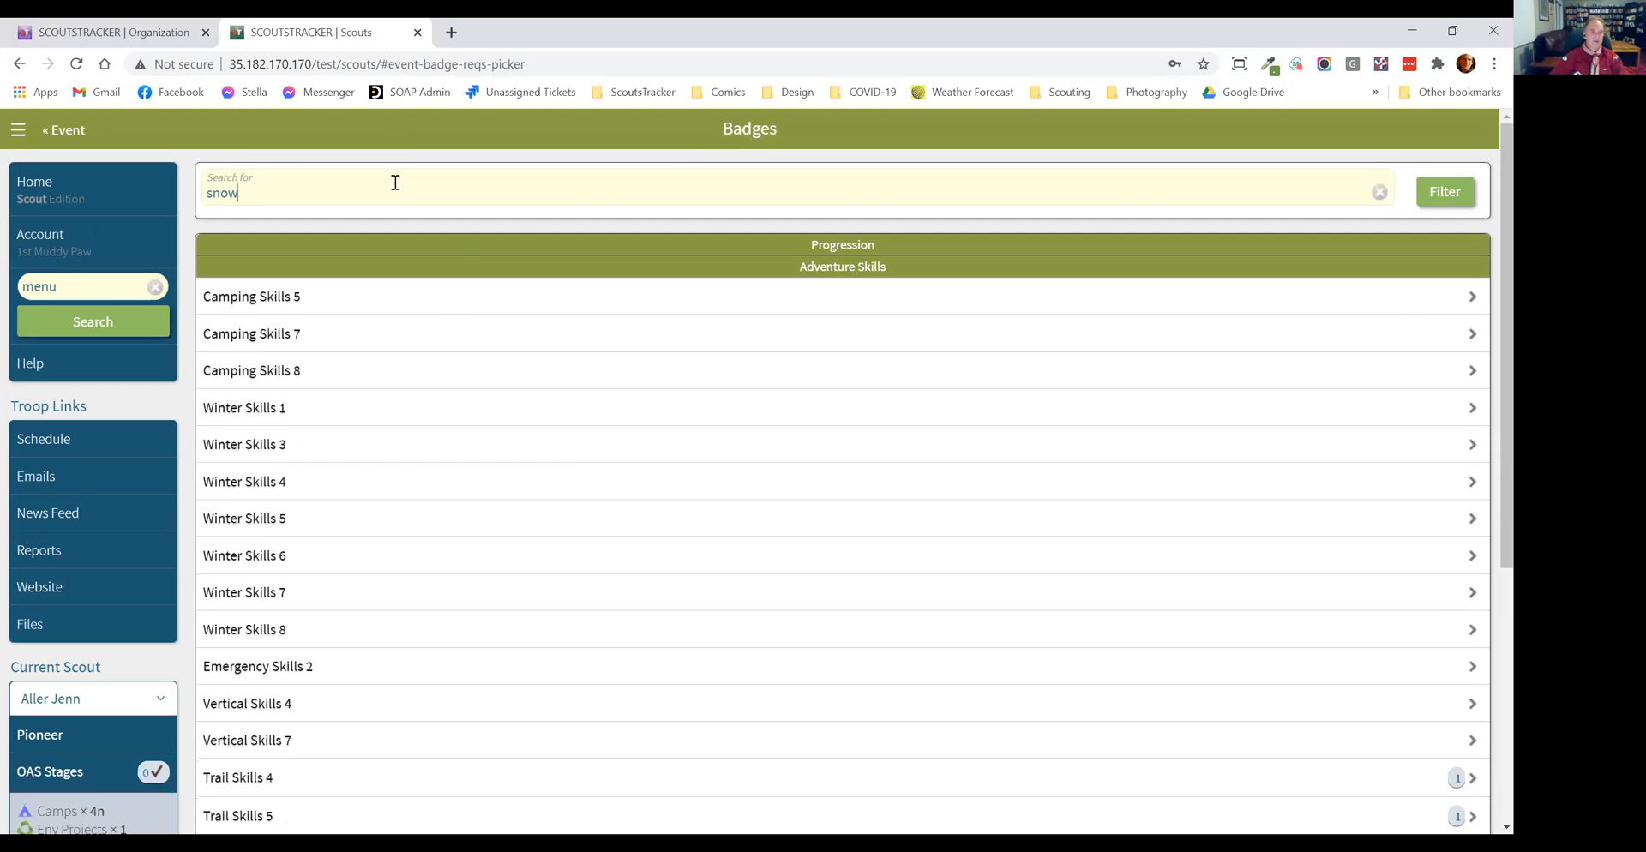
# Step: Look at the highlighted "snow" matches in Winter Skills 1 and the preceding badge, and return to the badge list
pyautogui.click(340, 405)
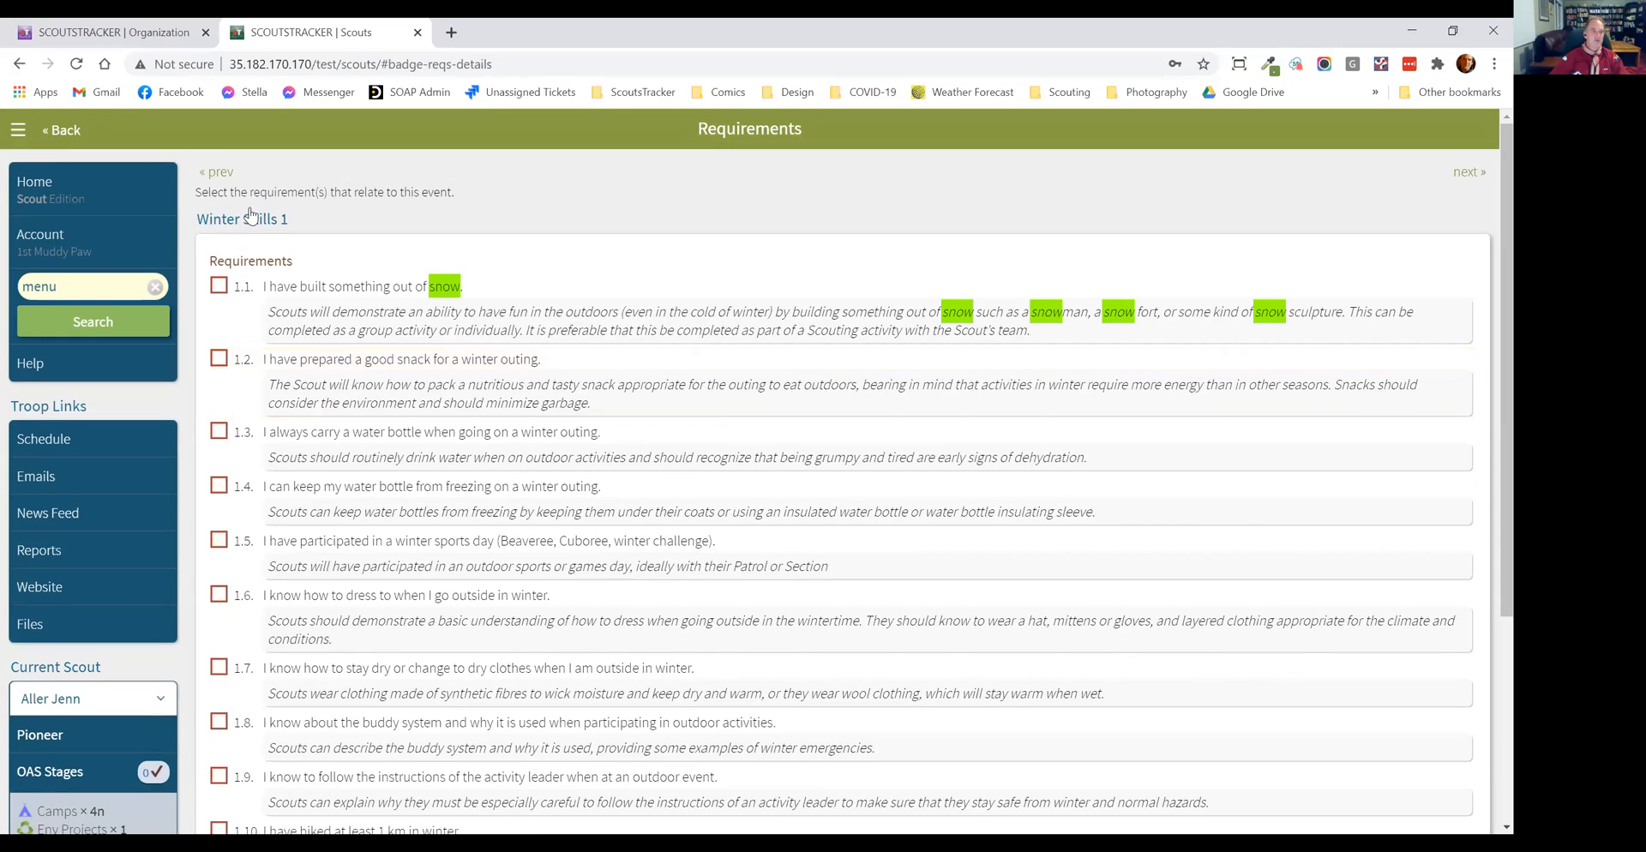
pyautogui.click(216, 173)
pyautogui.click(62, 135)
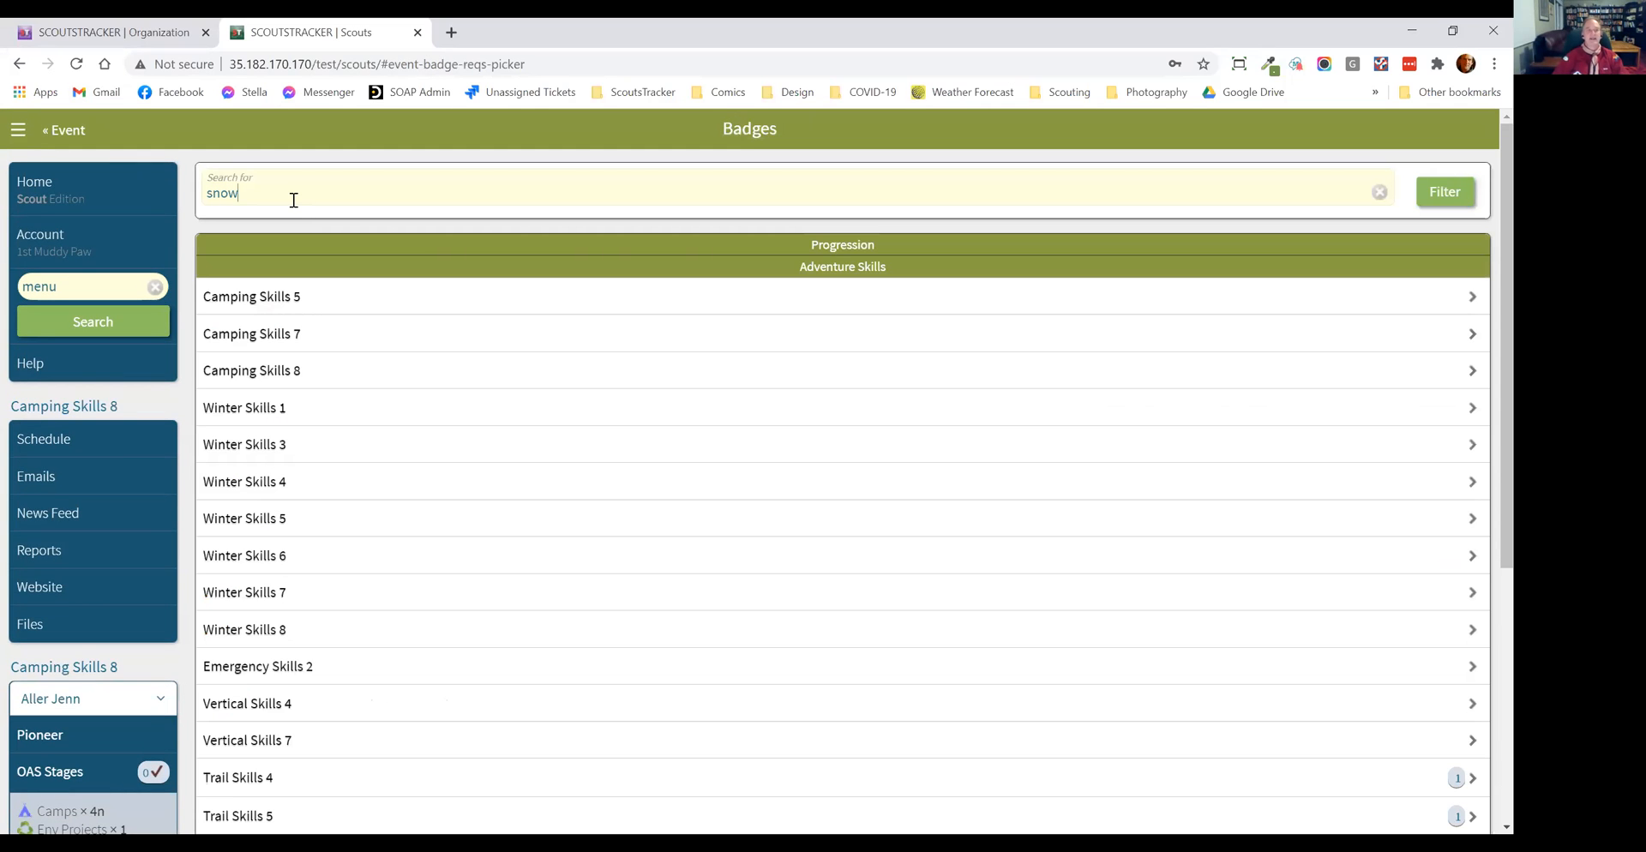
# Step: Filter the badges by "snowshoes", link requirement 4.10 of Winter Skills 4 to the event, and clear the filter
pyautogui.write('shoes')
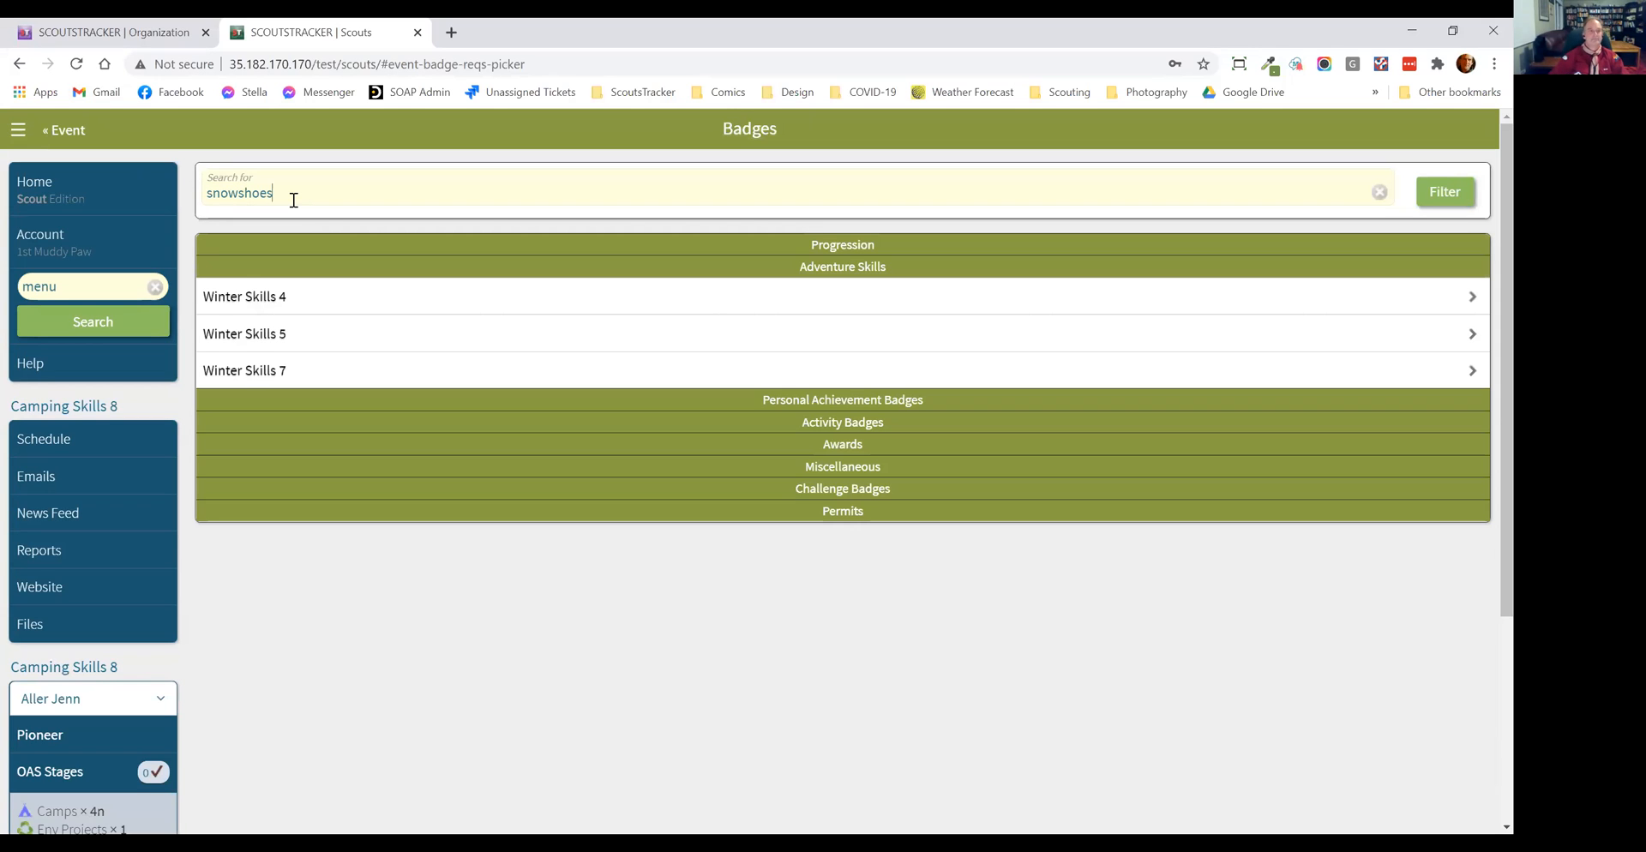
pyautogui.click(445, 305)
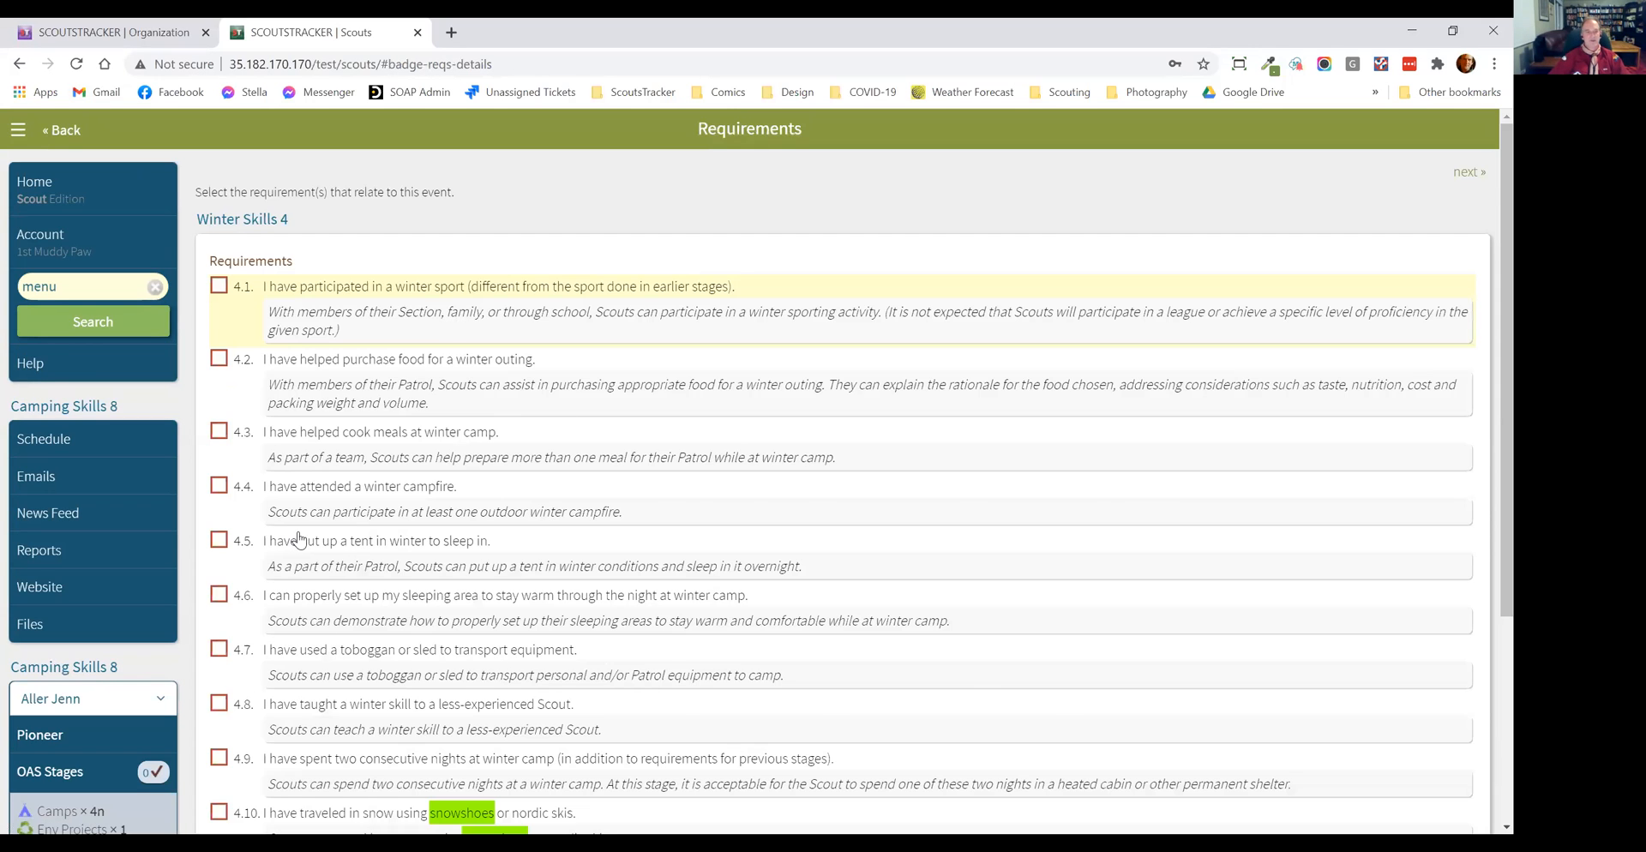
pyautogui.scroll(-3, 220, 521)
pyautogui.click(221, 519)
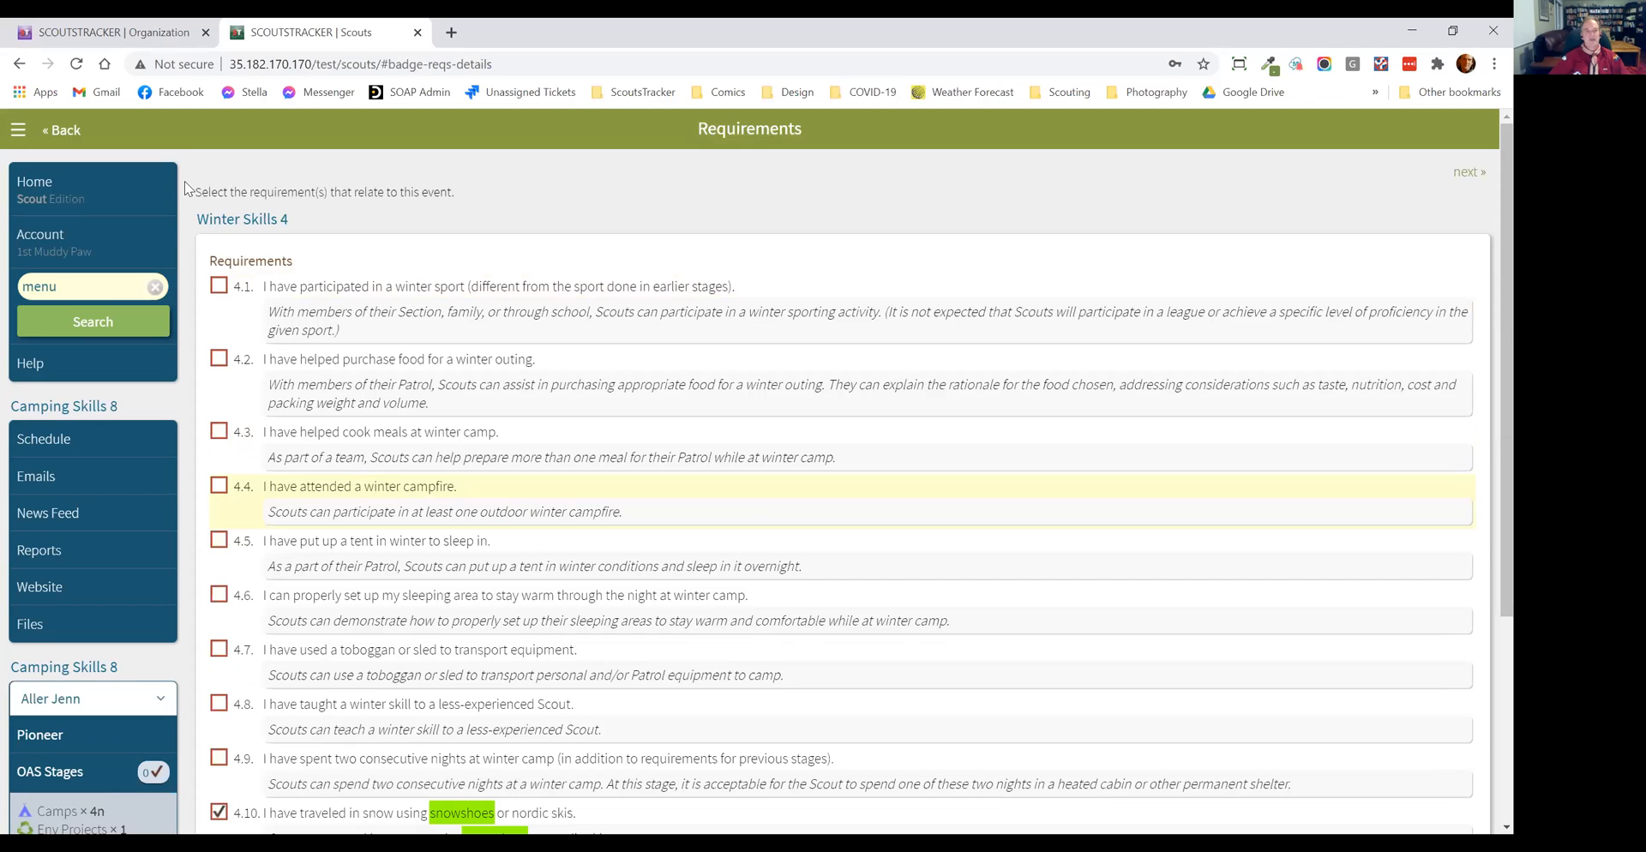
pyautogui.click(61, 132)
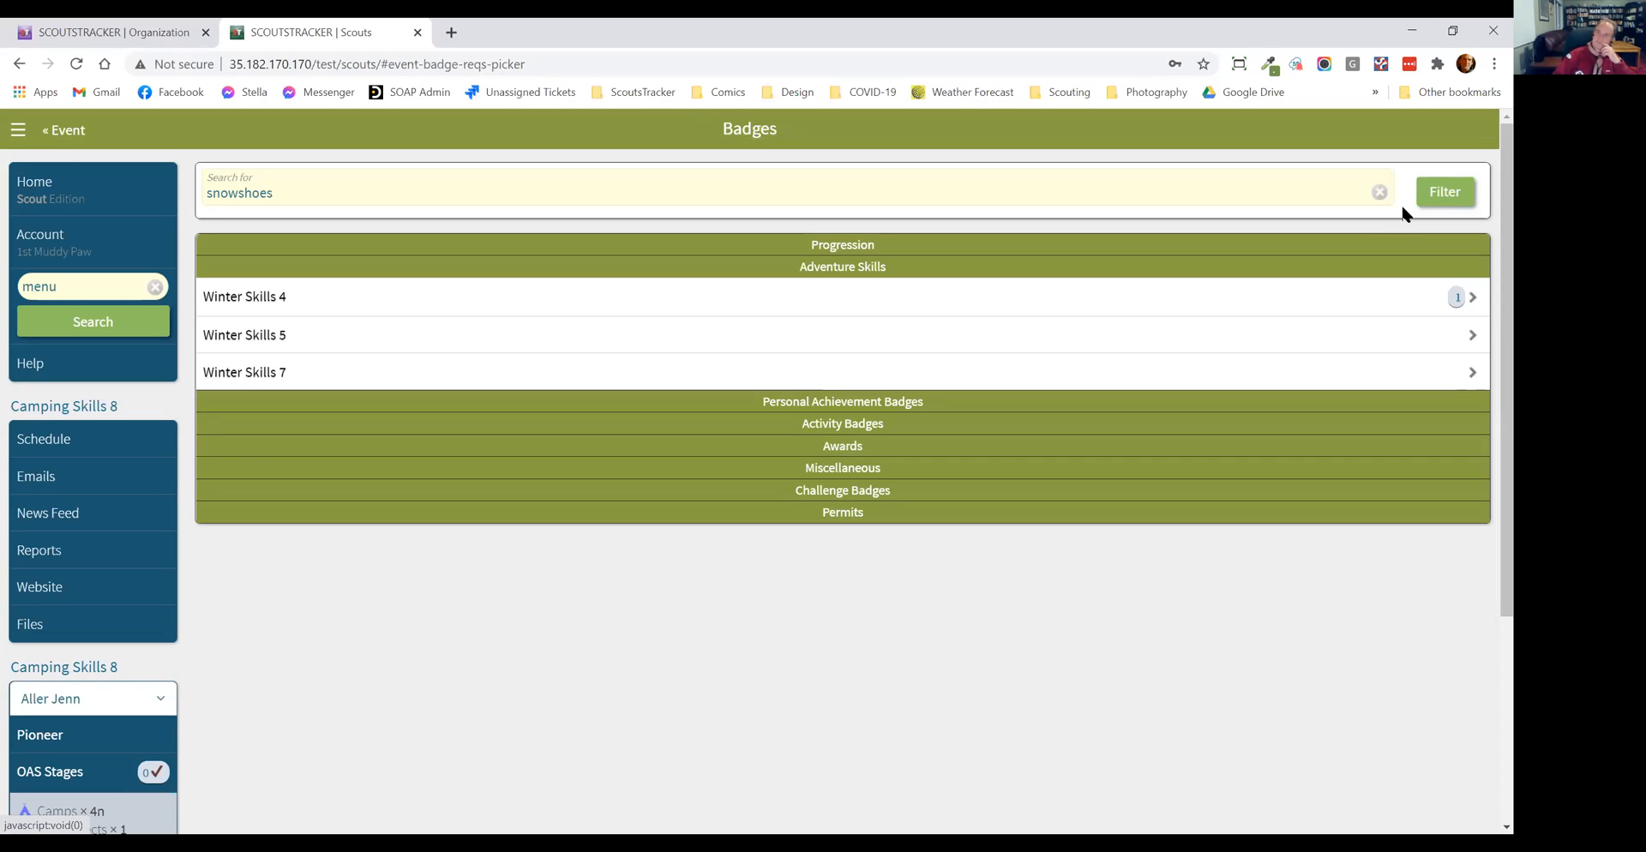
pyautogui.click(1379, 192)
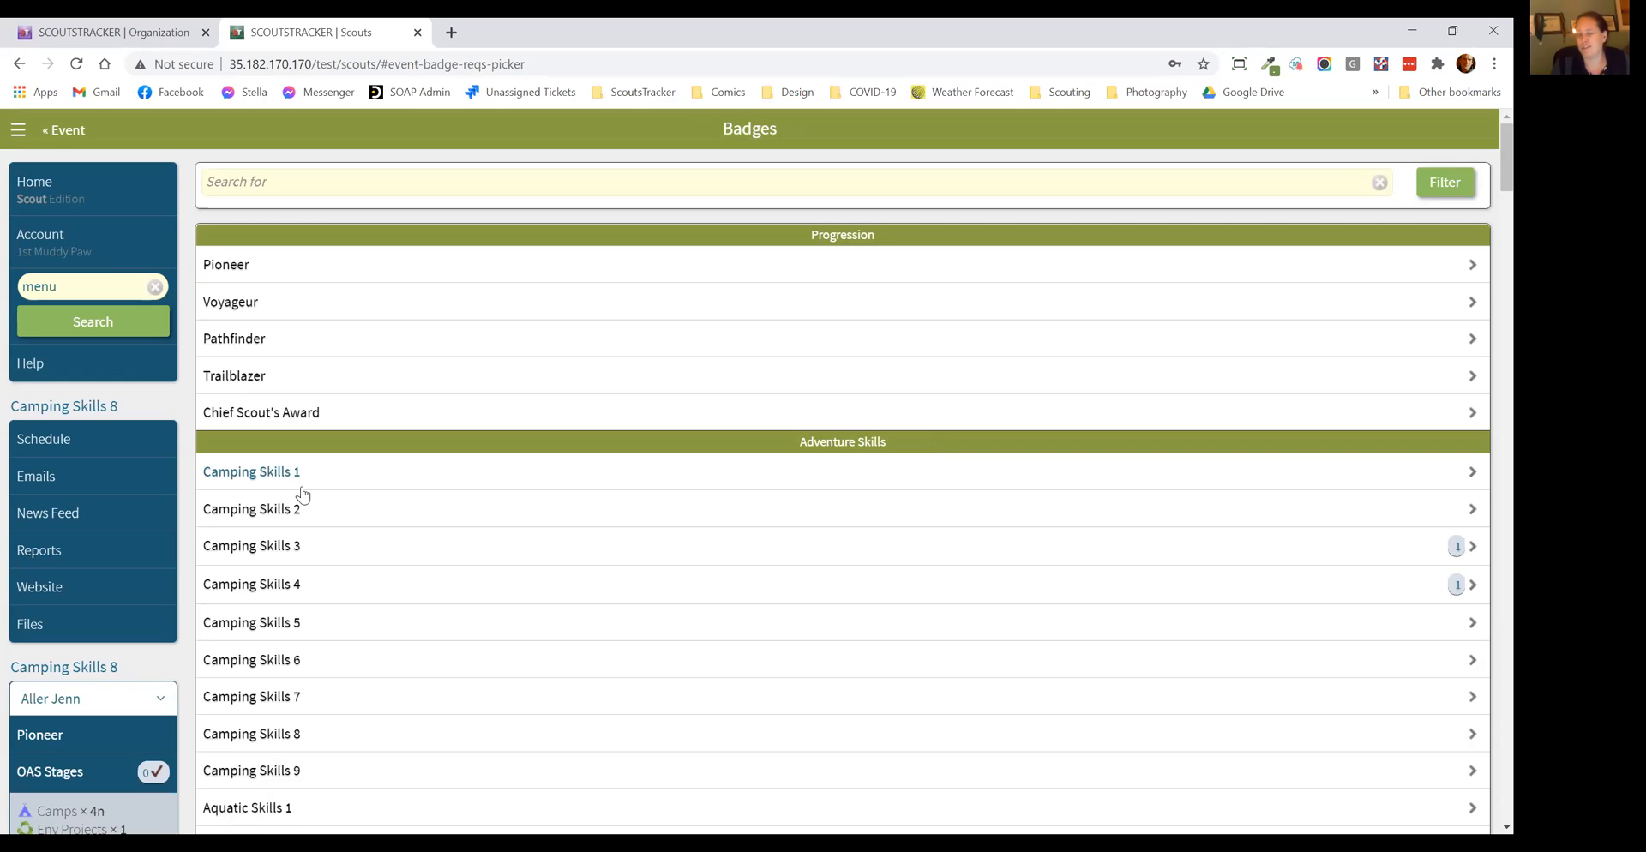
# Step: Switch to the group's Organization account and review the access, communication and account options on its home page
pyautogui.click(133, 40)
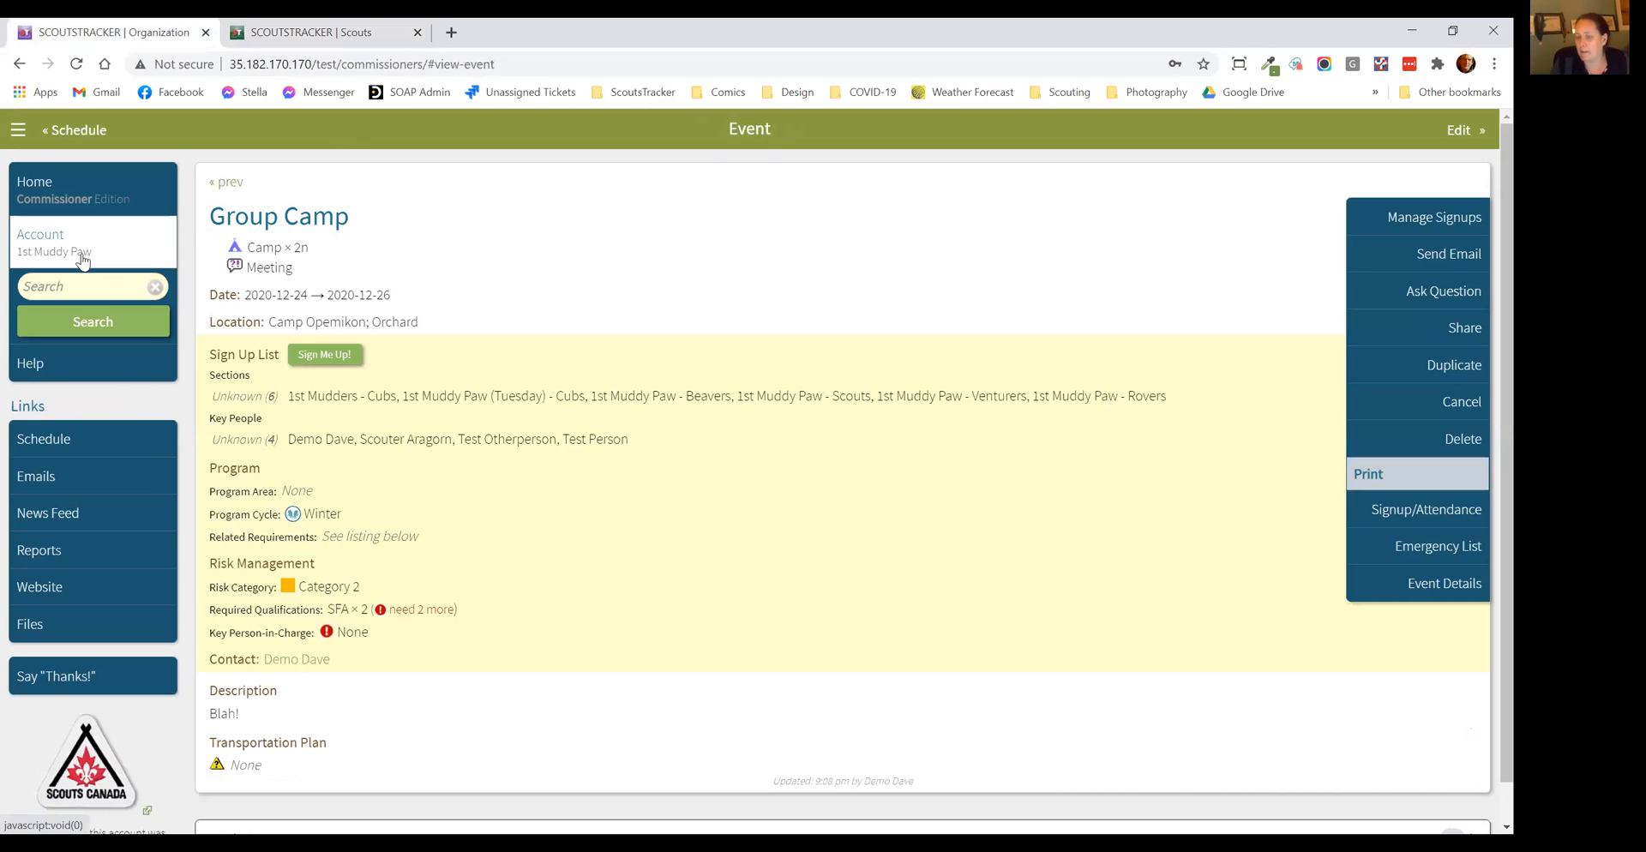
pyautogui.scroll(-6, 605, 512)
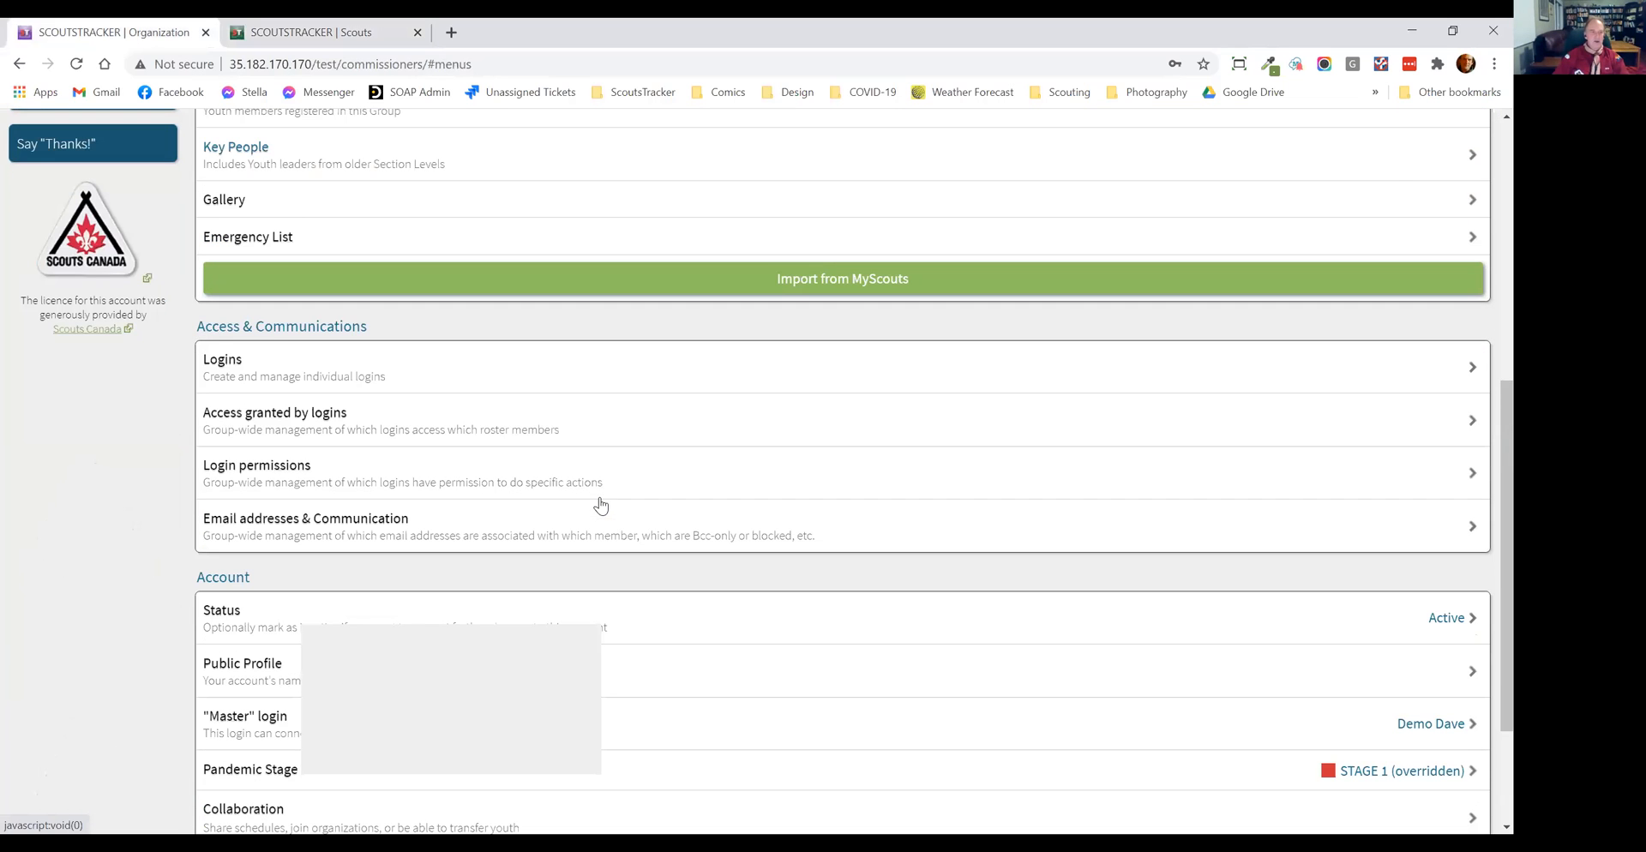
pyautogui.scroll(-2, 503, 537)
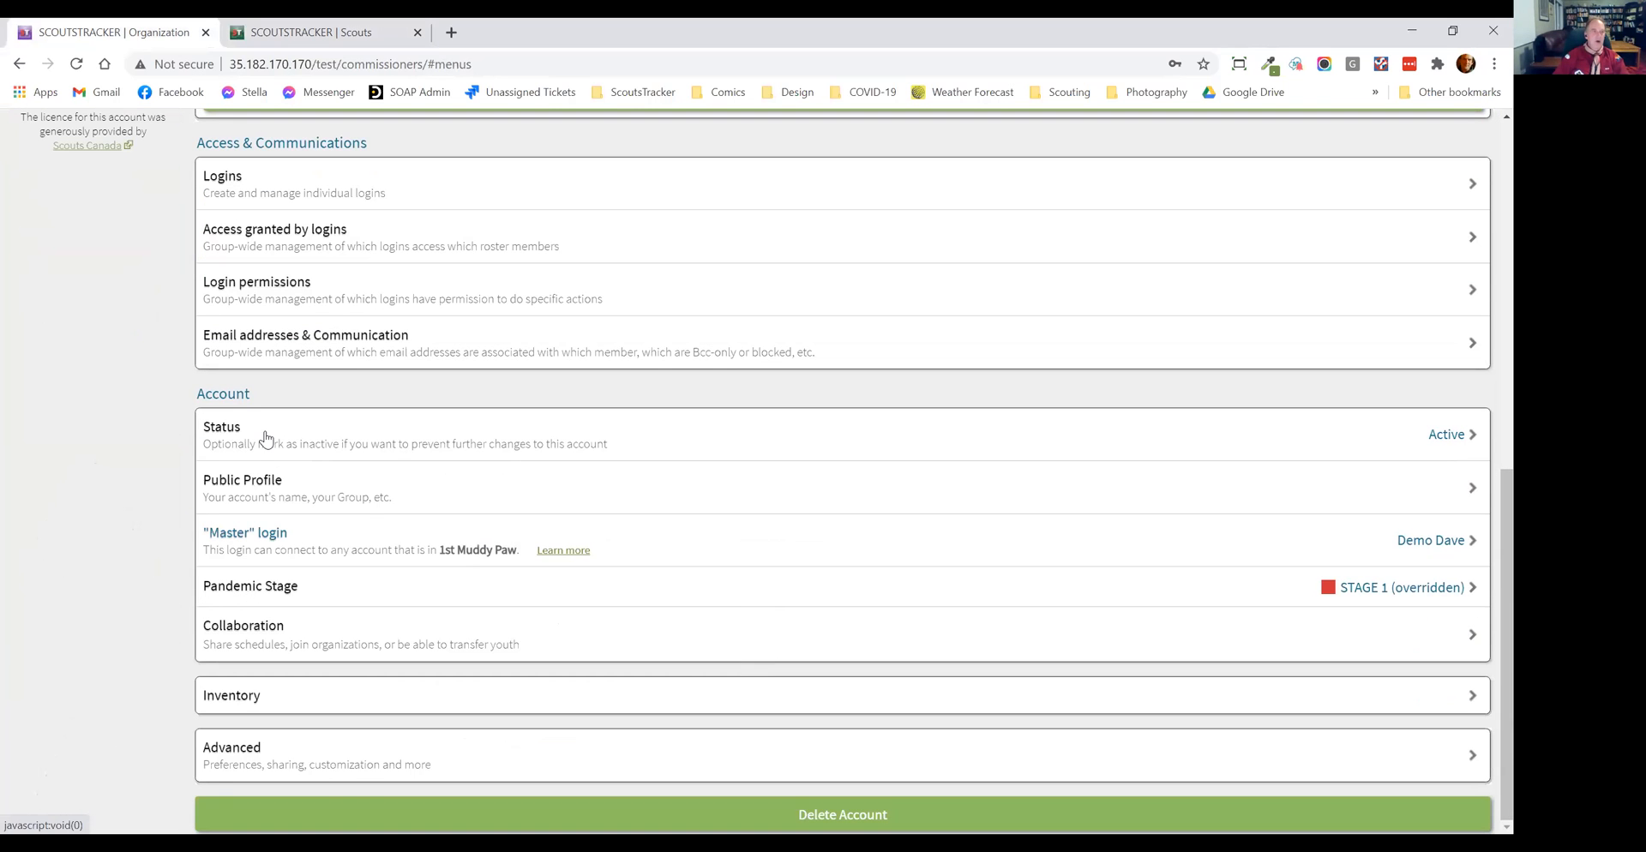
pyautogui.scroll(8, 135, 398)
# Step: Open the group's Reports page and review the available worksheets, event tracking and compliance reports
pyautogui.click(103, 551)
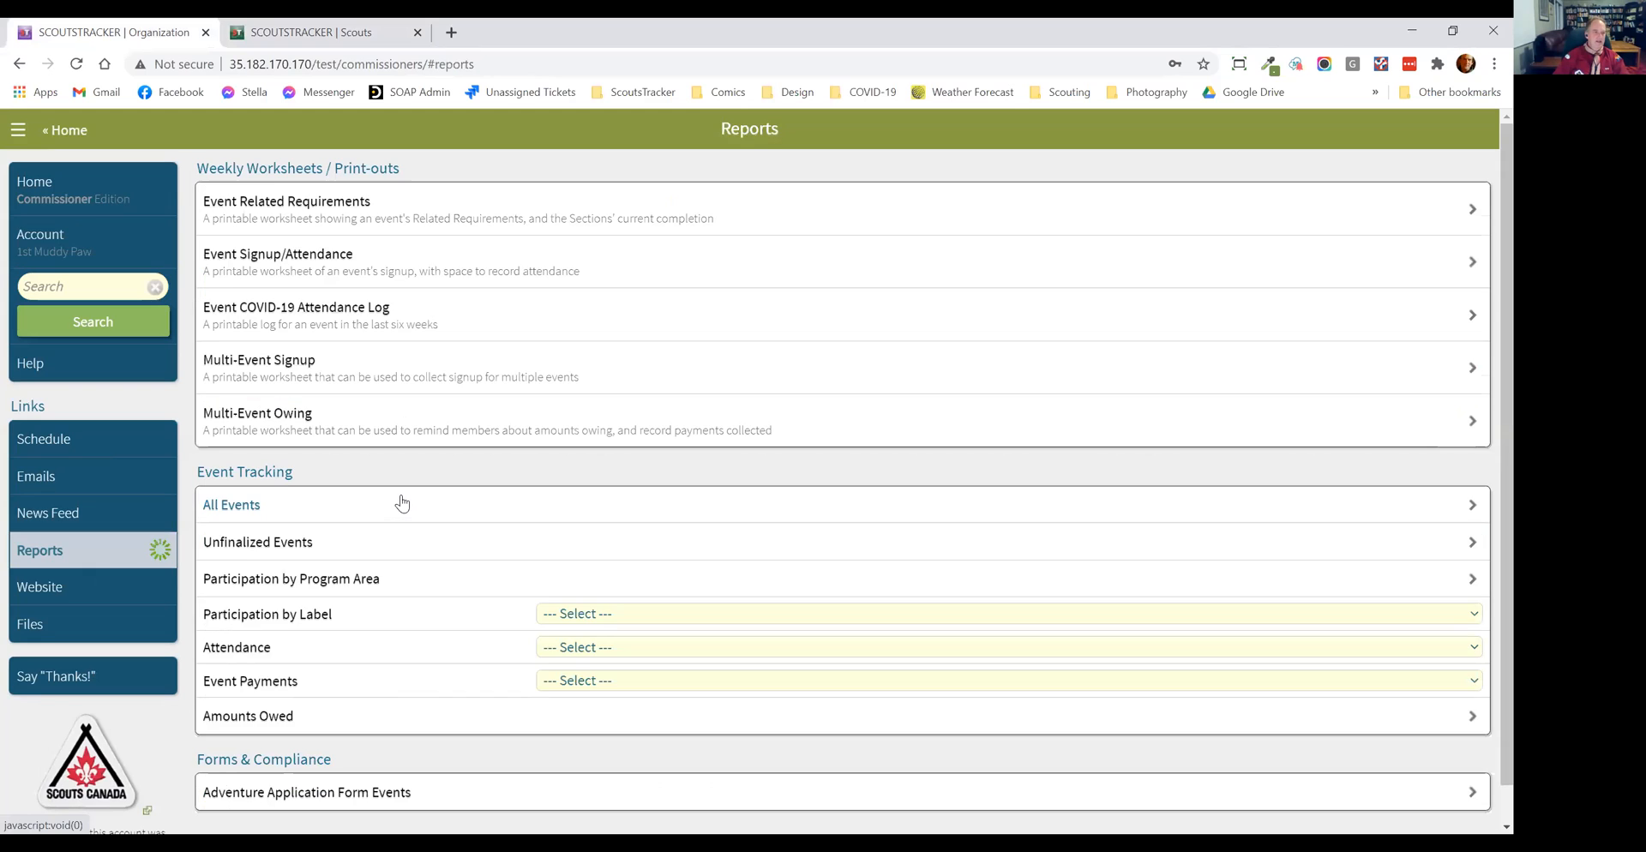
pyautogui.scroll(-1, 408, 500)
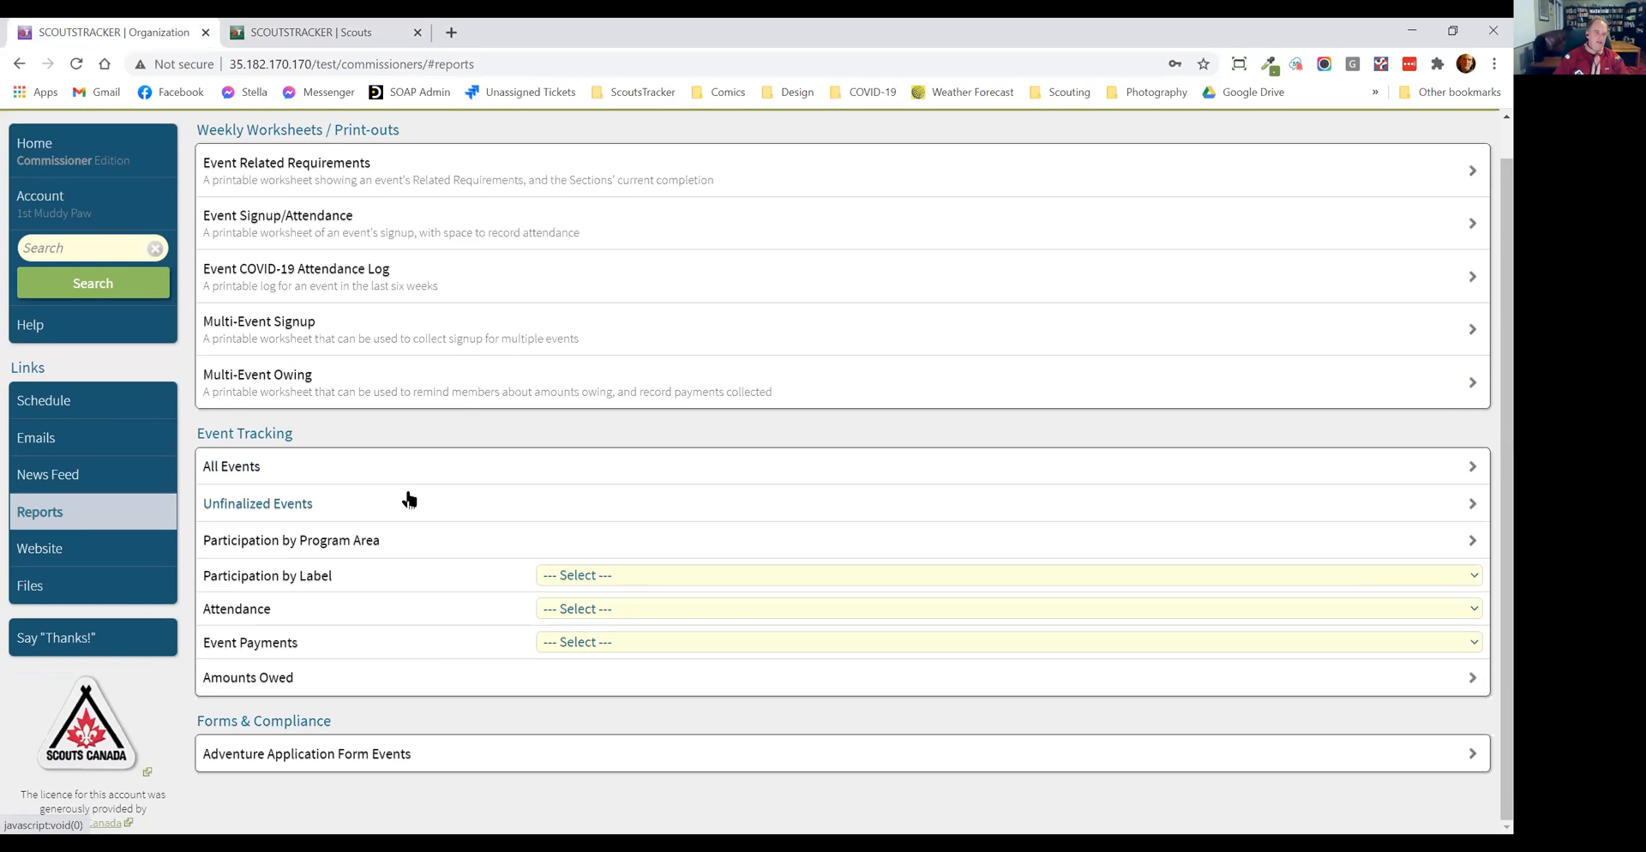
pyautogui.scroll(1, 409, 500)
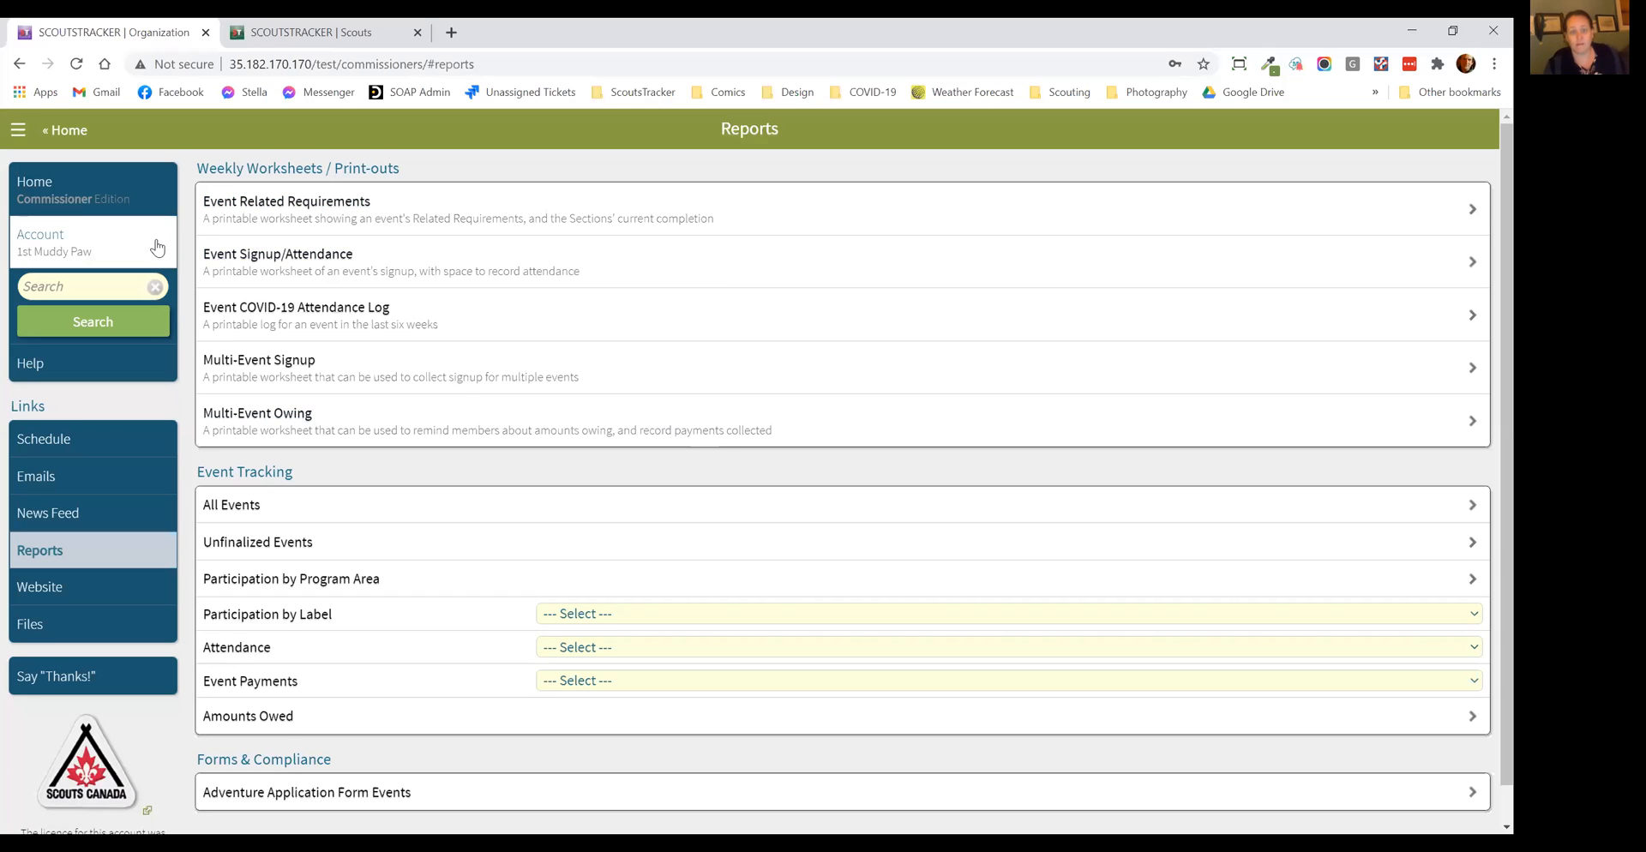
# Step: Switch to the Scouts section account, discard the unsaved meeting edits, and open the roster of Scouts from the account page
pyautogui.click(367, 41)
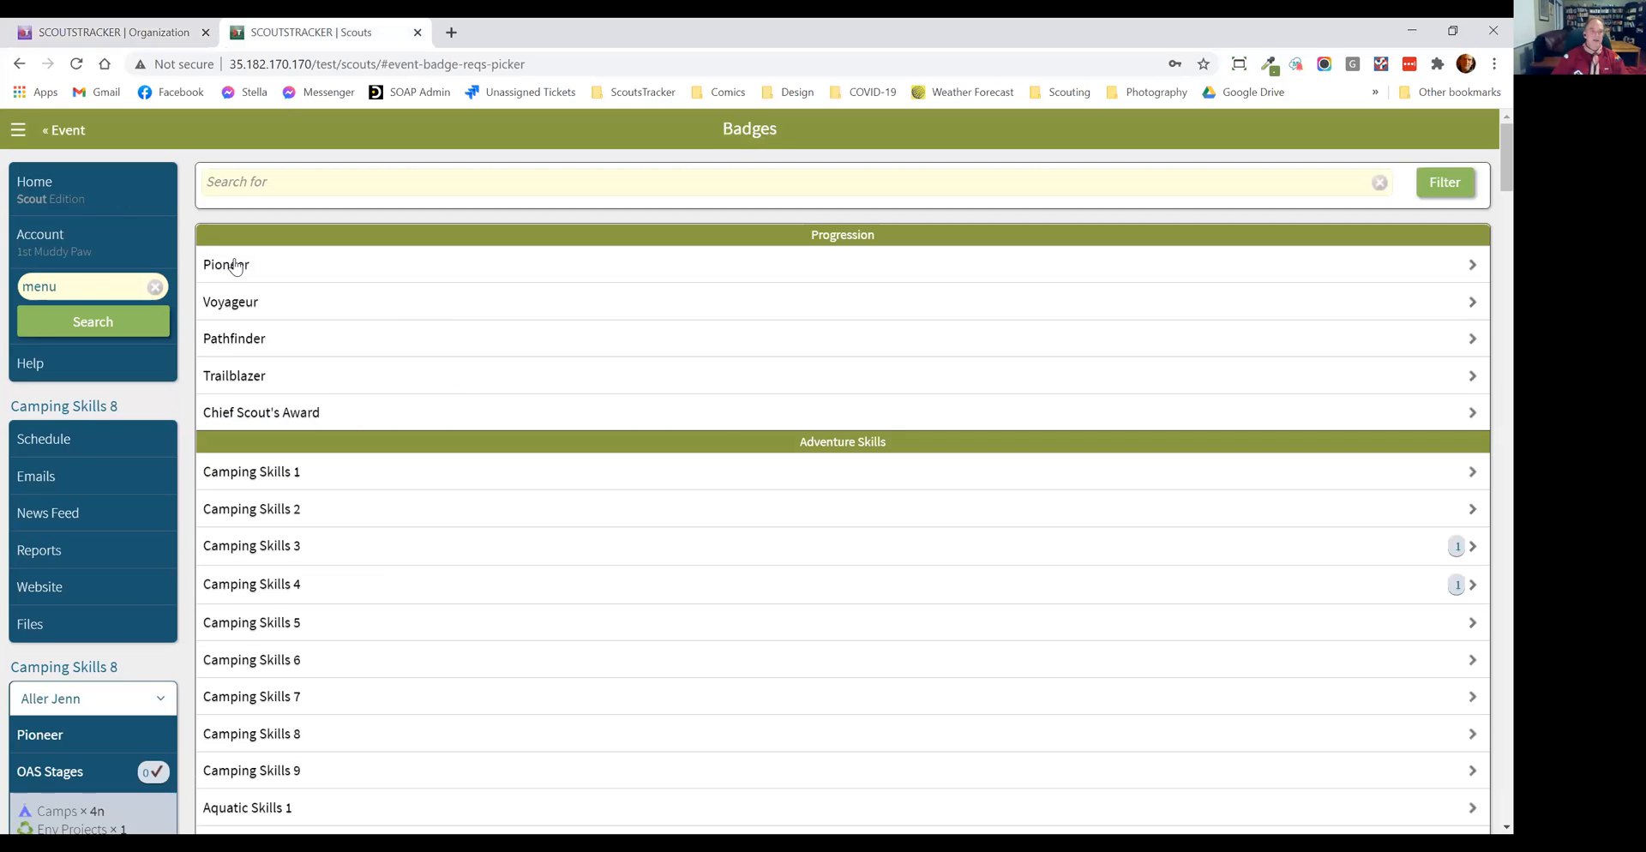
pyautogui.click(133, 244)
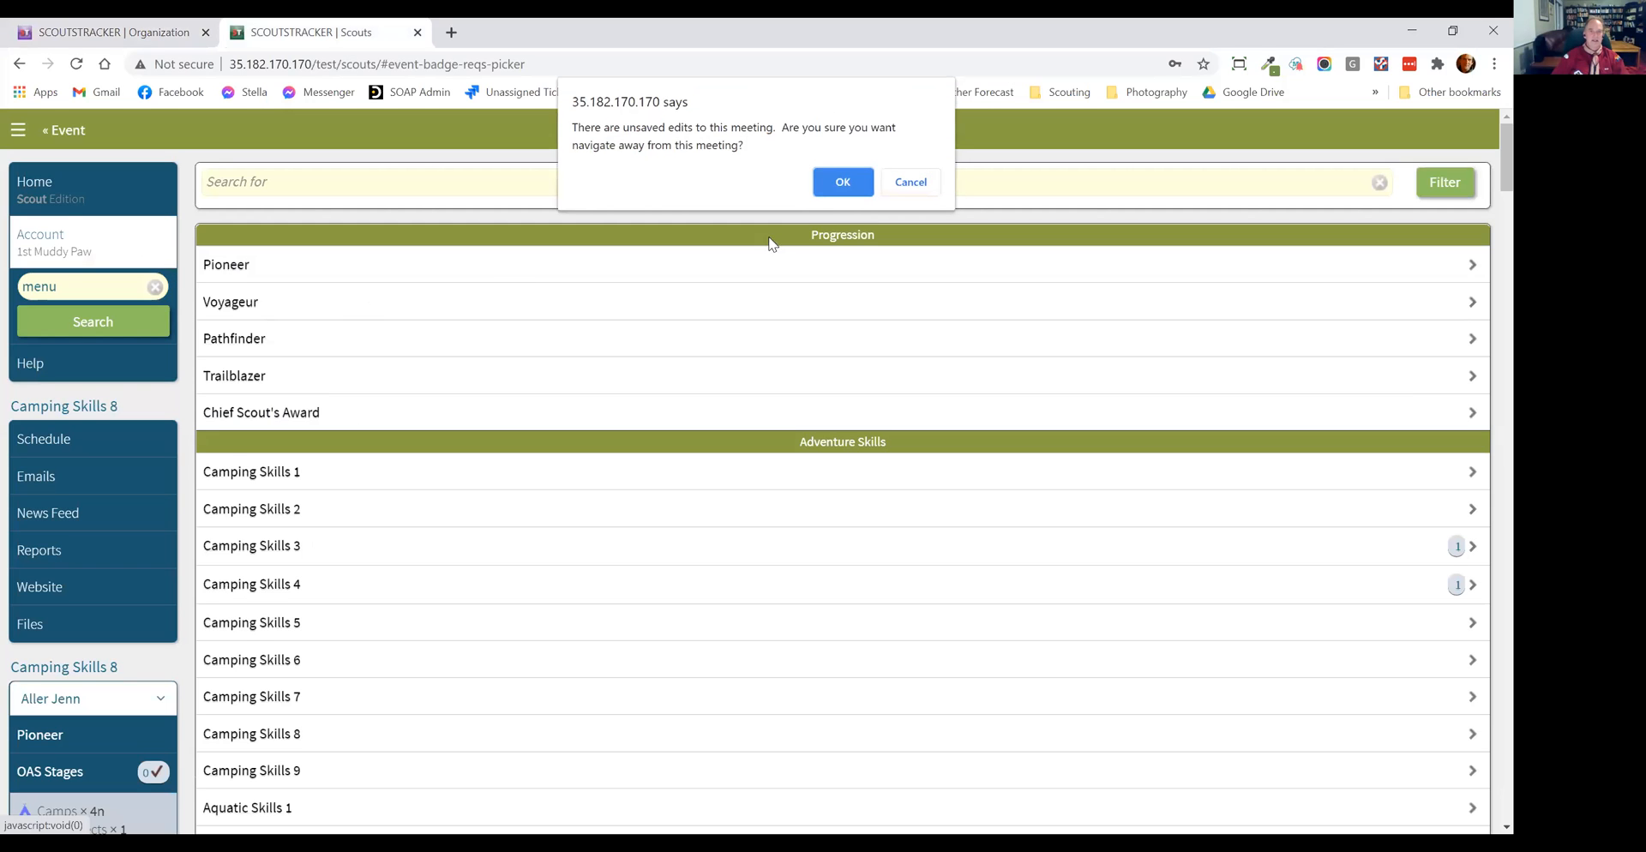
pyautogui.click(827, 177)
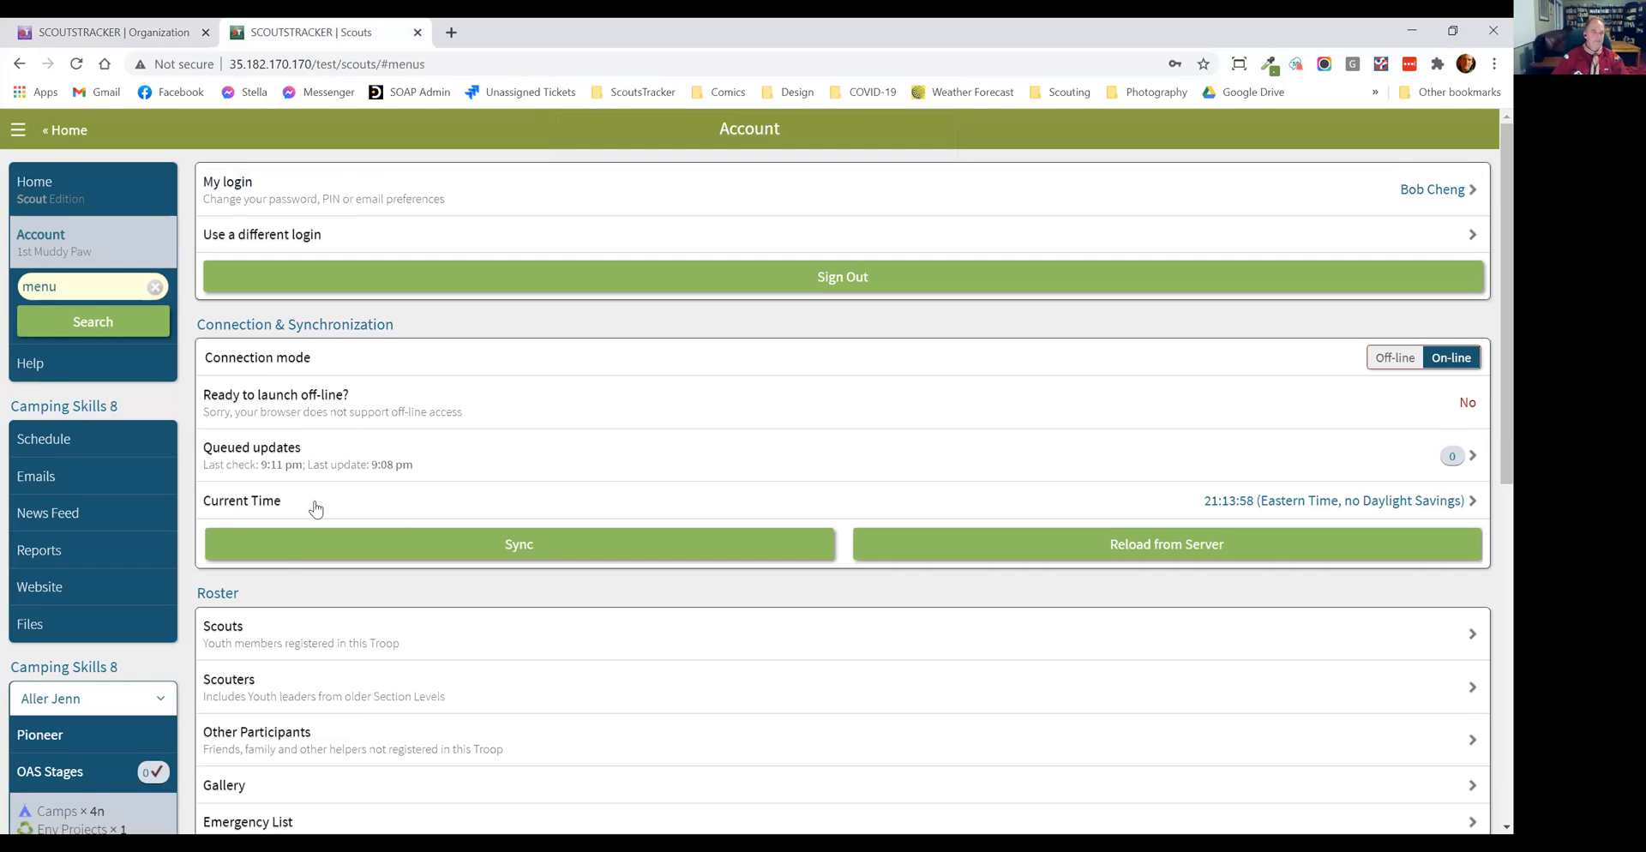
pyautogui.scroll(-2, 326, 480)
pyautogui.click(346, 448)
pyautogui.scroll(-3, 349, 437)
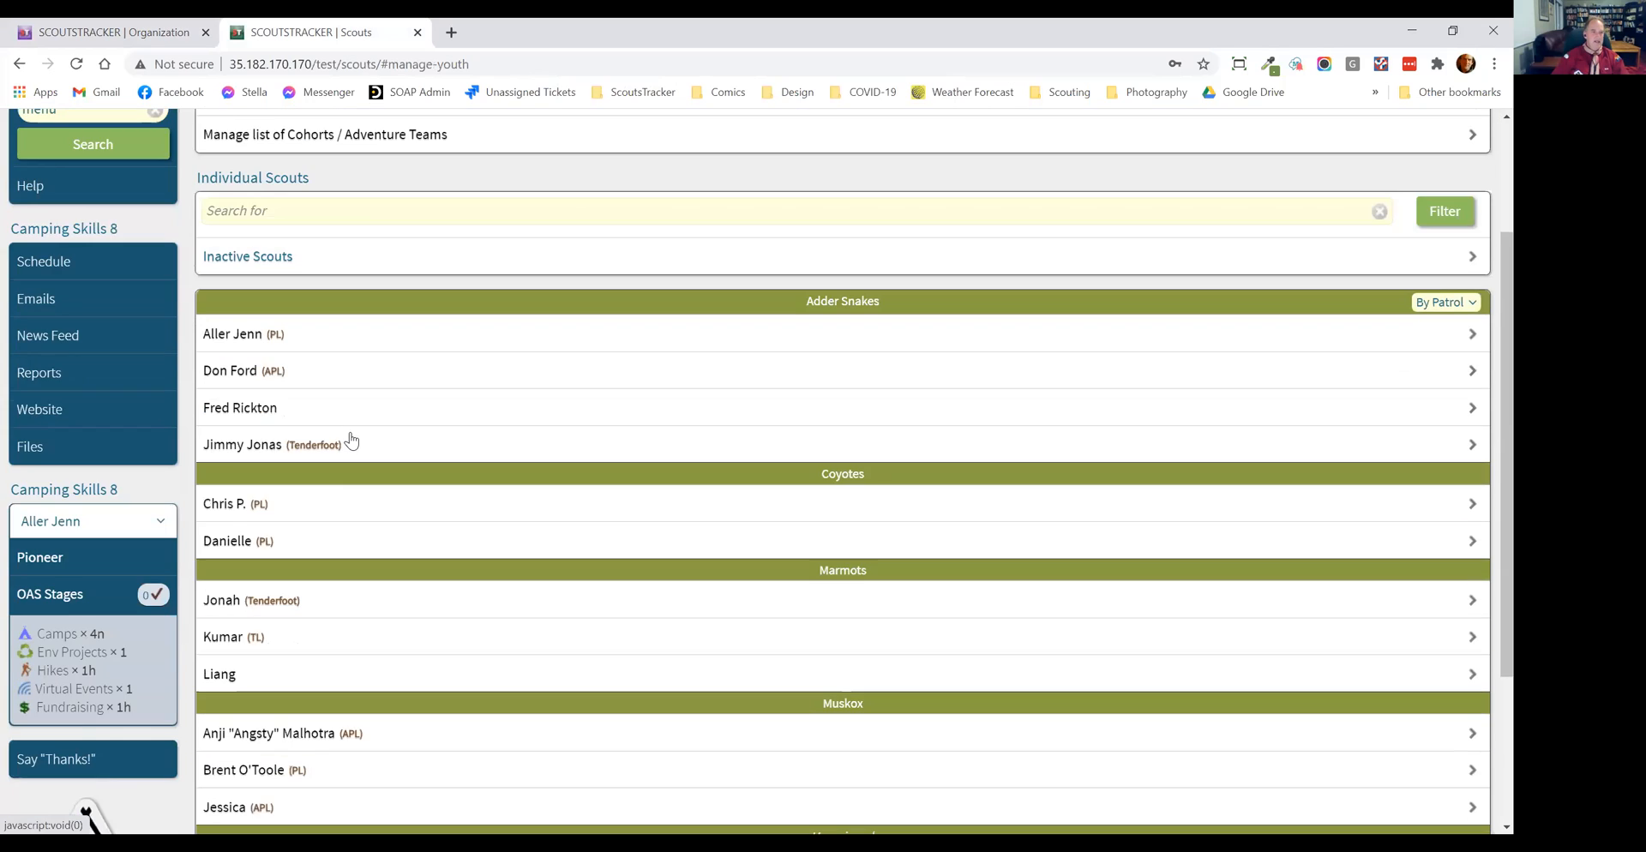
# Step: Open the record of the first Scout in the Coyotes patrol, entering the Security PIN to access private data
pyautogui.scroll(-2, 351, 440)
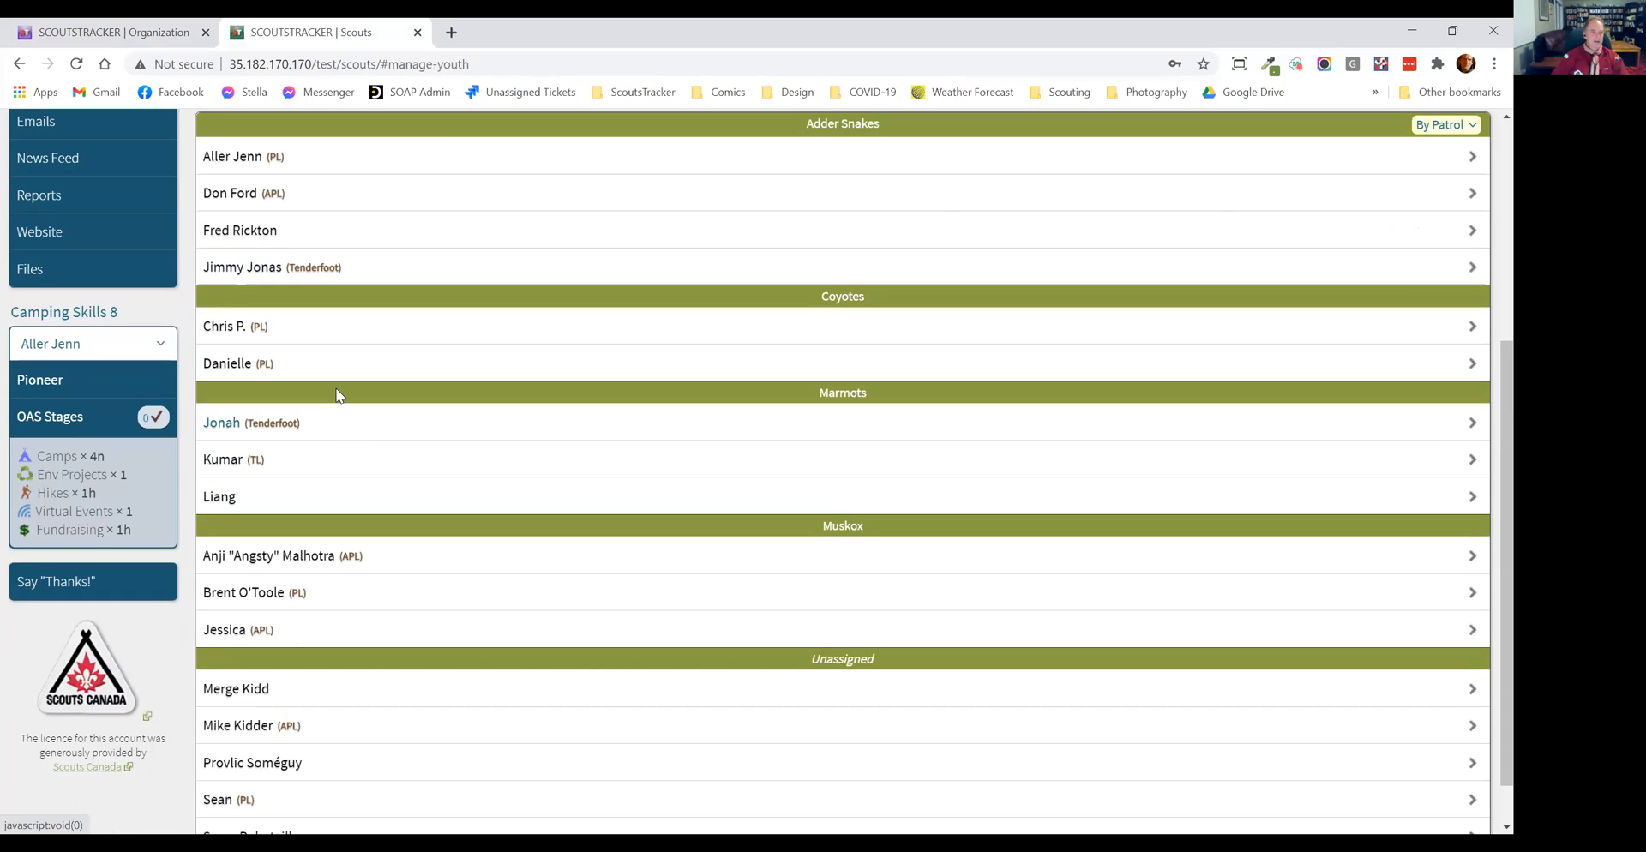
pyautogui.click(327, 330)
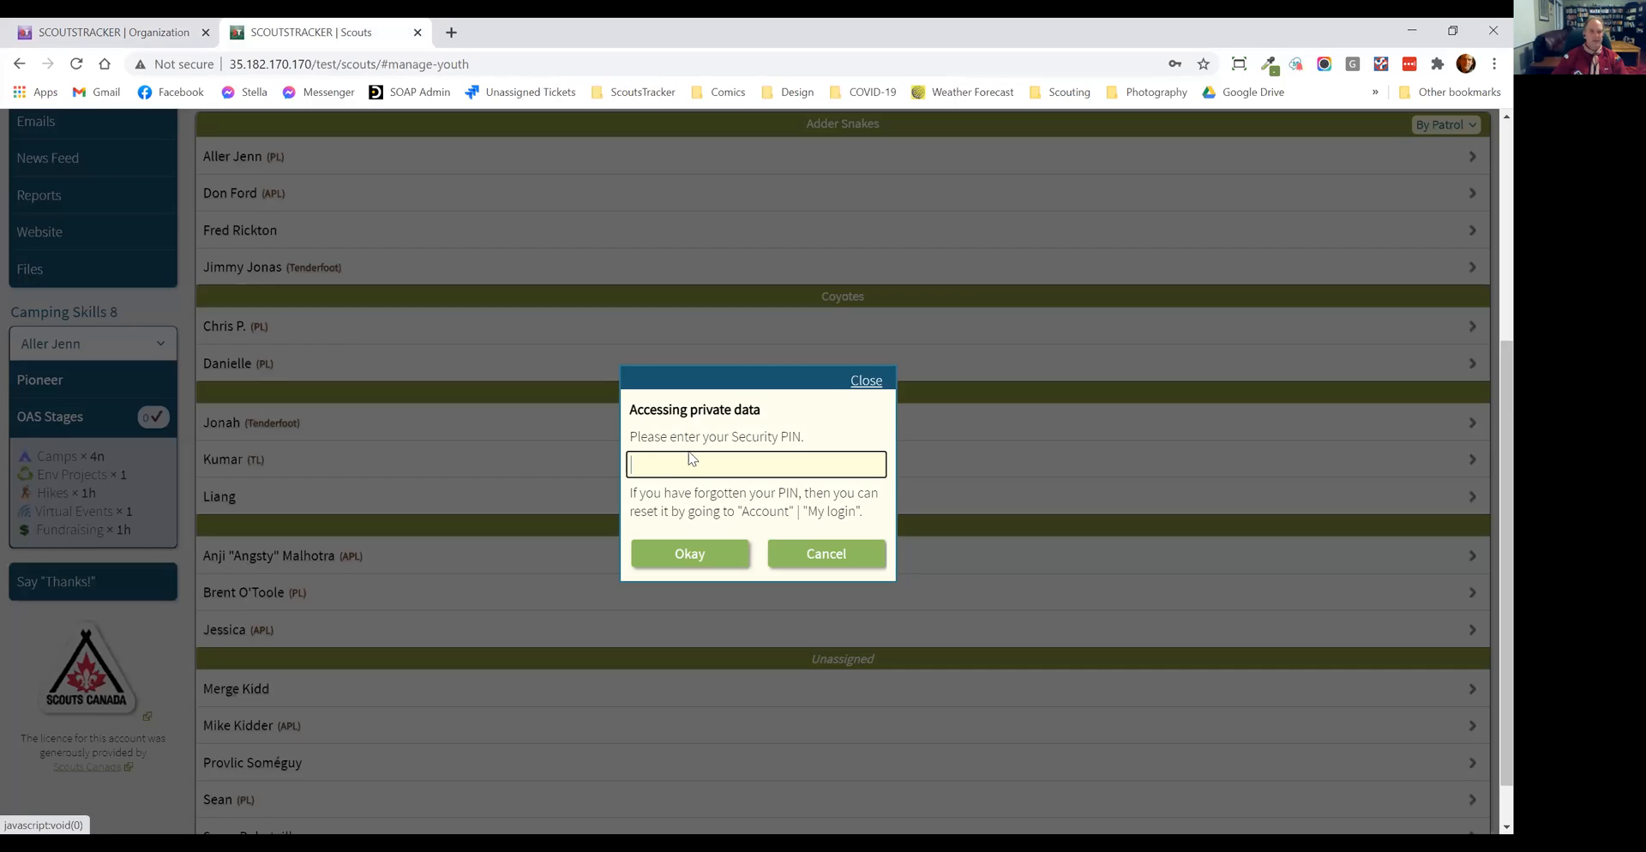
pyautogui.write('••••')
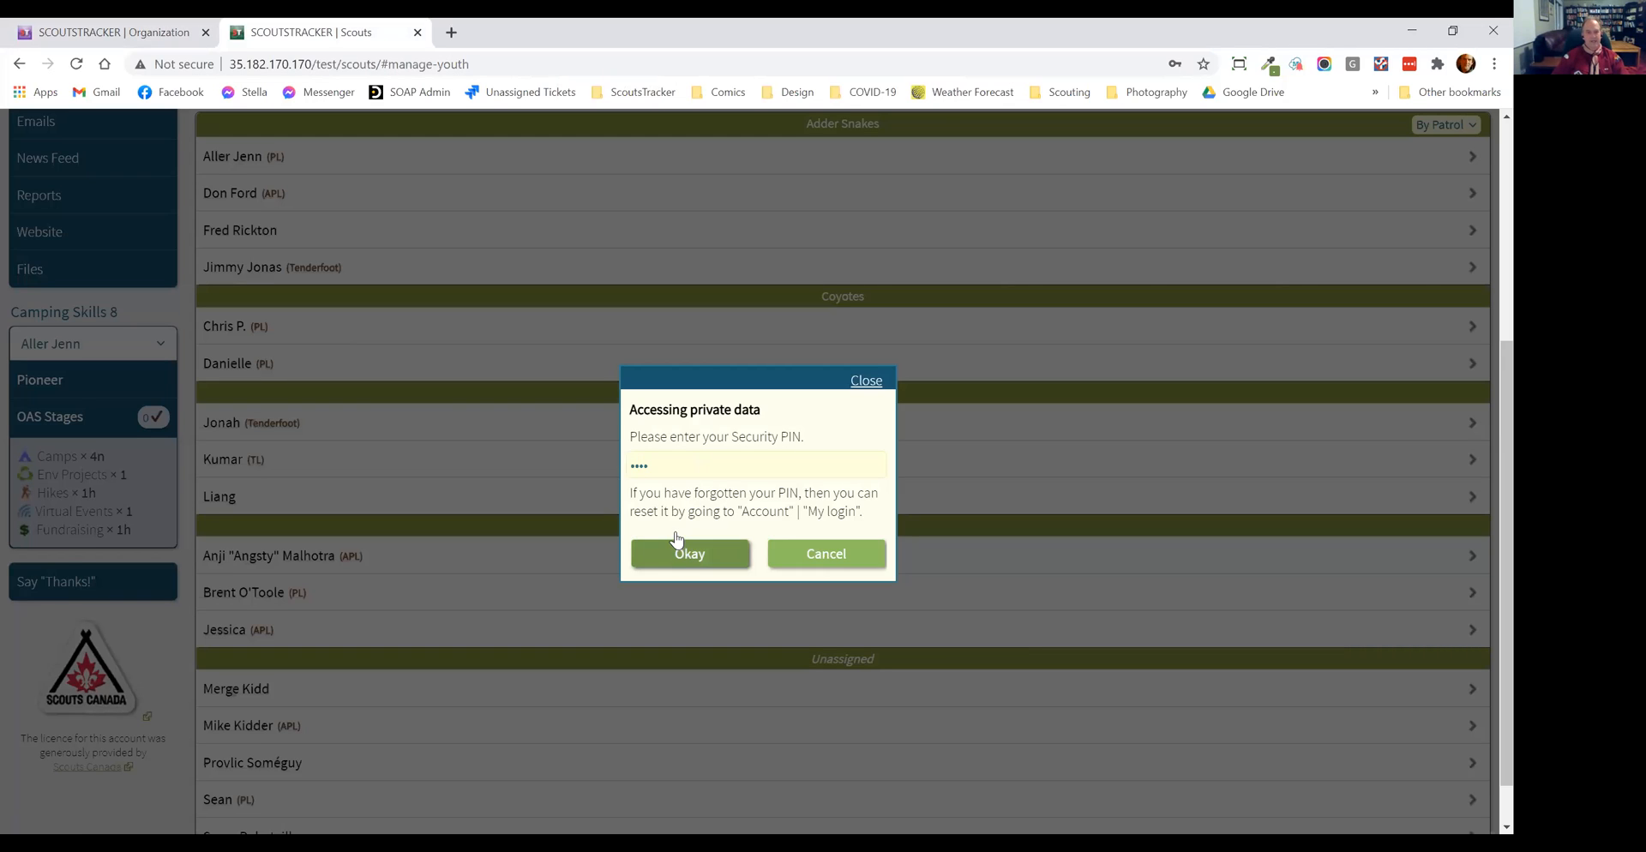
pyautogui.click(685, 555)
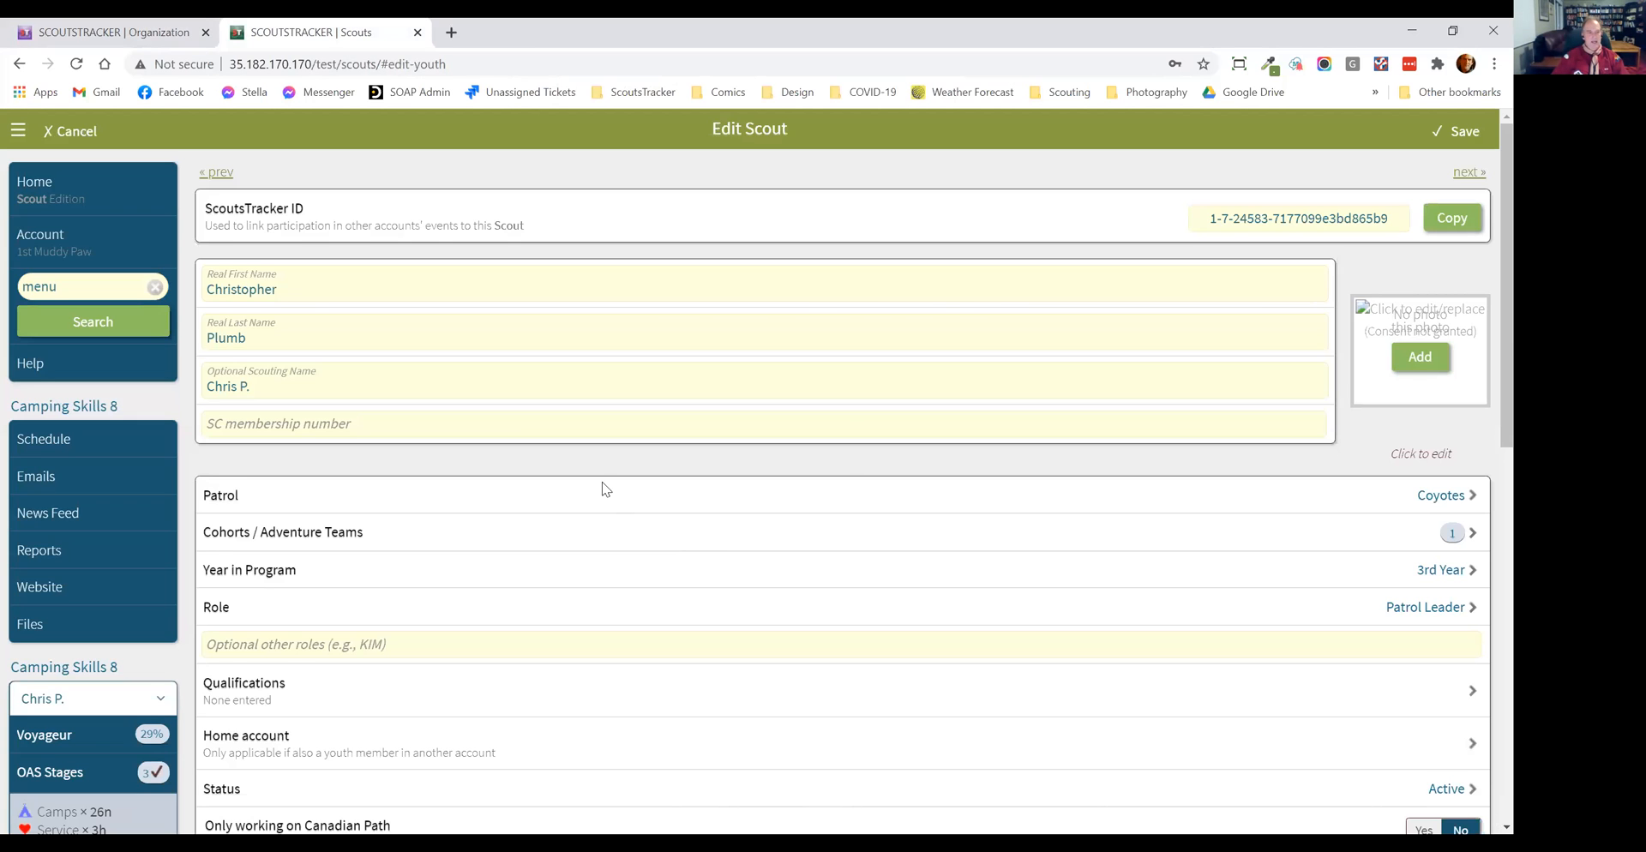
# Step: Link the Scout up to the 1st Muddy Paw Venturer Company, leaving the status as Active, and return to the Scouts list
pyautogui.scroll(-10, 605, 489)
pyautogui.click(527, 446)
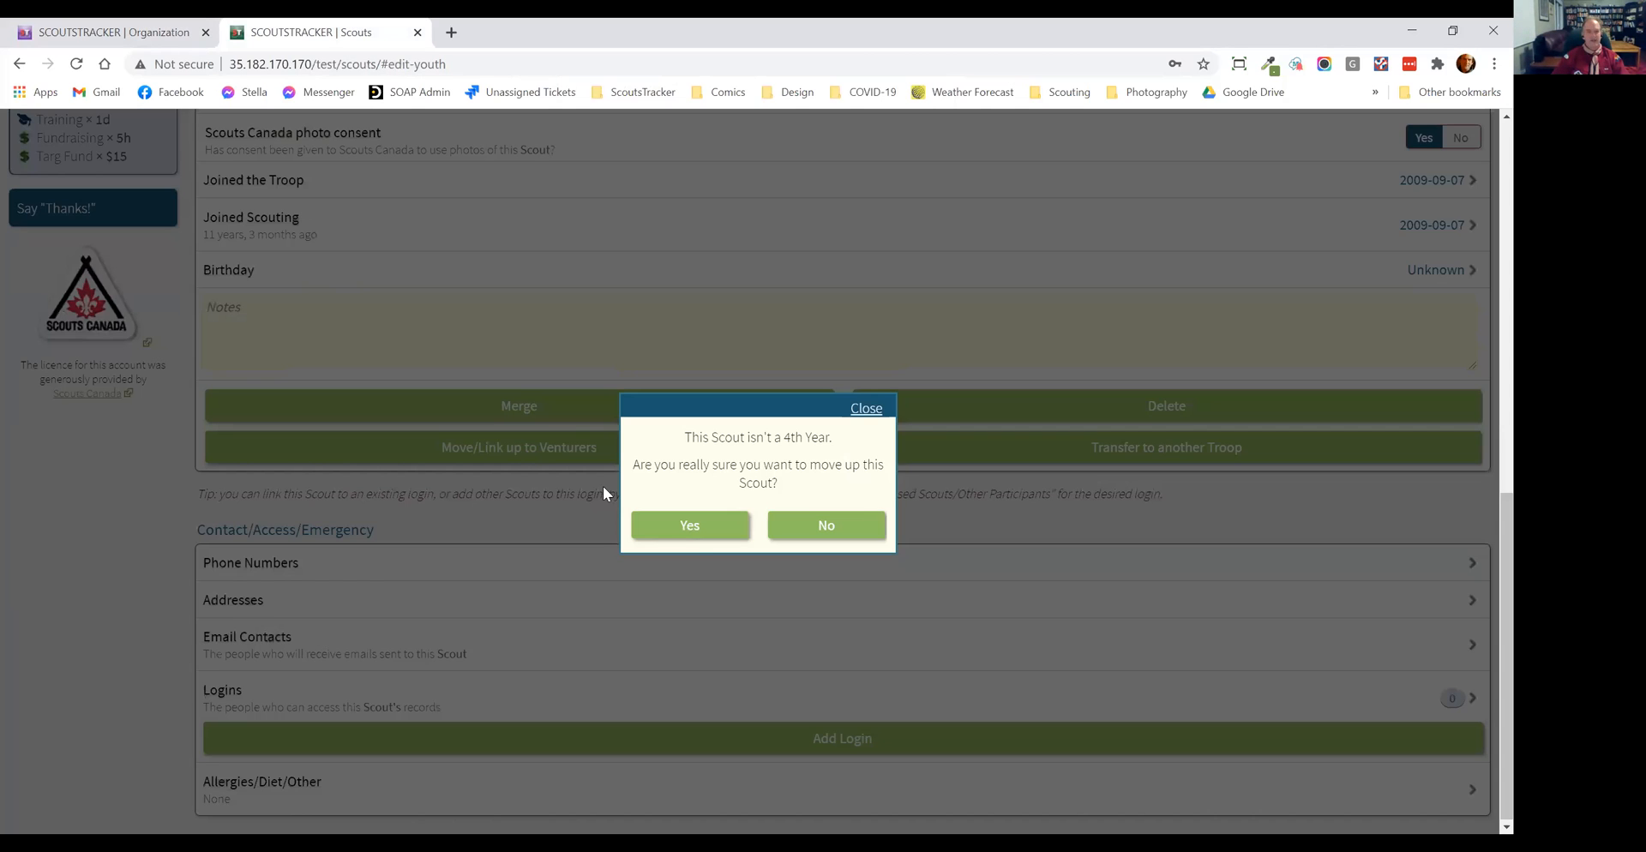
pyautogui.click(691, 527)
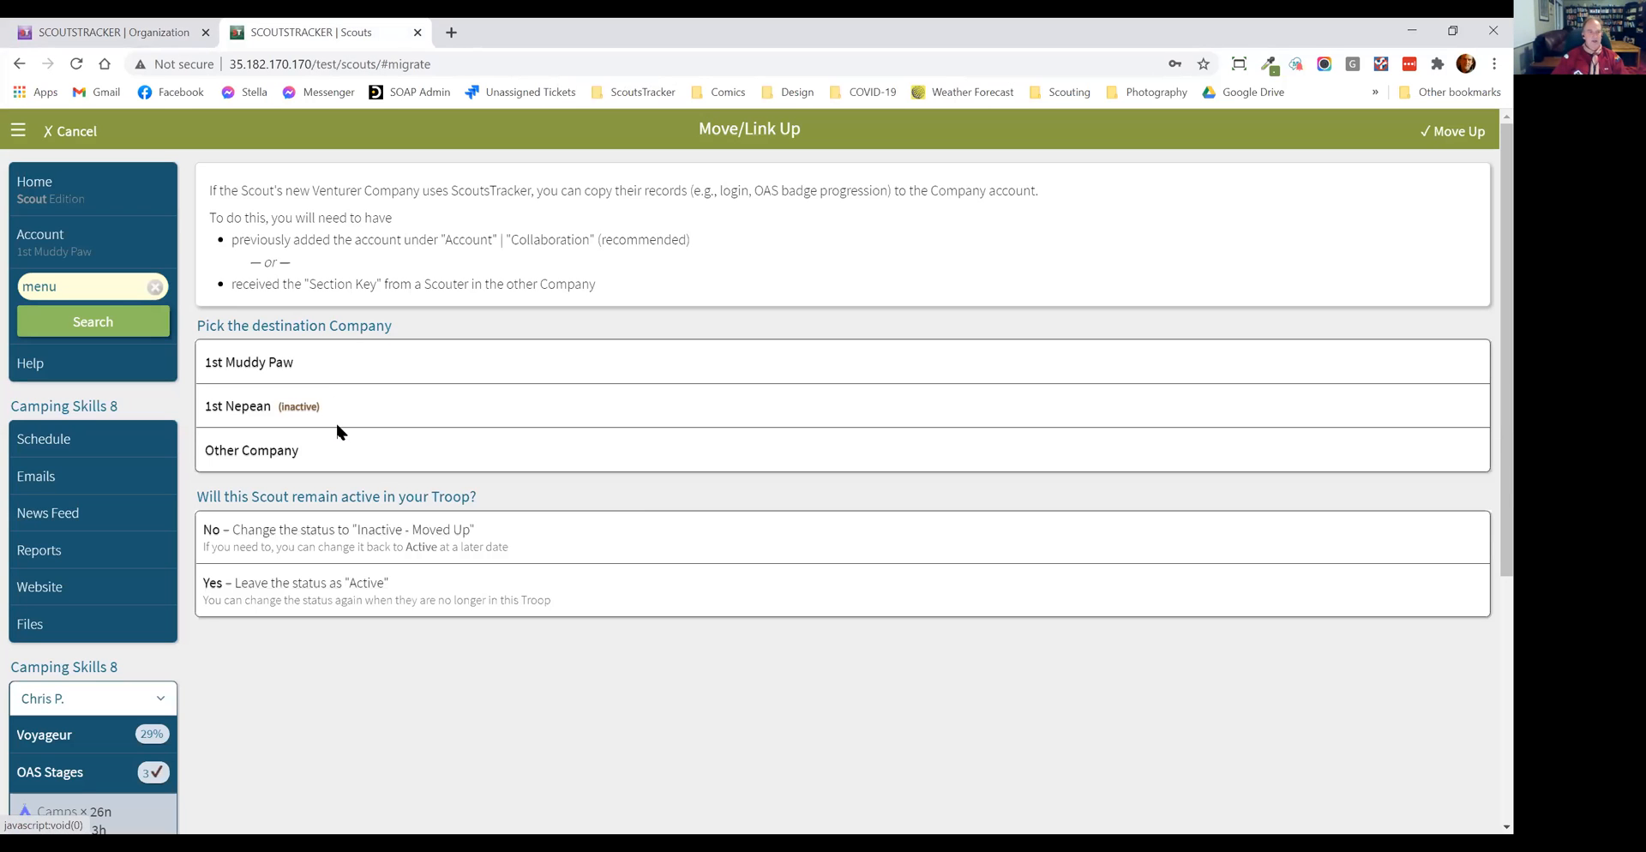
pyautogui.click(342, 375)
pyautogui.click(390, 590)
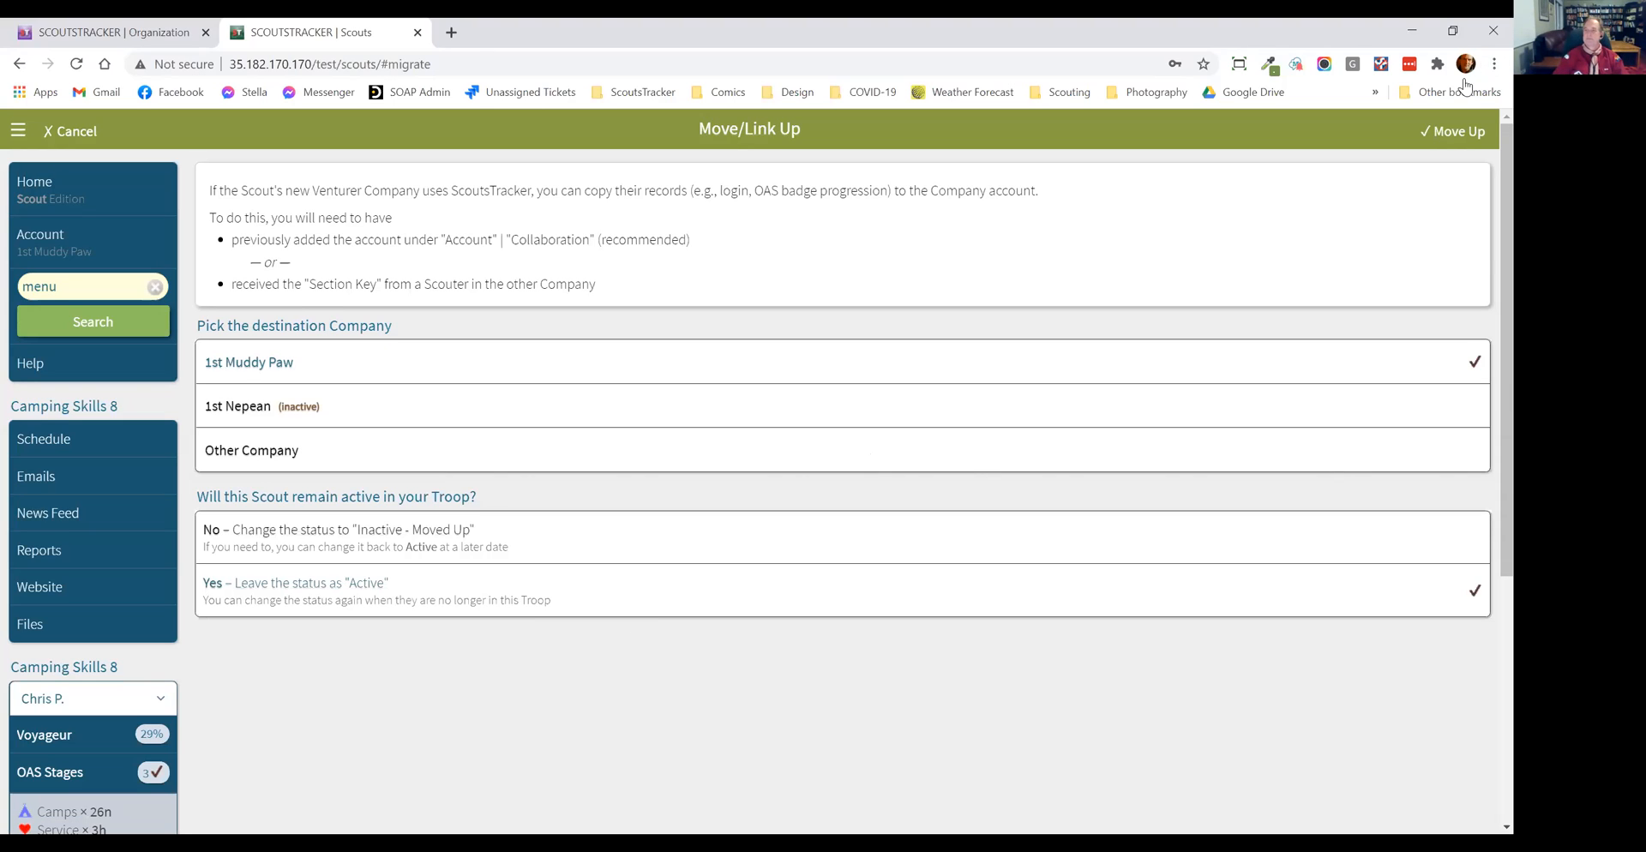
pyautogui.click(1441, 135)
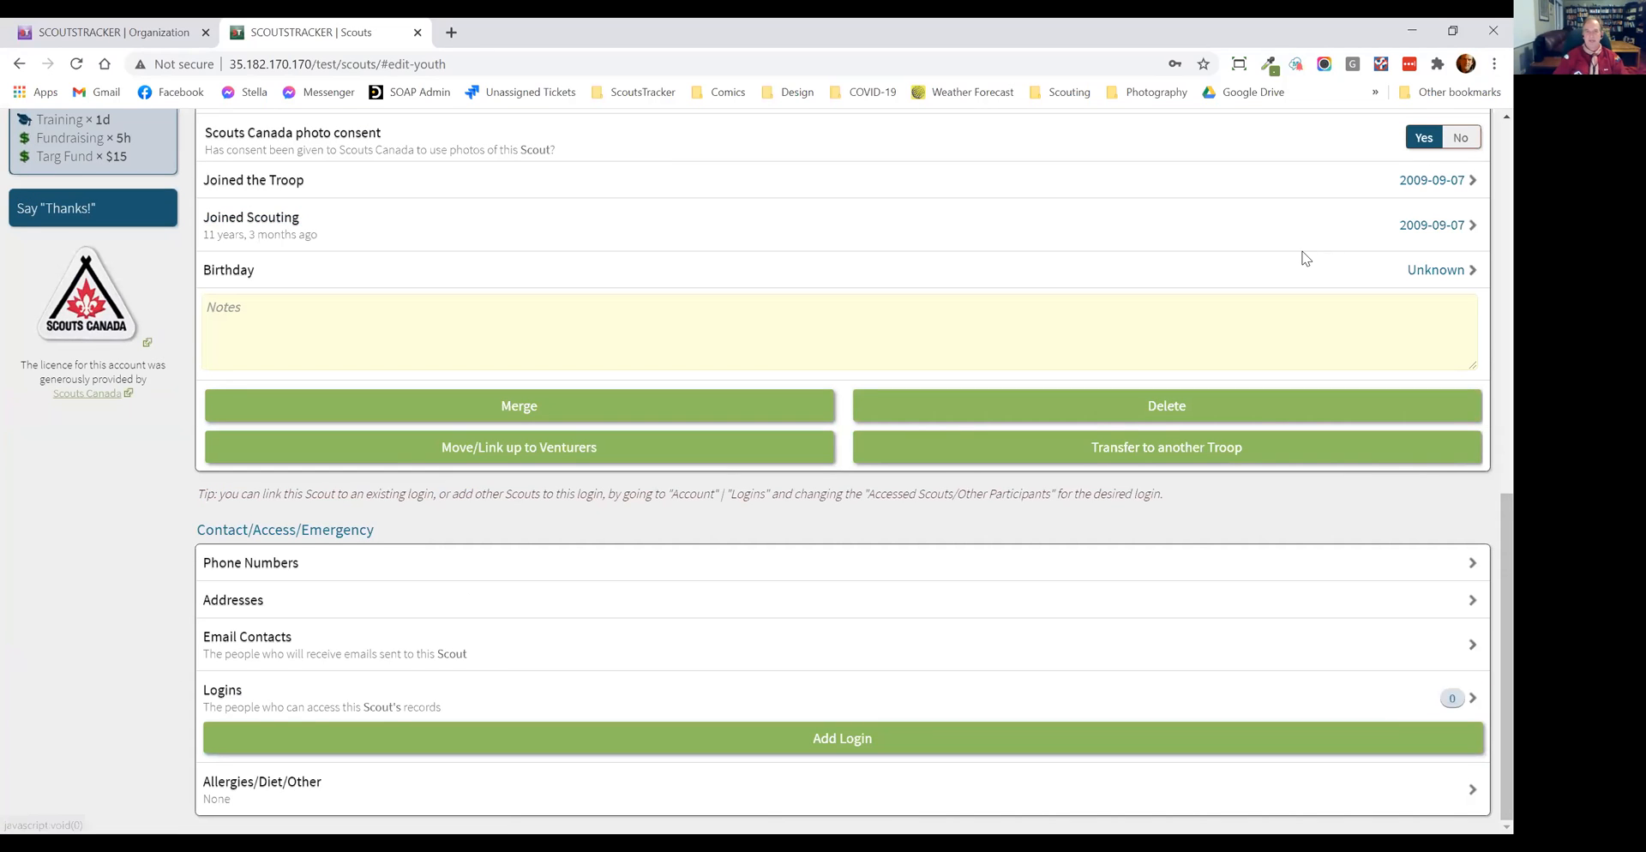
pyautogui.scroll(1, 1304, 257)
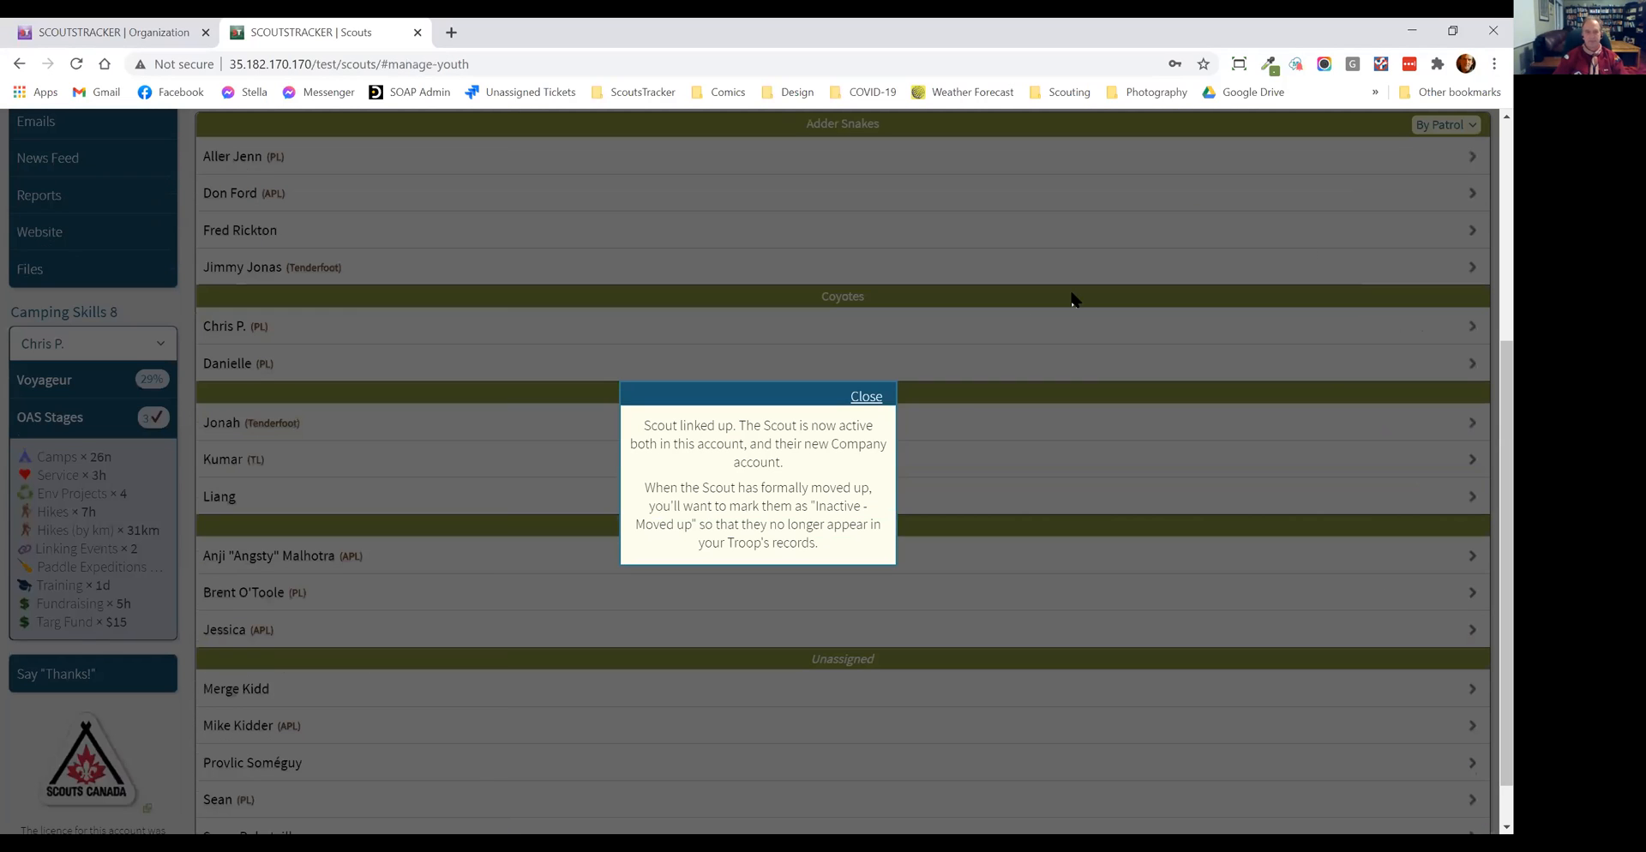
pyautogui.click(870, 401)
pyautogui.scroll(4, 506, 333)
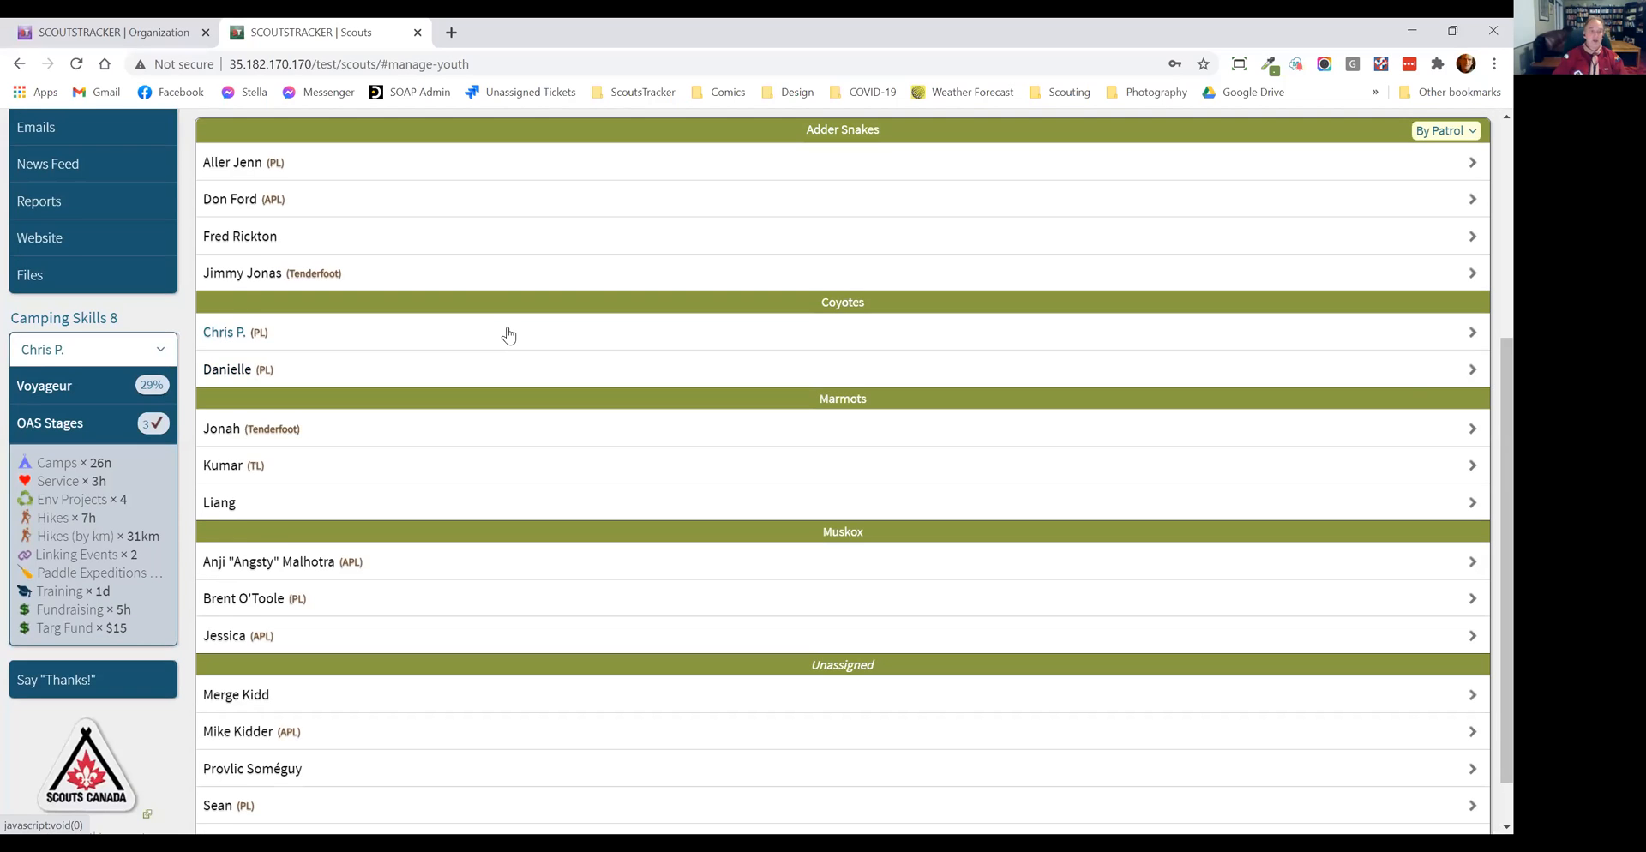
# Step: Try setting the second Coyotes Scout's status to Inactive - Moved Up with Just Update Status, and discard the unsaved edit
pyautogui.scroll(-1, 330, 272)
pyautogui.scroll(-1, 286, 428)
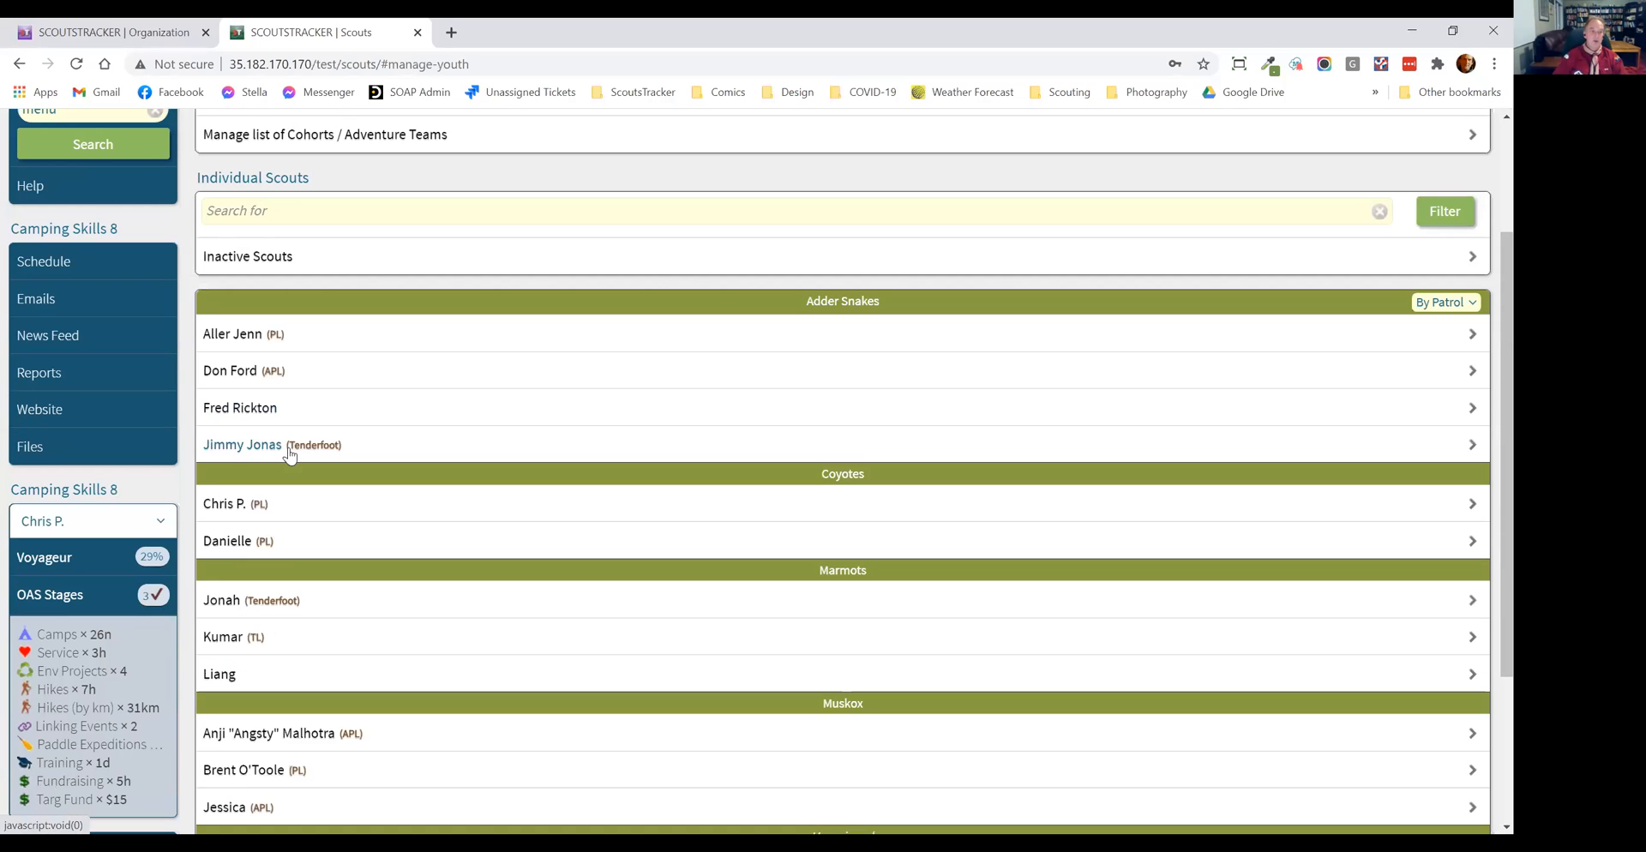
pyautogui.click(292, 542)
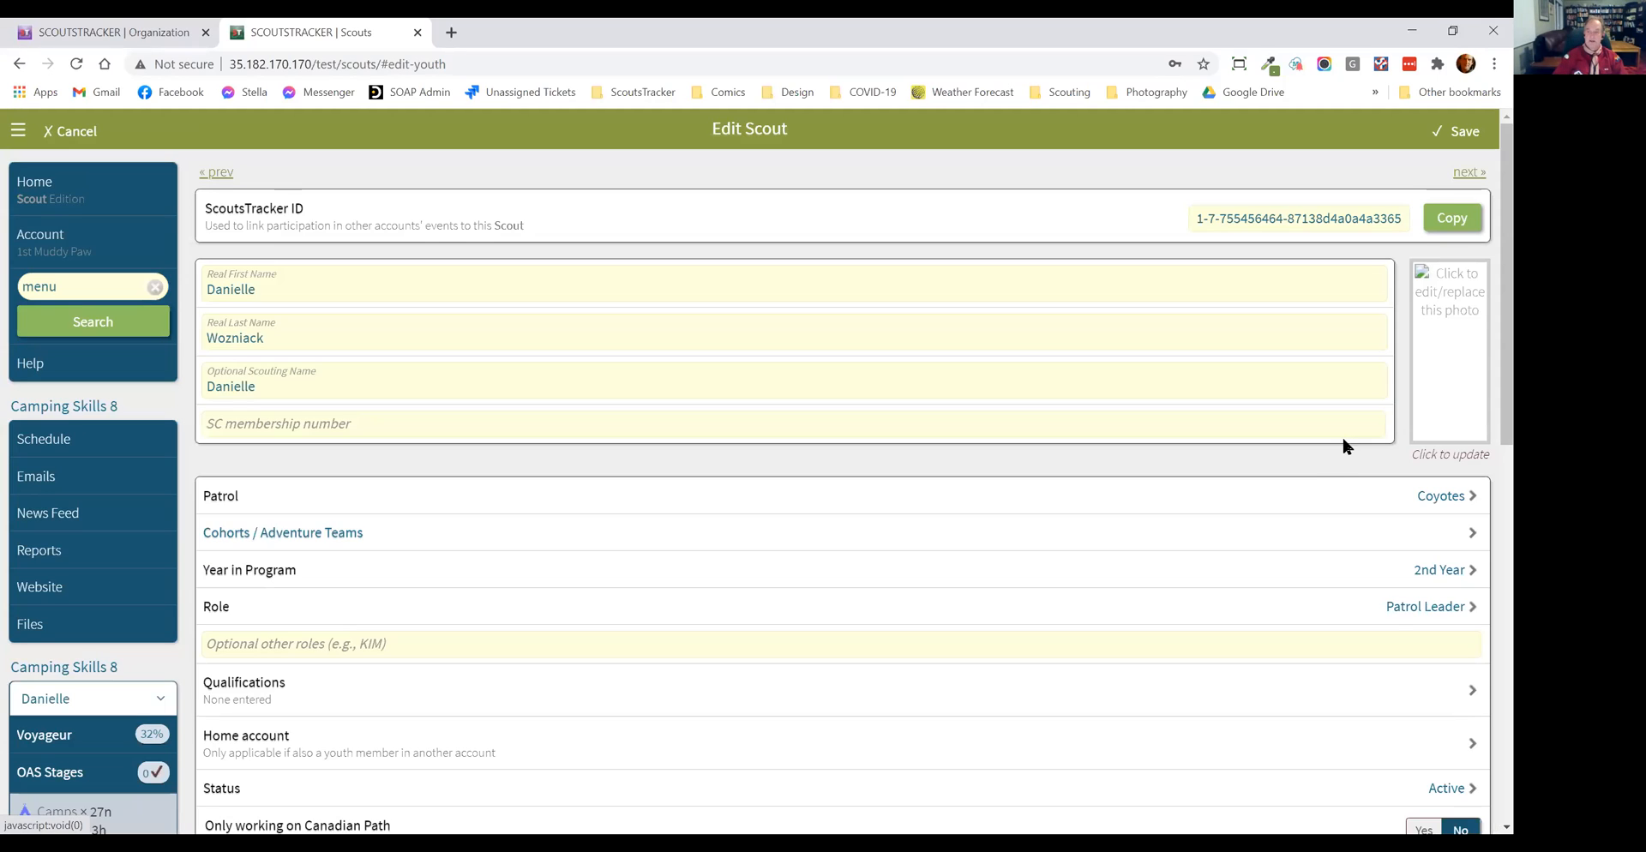
pyautogui.scroll(-4, 797, 415)
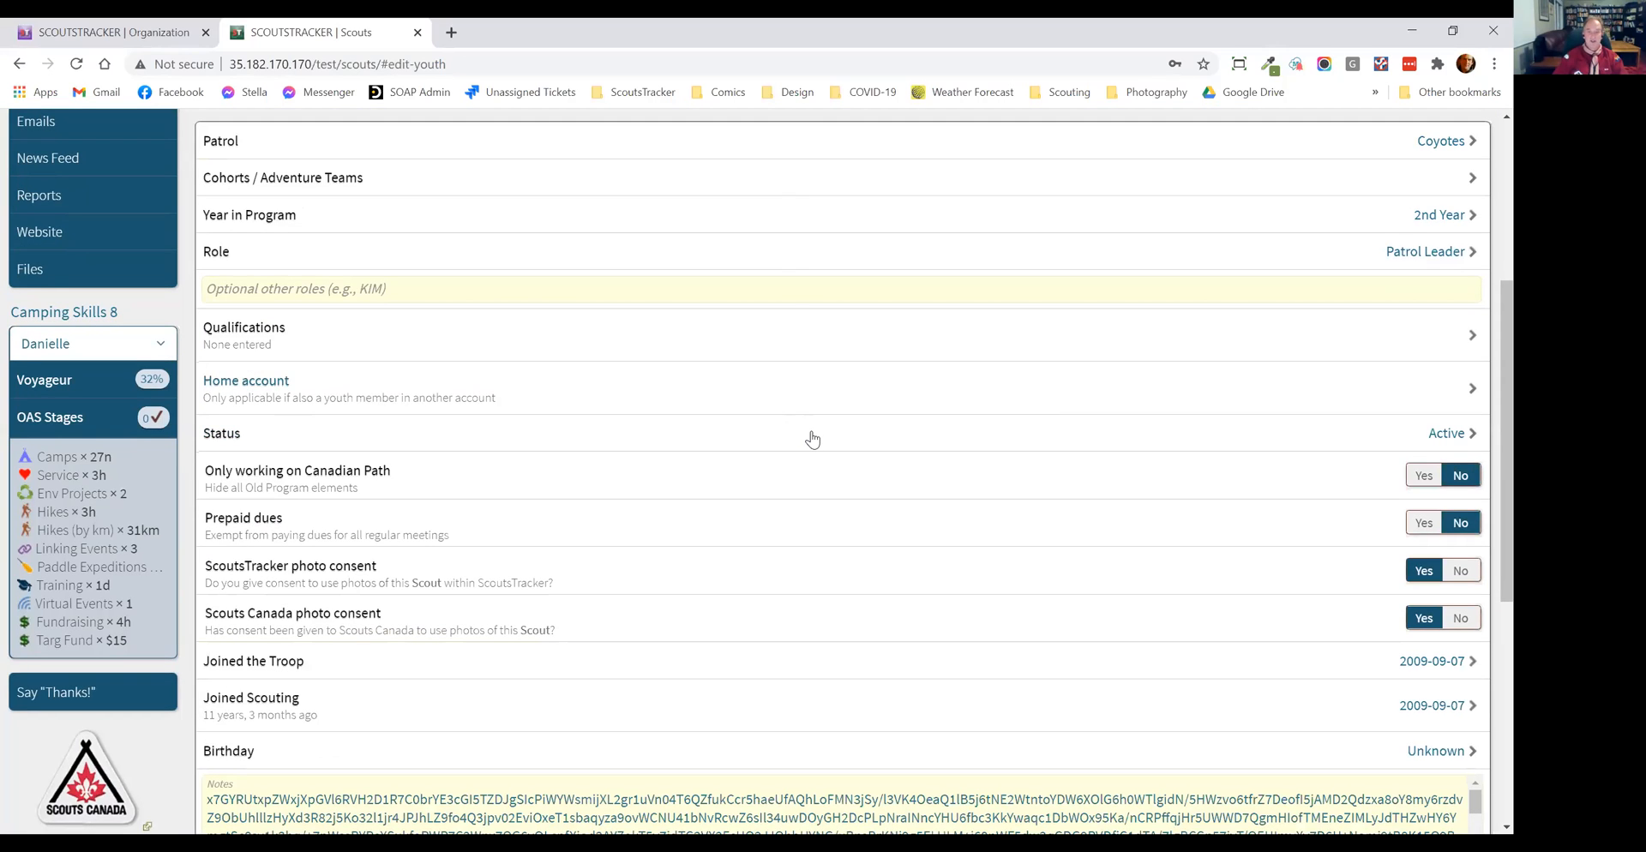
pyautogui.click(813, 438)
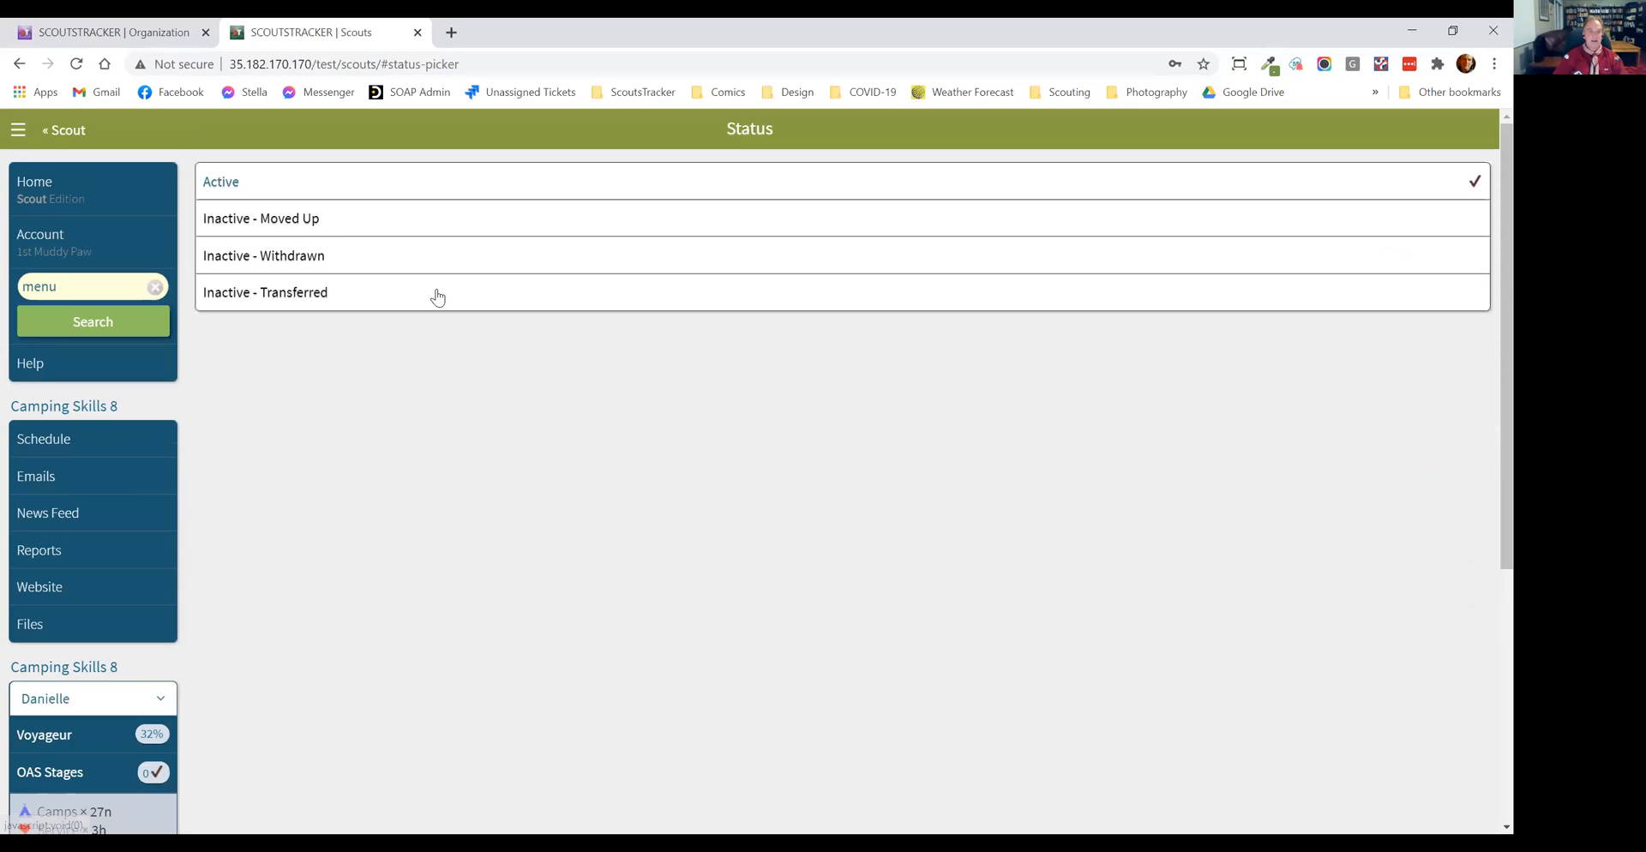
pyautogui.click(339, 223)
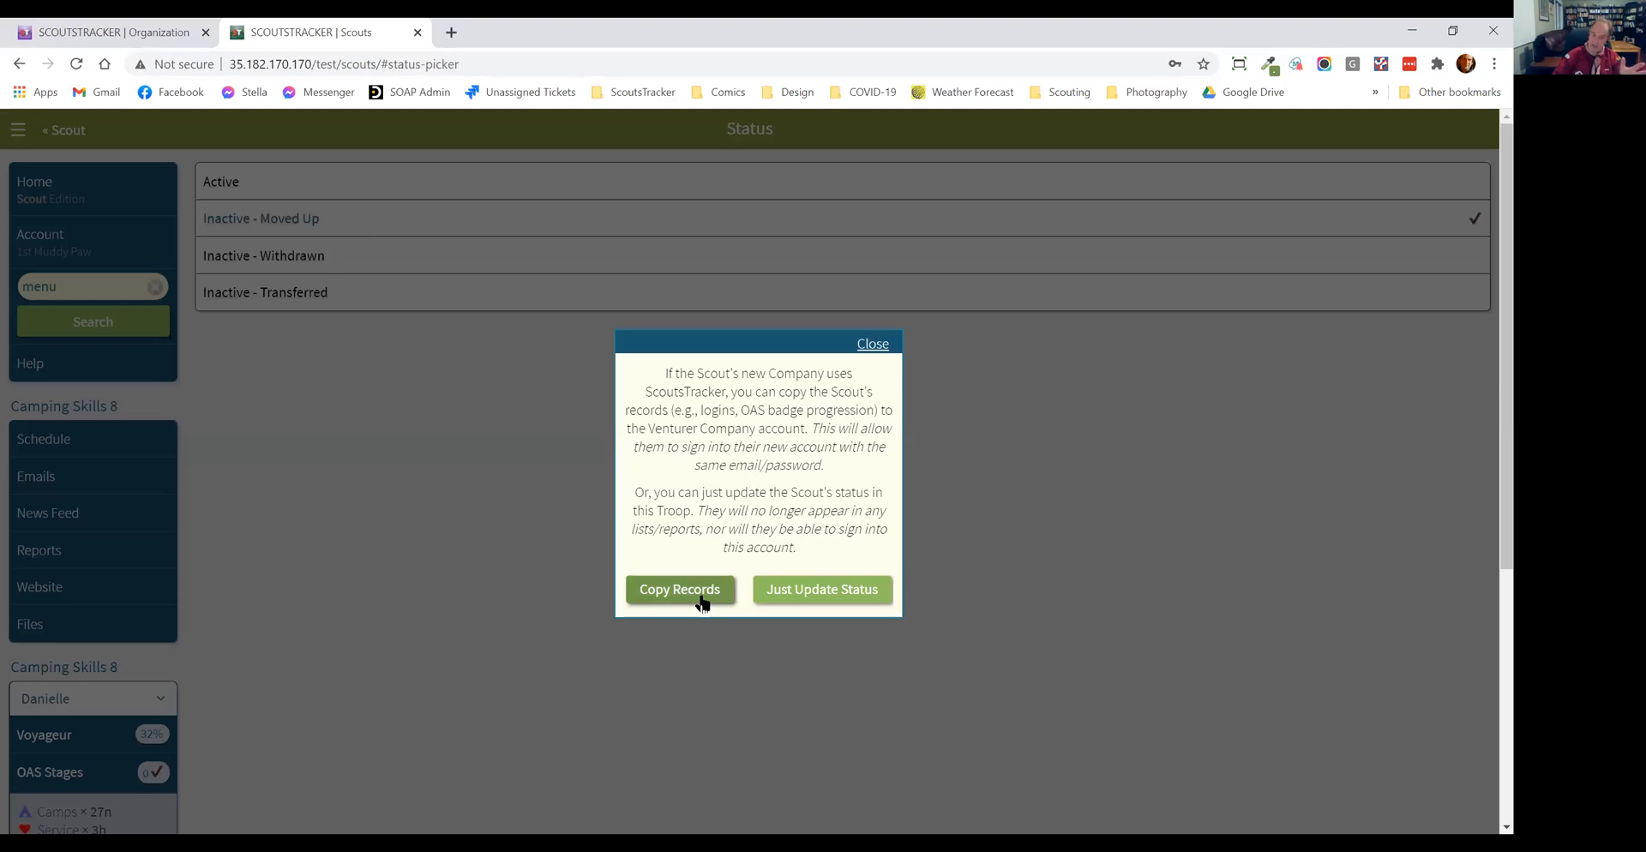
pyautogui.click(876, 604)
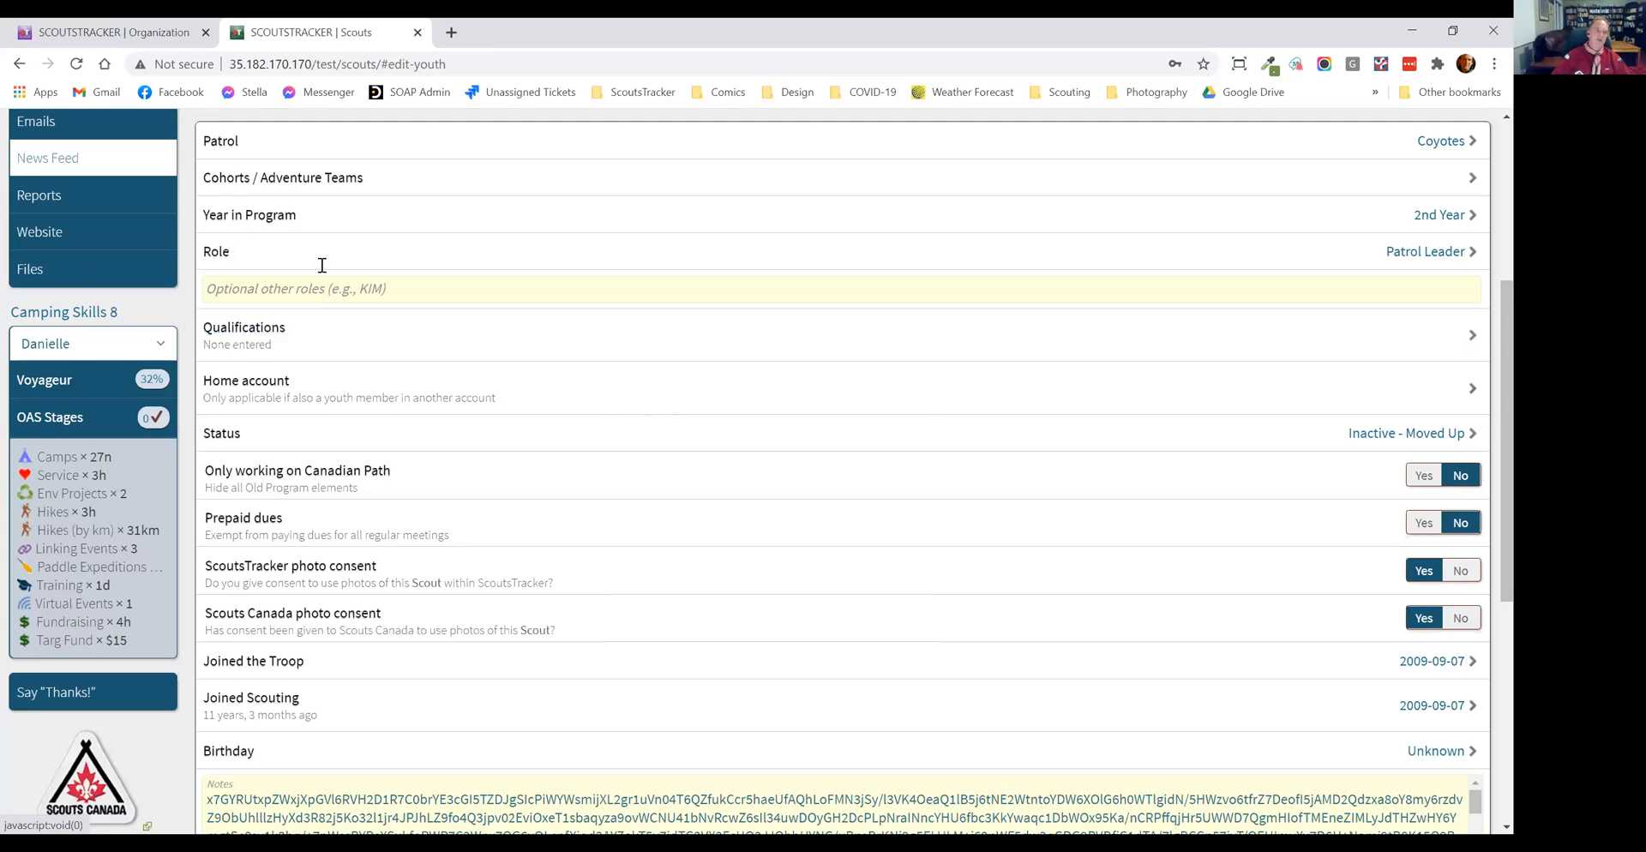
pyautogui.click(71, 133)
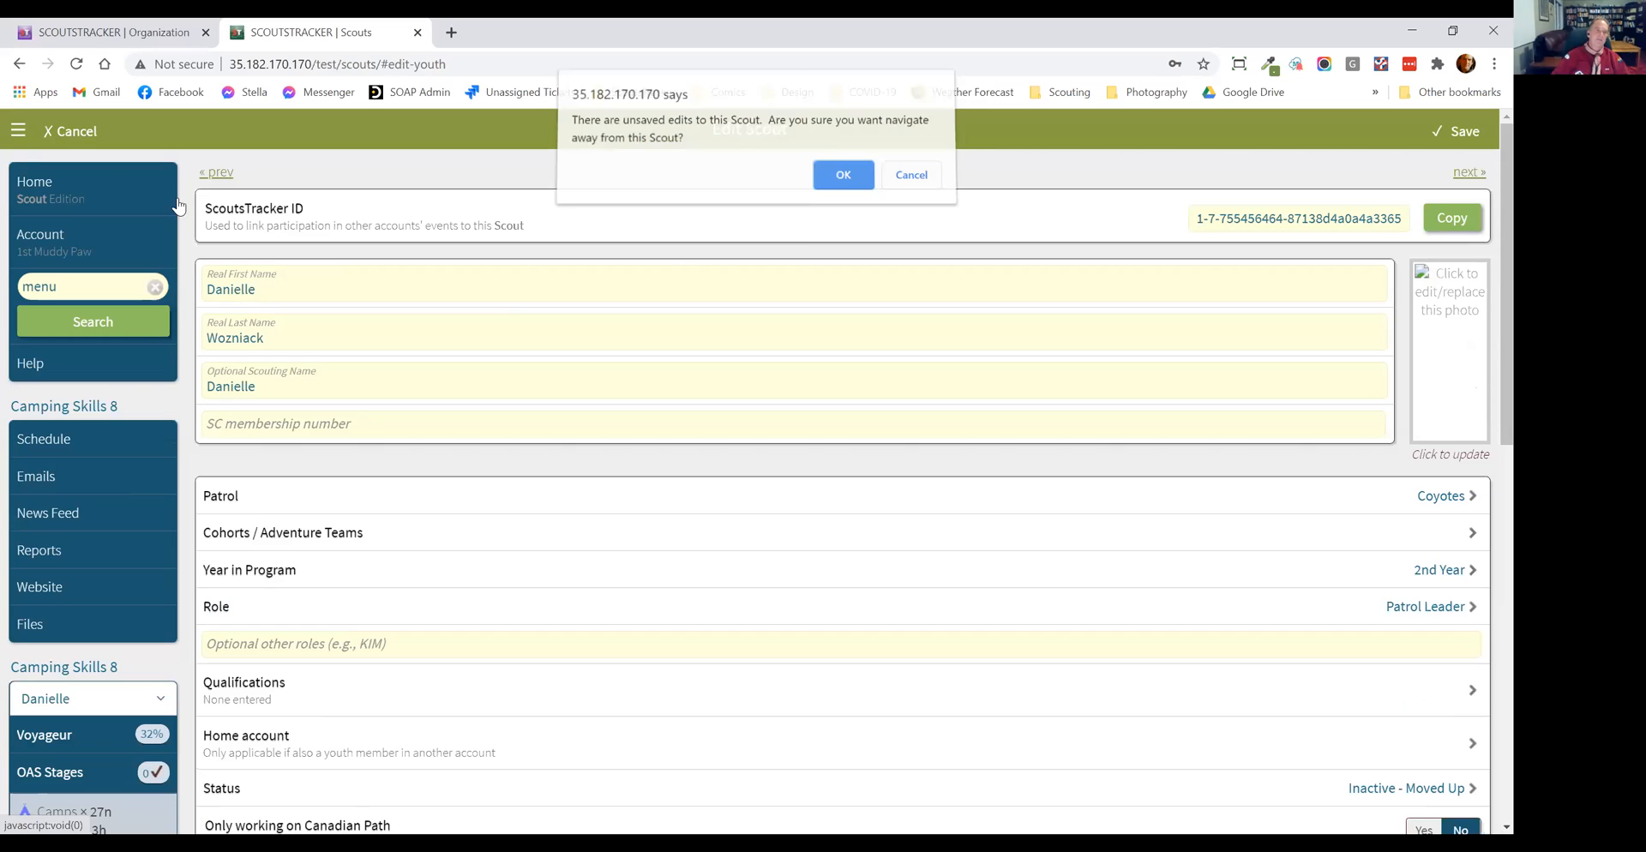
pyautogui.click(830, 181)
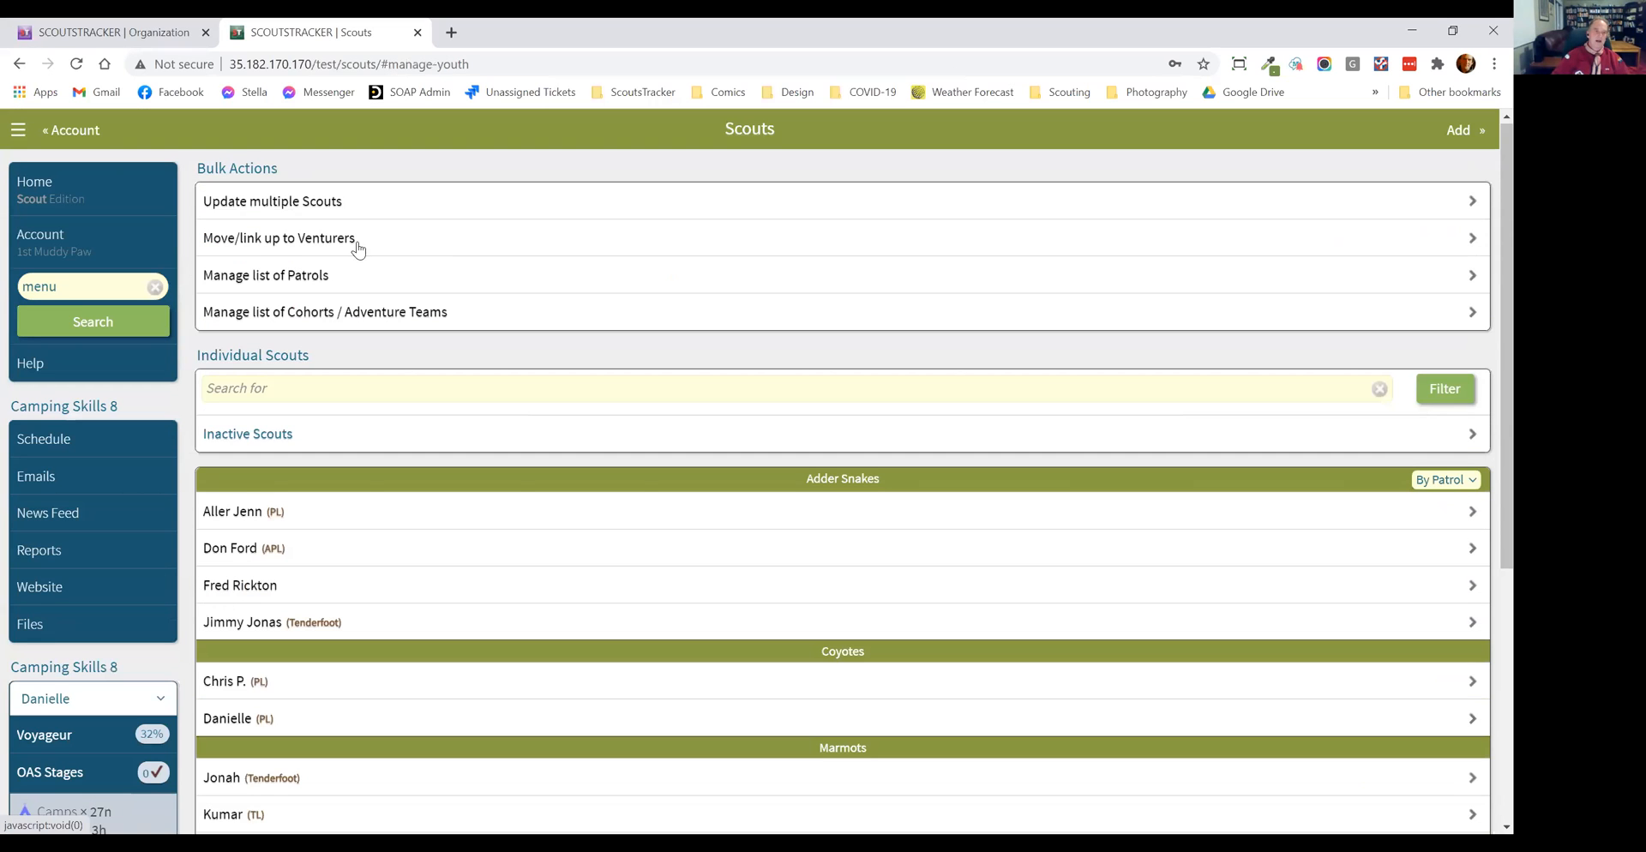
# Step: Start a bulk update of multiple Scouts and limit the selection to the Coyotes patrol
pyautogui.click(323, 208)
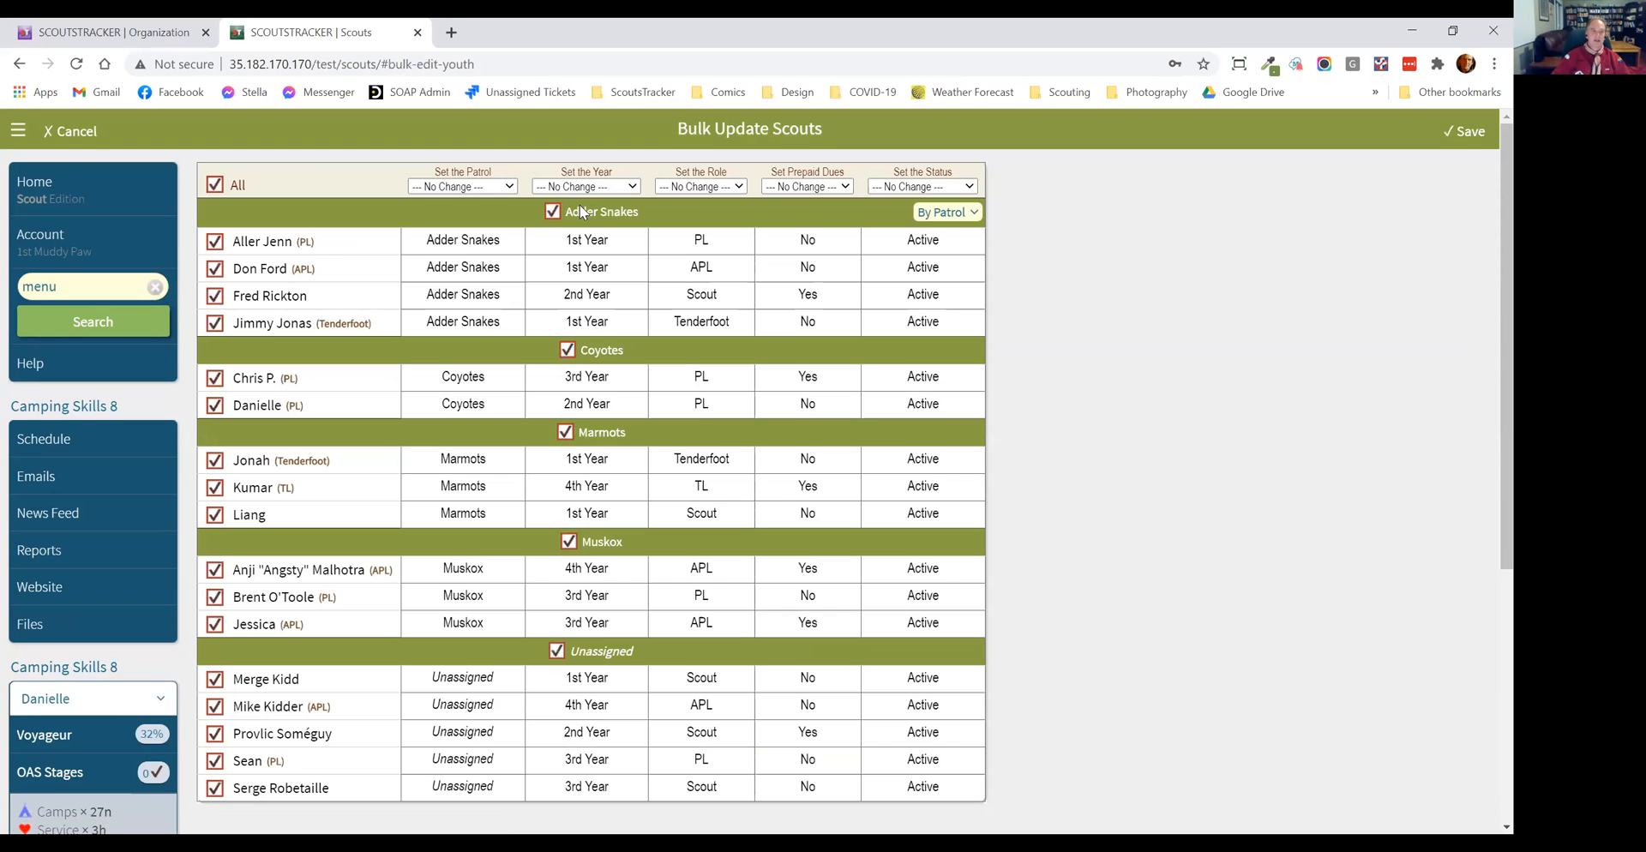
pyautogui.click(553, 211)
pyautogui.click(565, 432)
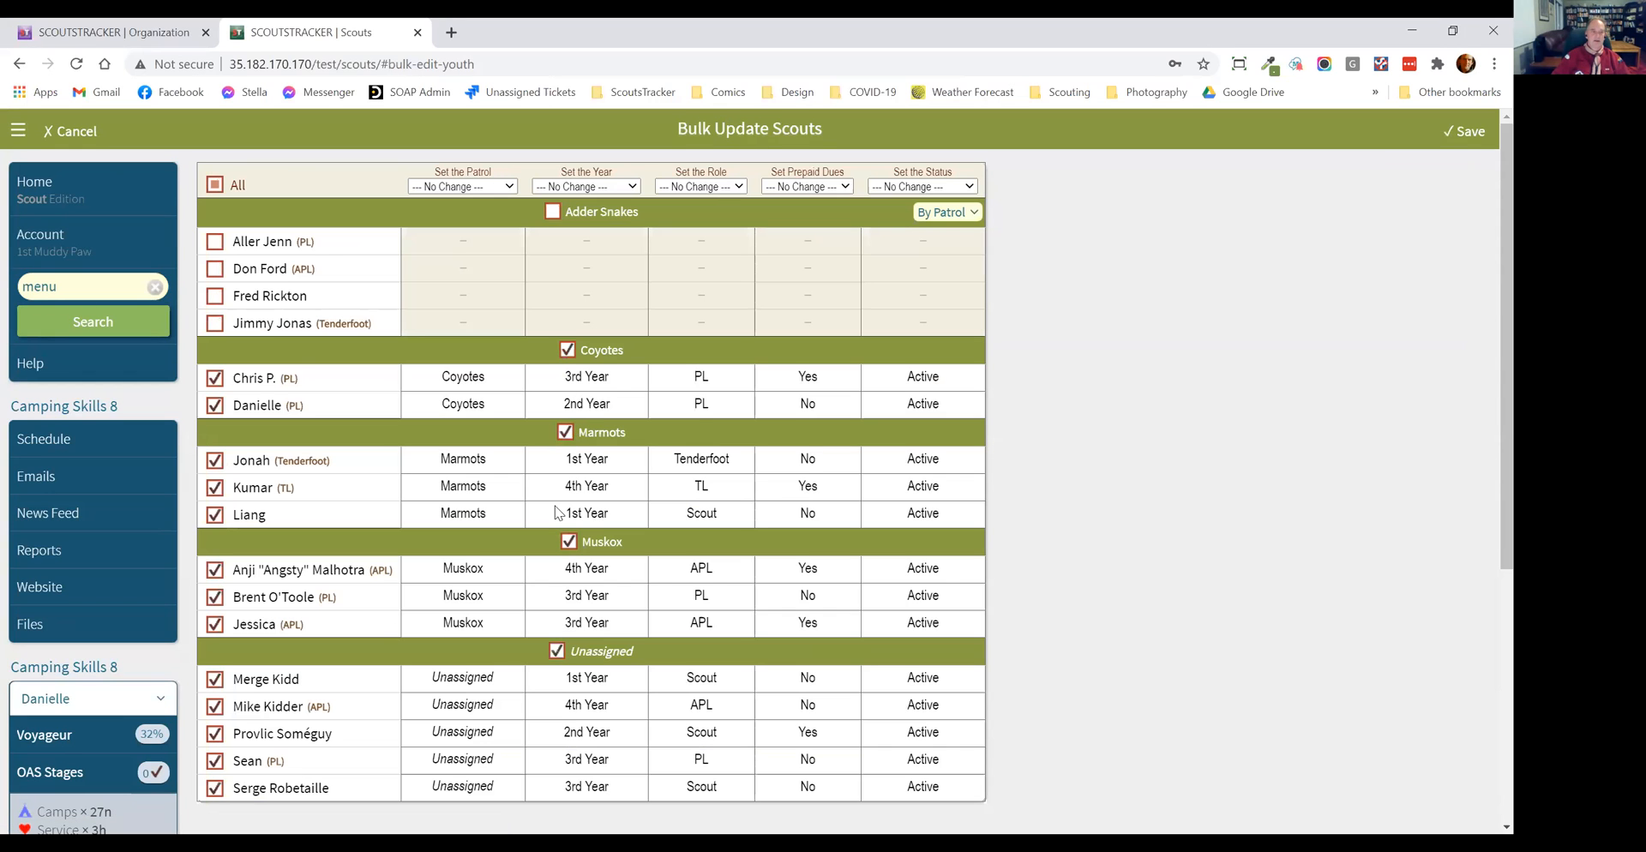
pyautogui.click(569, 541)
pyautogui.click(556, 650)
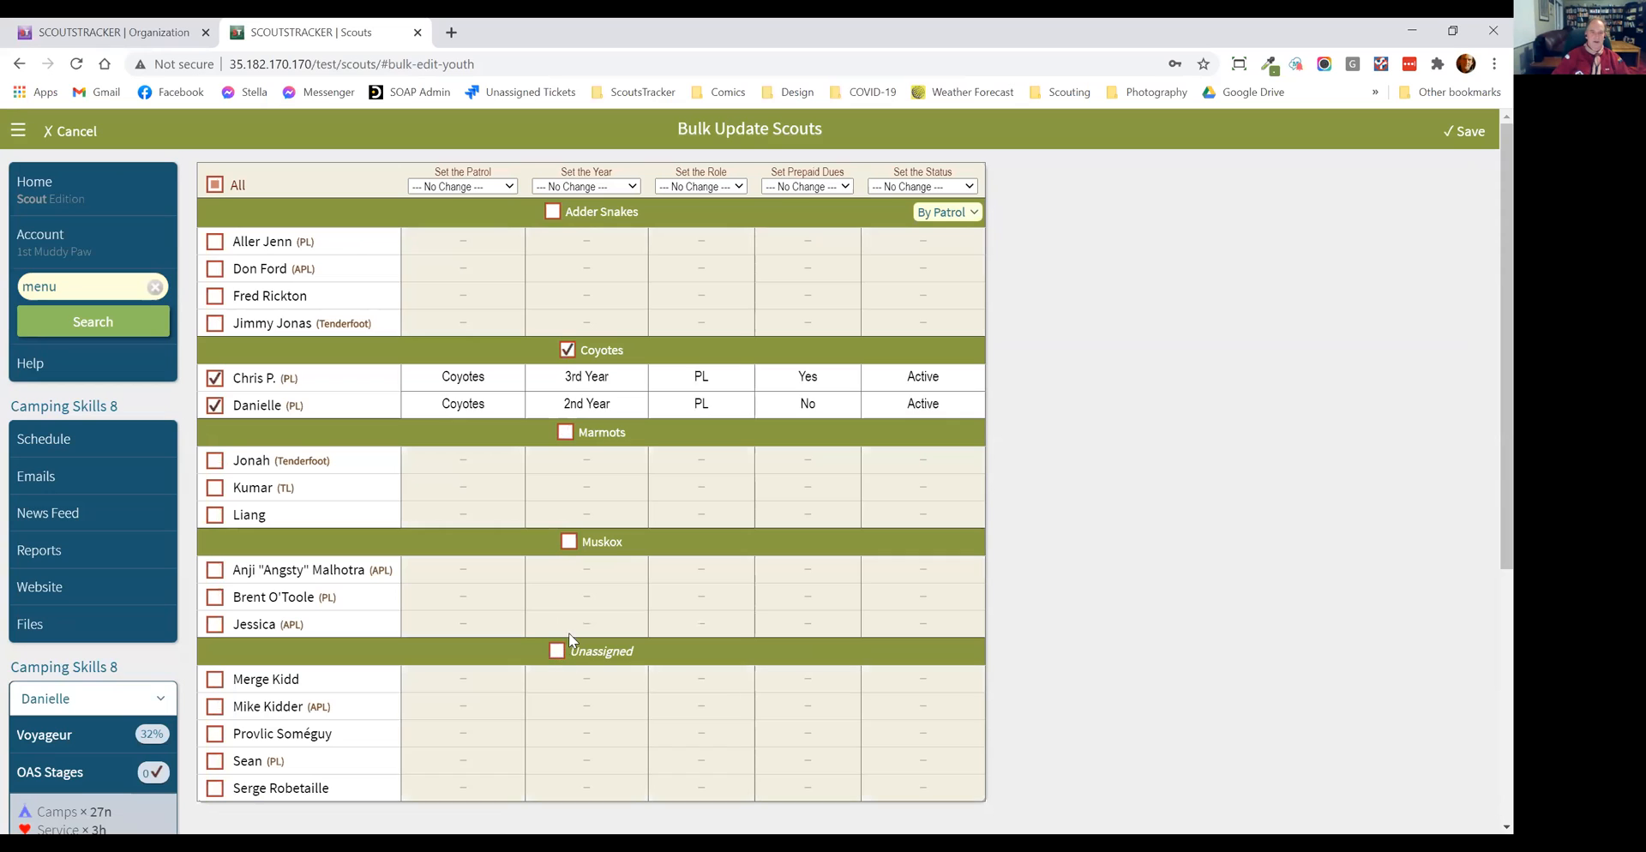
pyautogui.scroll(-2, 735, 457)
pyautogui.scroll(2, 782, 408)
# Step: Try setting the selected Scouts' status to Inactive - Moved Up, and cancel the bulk update without saving
pyautogui.click(892, 187)
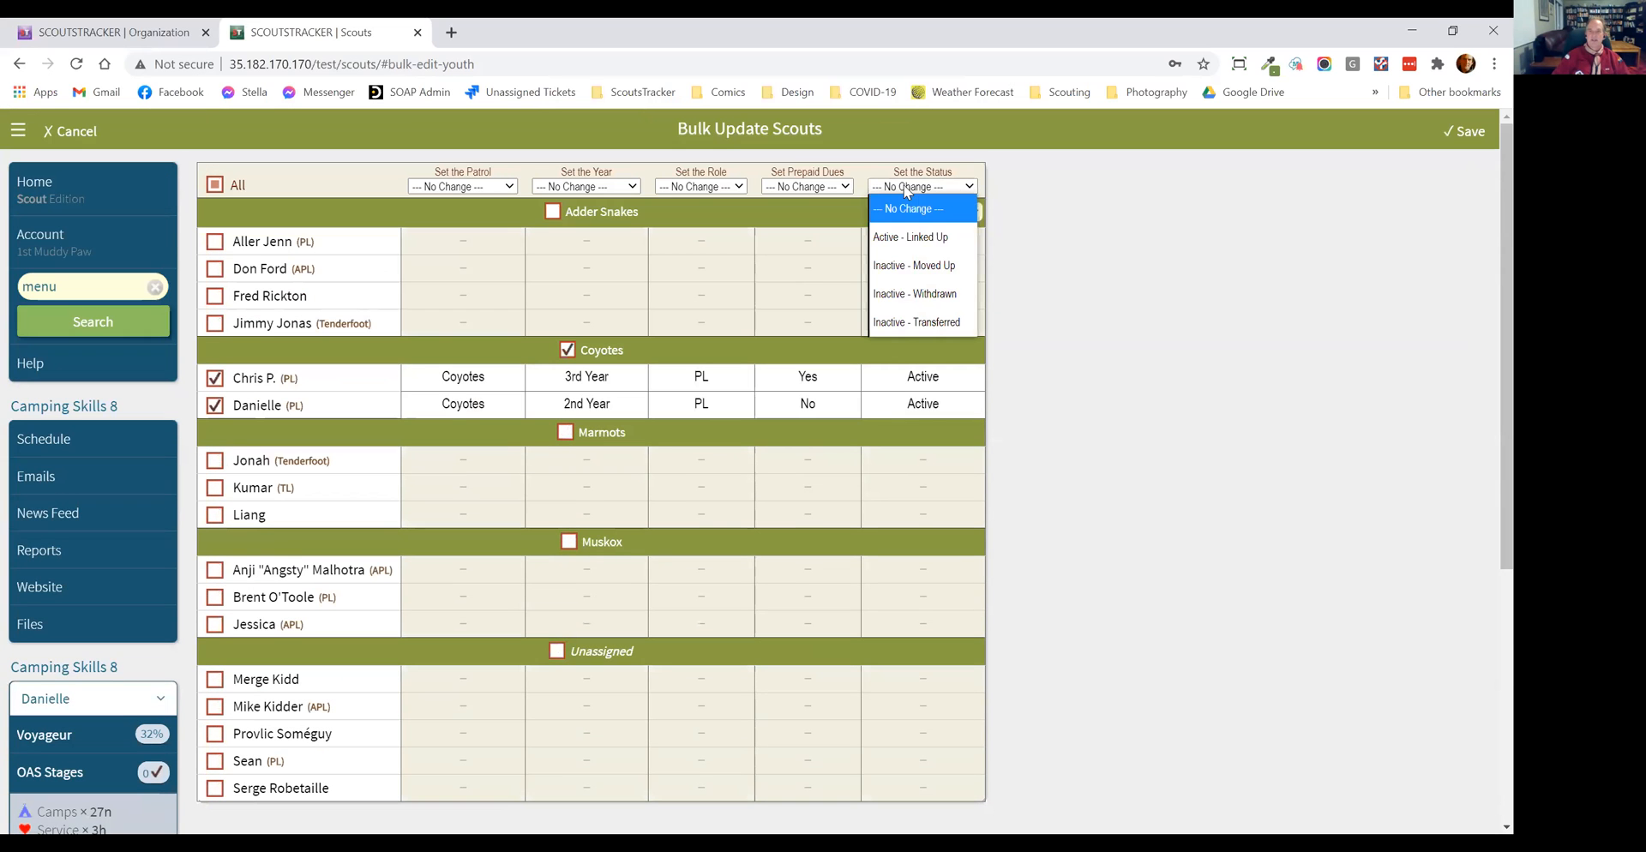
pyautogui.click(906, 265)
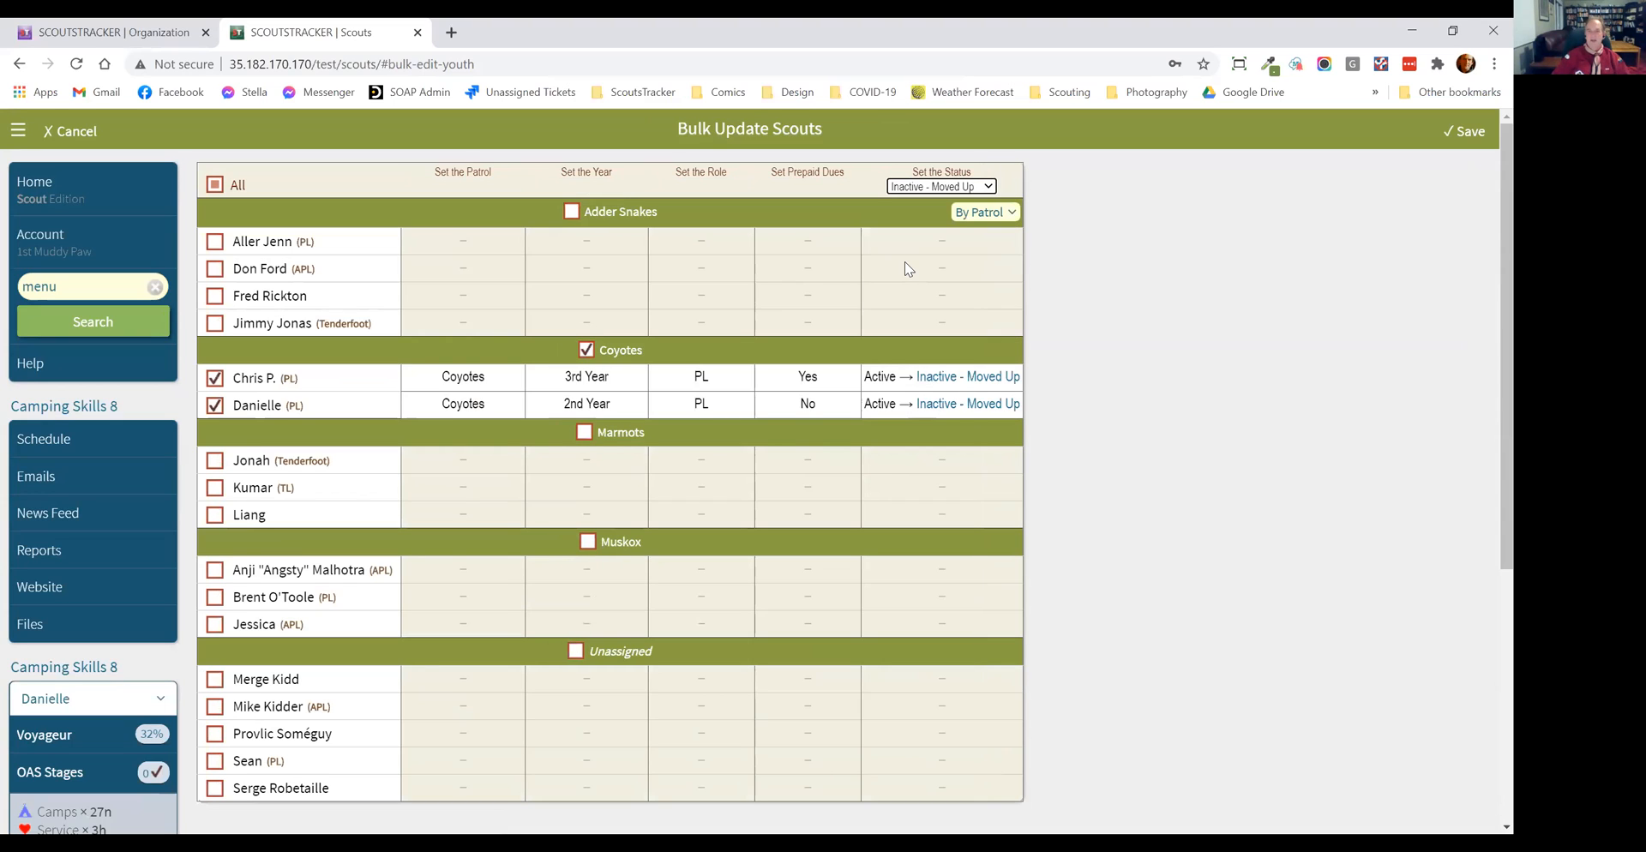
pyautogui.click(1465, 131)
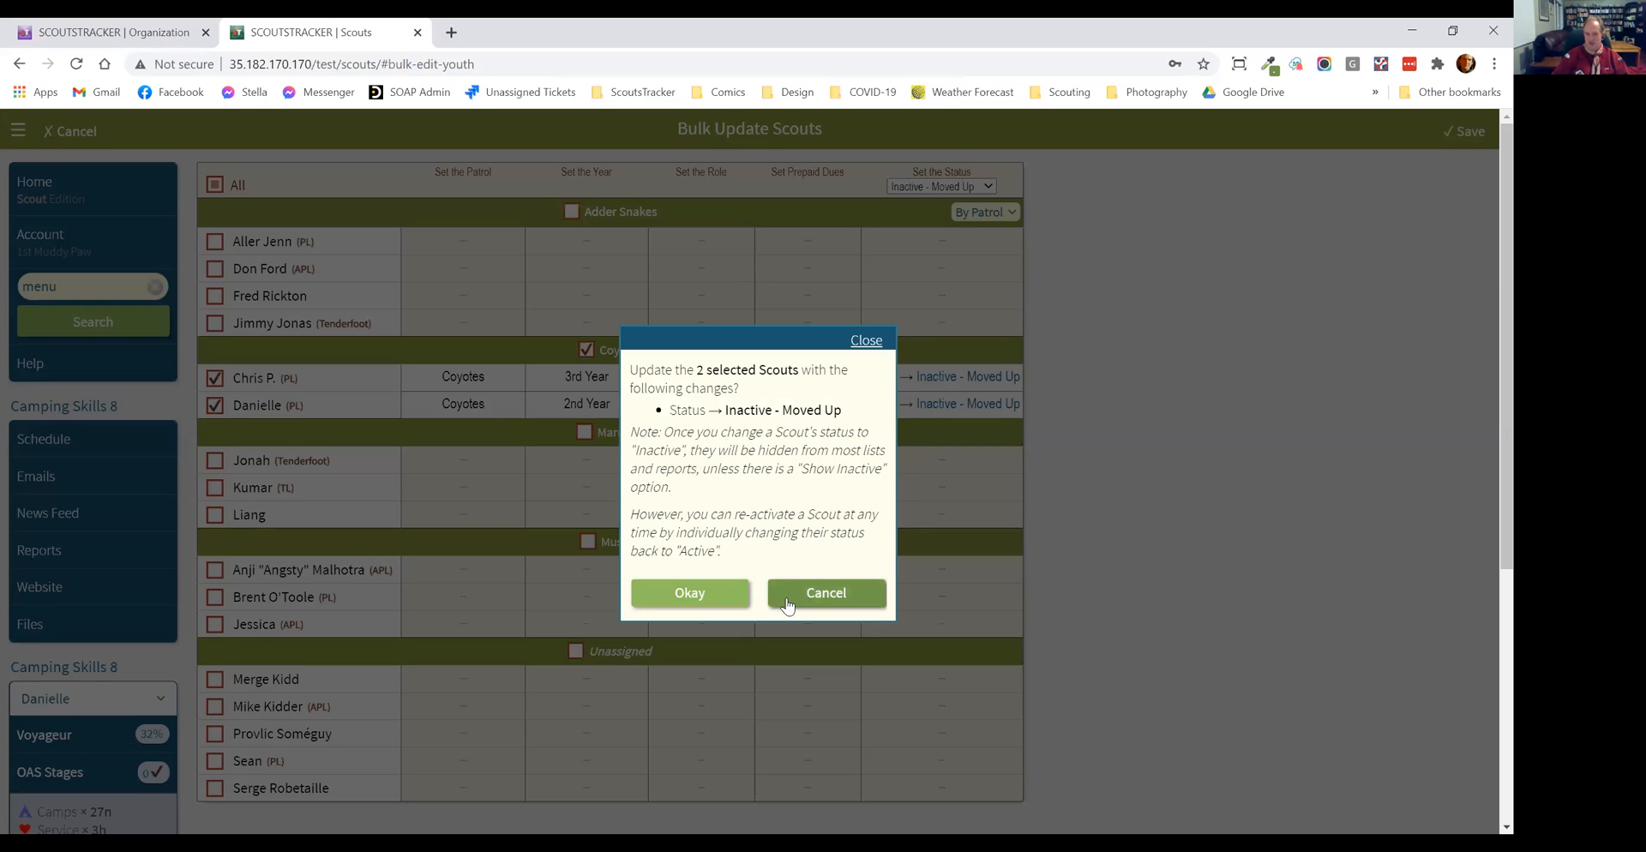
pyautogui.click(1009, 426)
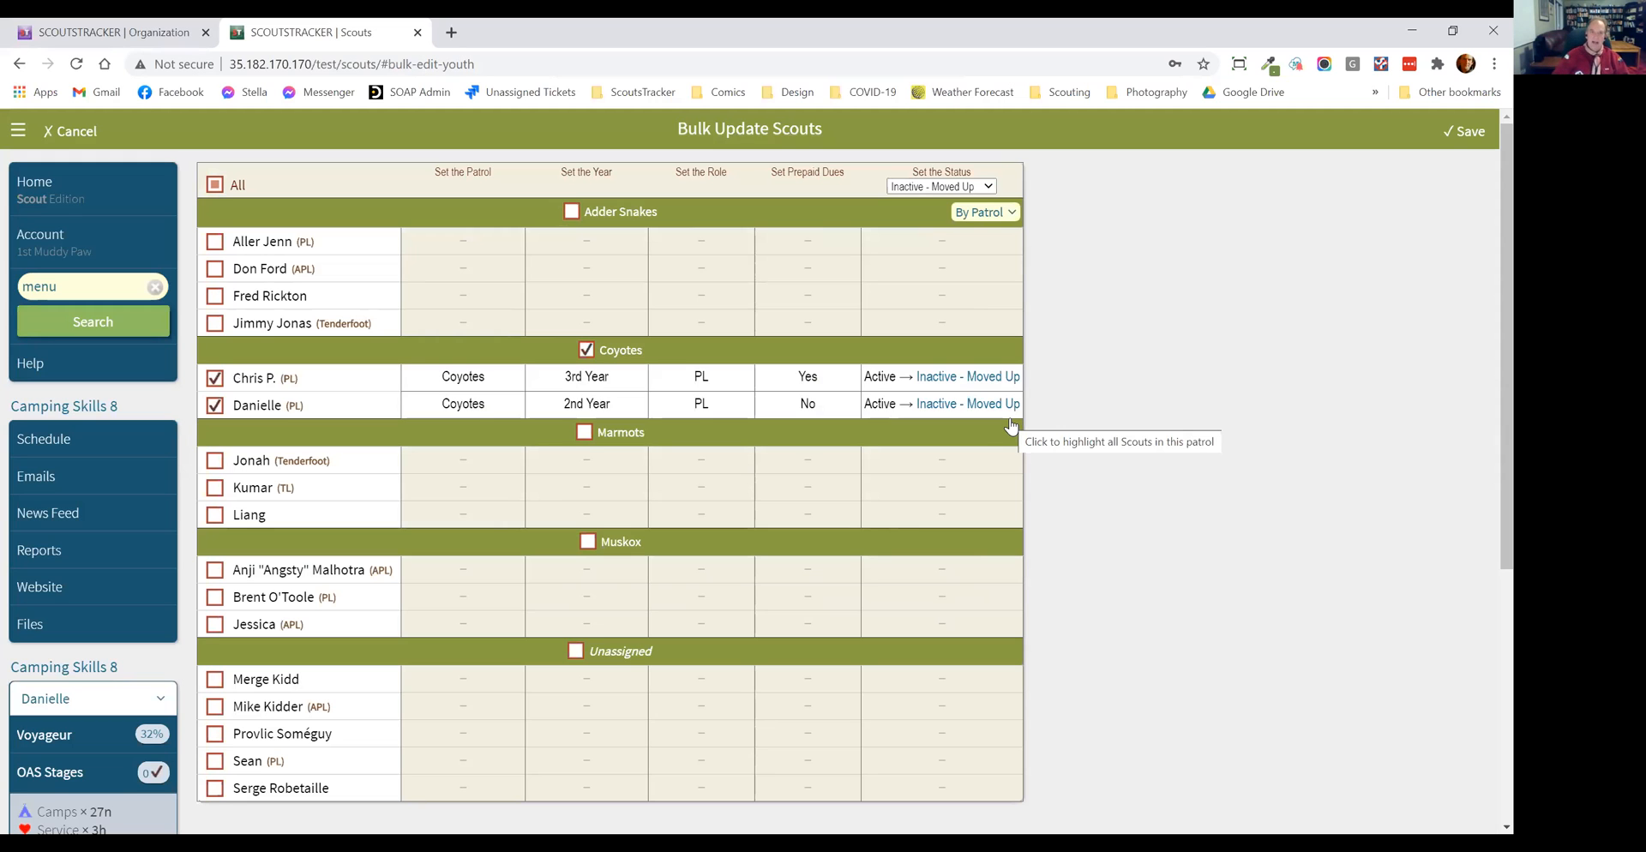
pyautogui.click(56, 133)
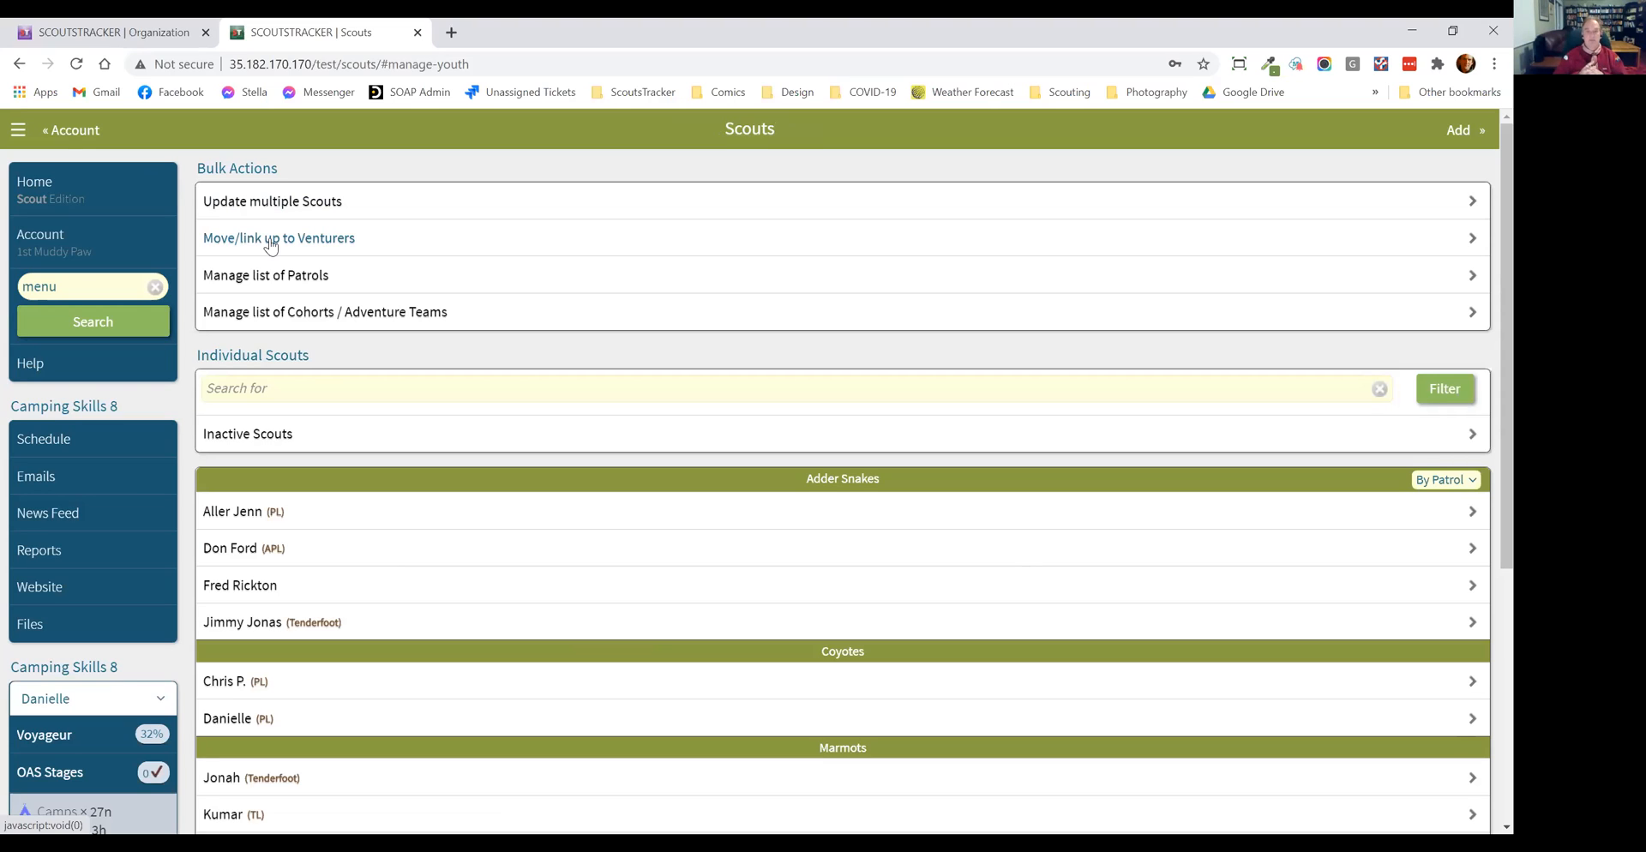
# Step: Look at the bulk Move/Link Up to Venturers selection of Scouts by year, and return to the Scouts list
pyautogui.click(271, 244)
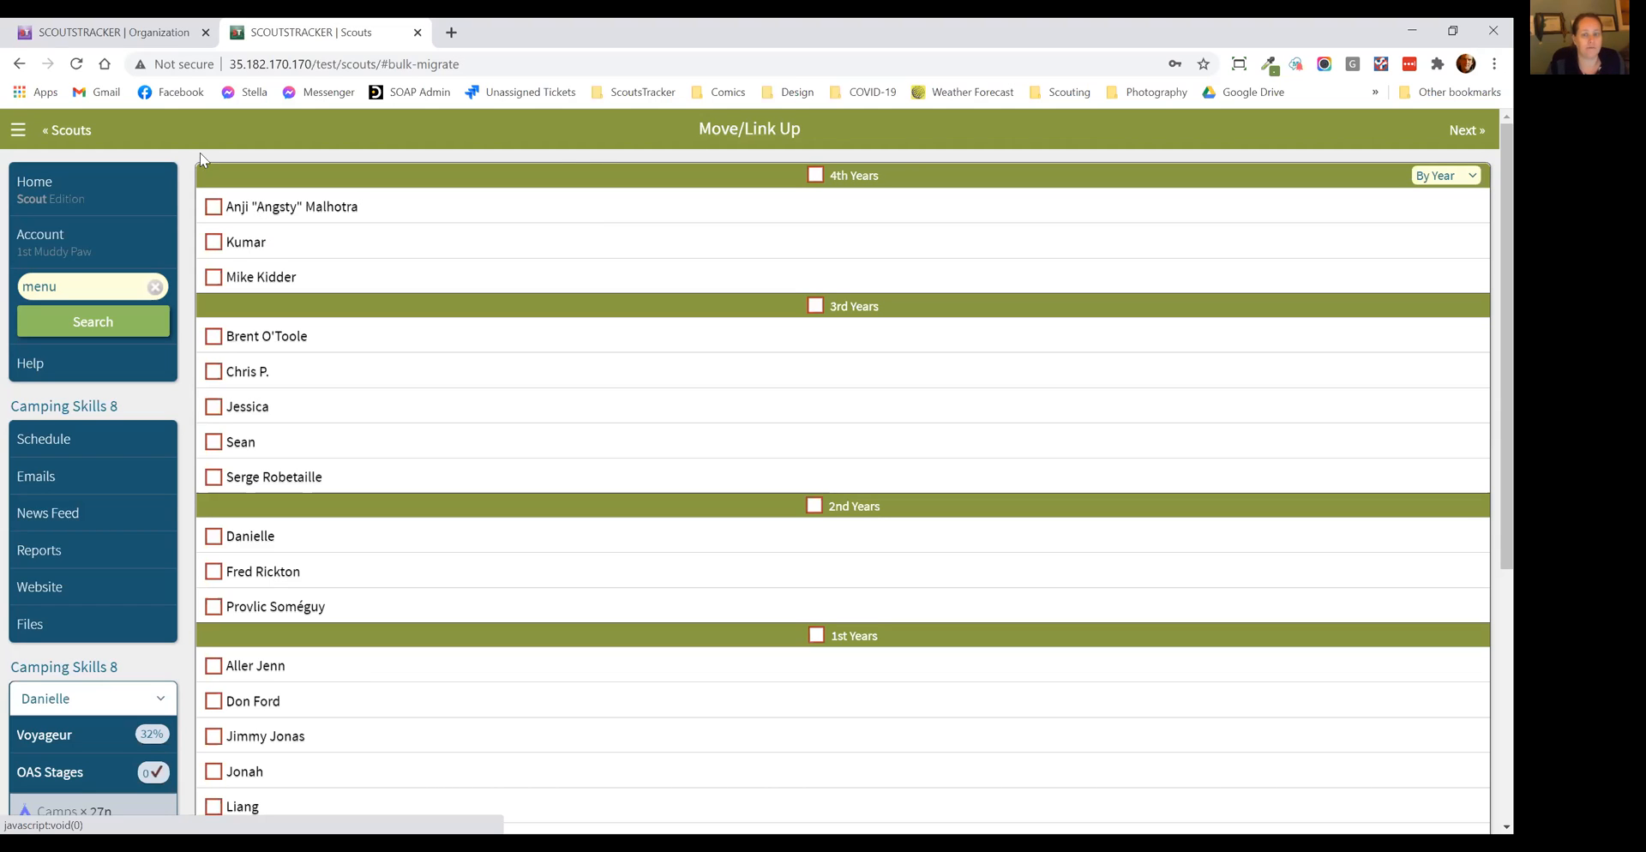
pyautogui.click(82, 133)
# Step: Start transferring the 4th-year Troop Leader Scout to another Troop and choose Other Troop as the destination
pyautogui.scroll(-1, 335, 531)
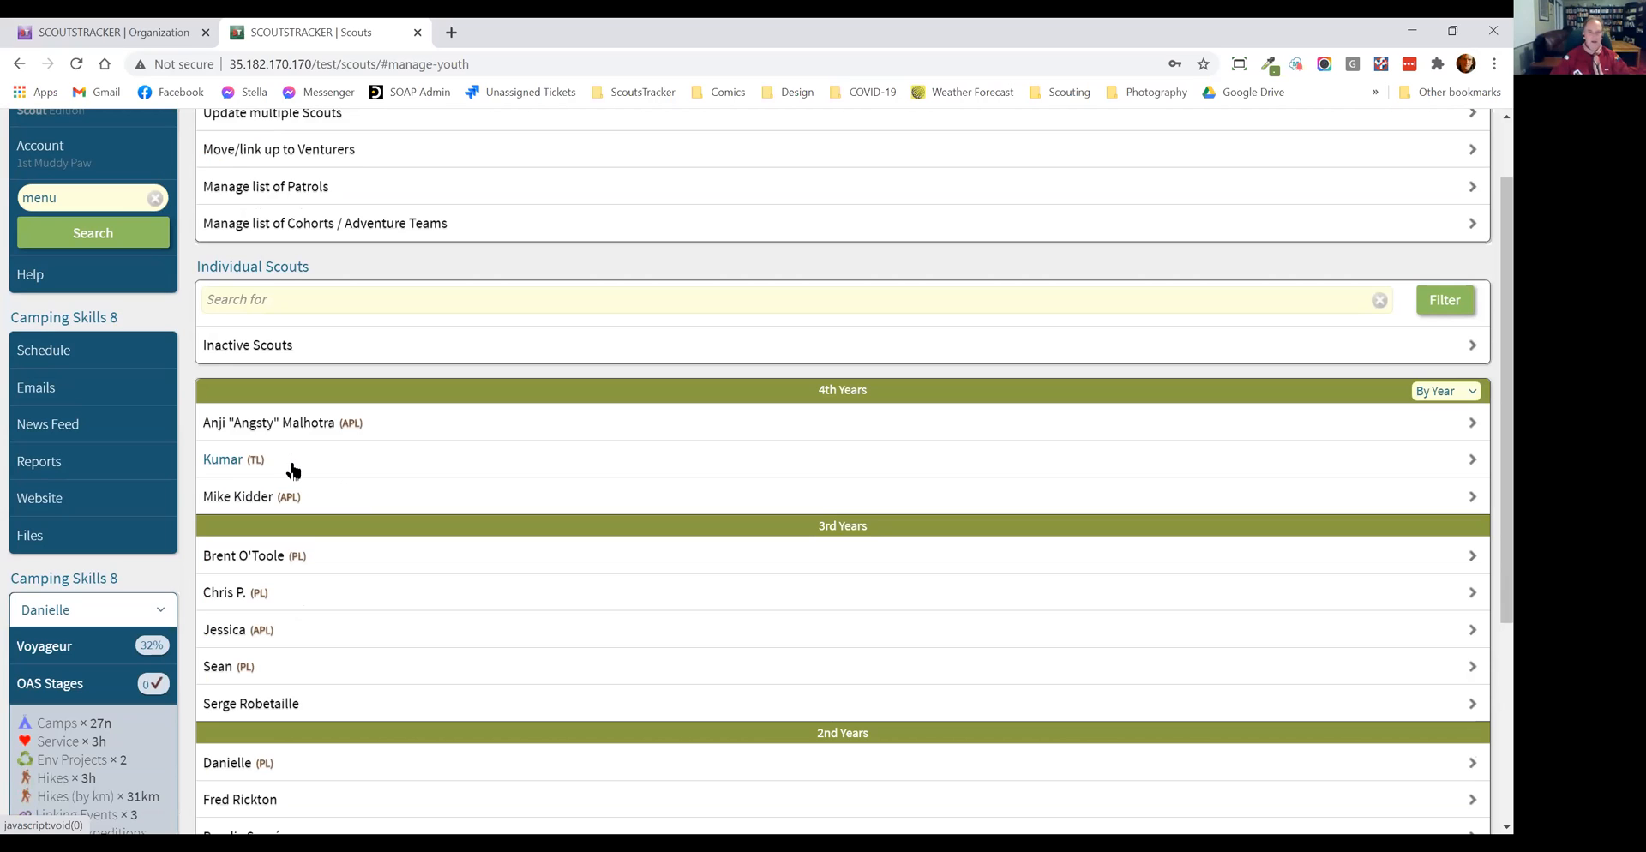
pyautogui.click(233, 462)
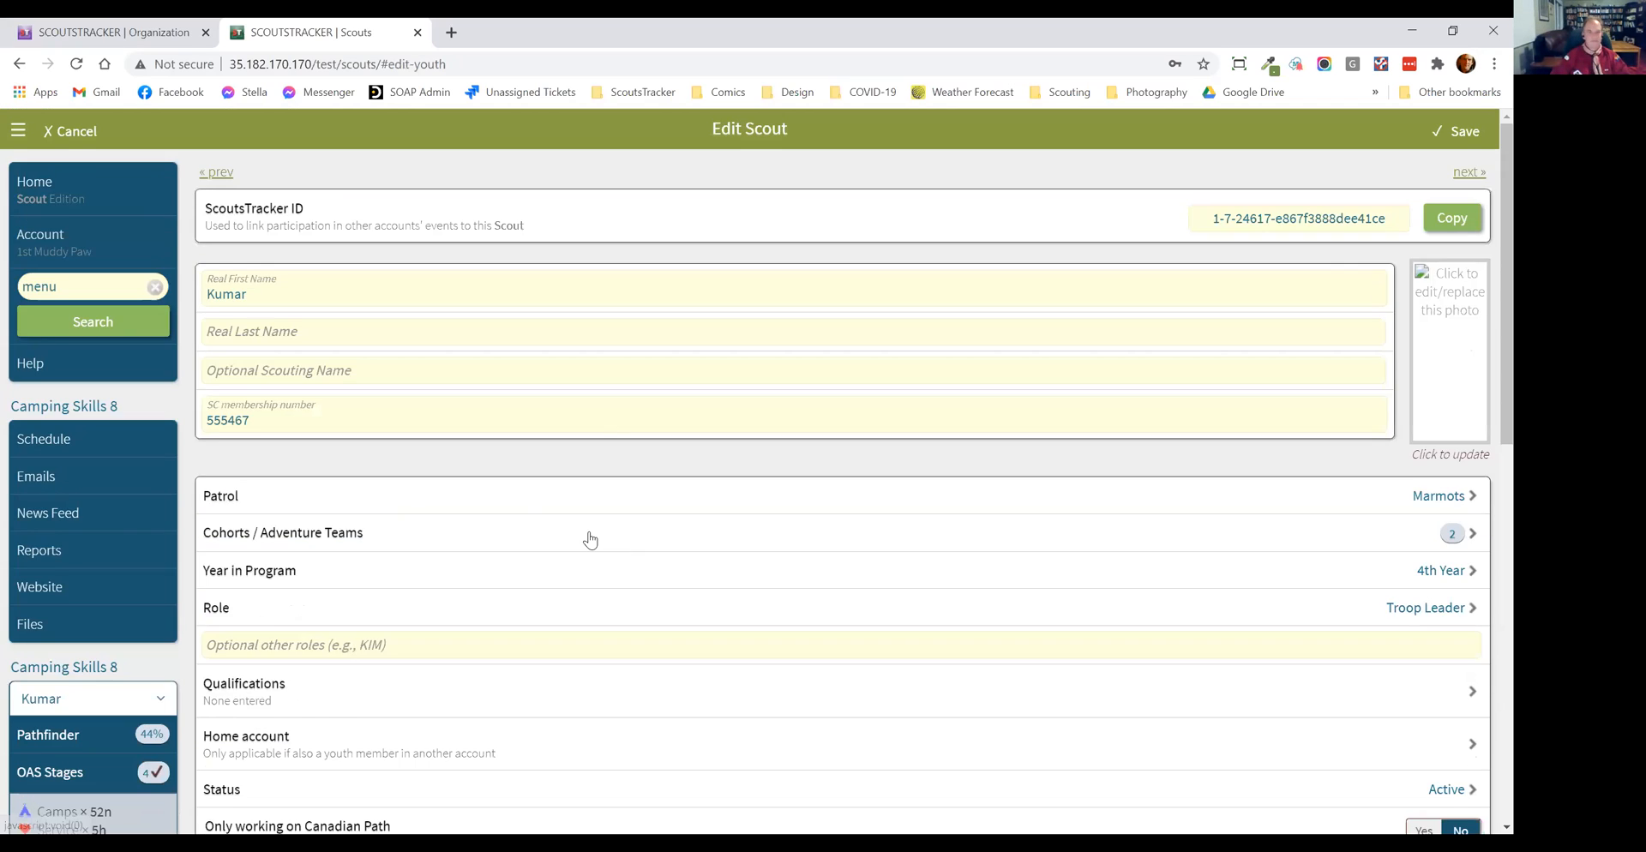
pyautogui.scroll(-10, 580, 537)
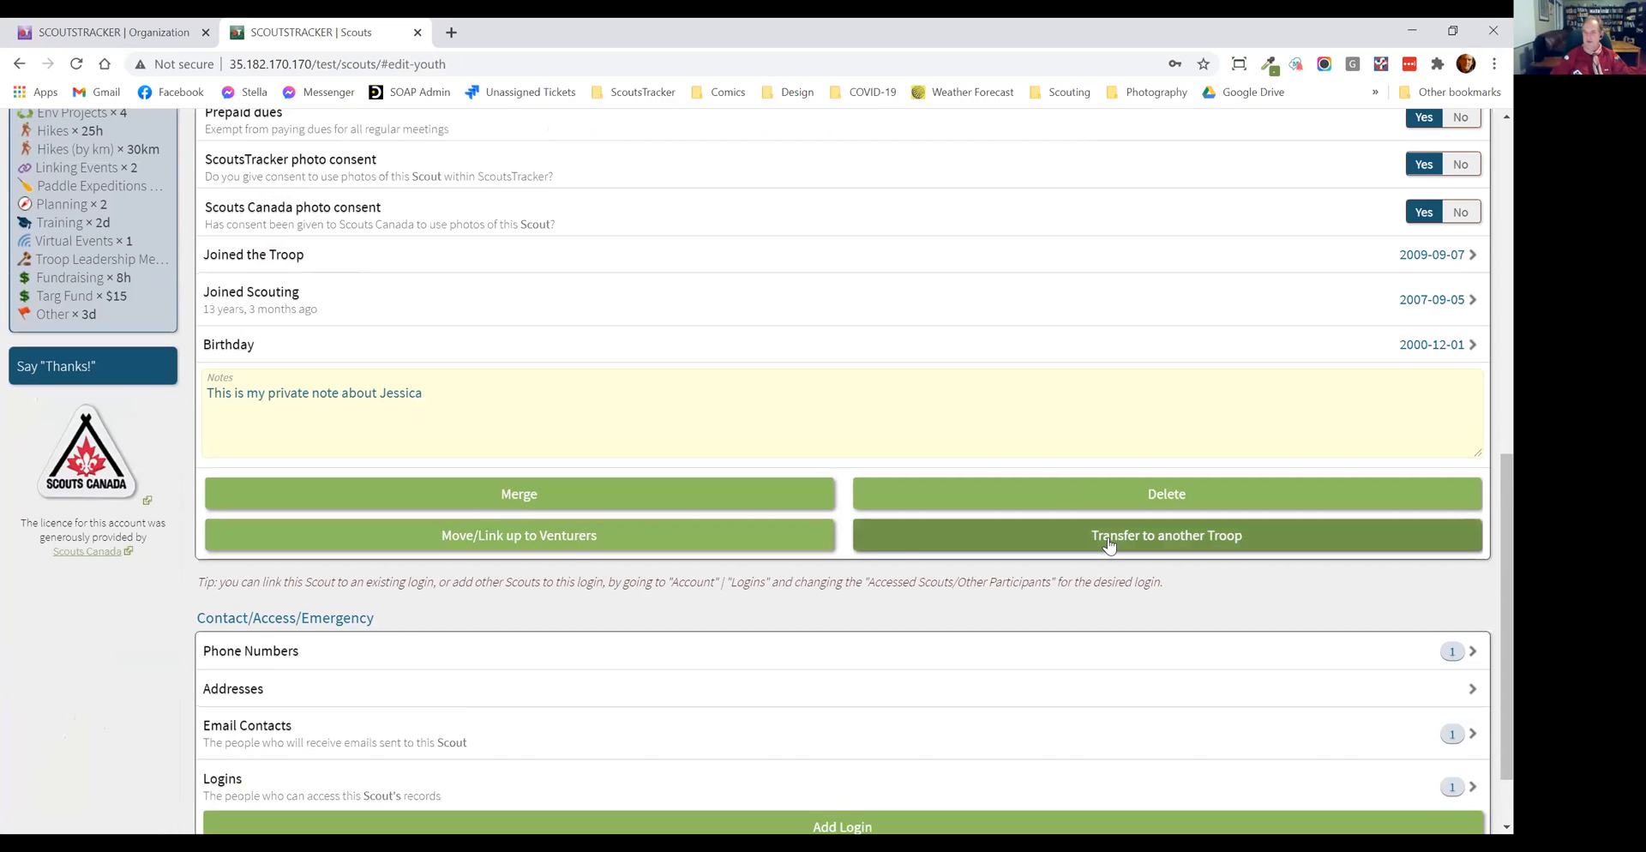
pyautogui.click(1109, 545)
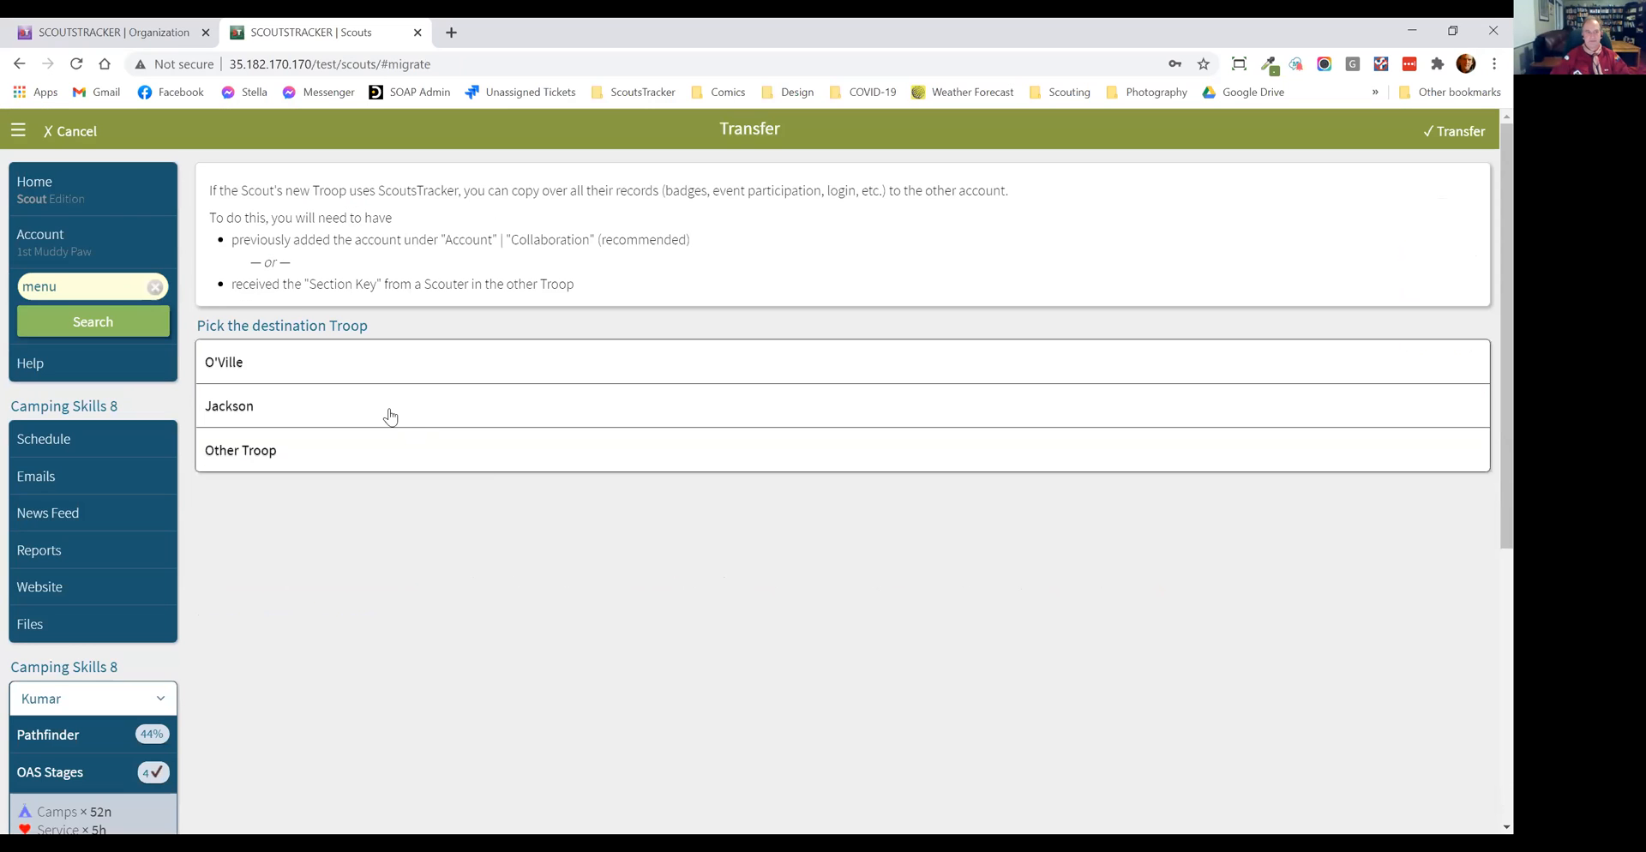
pyautogui.click(424, 454)
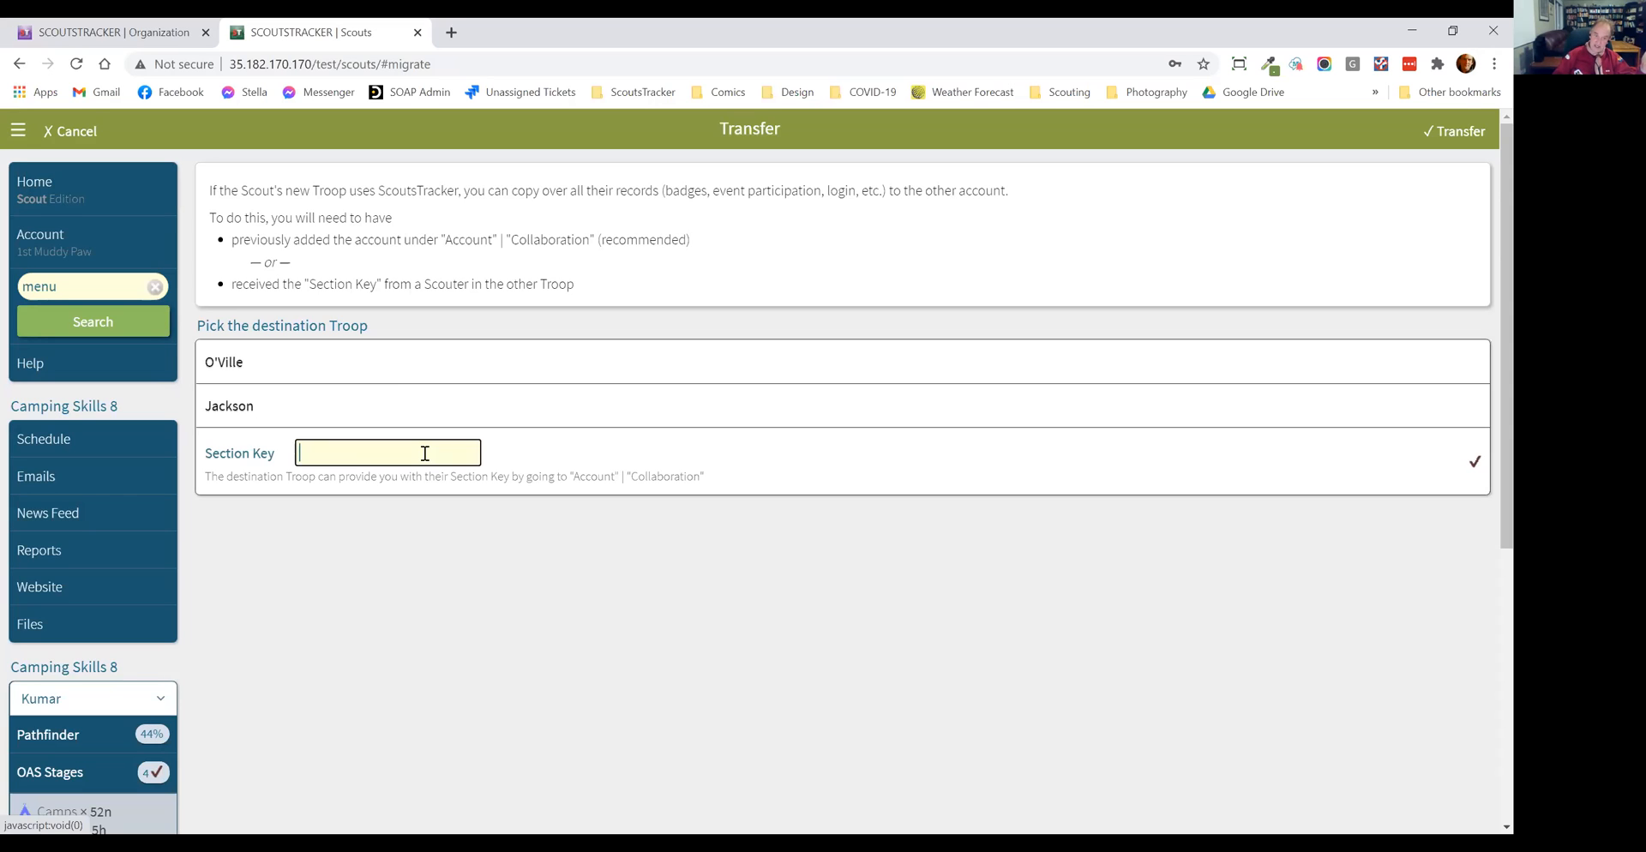
# Step: Open the Scout account's Collaboration settings and copy its Section Key
pyautogui.click(43, 235)
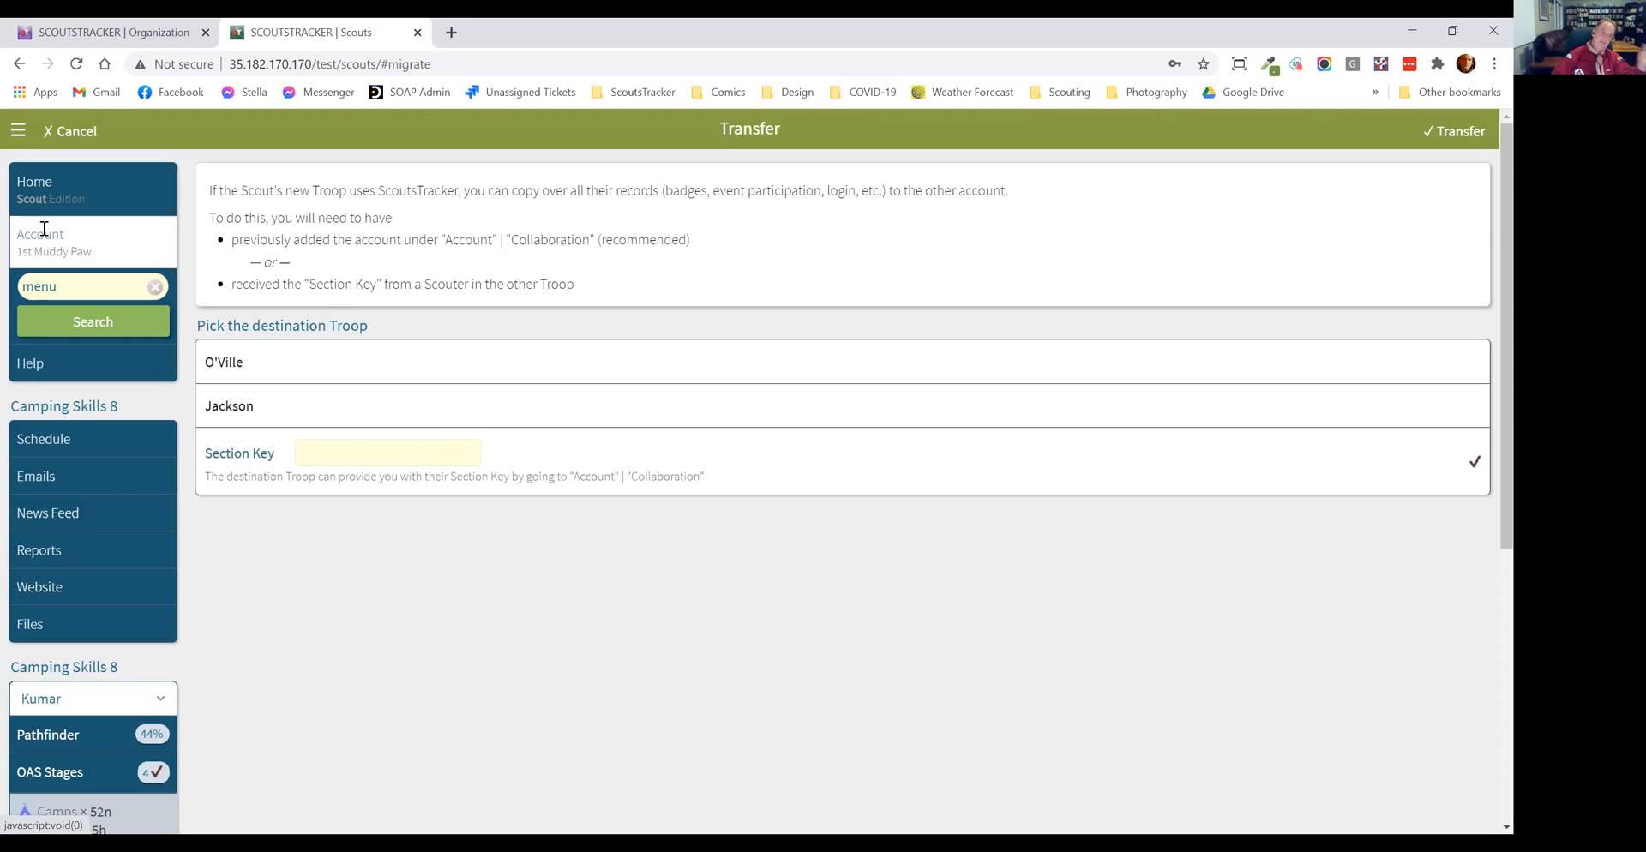
pyautogui.scroll(-3, 317, 403)
pyautogui.scroll(-5, 327, 488)
pyautogui.click(324, 643)
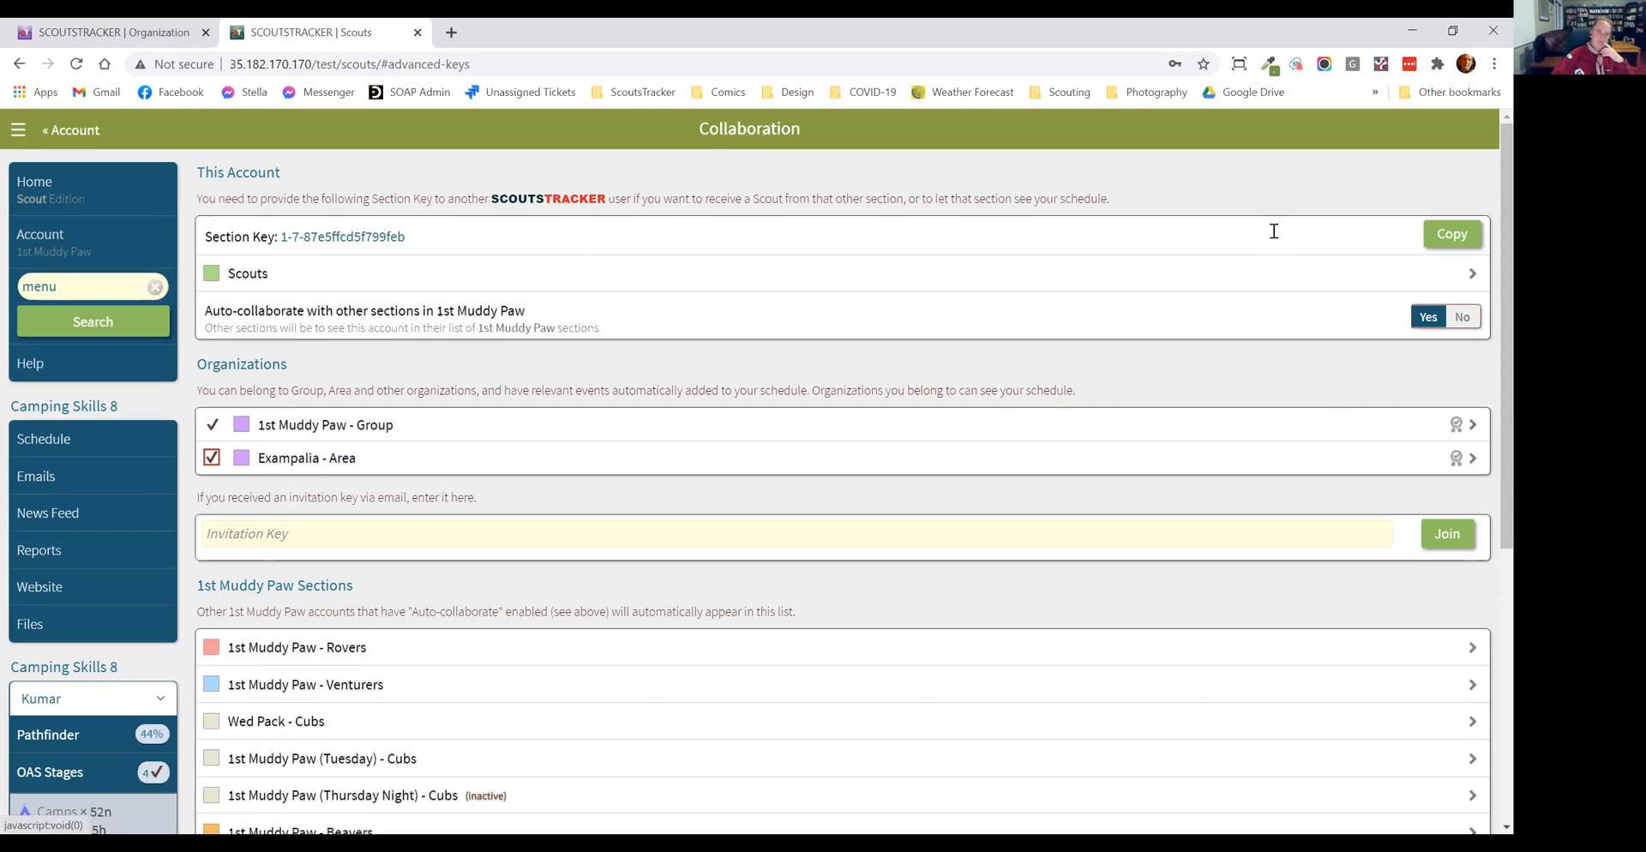
pyautogui.click(1433, 235)
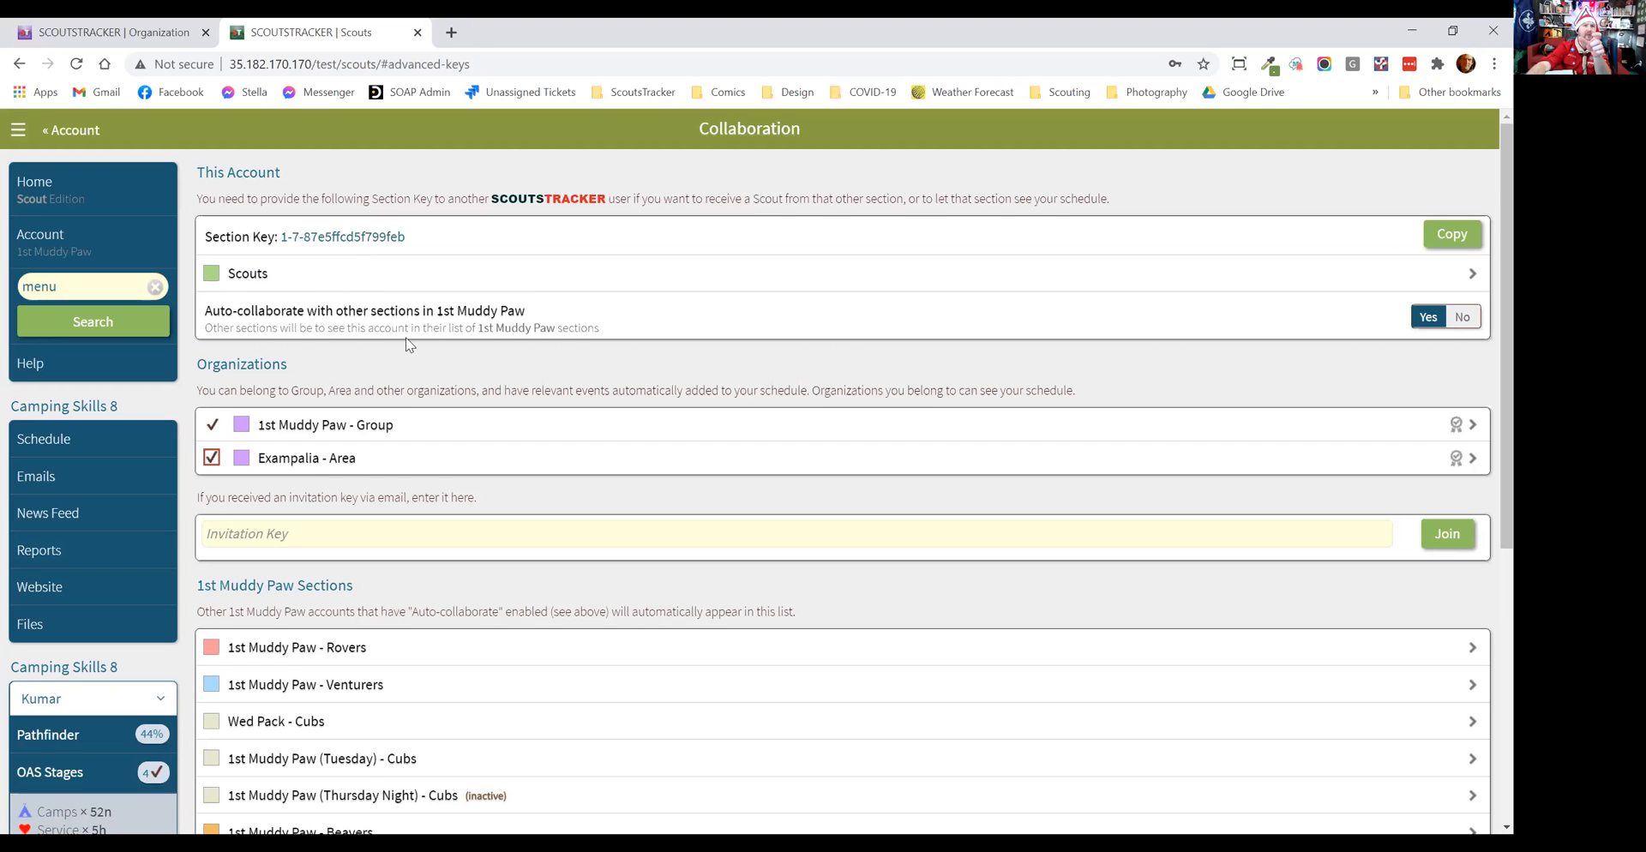
# Step: Switch to the group account and open the 1st Muddy Paw (Tuesday) Cubs section's record, entering the login PIN
pyautogui.click(157, 44)
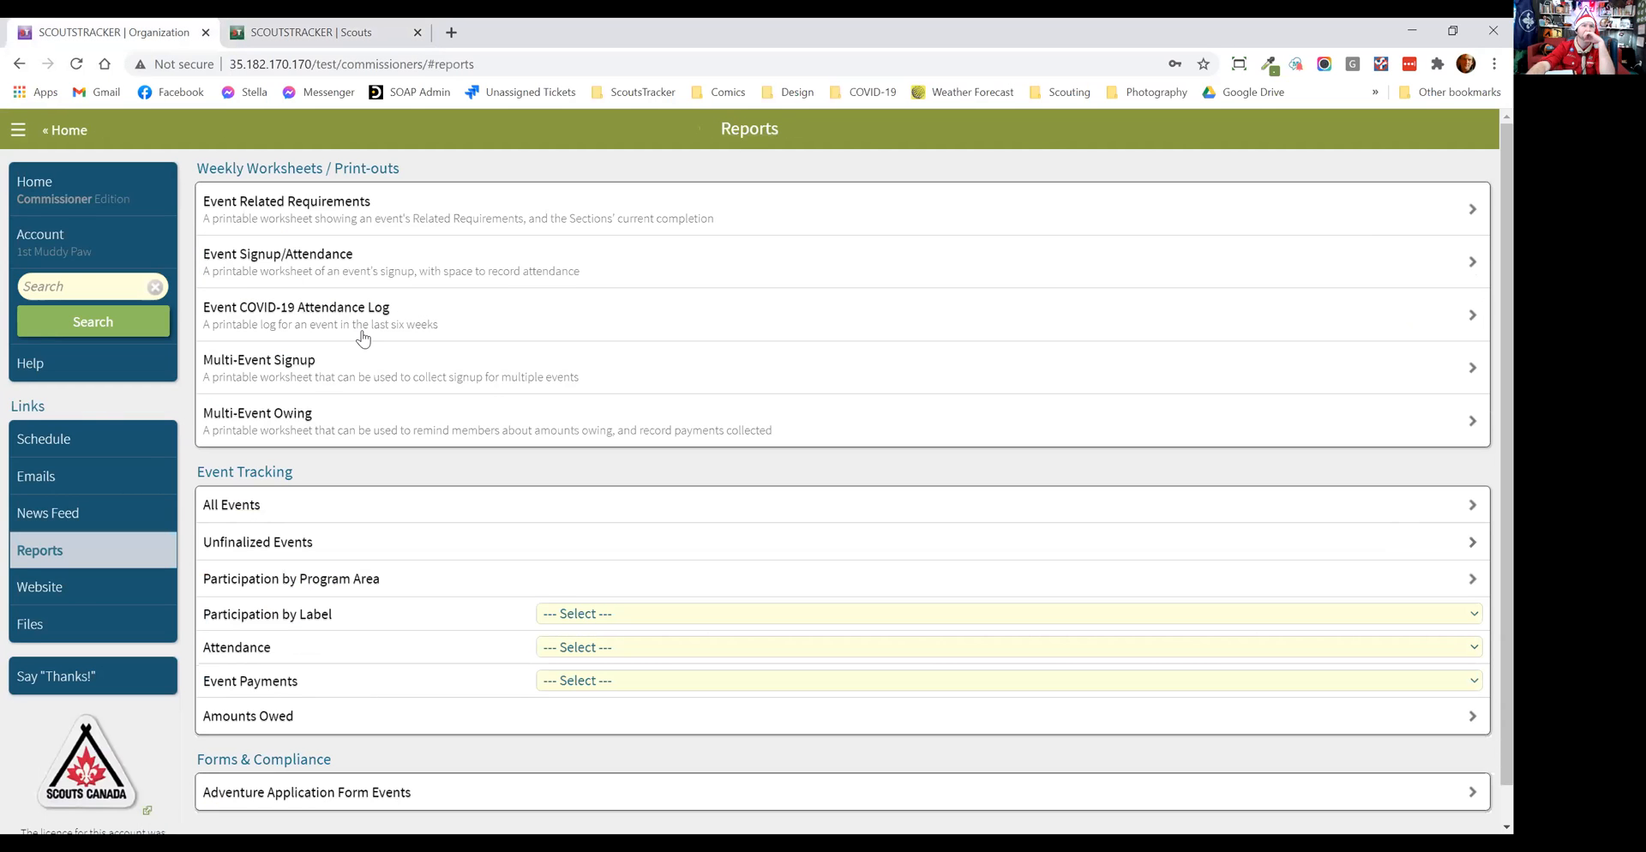
pyautogui.click(124, 253)
pyautogui.scroll(-2, 484, 415)
pyautogui.scroll(-5, 484, 416)
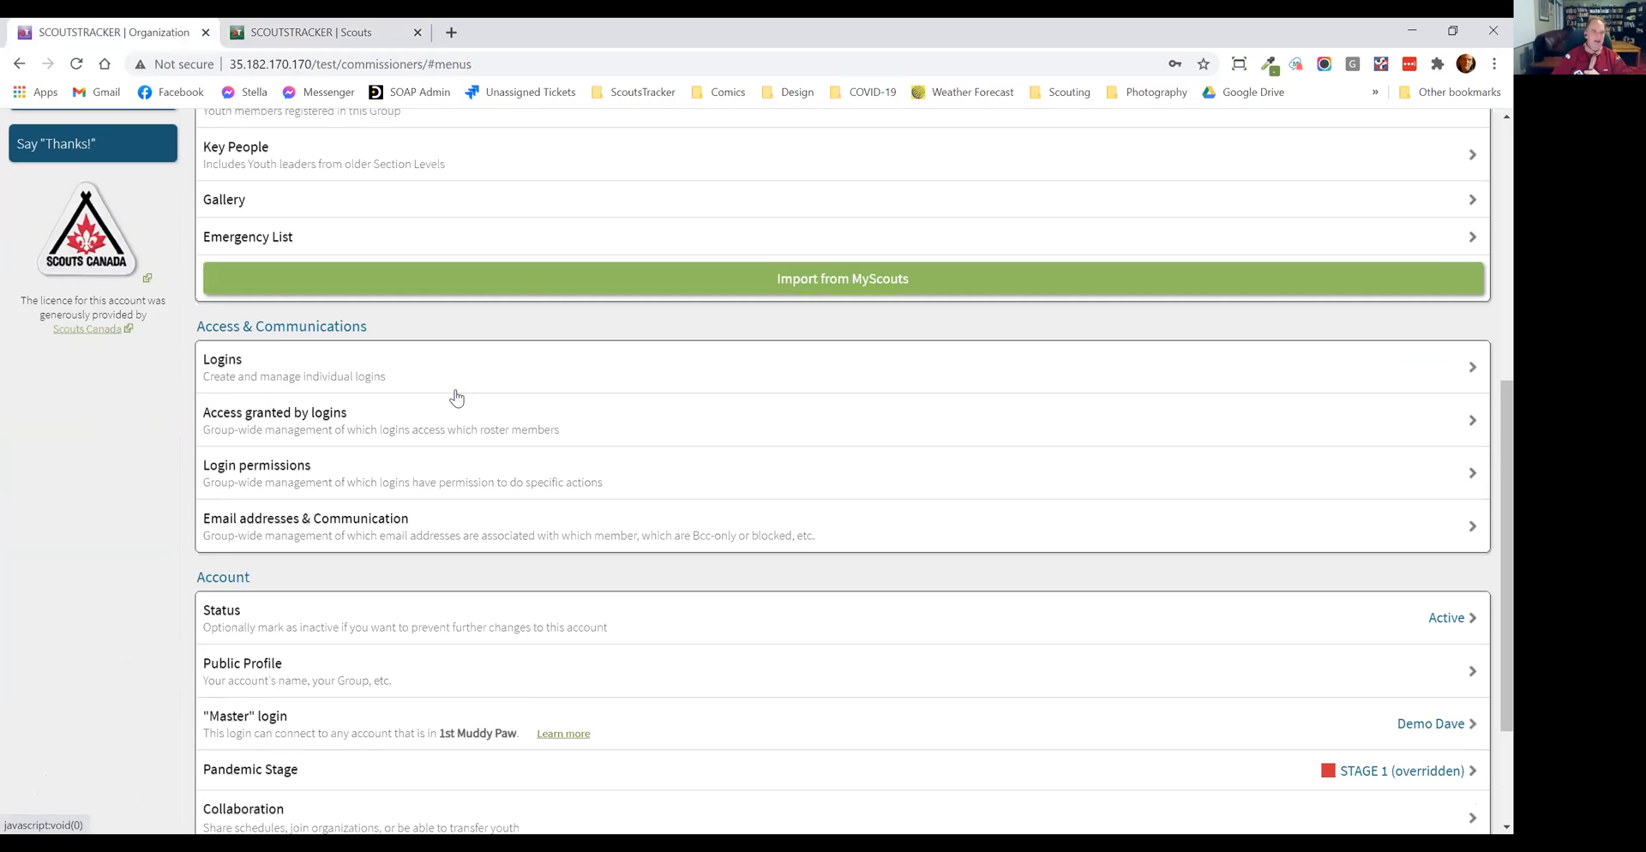
pyautogui.scroll(4, 422, 353)
pyautogui.click(374, 372)
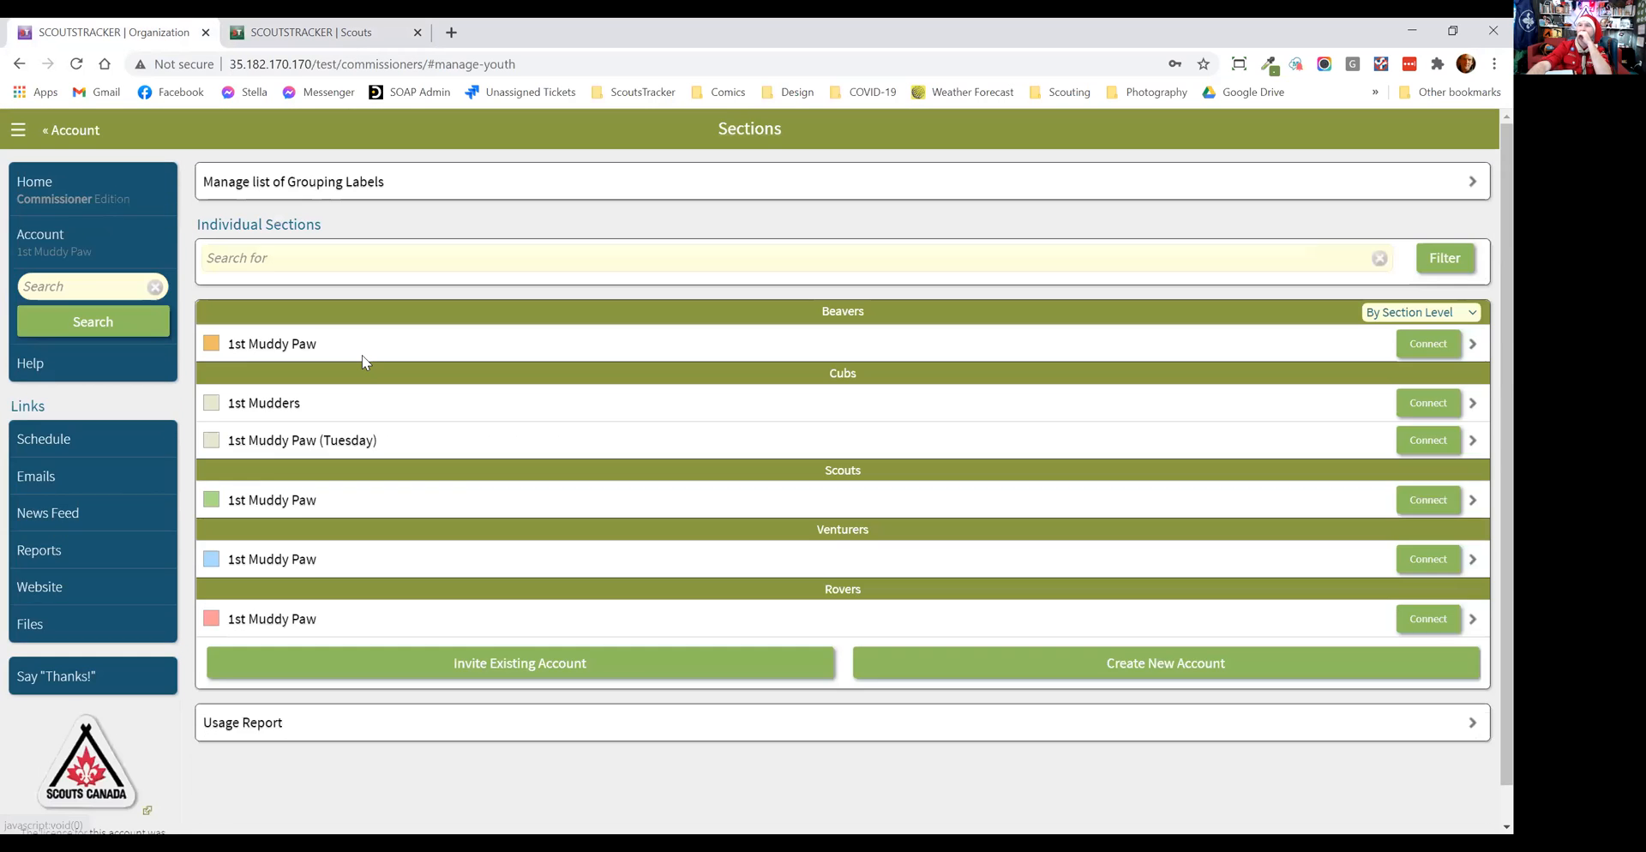
pyautogui.click(369, 440)
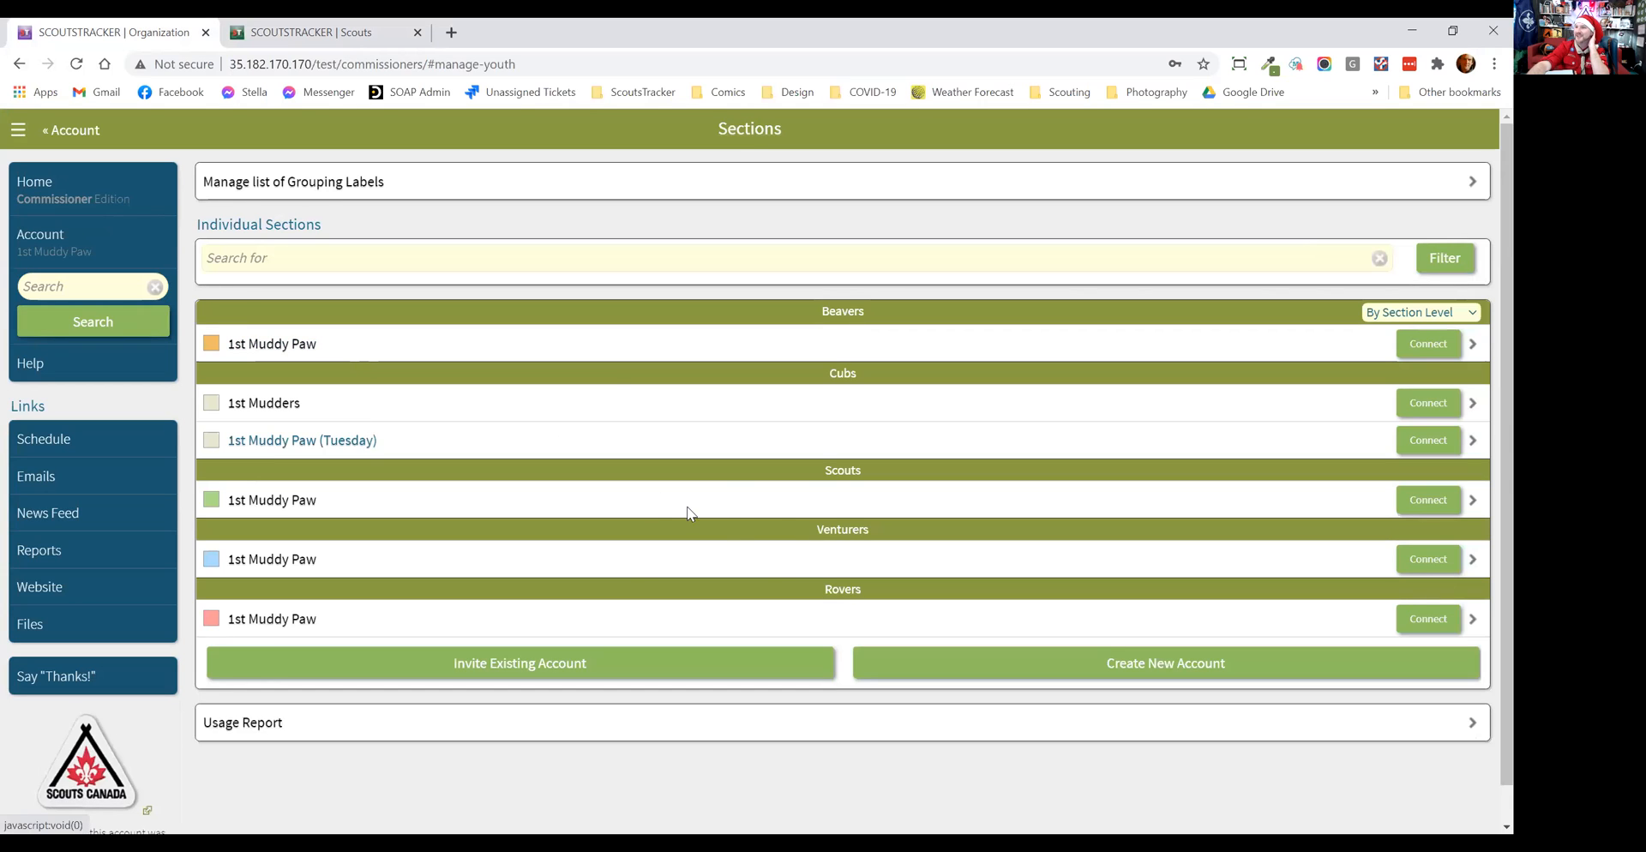
pyautogui.write('••••')
pyautogui.click(693, 555)
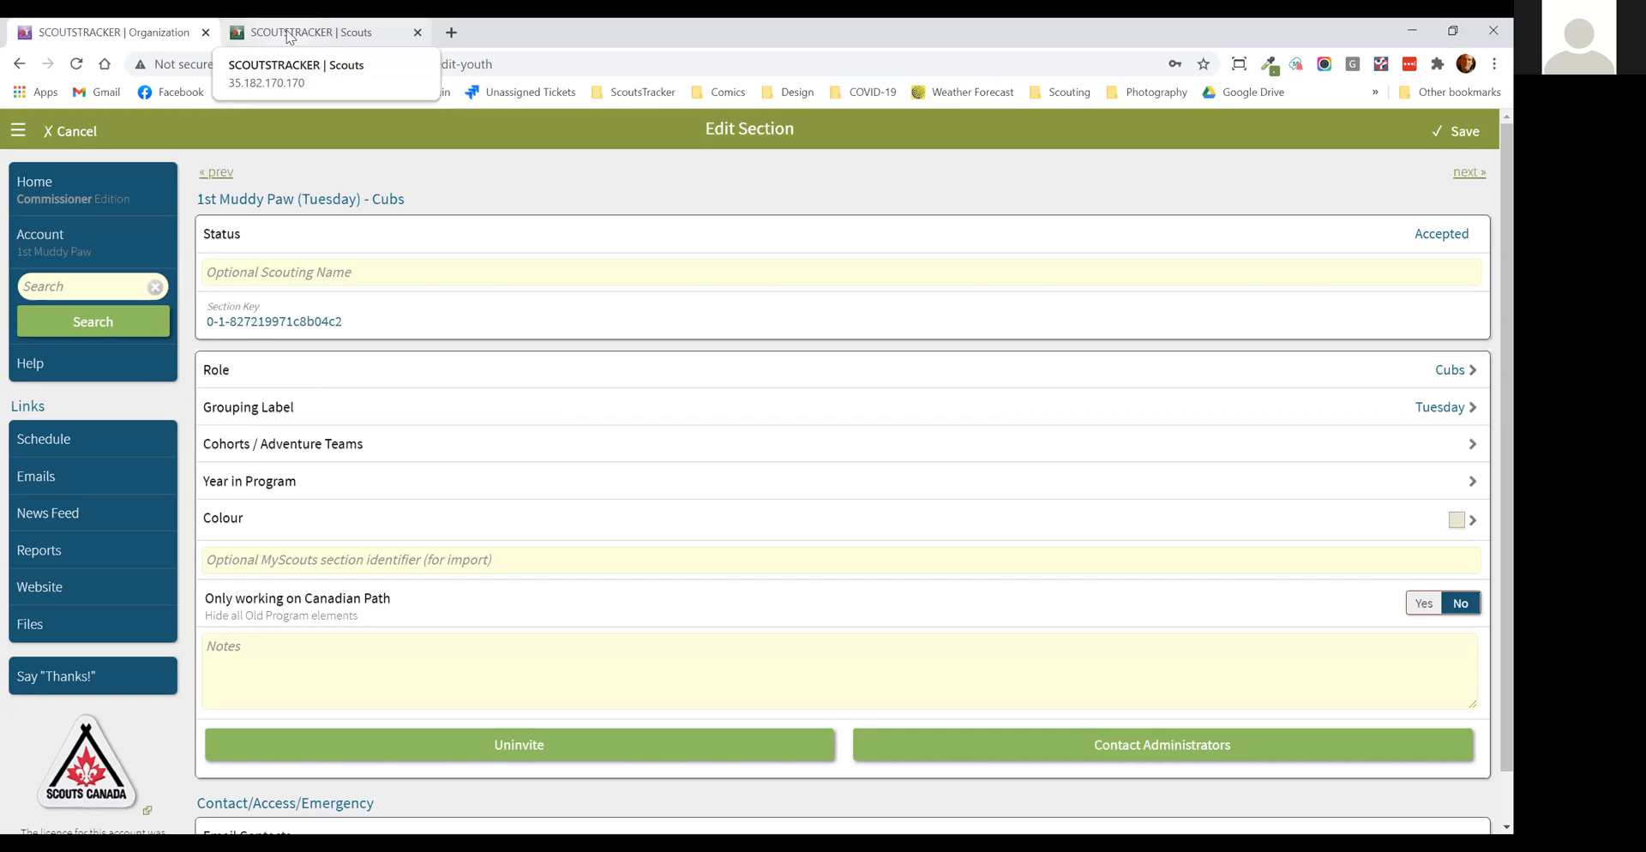
# Step: Look over the group account's roster settings, and return to the Scout account to review its Collaboration settings
pyautogui.click(140, 229)
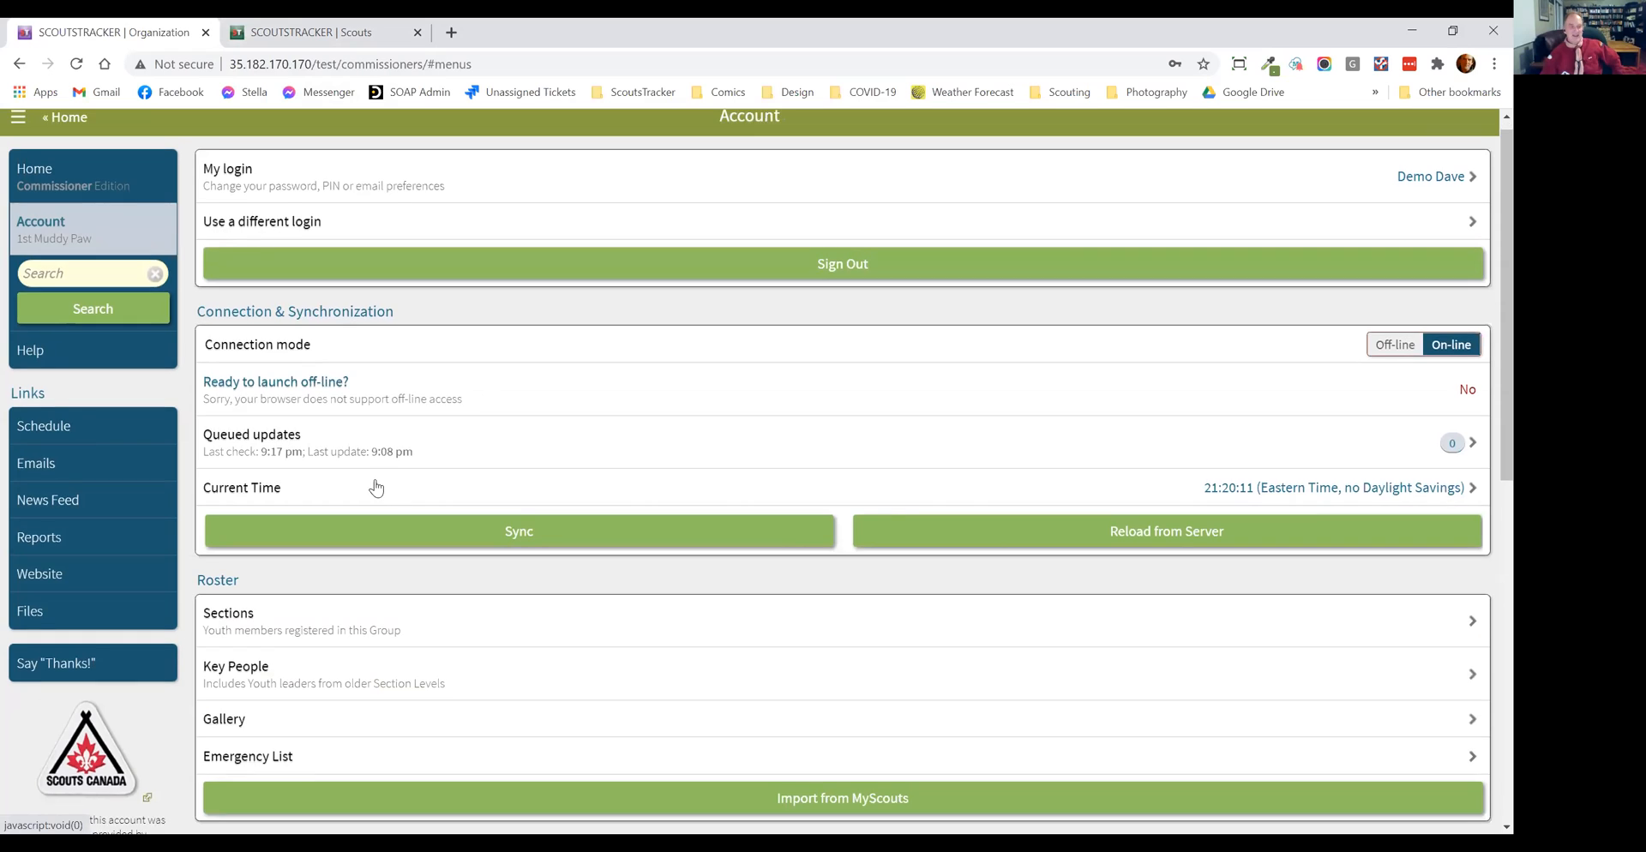
pyautogui.scroll(-3, 370, 429)
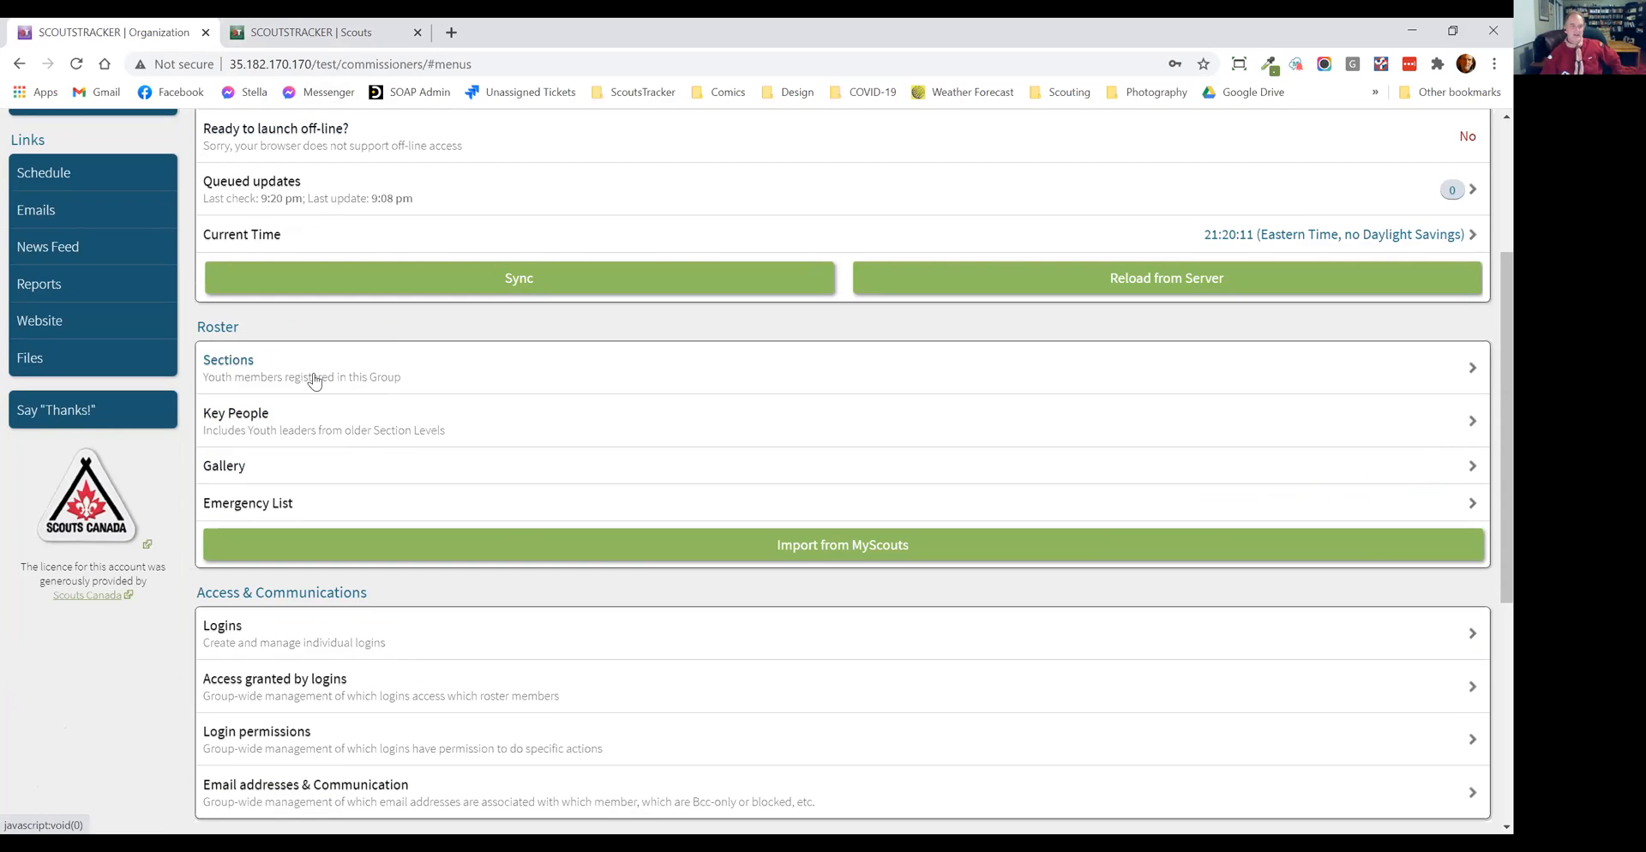
pyautogui.scroll(2, 288, 185)
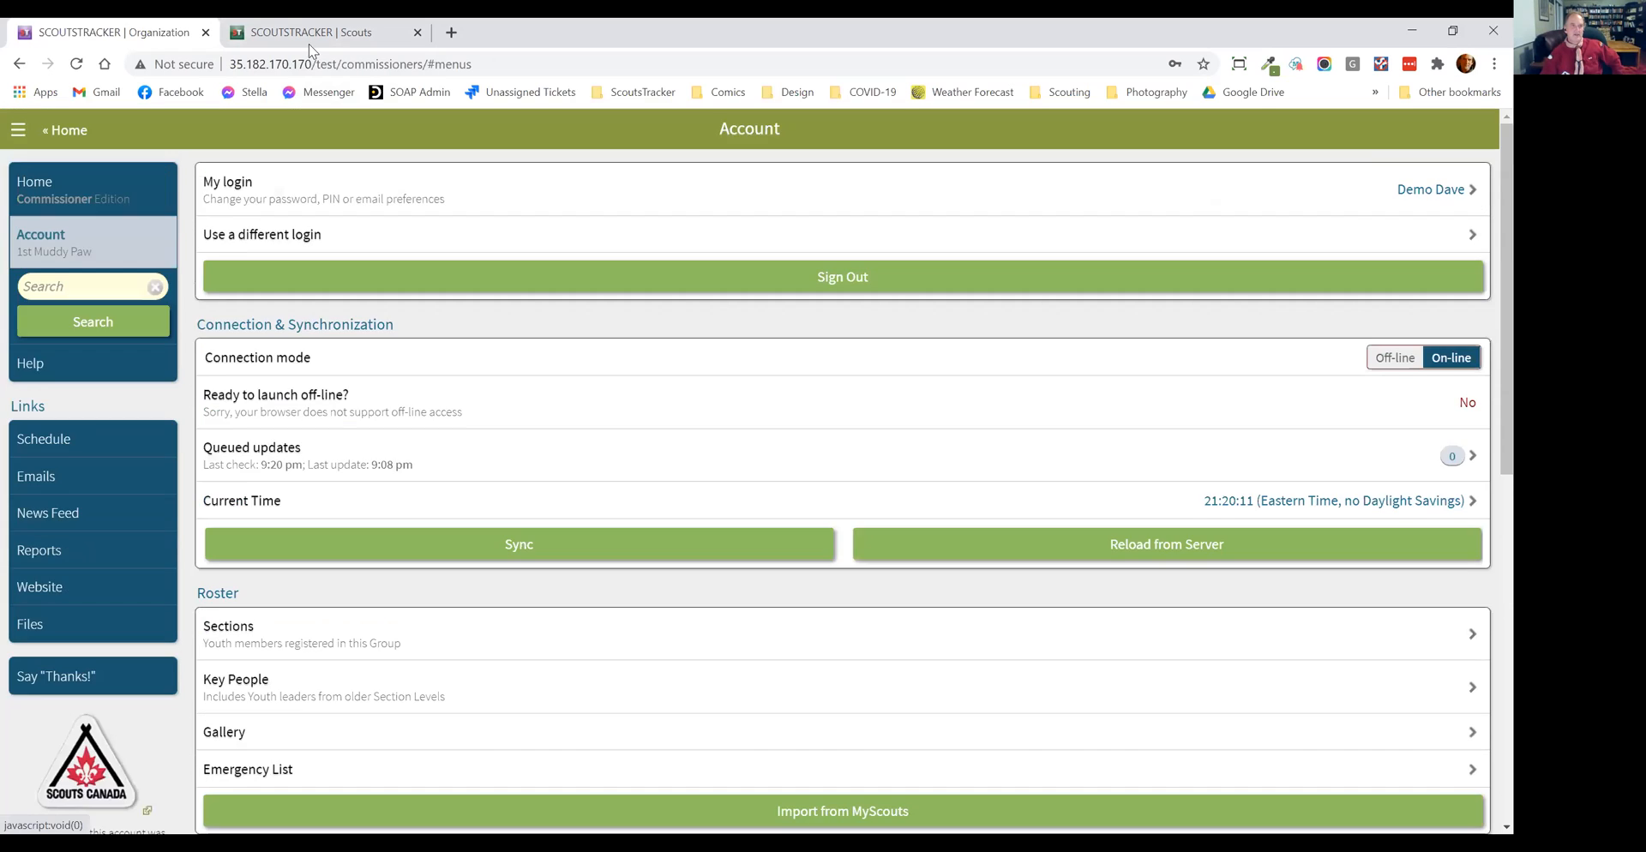
pyautogui.hotkey('ctrl', 'Tab')
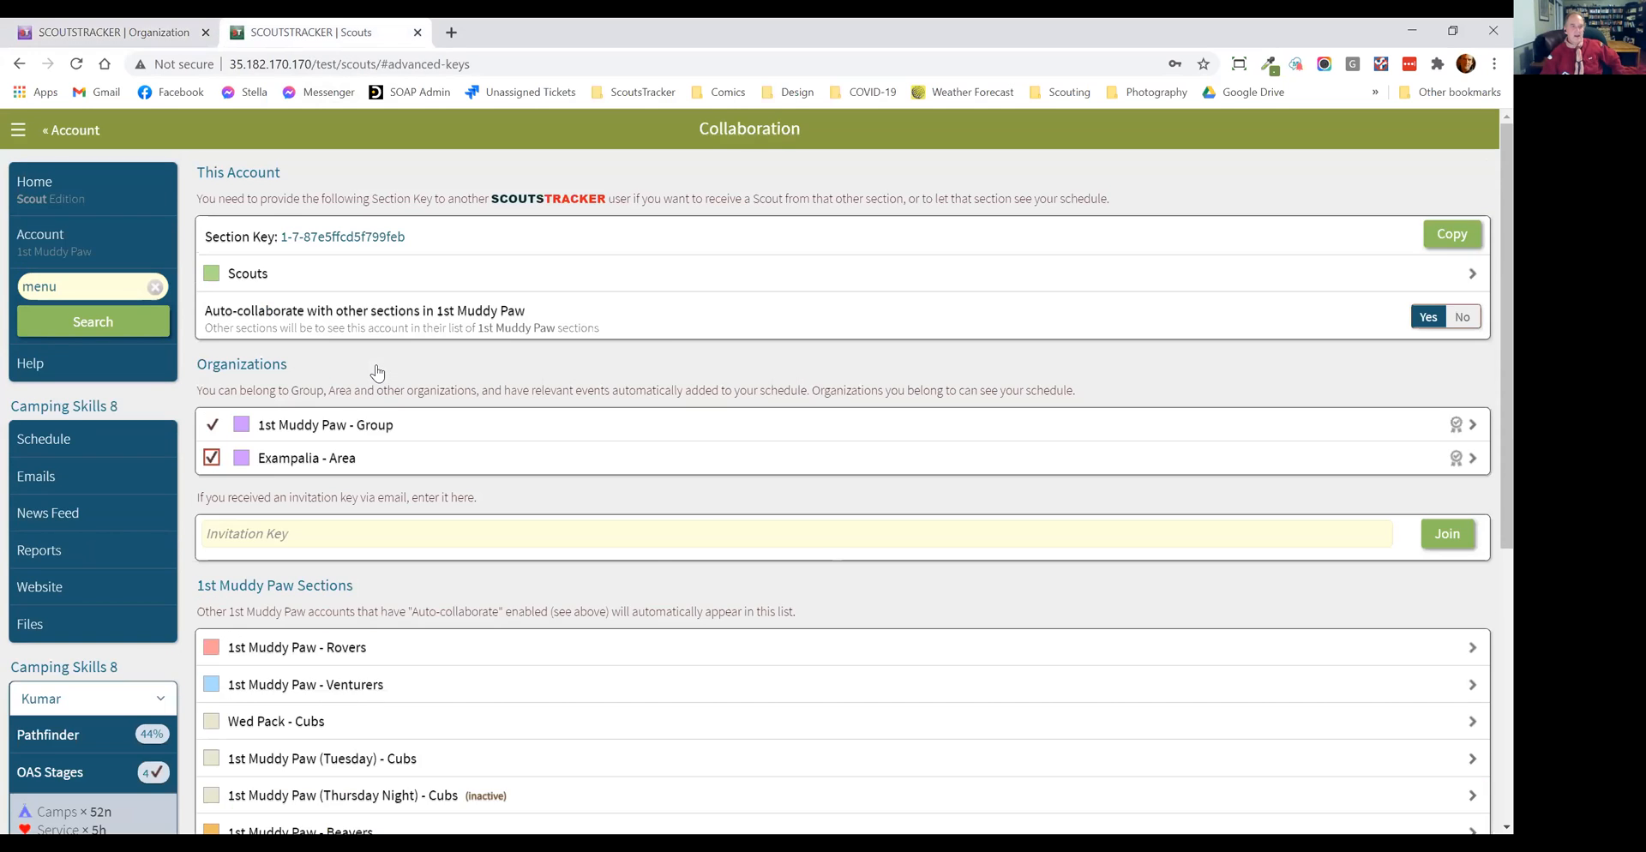
pyautogui.scroll(-3, 377, 372)
pyautogui.scroll(3, 107, 264)
# Step: Open the first 4th-year Scout's record from the Scouts list and copy the Scout's ScoutsTracker ID
pyautogui.click(108, 257)
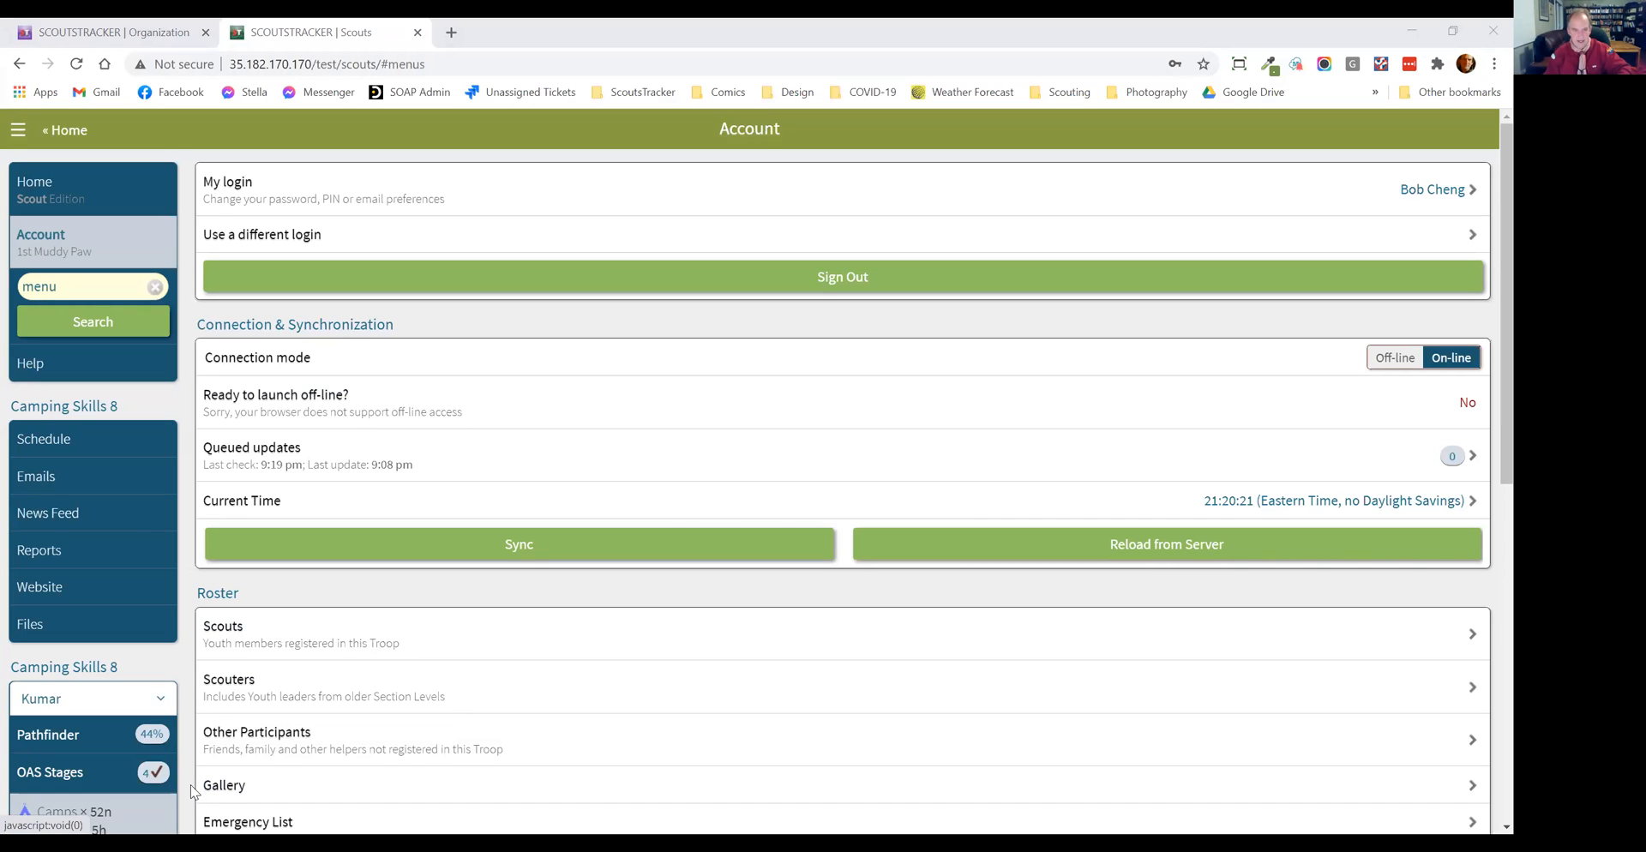
pyautogui.click(944, 187)
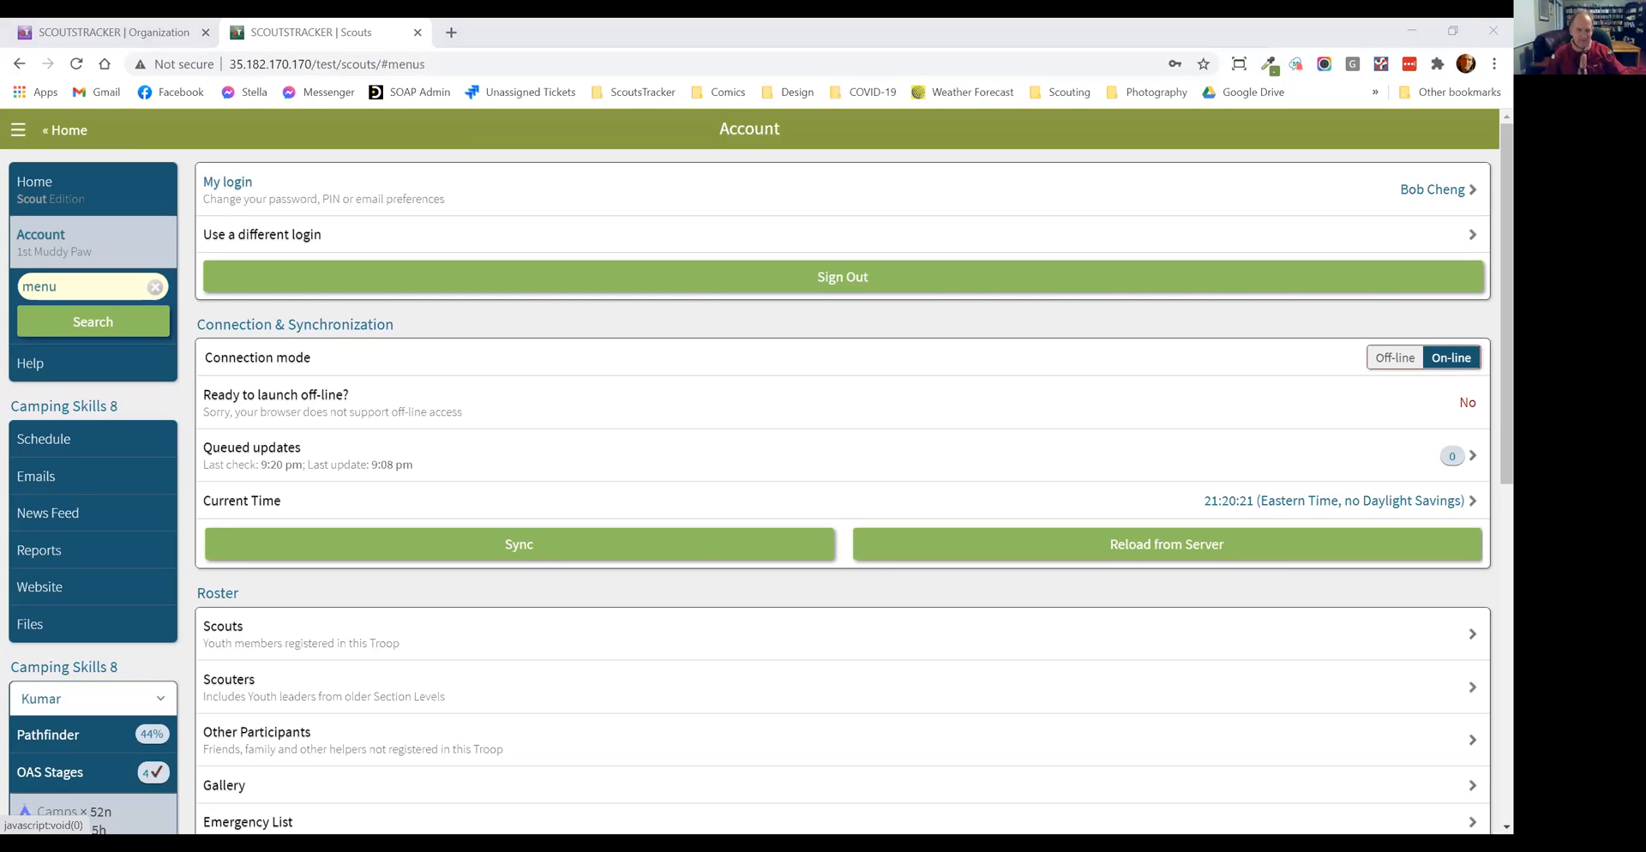
pyautogui.click(631, 432)
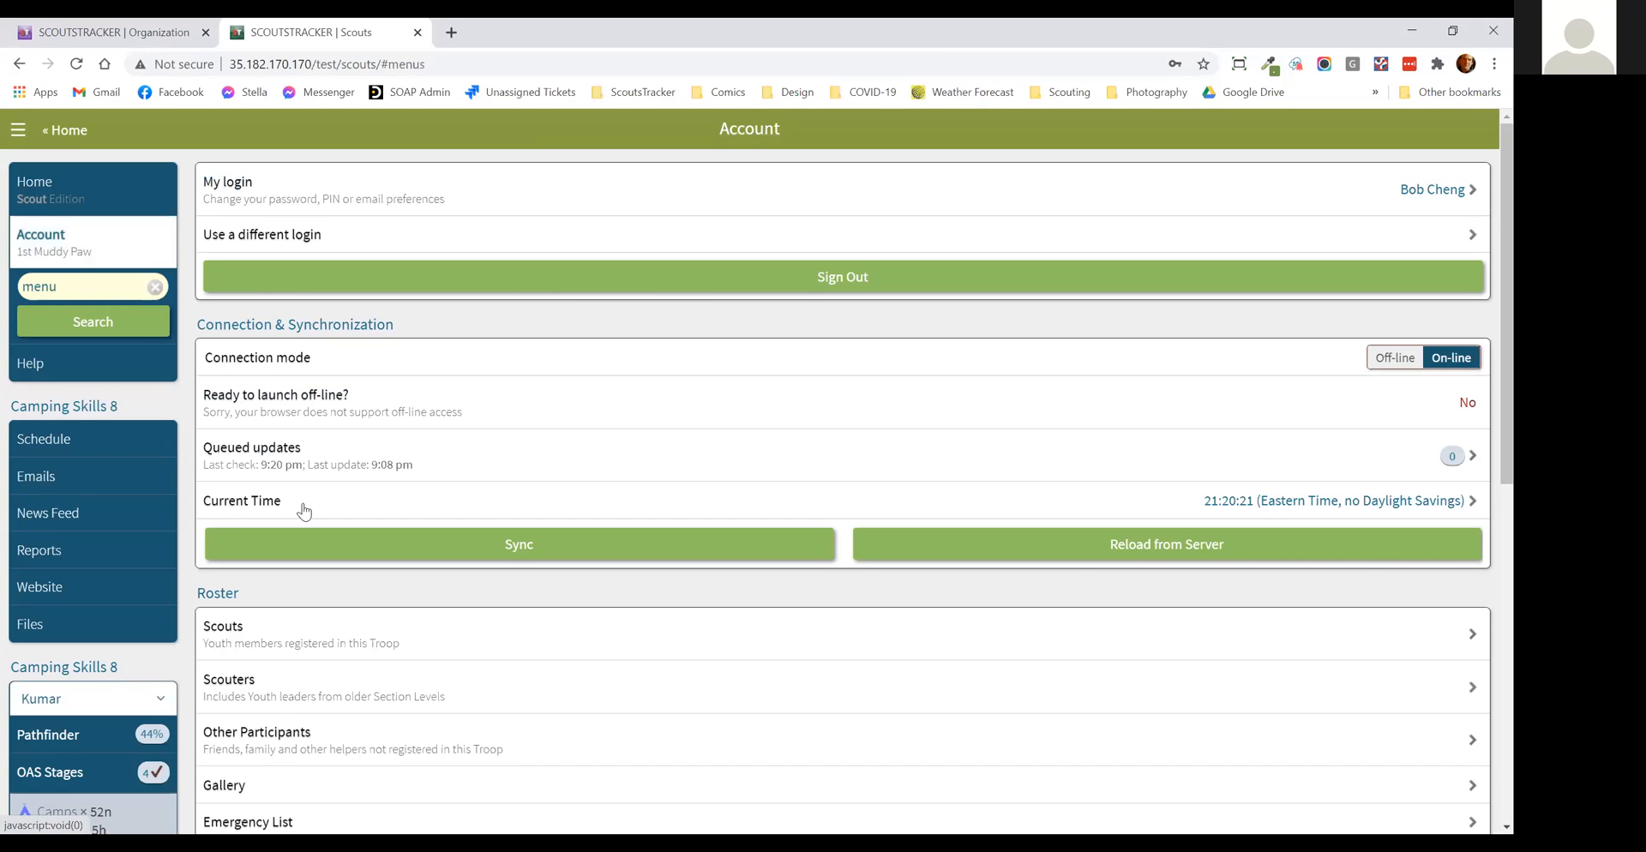
pyautogui.click(294, 628)
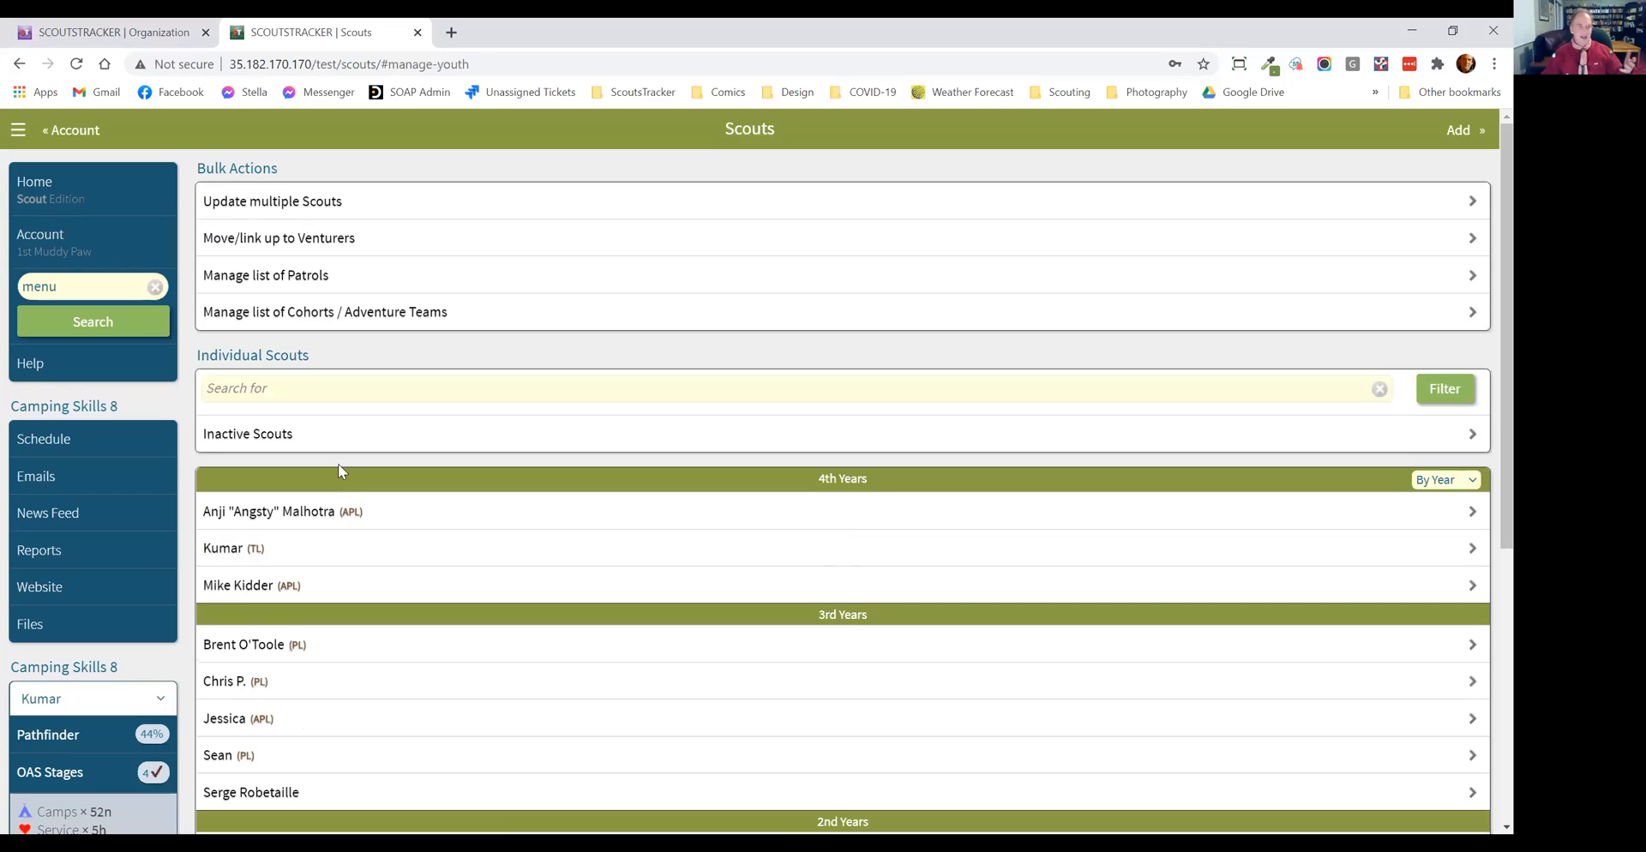
pyautogui.scroll(-2, 338, 386)
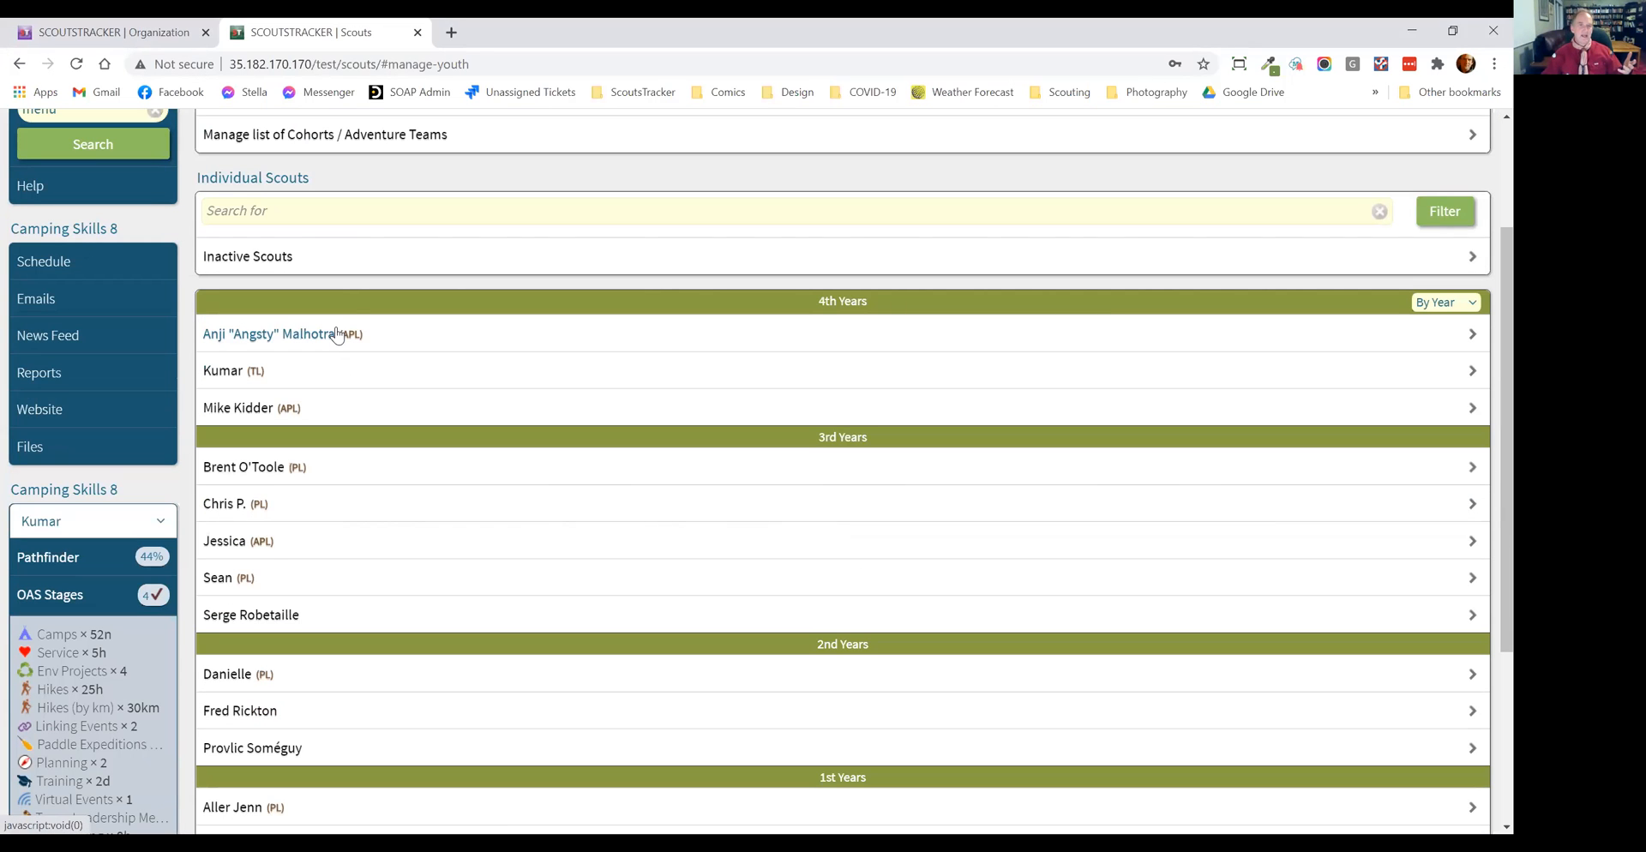
pyautogui.click(360, 344)
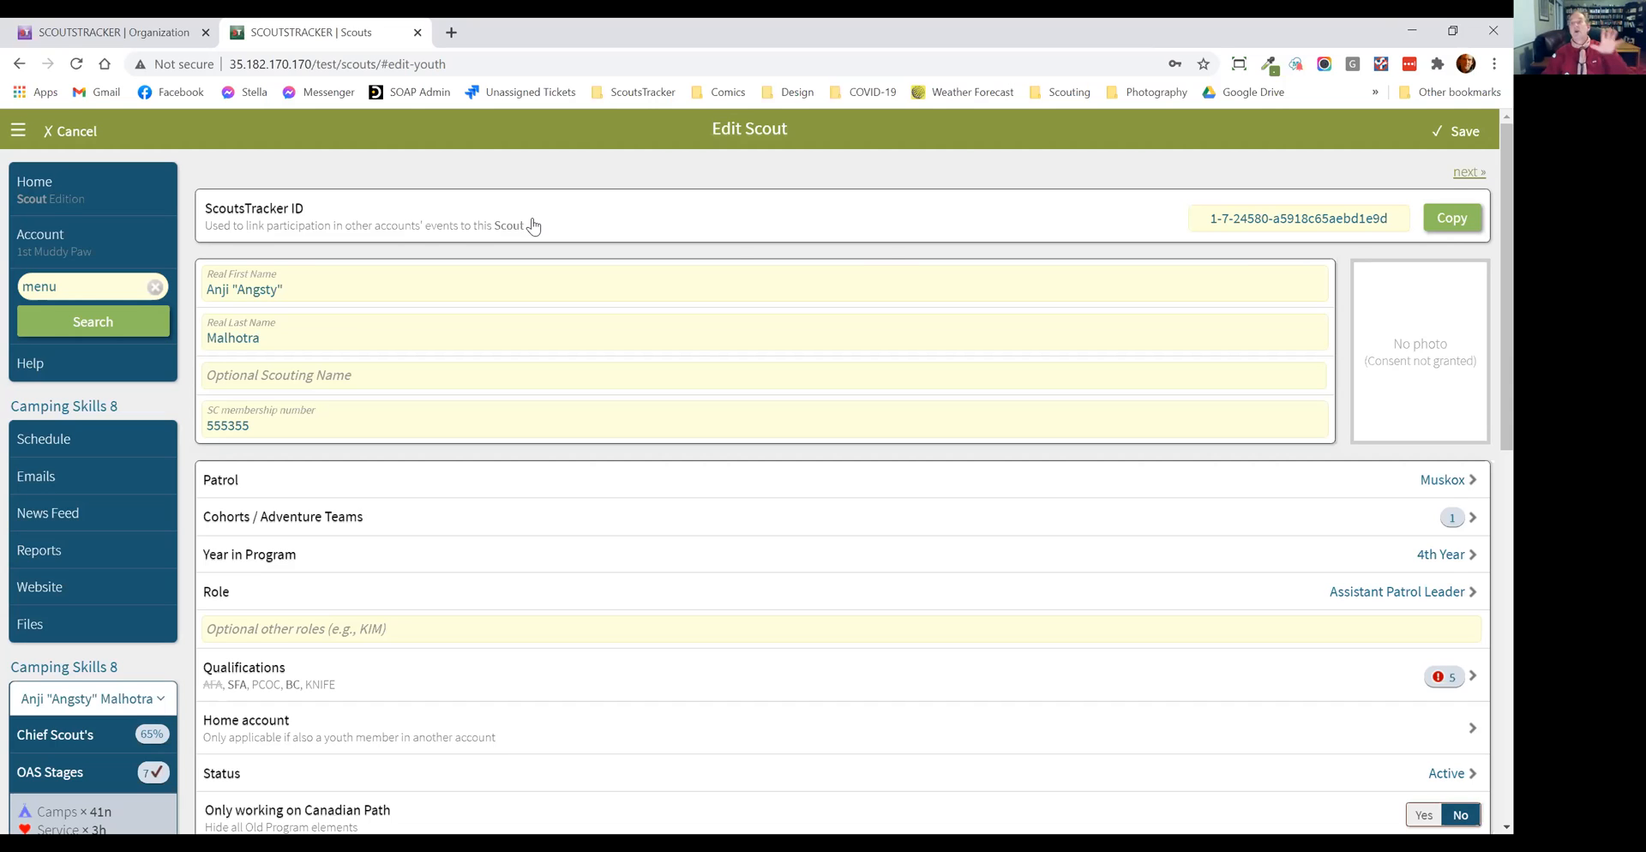
pyautogui.click(1466, 221)
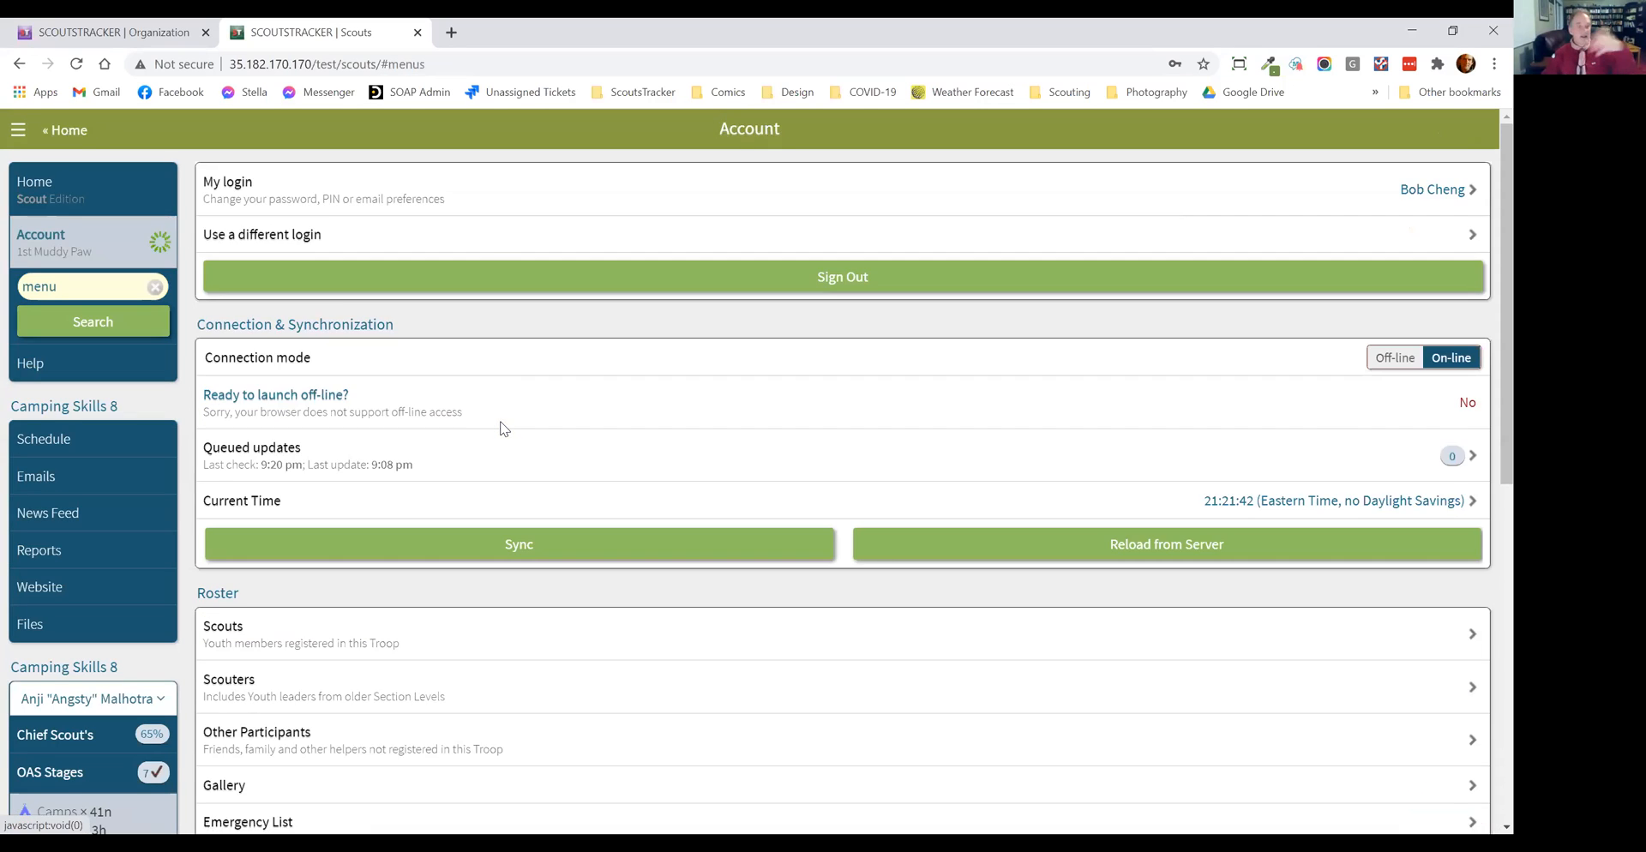
# Step: Open the Home account setting in the record of the first 3rd-year Scout
pyautogui.scroll(-2, 430, 445)
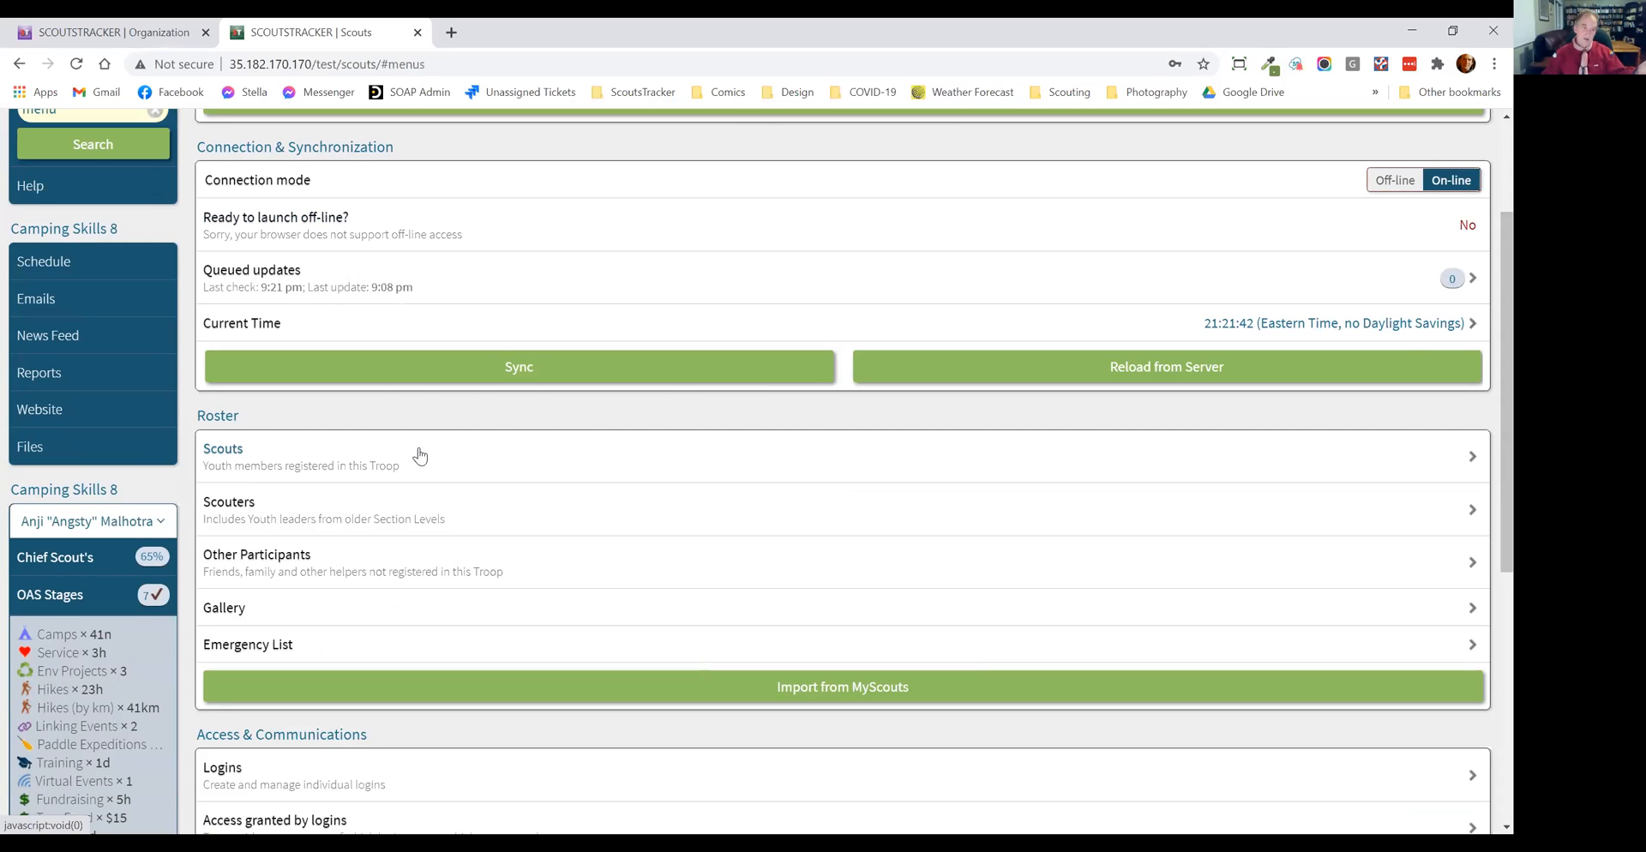
pyautogui.click(420, 452)
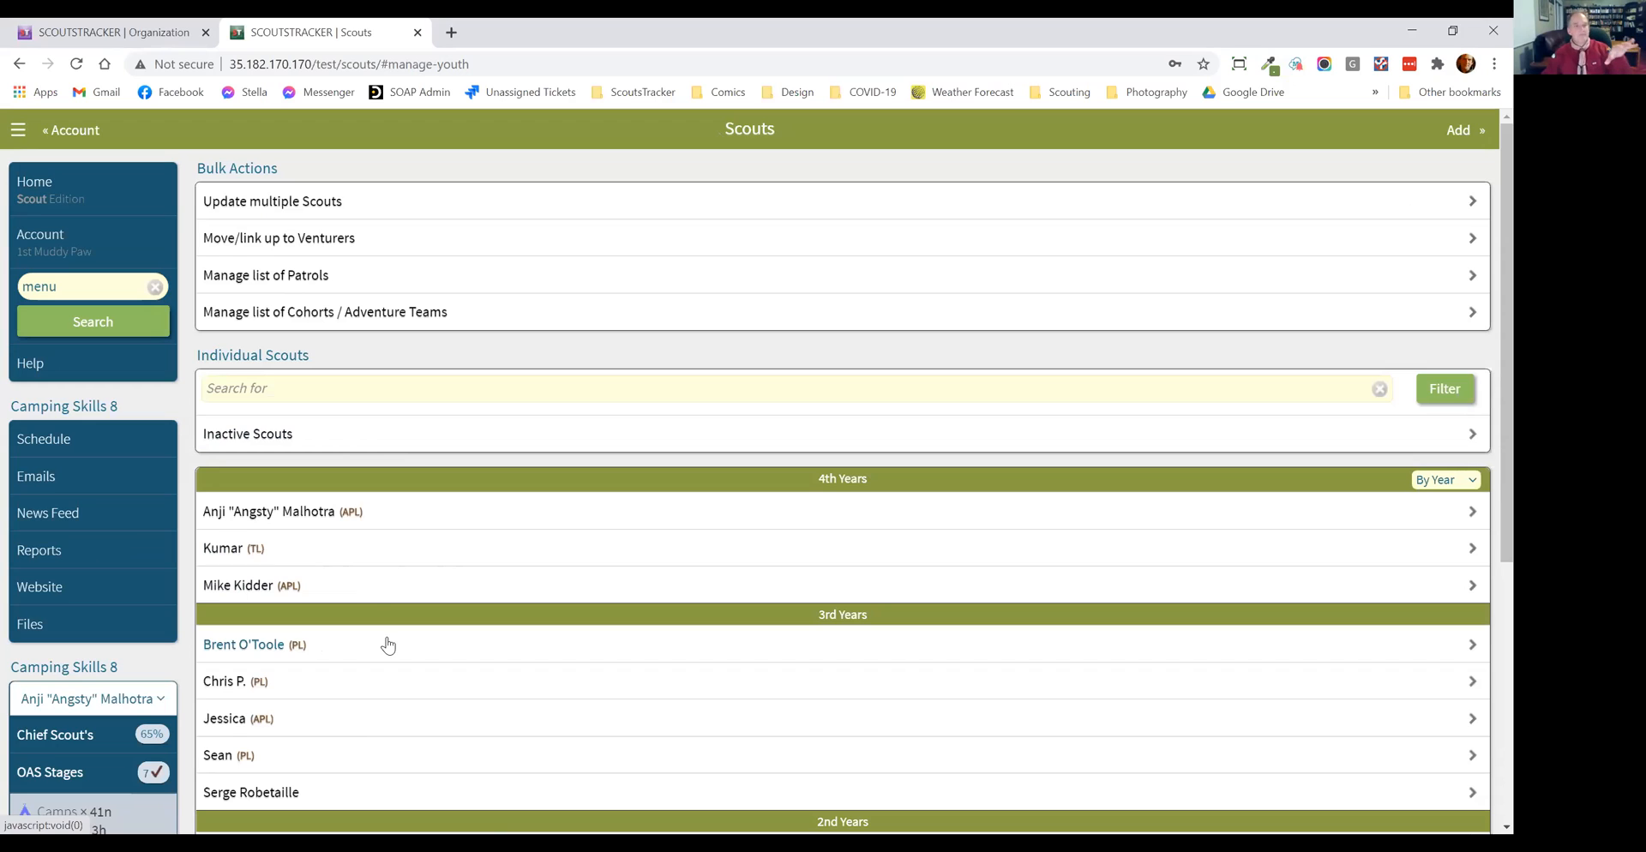
pyautogui.click(350, 643)
pyautogui.scroll(-1, 447, 484)
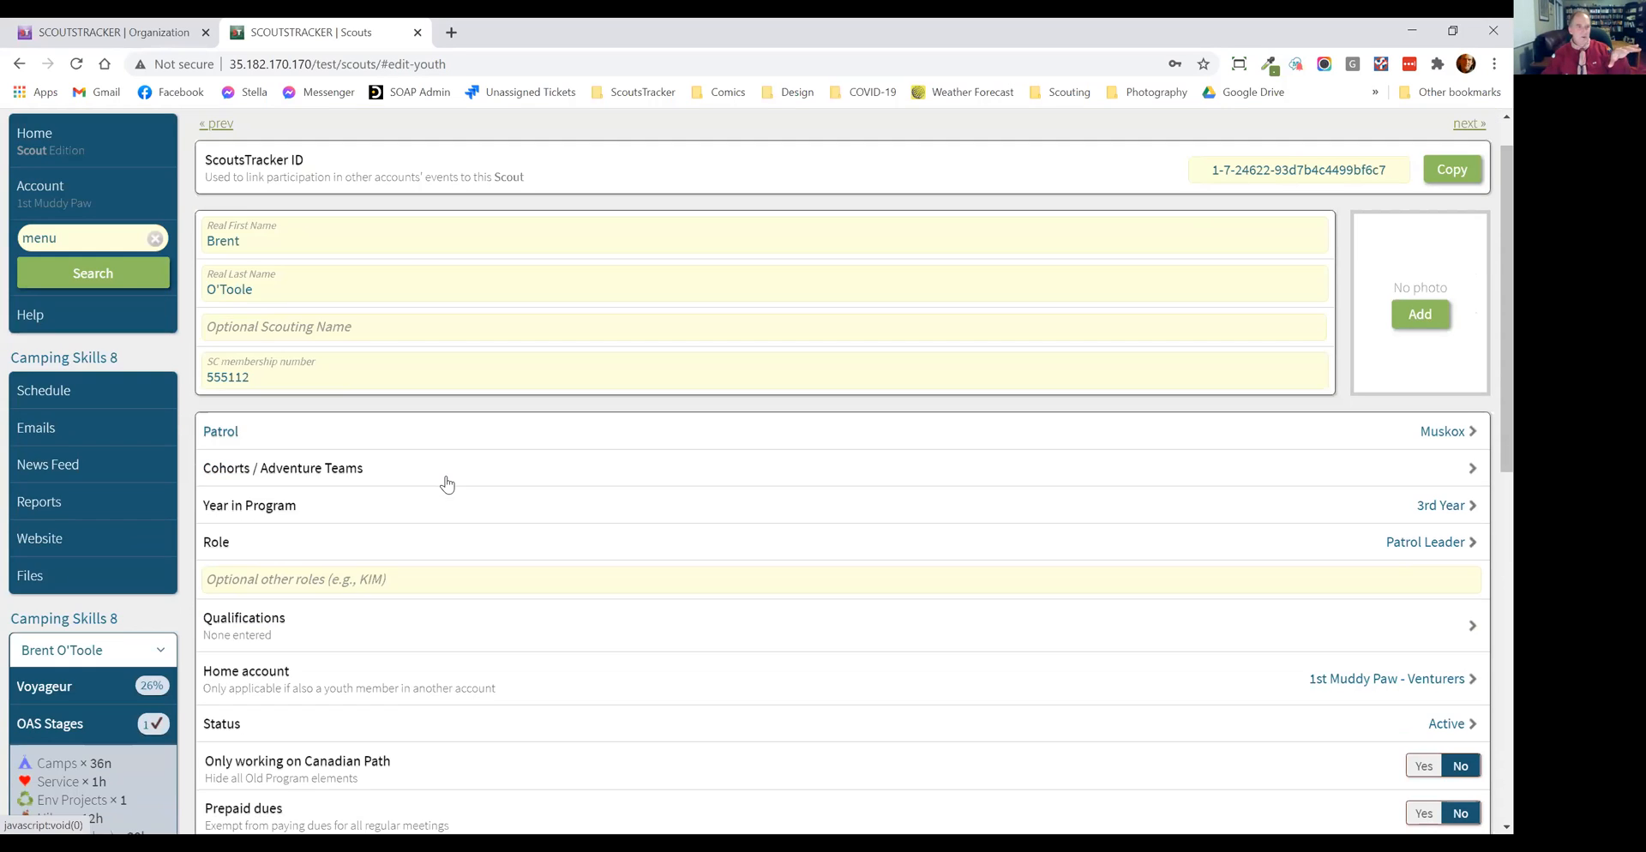
pyautogui.scroll(-3, 442, 489)
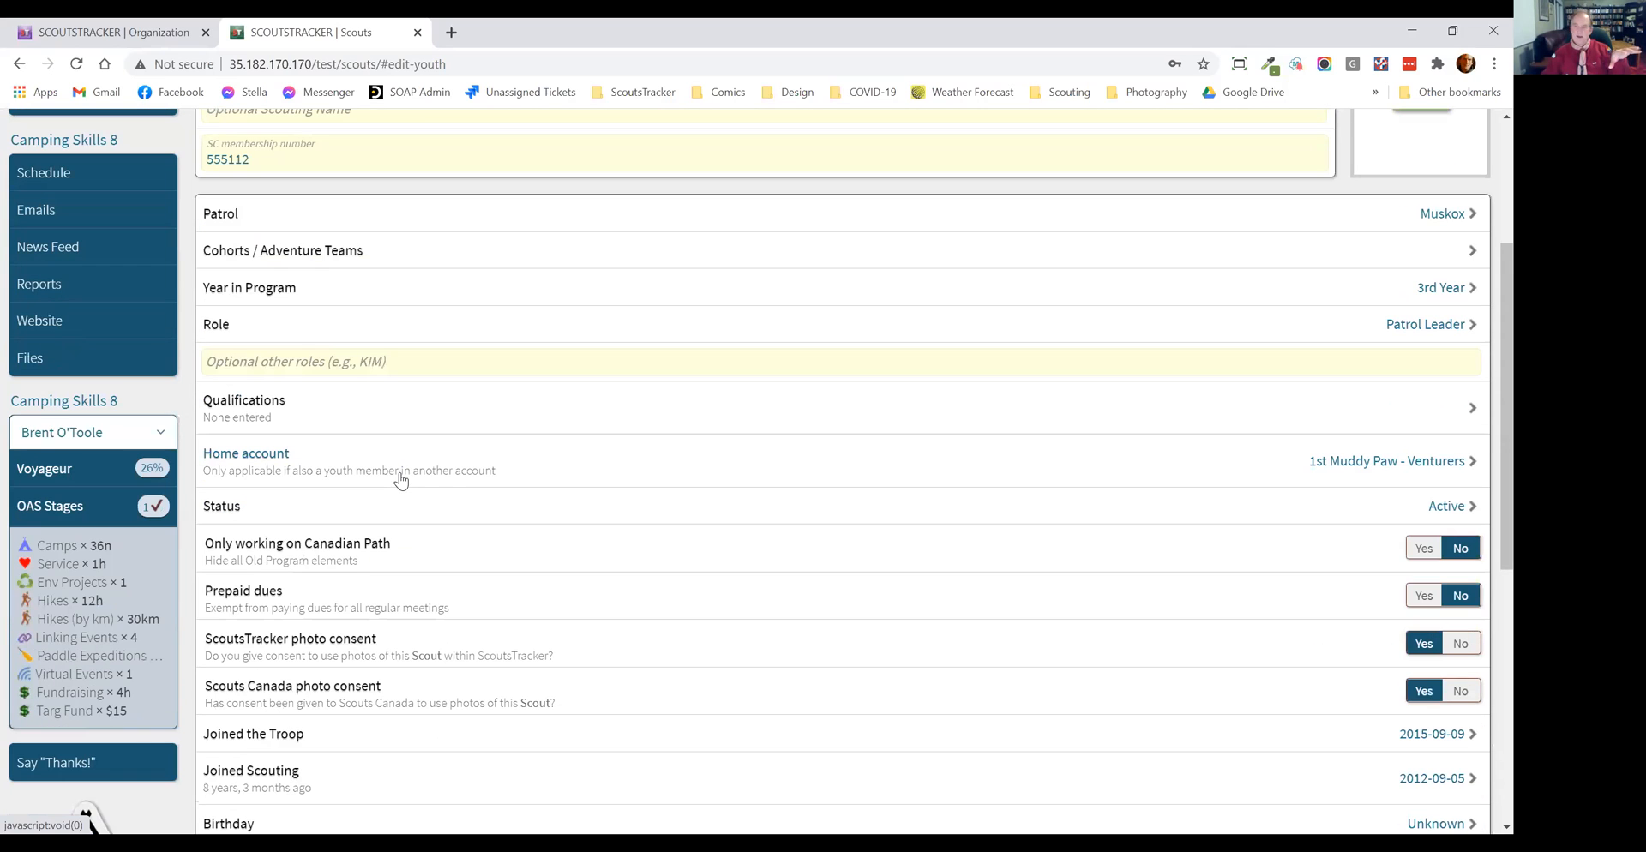
pyautogui.click(390, 463)
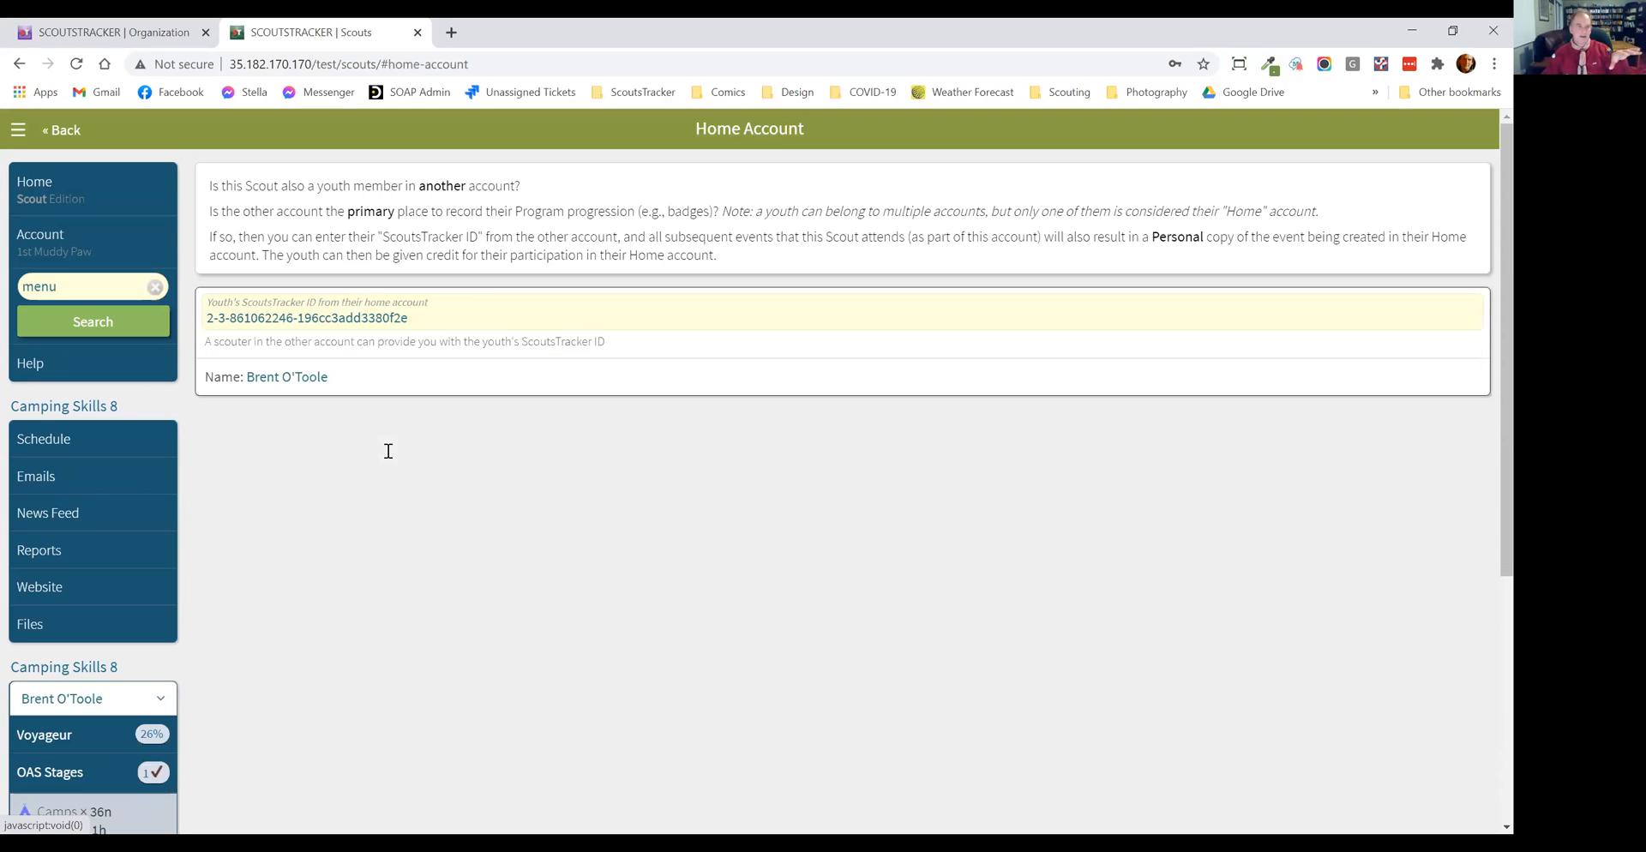
# Step: Try replacing the home-account ScoutsTracker ID with the copied ID, and return to the Scout's record
pyautogui.tripleClick(296, 316)
pyautogui.hotkey('ctrl', 'c')
pyautogui.rightClick(296, 316)
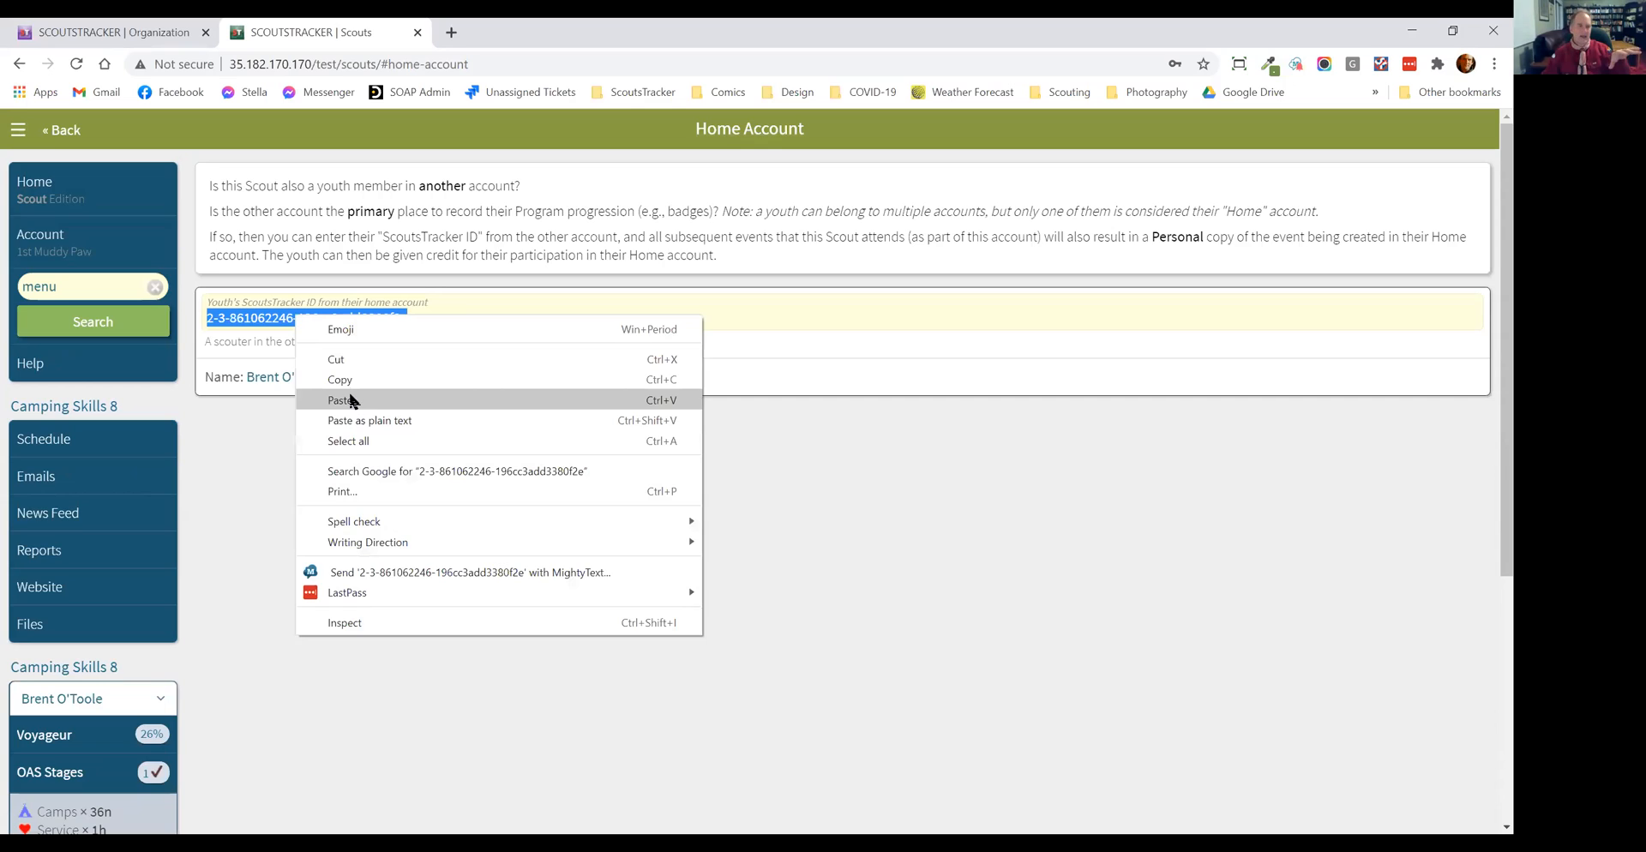
pyautogui.click(351, 400)
pyautogui.click(866, 408)
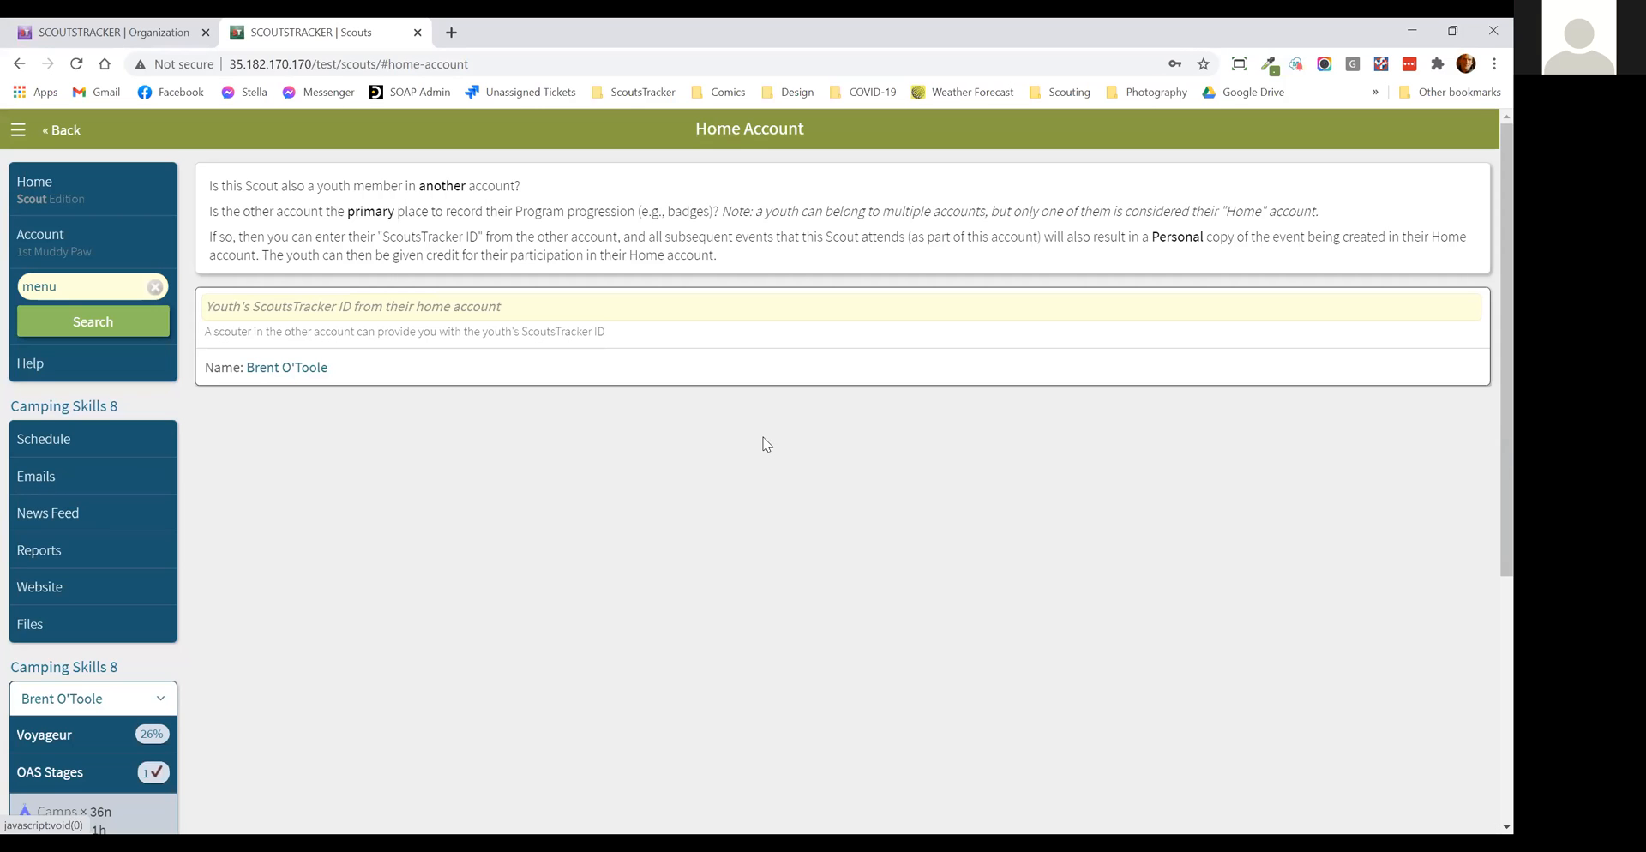
pyautogui.click(62, 130)
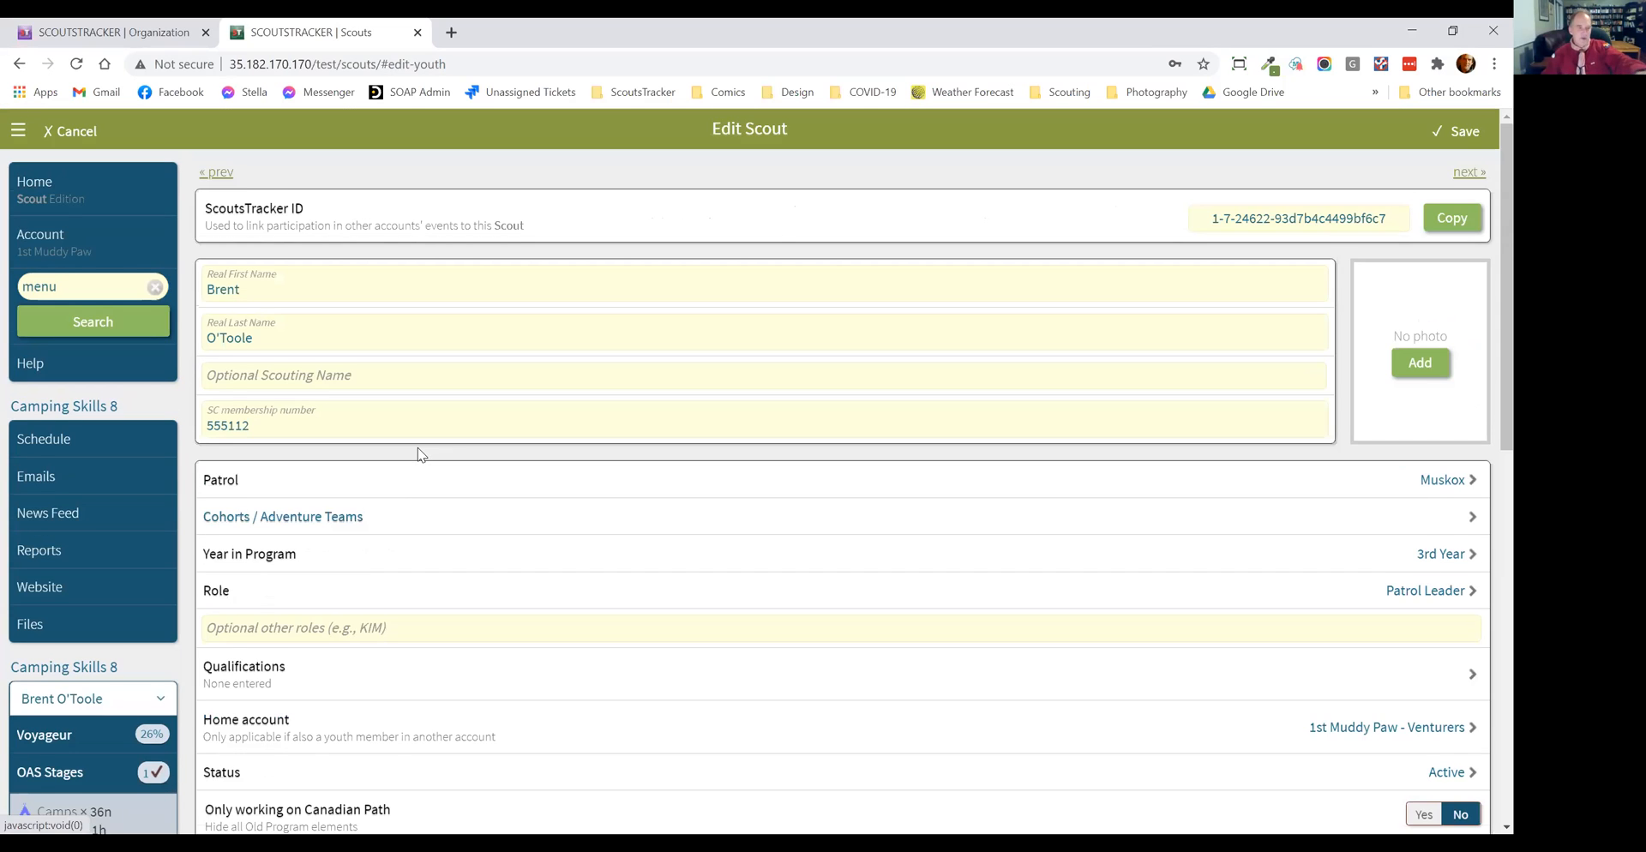
pyautogui.scroll(-3, 393, 470)
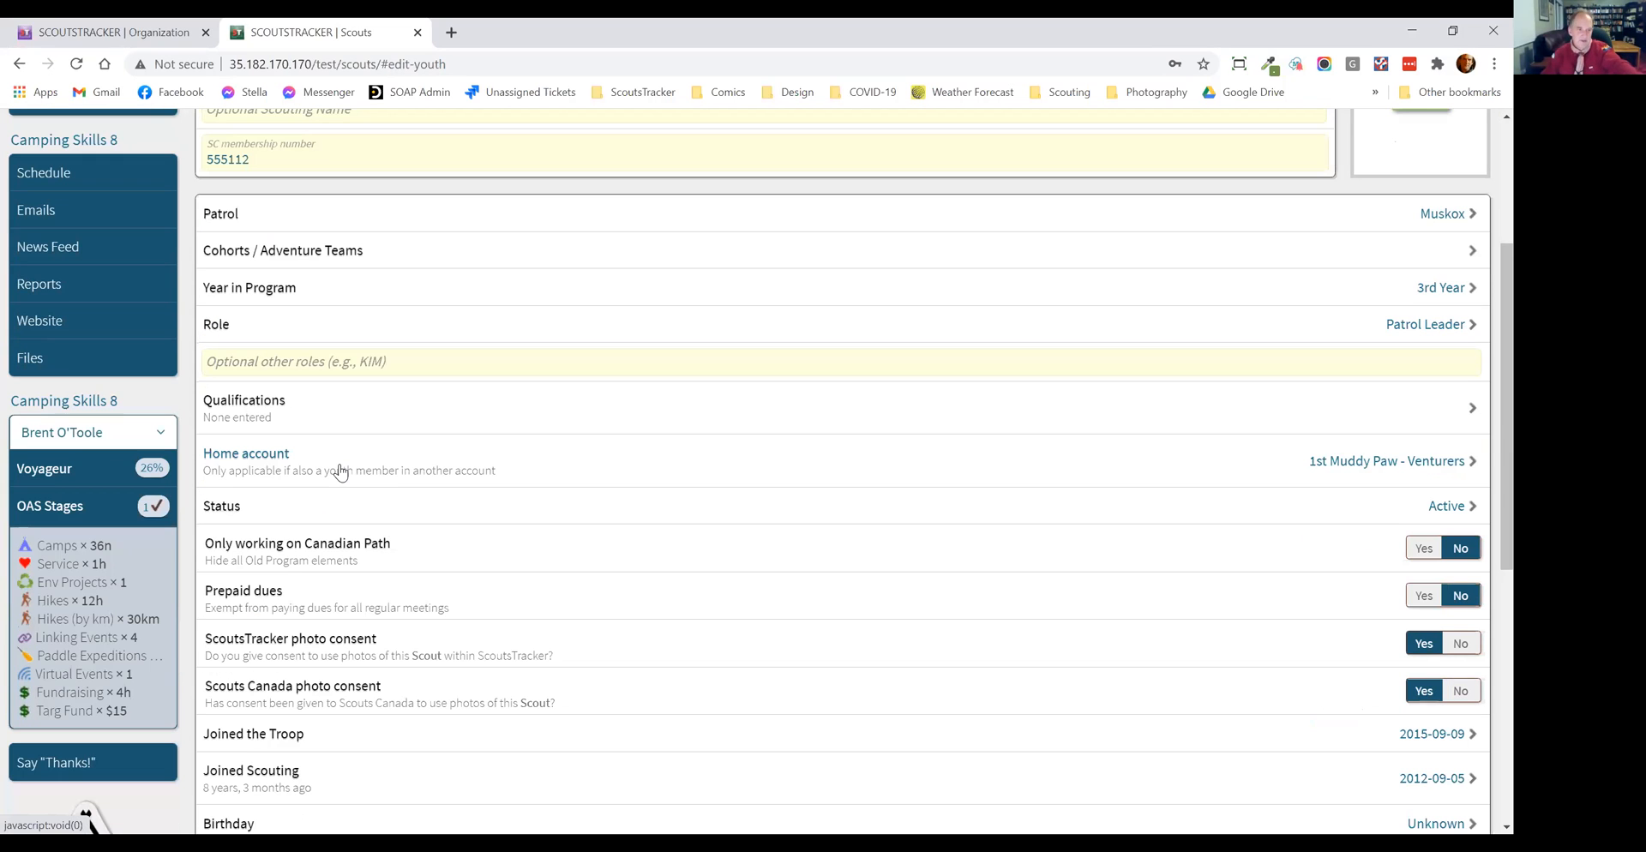